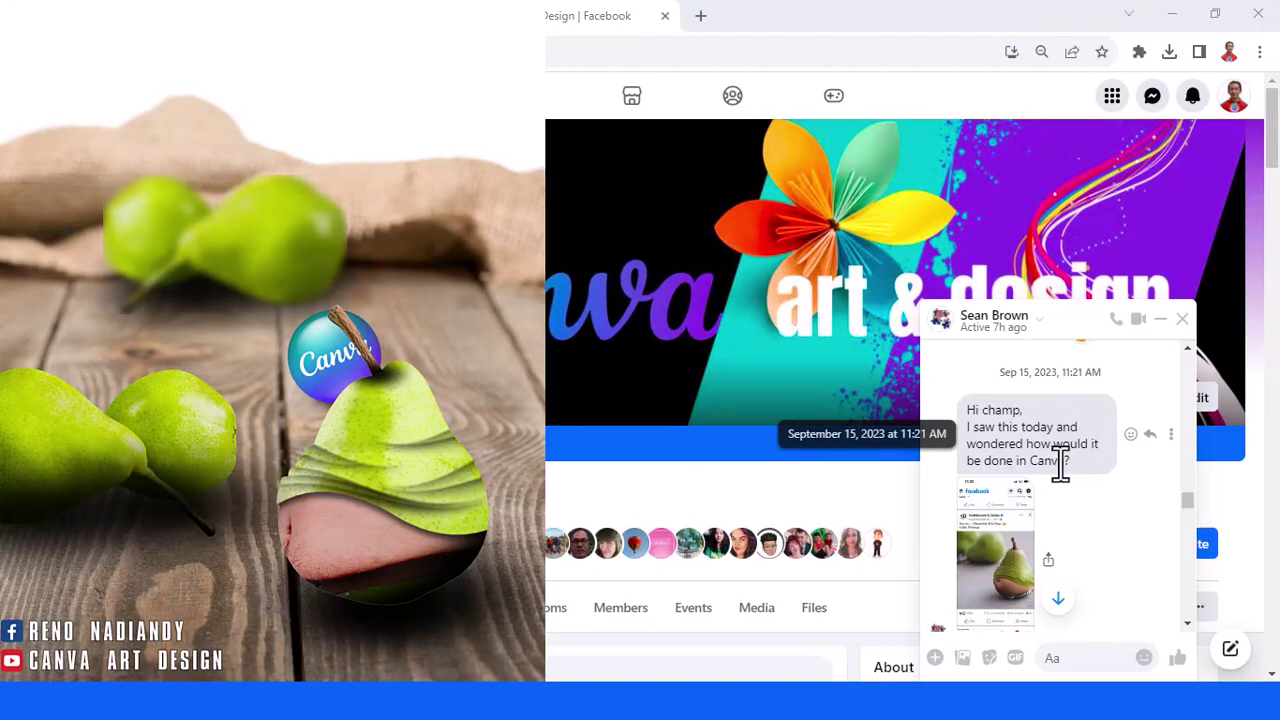
View the pear reference picture from the chat and switch back to the untitled 1080 x 1350 px Canva design
click(1003, 590)
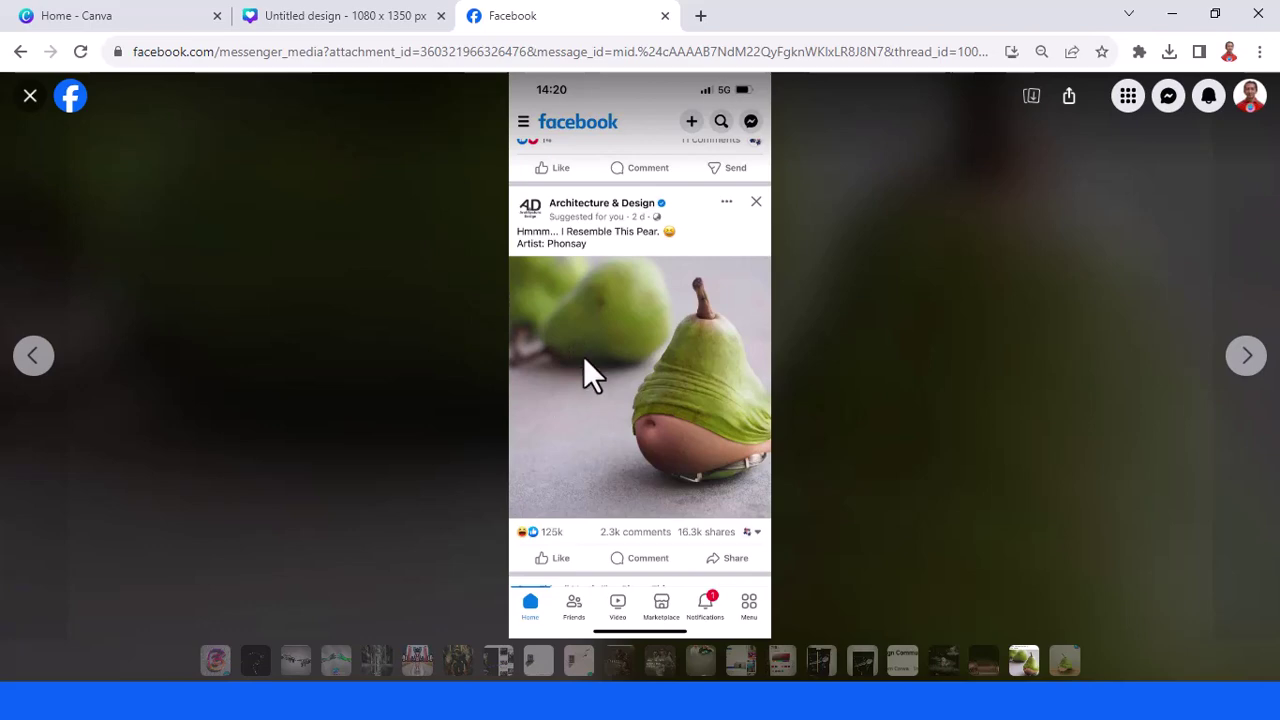
click(382, 18)
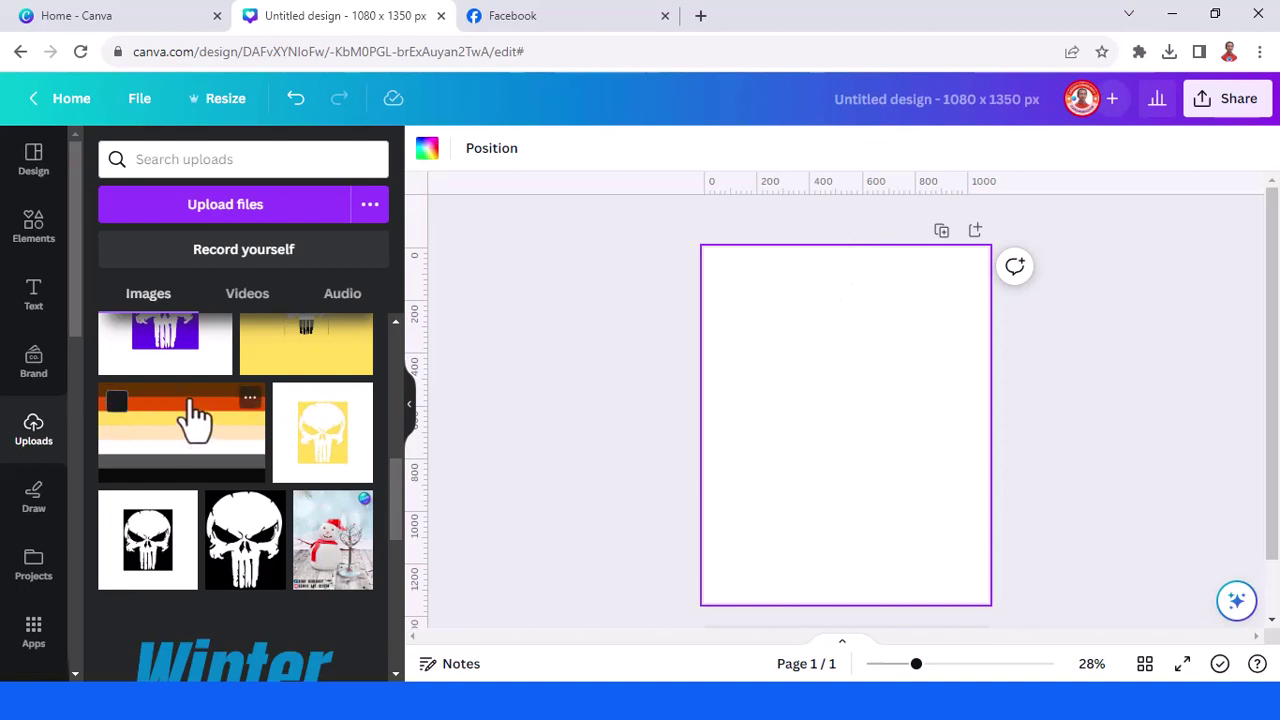
Add the Green Pear graphic from the recently used elements and shrink it to about half size at the page centre
click(36, 248)
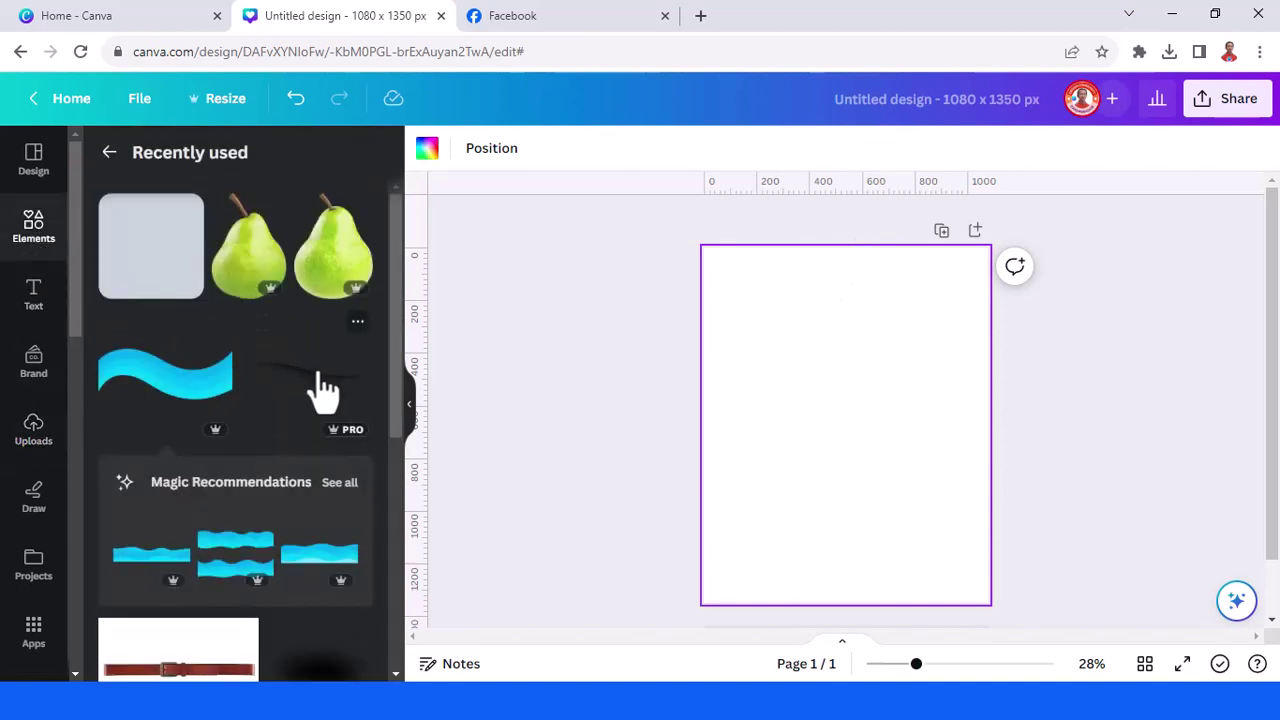
click(271, 210)
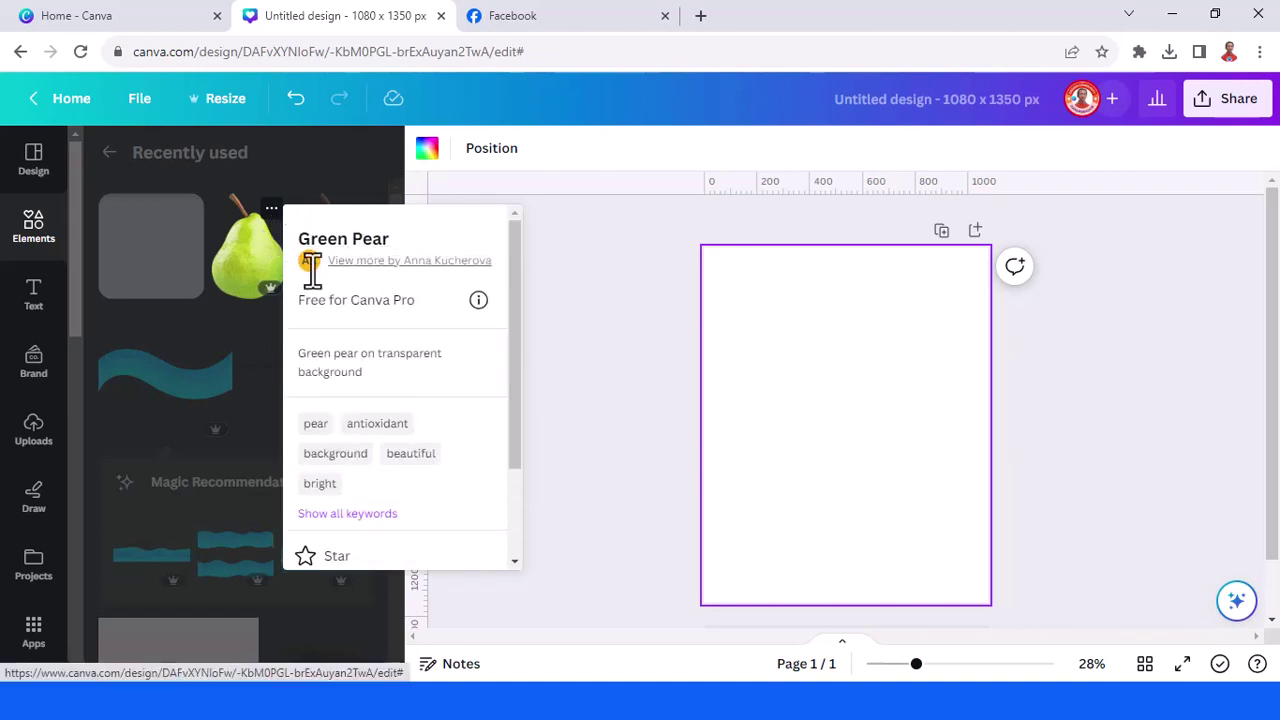
click(250, 268)
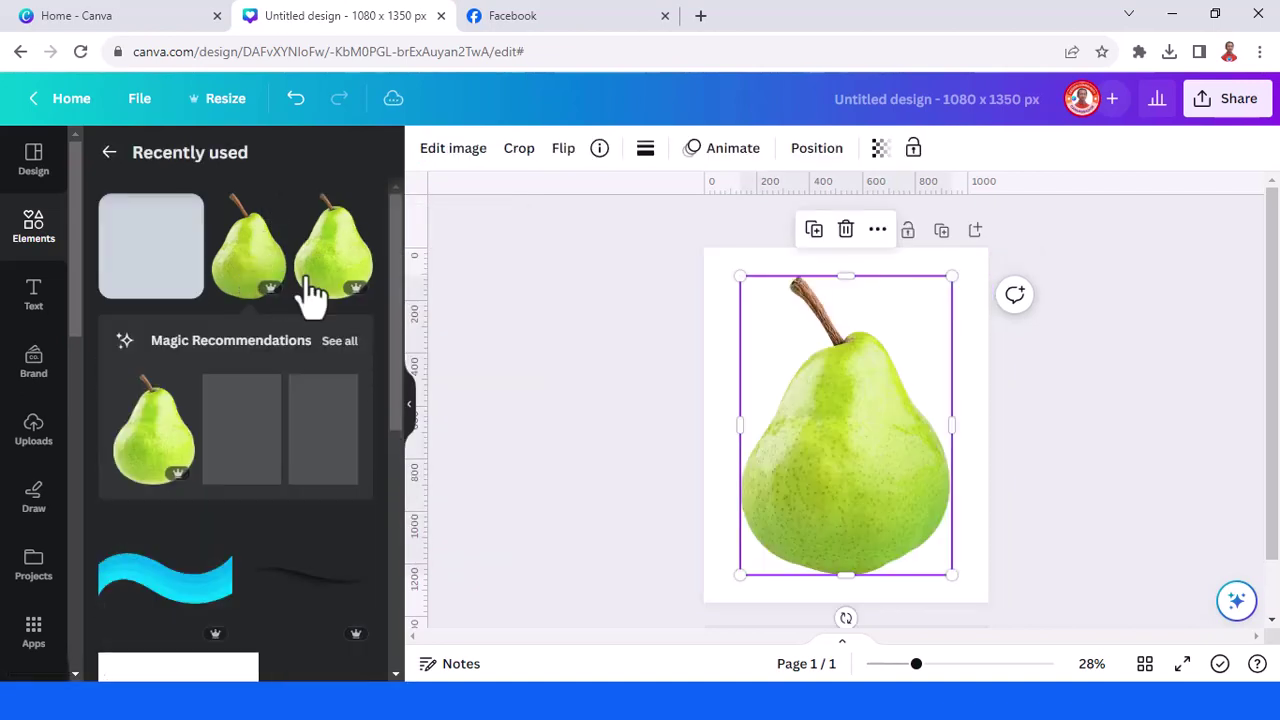
drag(957, 278, 848, 434)
drag(843, 488, 877, 435)
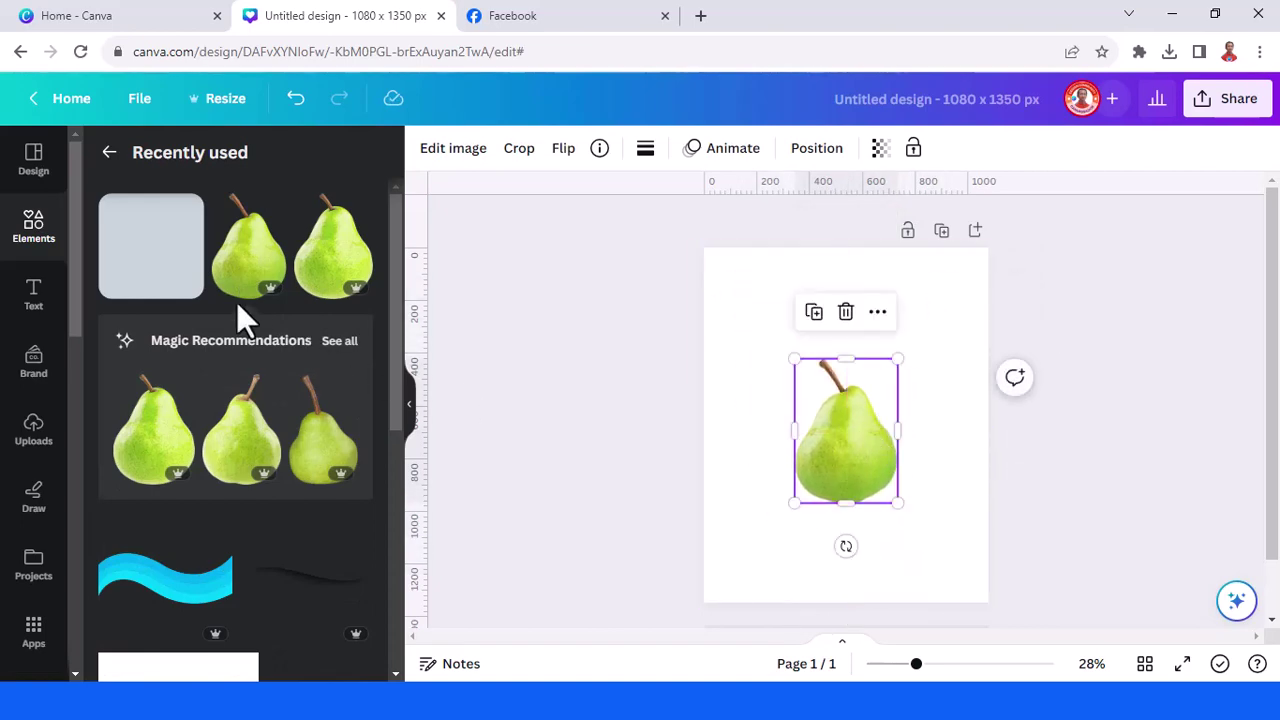
Add a square shape over the pear and fill it with the default solid yellow
click(163, 255)
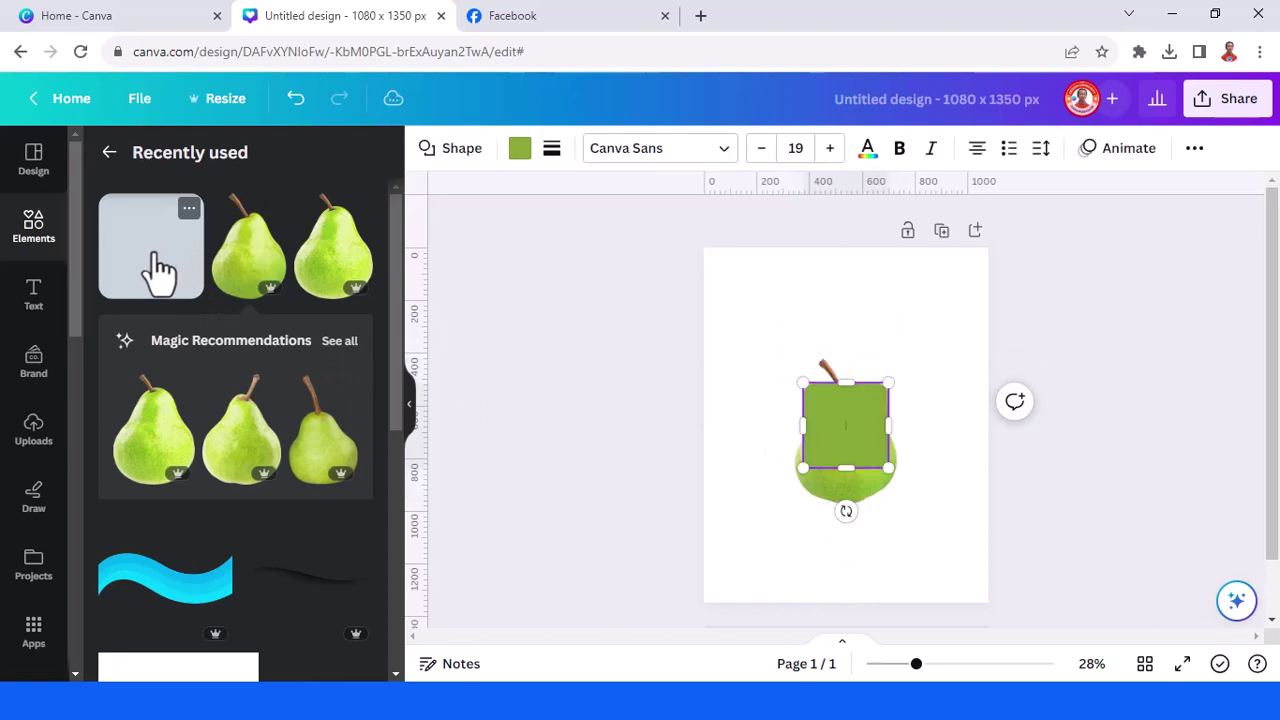
click(520, 150)
scroll(300, 525, down, 4)
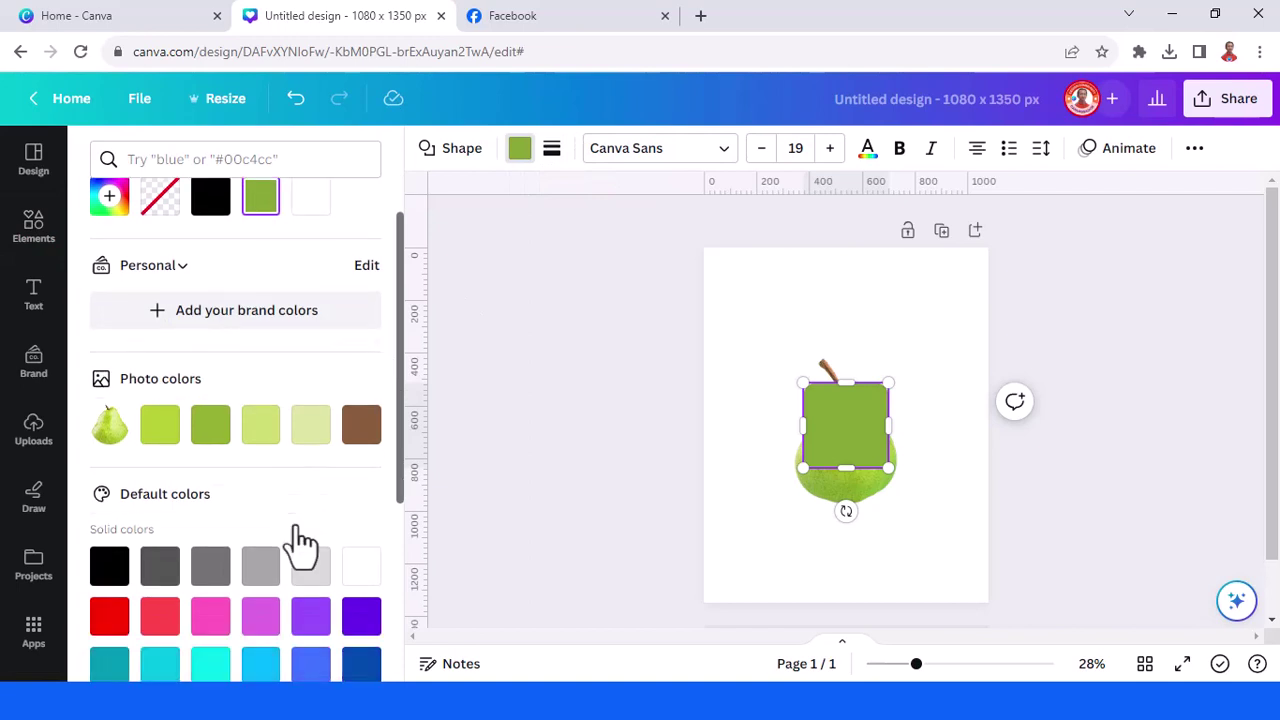
click(262, 410)
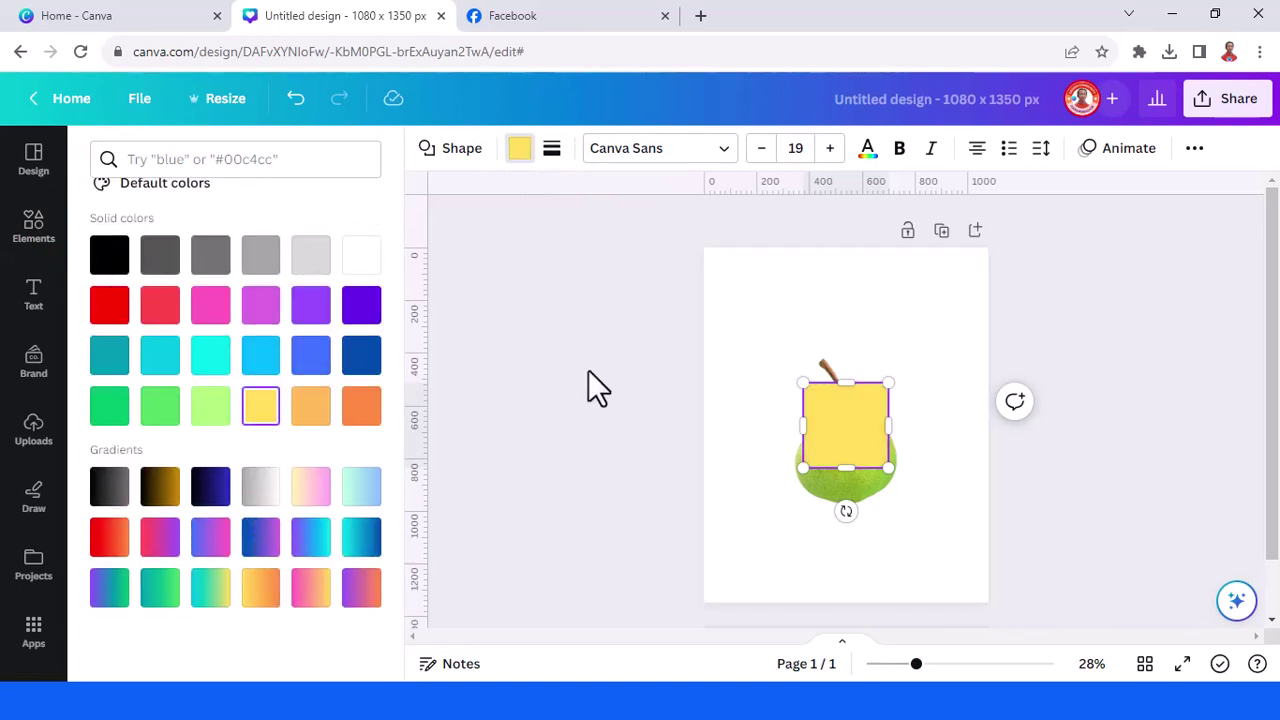
Stretch the yellow shape downward and sideways to cover the pear's body, and remove its corner rounding
drag(856, 468, 863, 521)
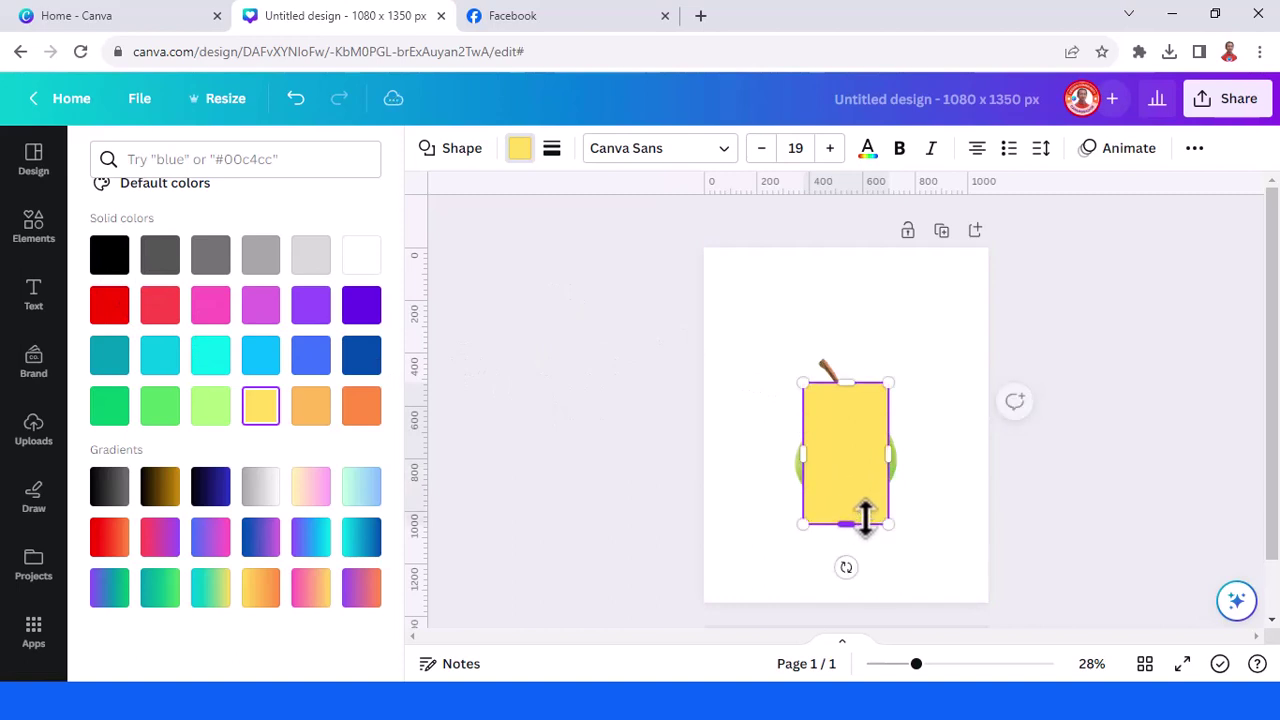
drag(889, 460, 910, 463)
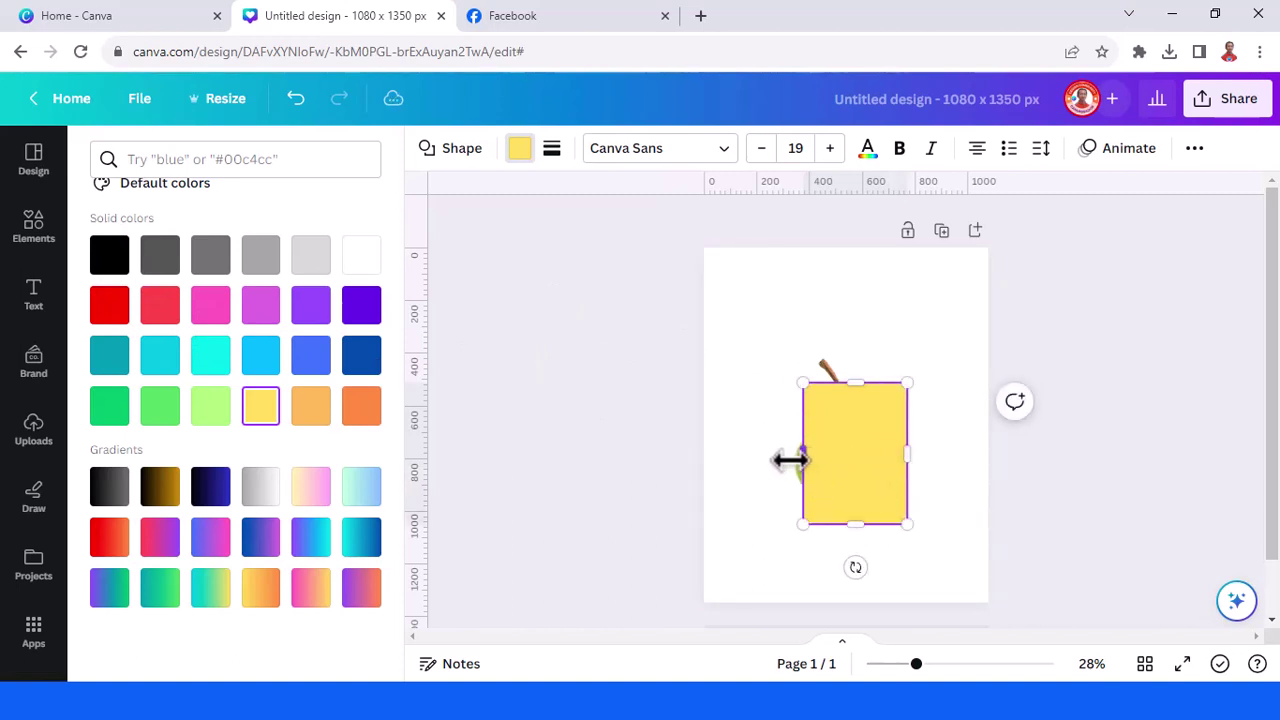
drag(801, 457, 783, 457)
click(552, 150)
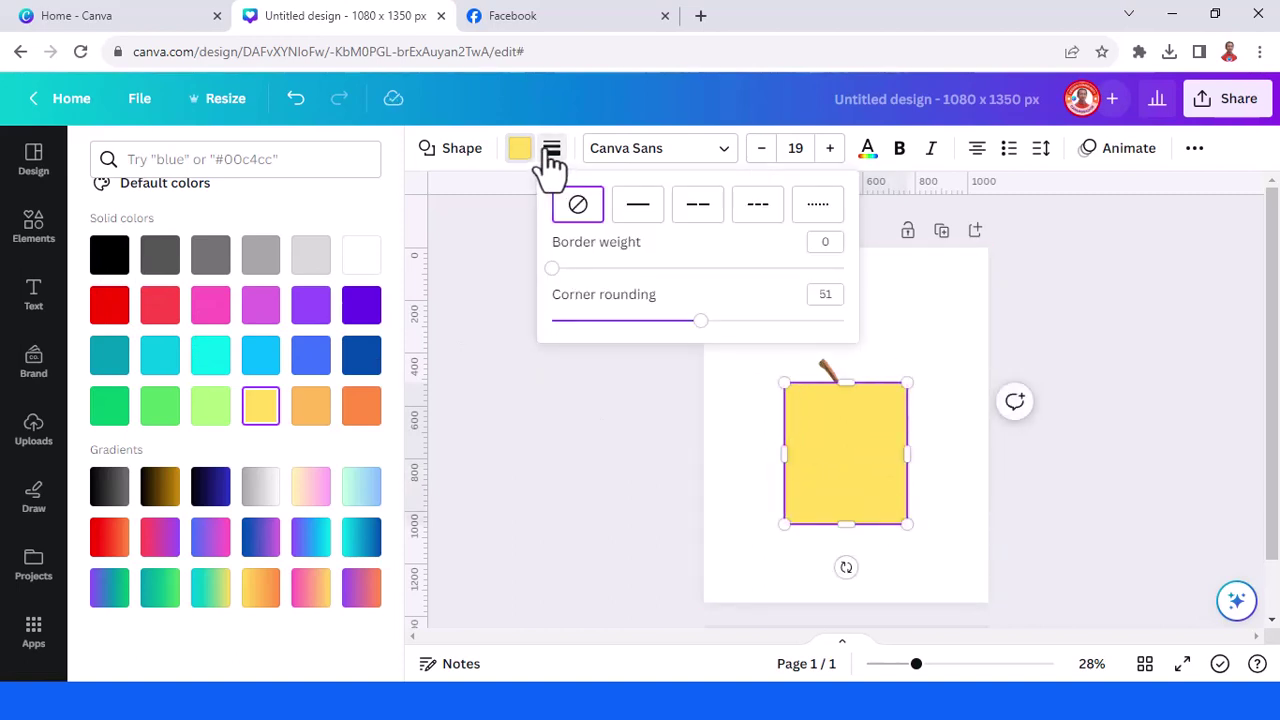
drag(701, 330, 546, 345)
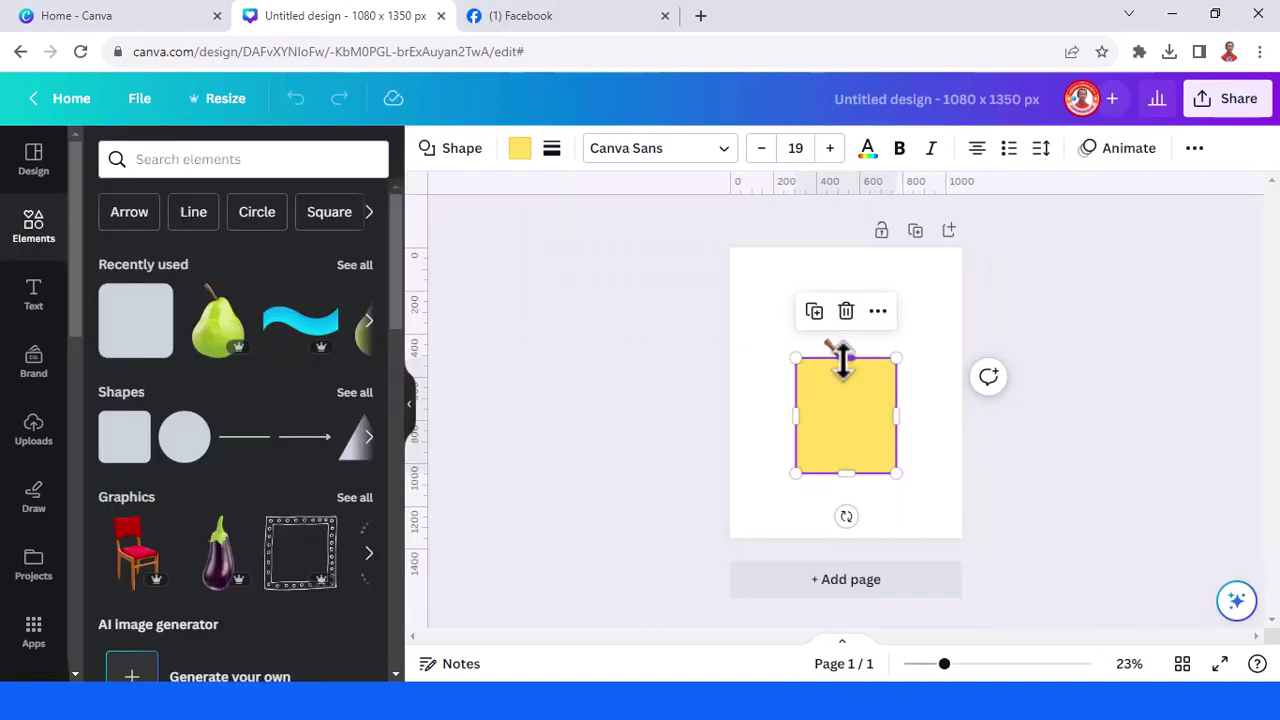
Extend the yellow rectangle upward past the pear's stem and move it behind the pear
drag(843, 360, 846, 323)
right_click(845, 345)
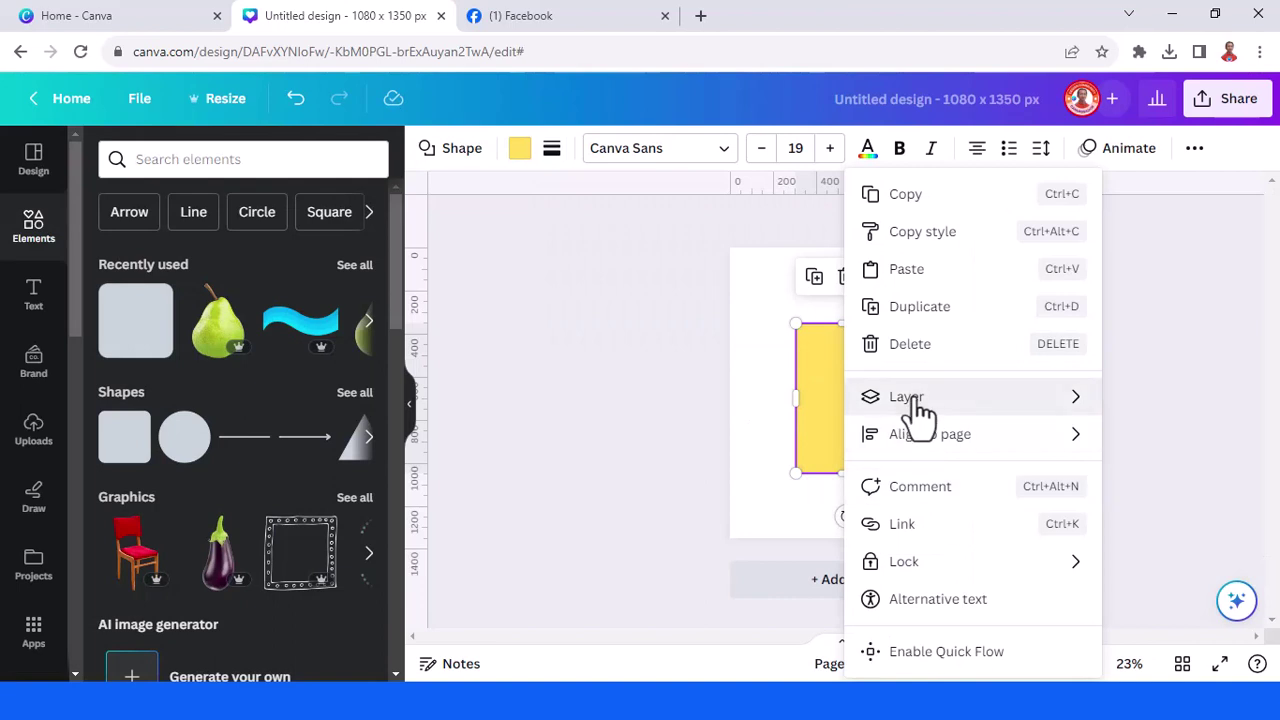
mouse_move(910, 400)
click(680, 508)
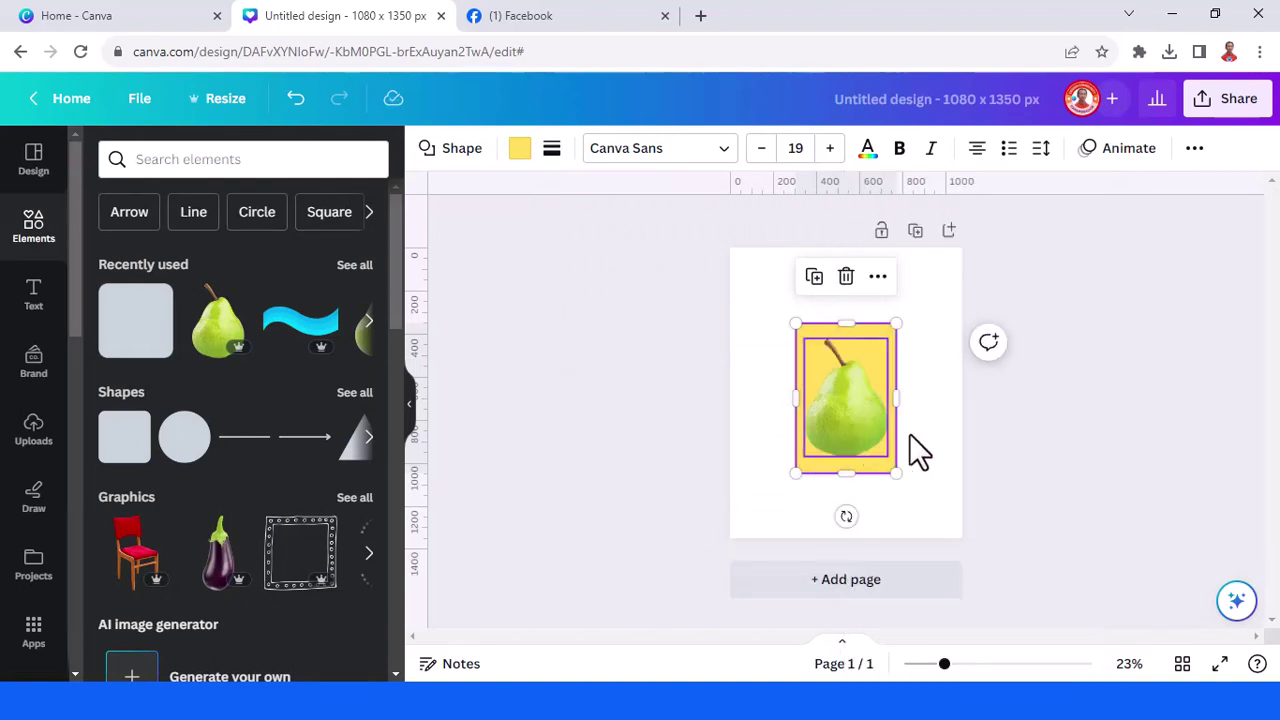
Trim the yellow rectangle's lower and upper edges closer to the pear
click(982, 665)
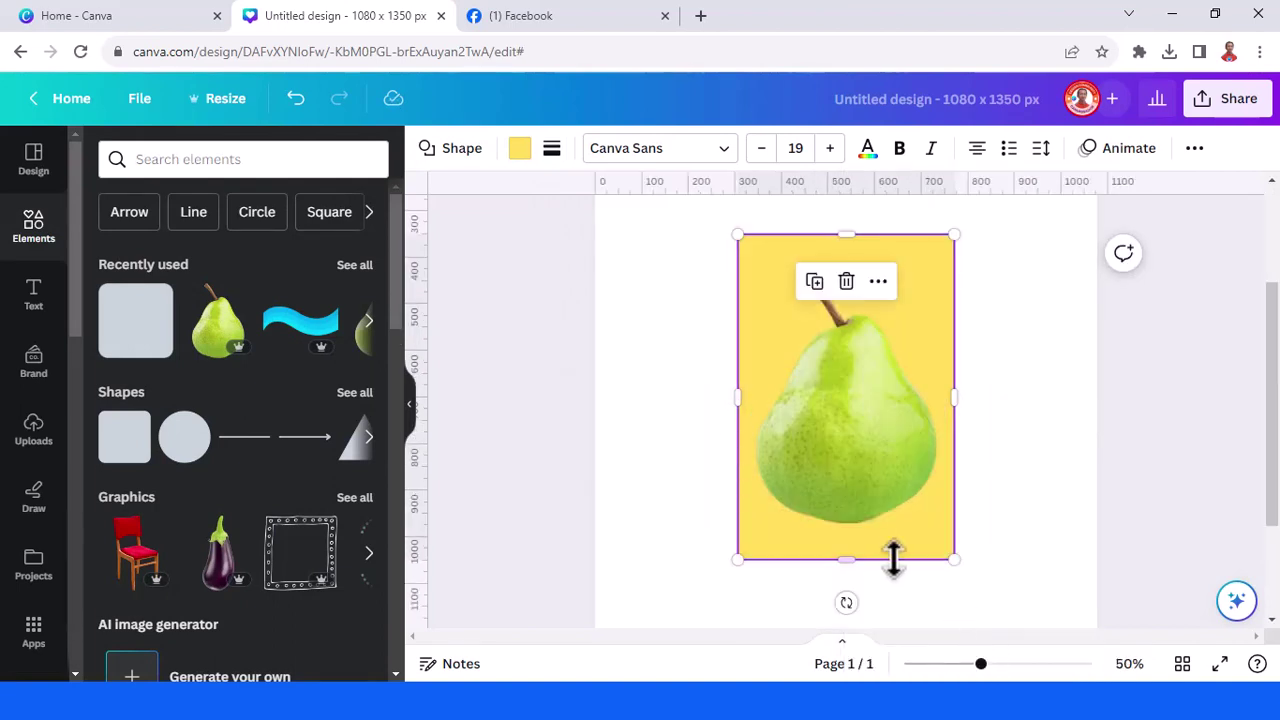
drag(866, 563, 866, 543)
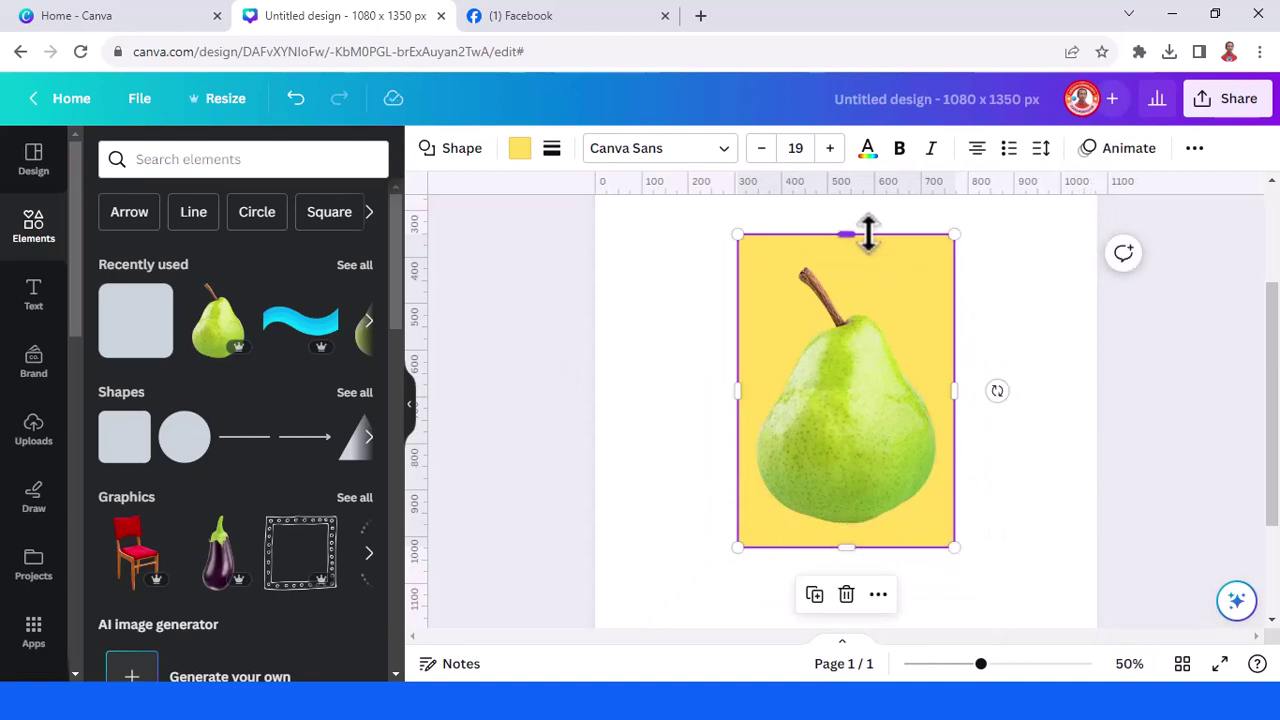
drag(866, 235, 866, 248)
Open photo editing for the pear and revert to the old photo editor
click(850, 300)
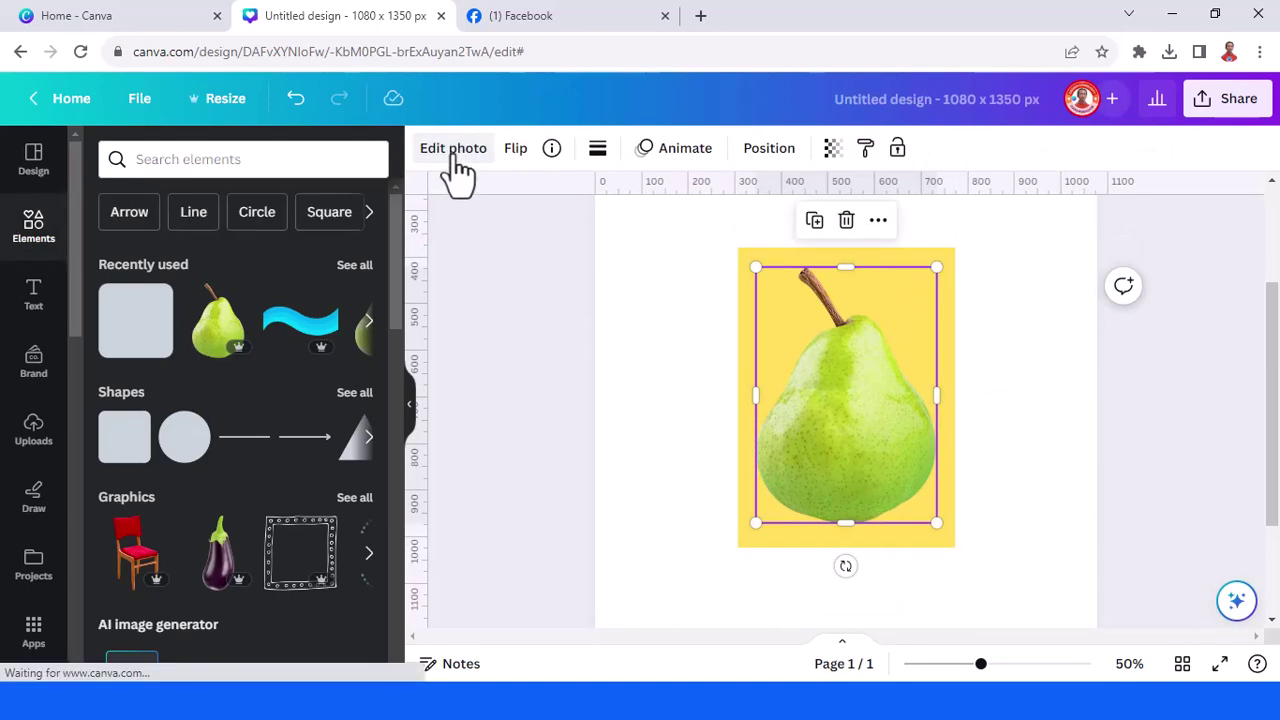
click(455, 150)
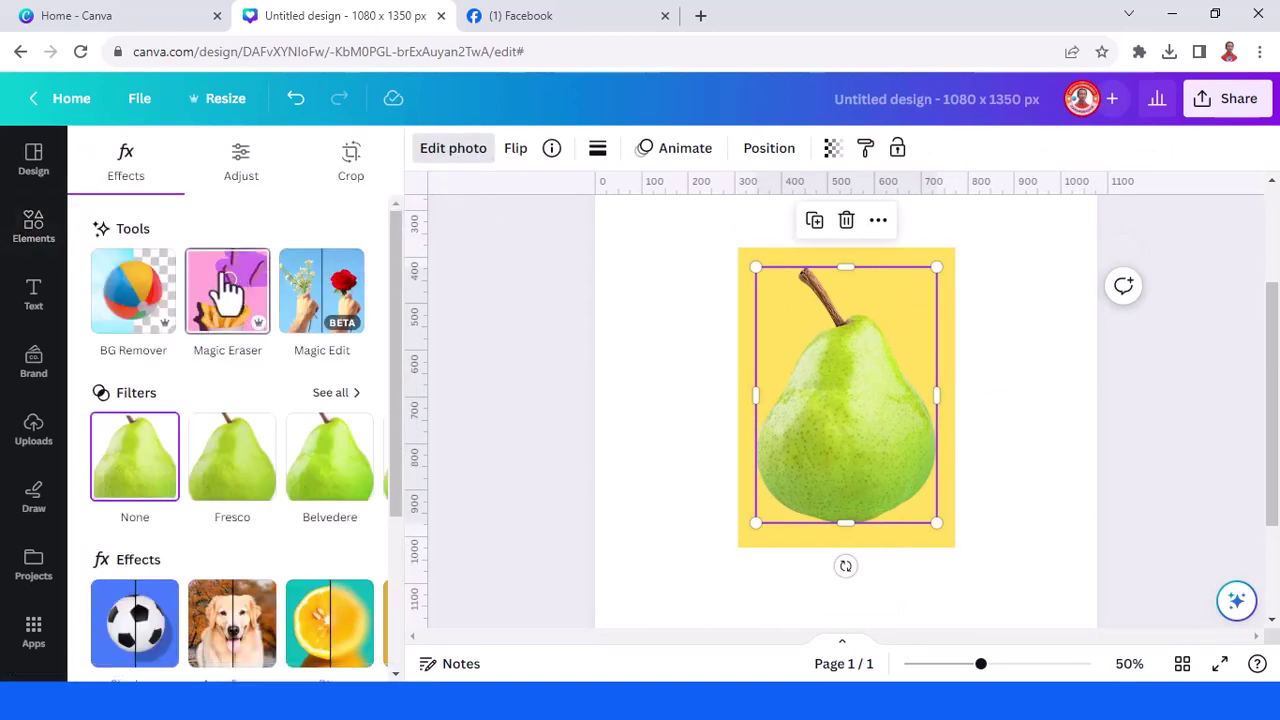
scroll(257, 340, down, 3)
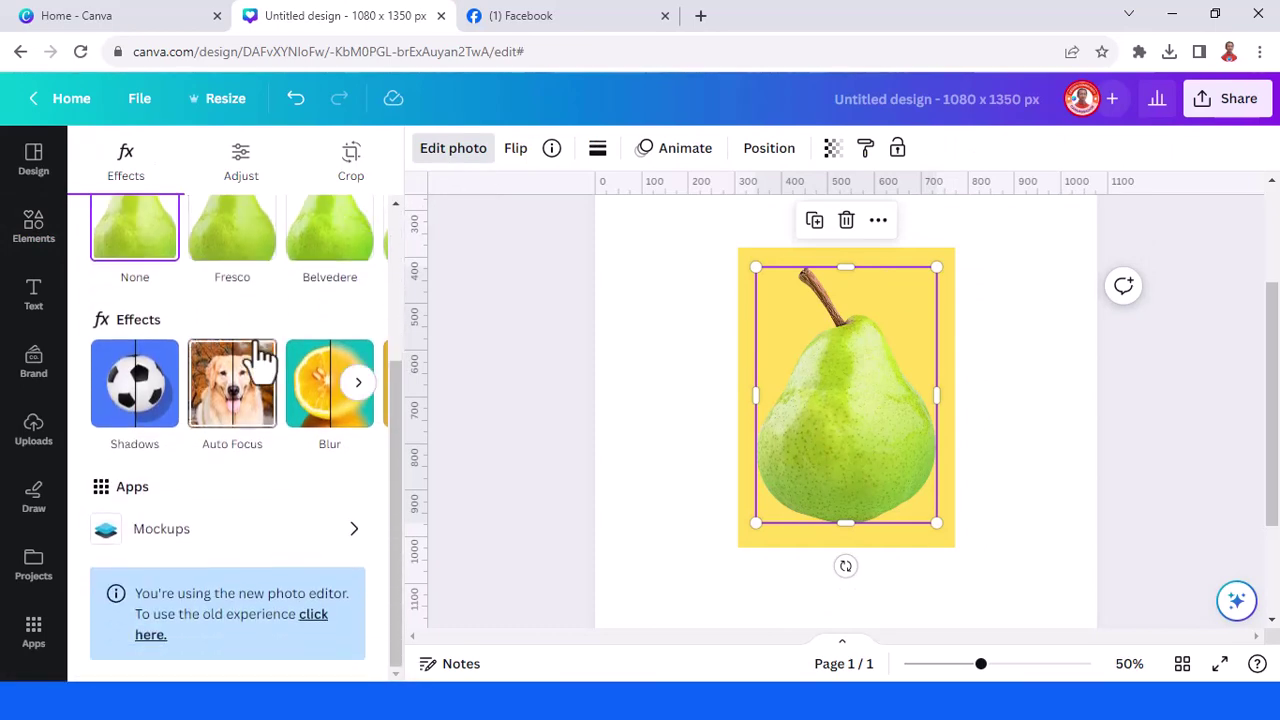
click(150, 636)
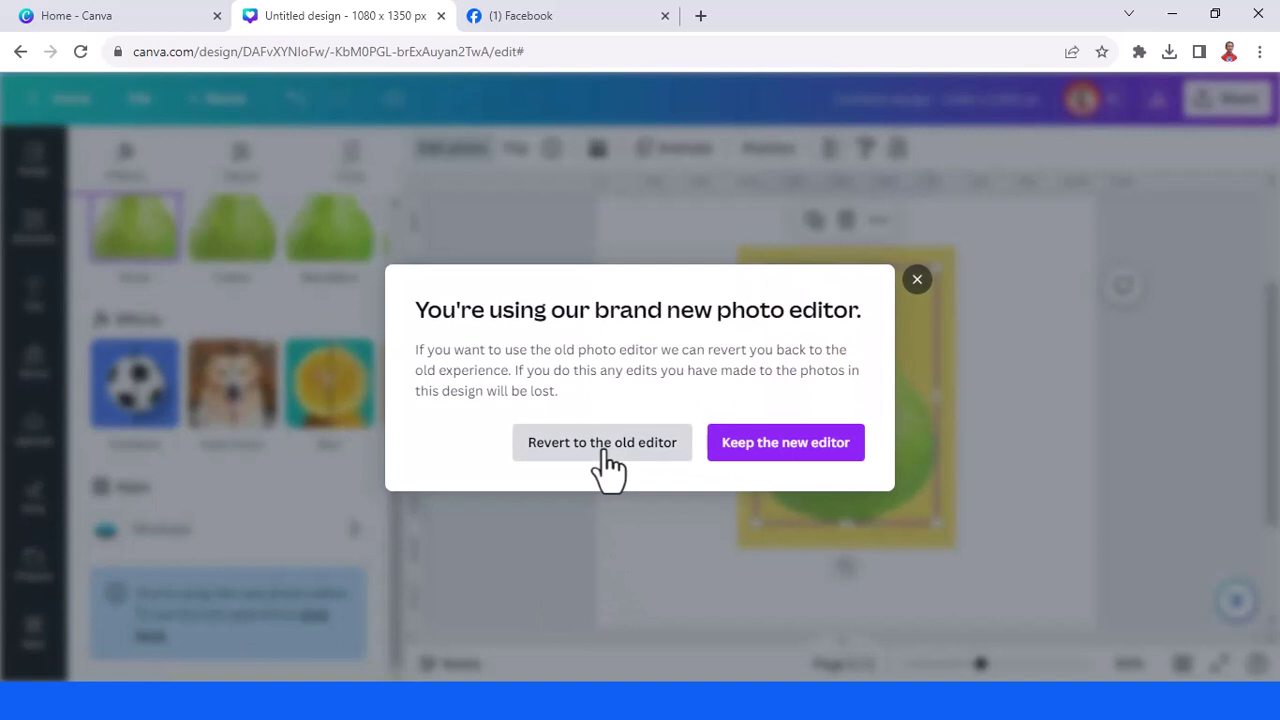
click(600, 458)
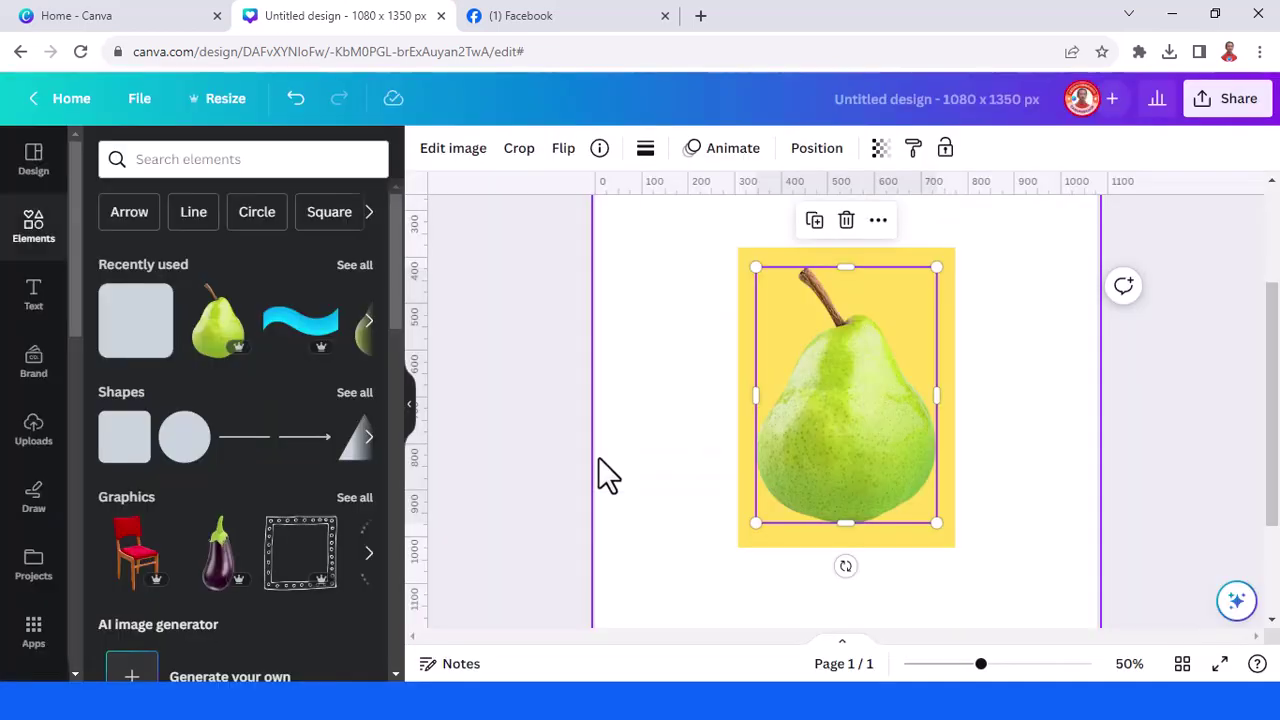
Apply the Cherry Duotone effect to the pear and open its colour settings
click(458, 162)
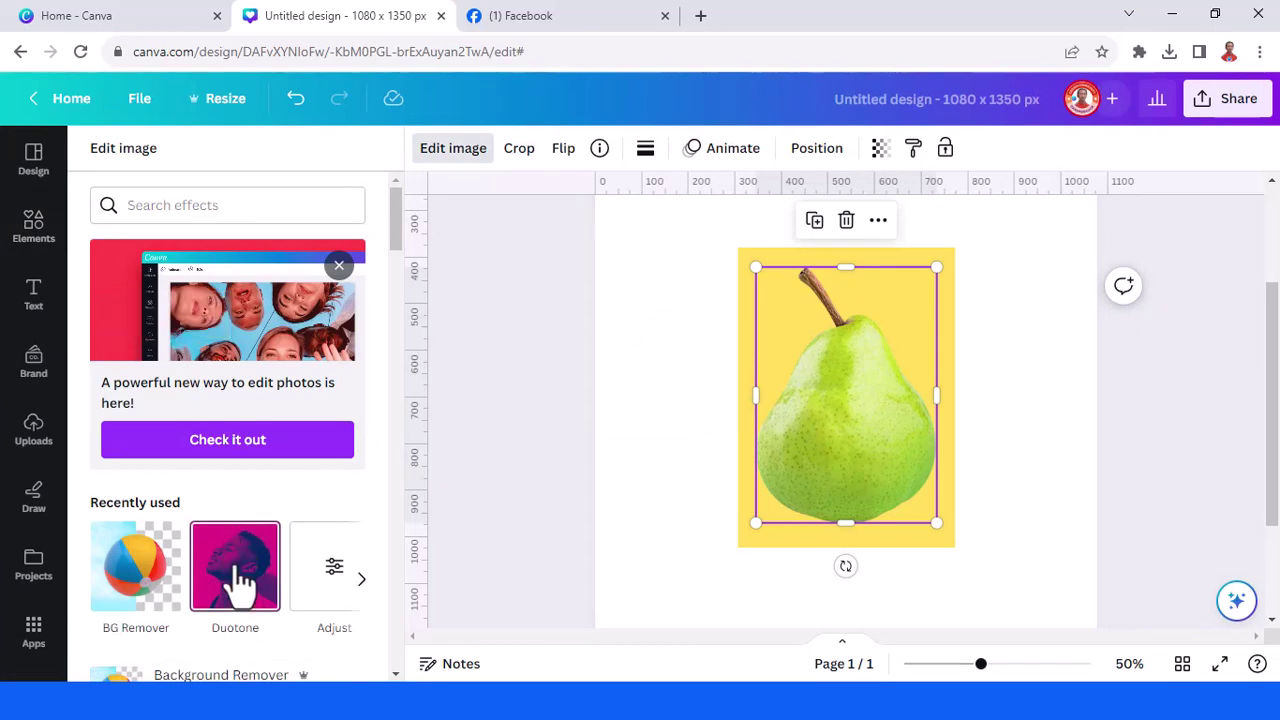
scroll(245, 595, down, 1)
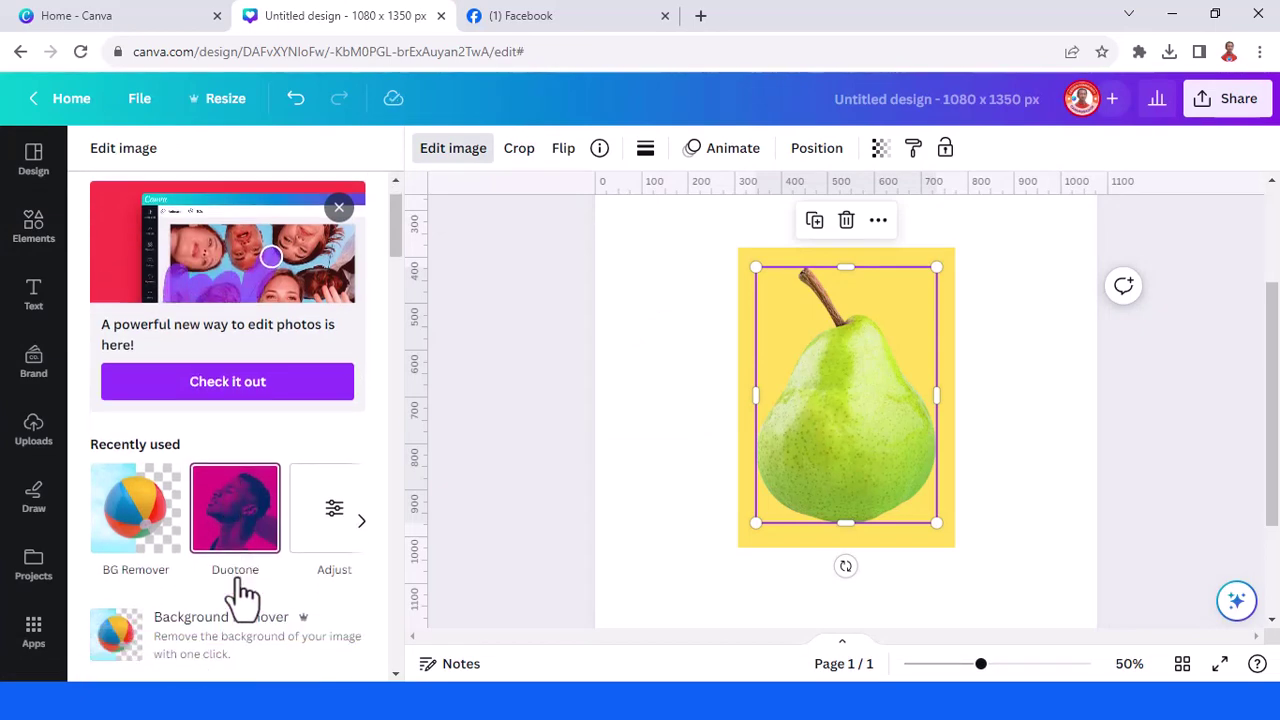
scroll(245, 595, down, 10)
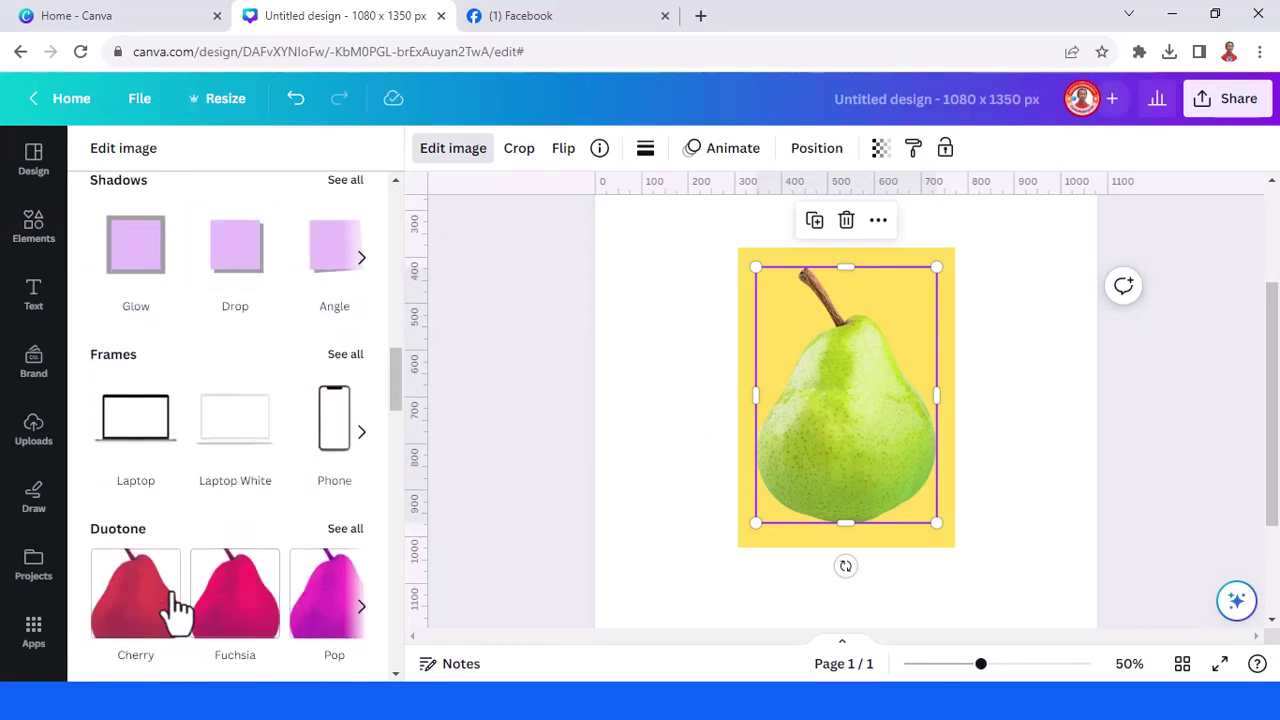
scroll(228, 586, up, 8)
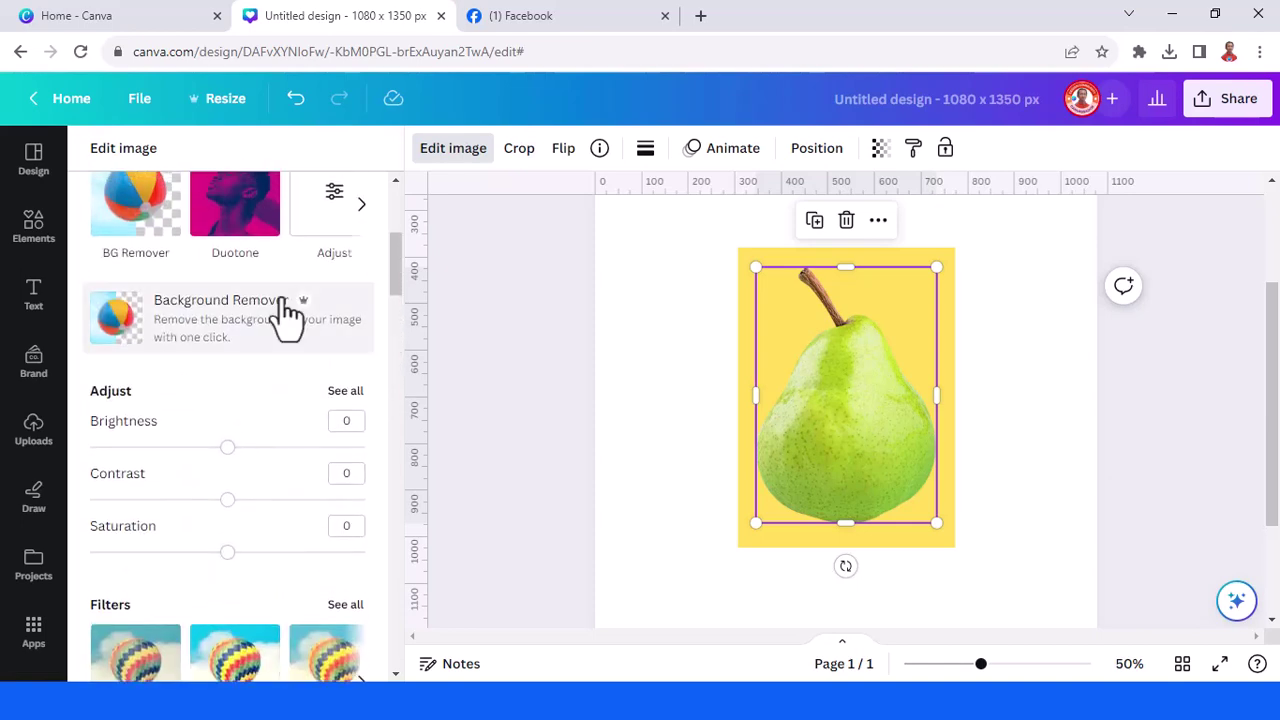
scroll(287, 318, up, 1)
click(240, 398)
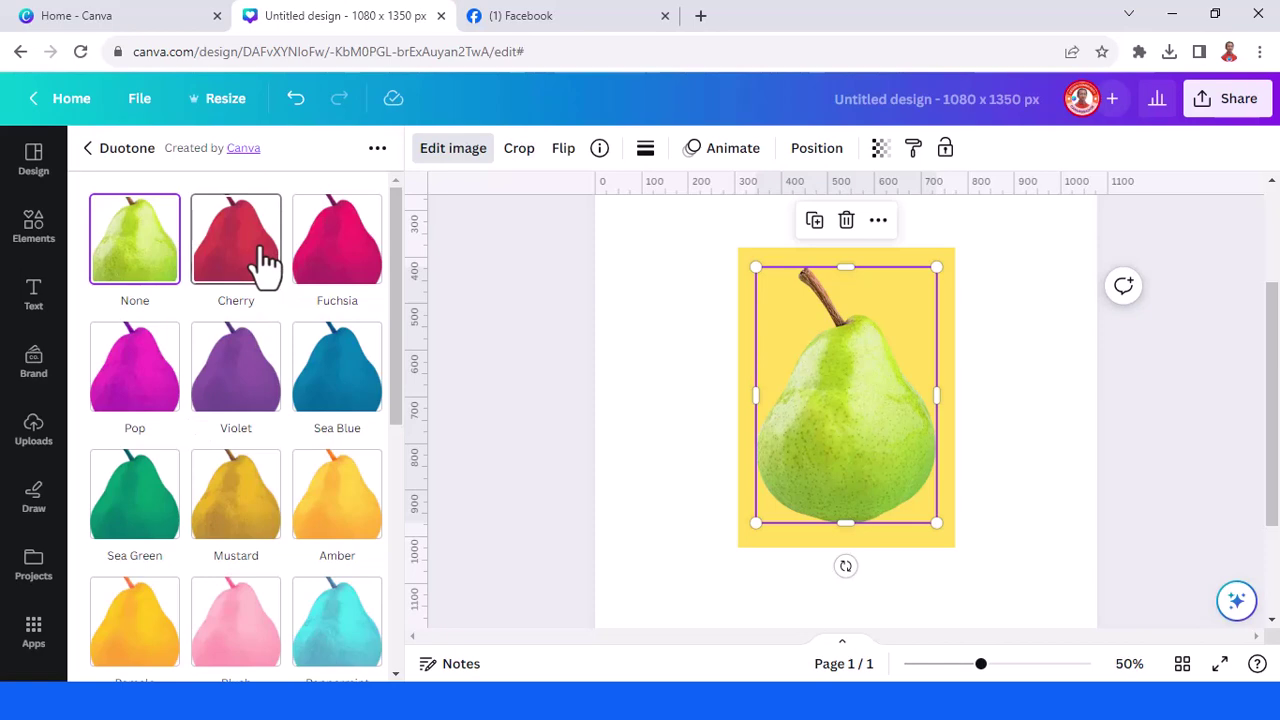
click(277, 268)
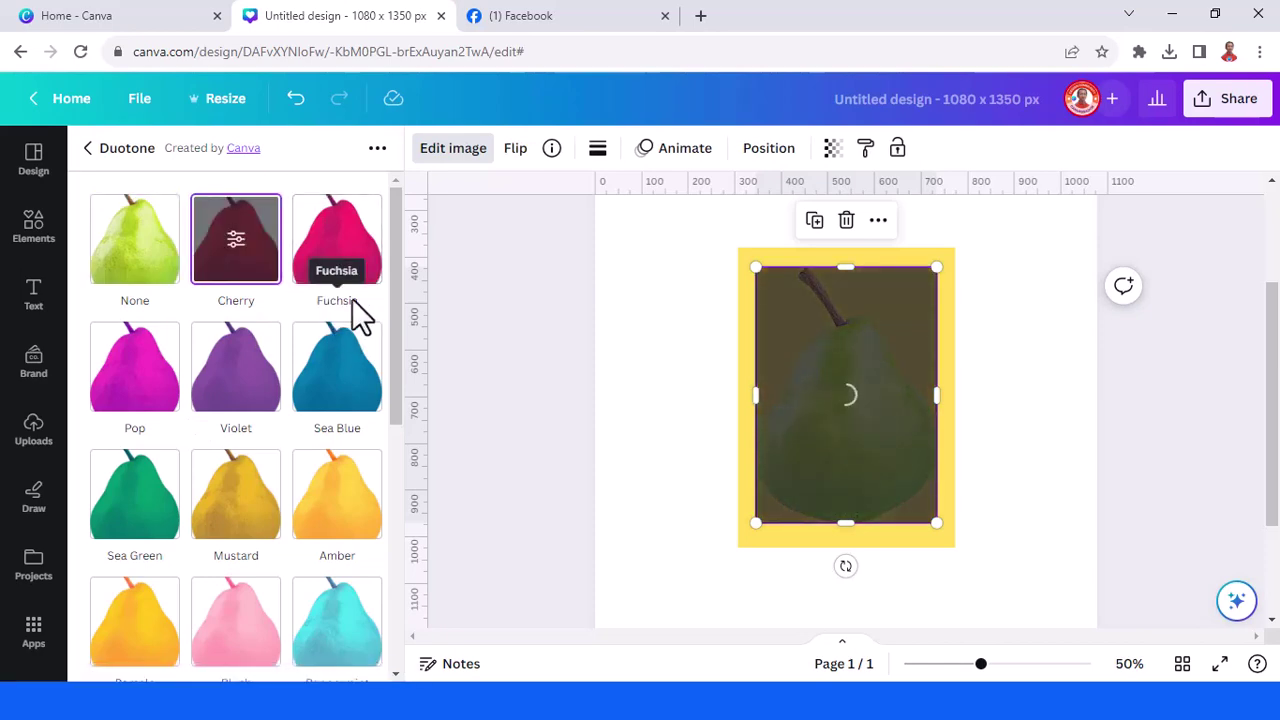
click(236, 242)
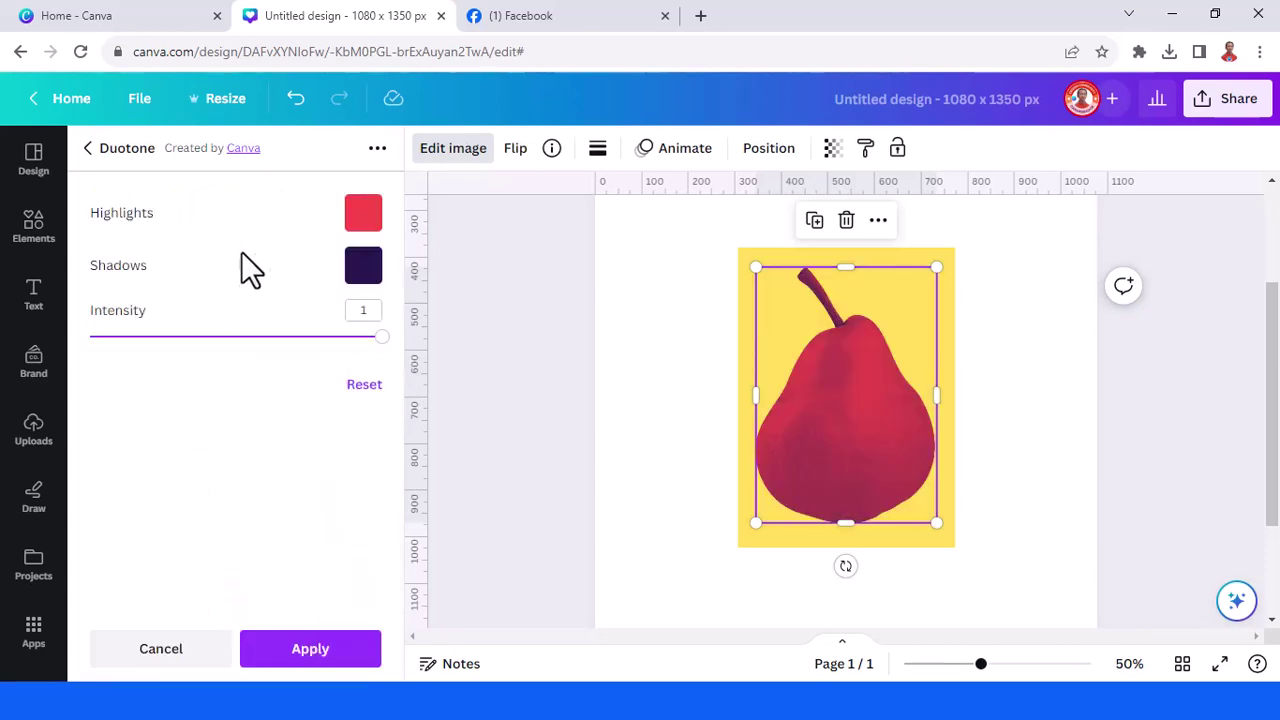
Set both the highlights and shadows of the pear's Duotone effect to white and apply it
click(368, 218)
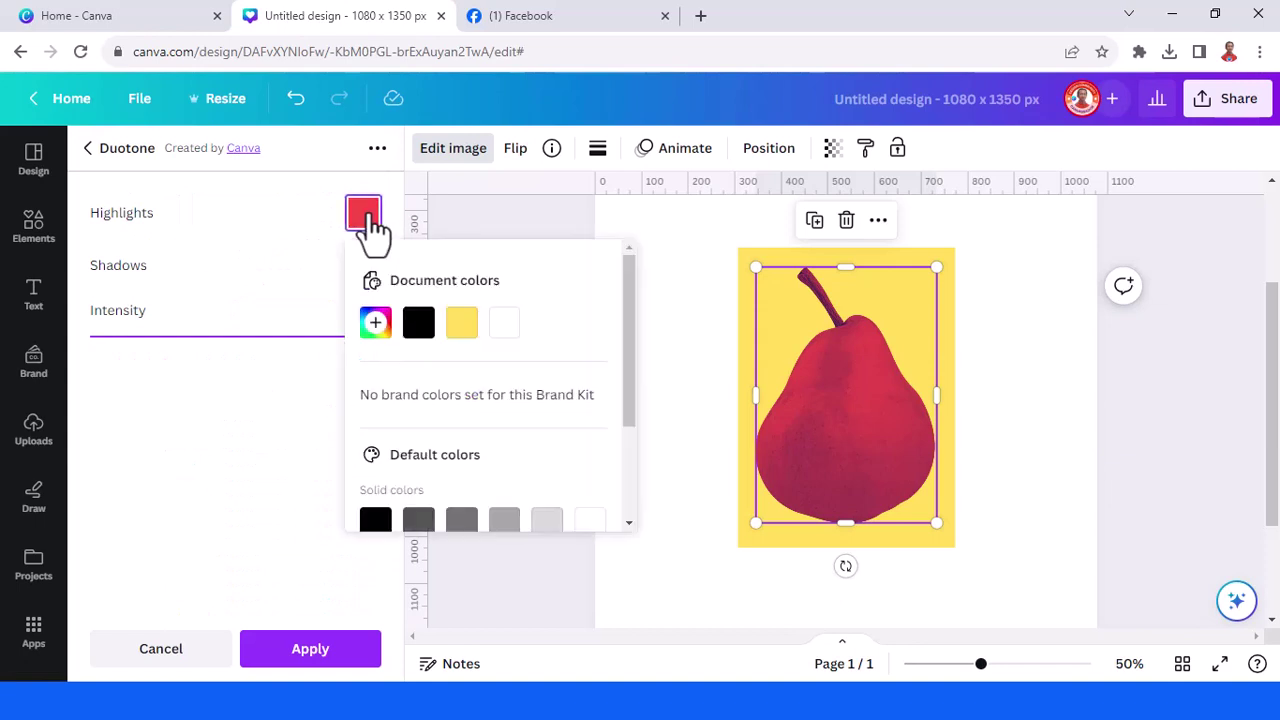
click(506, 324)
click(313, 268)
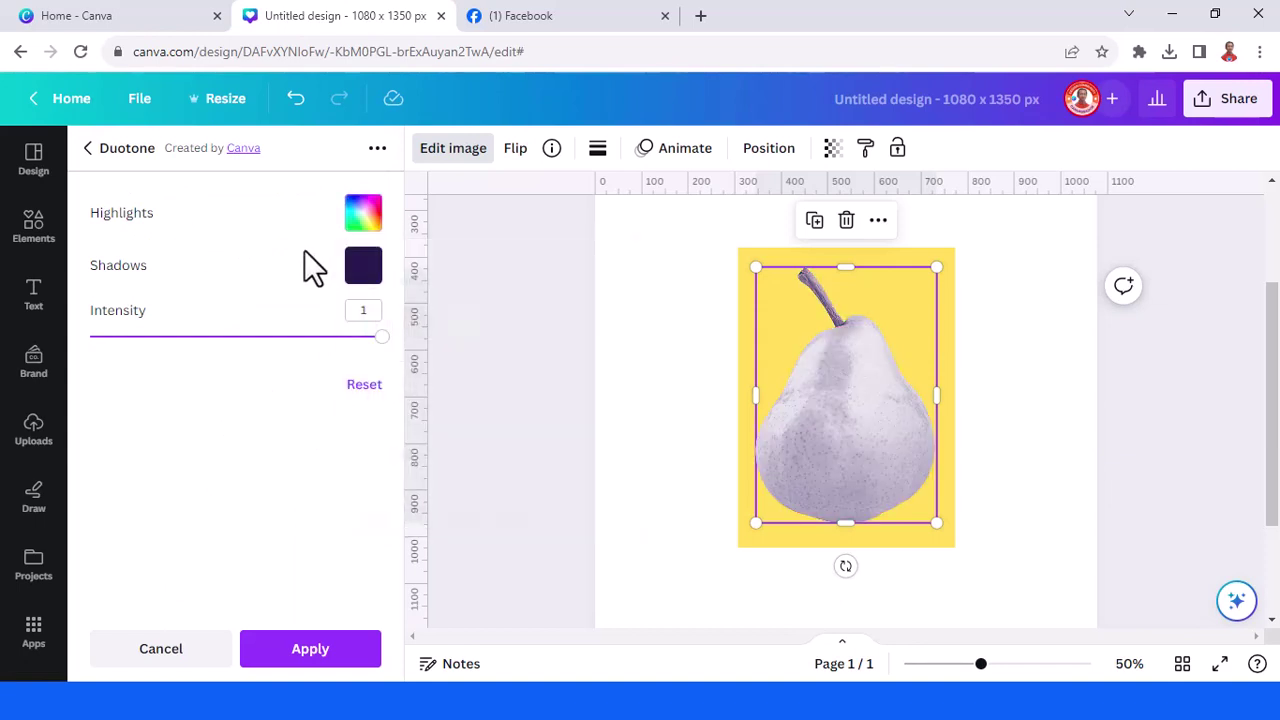
click(366, 272)
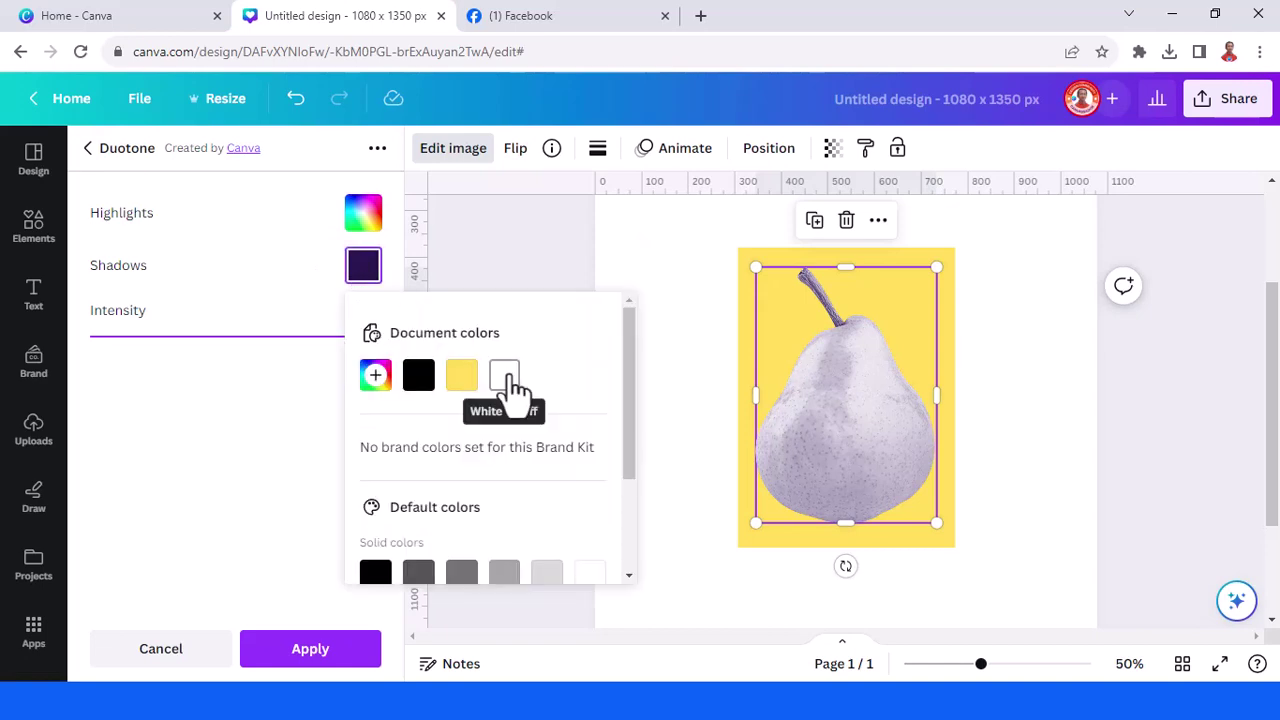
click(506, 378)
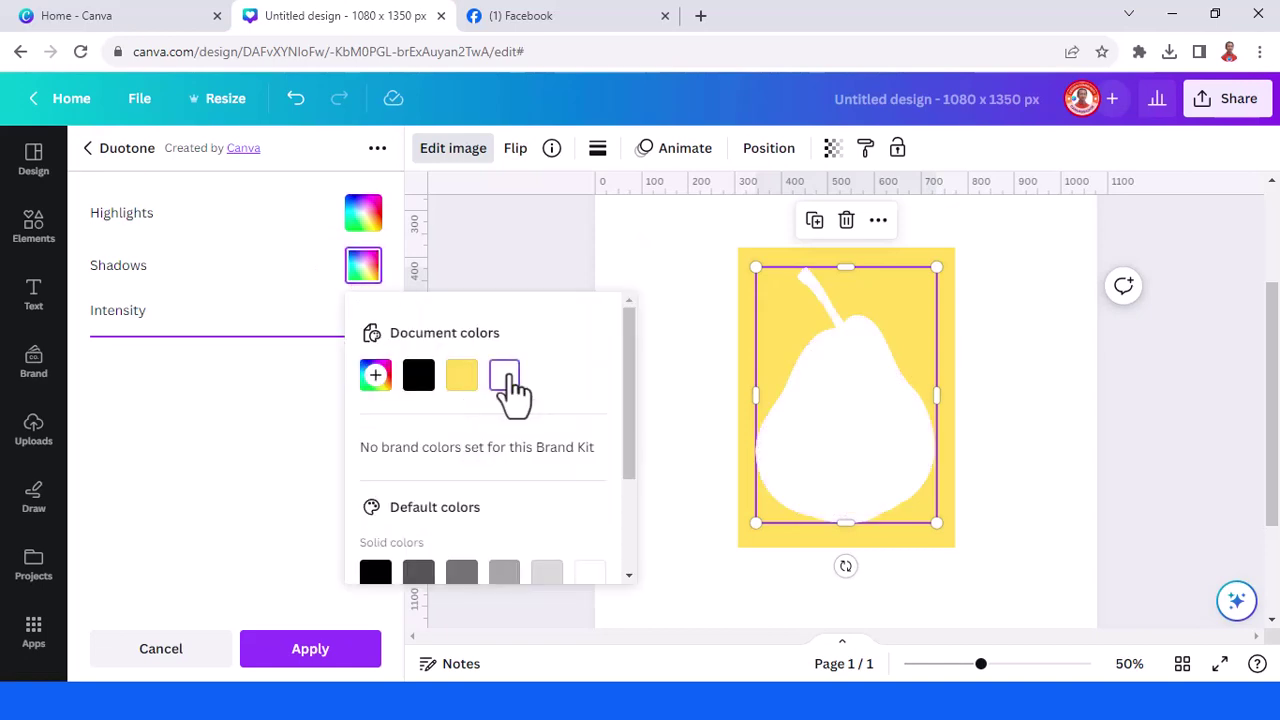
click(310, 652)
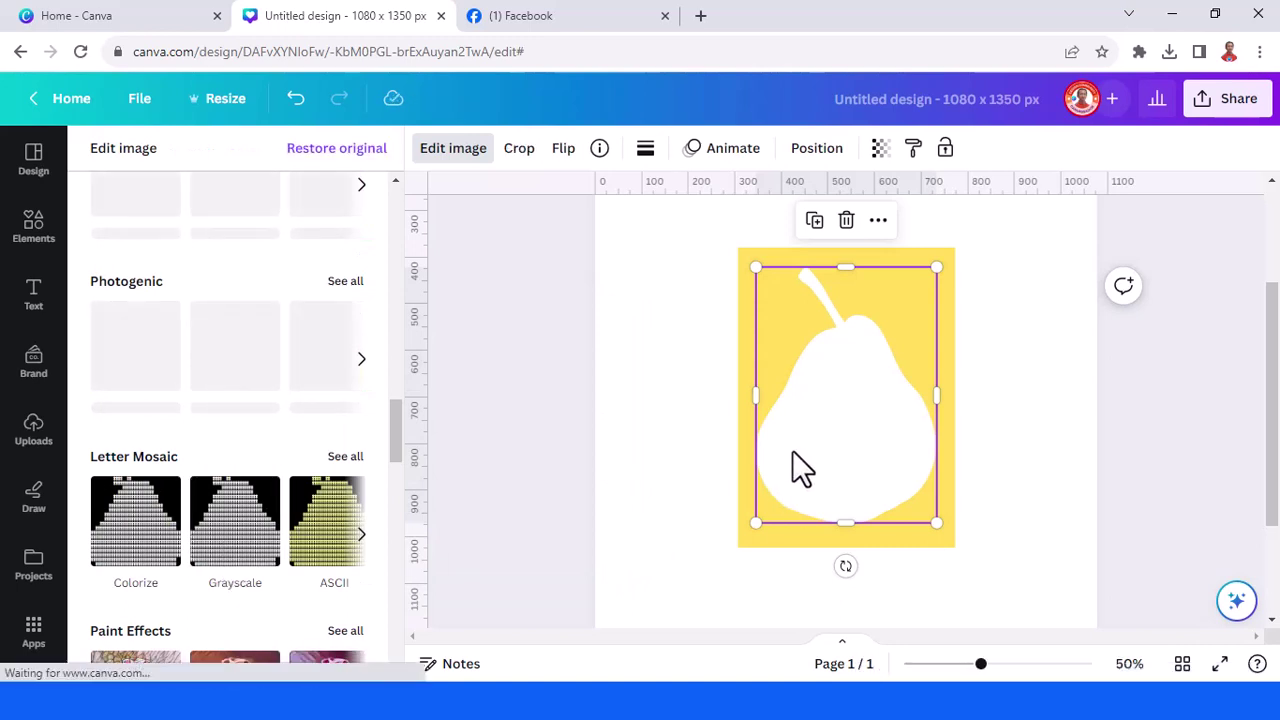
Add a square shape, fill it white and shrink it over the pear's left edge
click(36, 230)
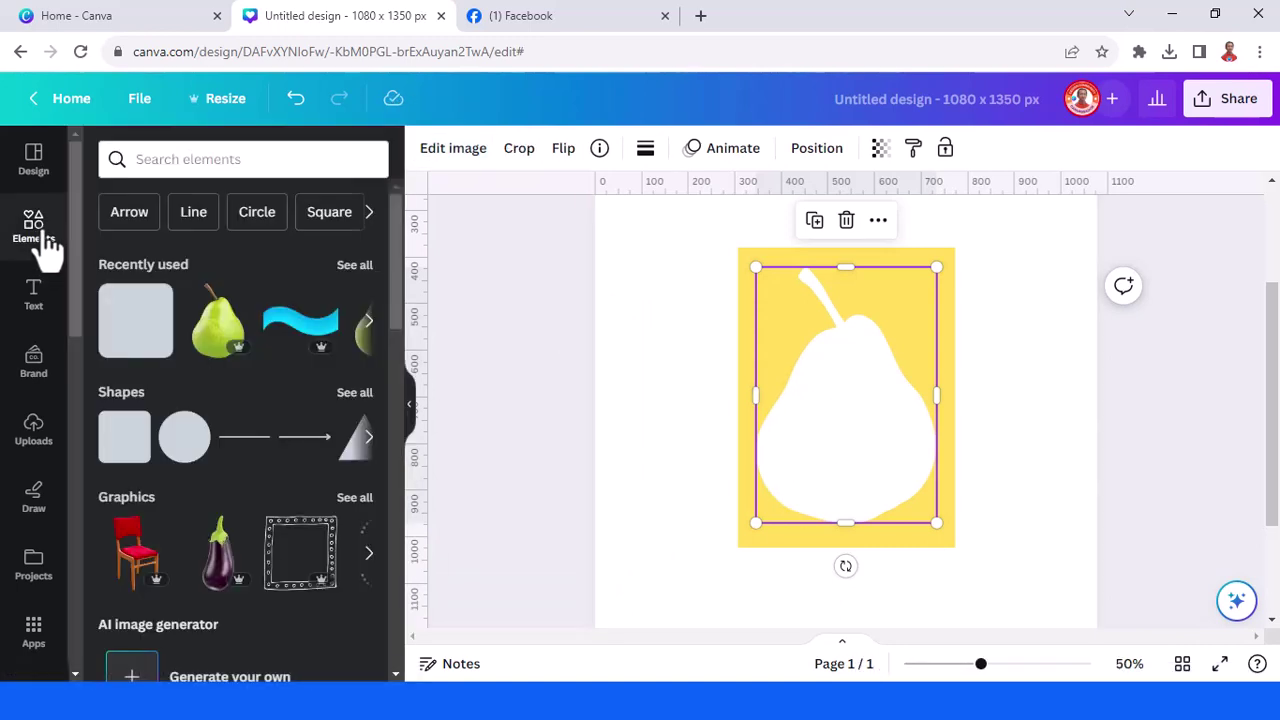
click(122, 455)
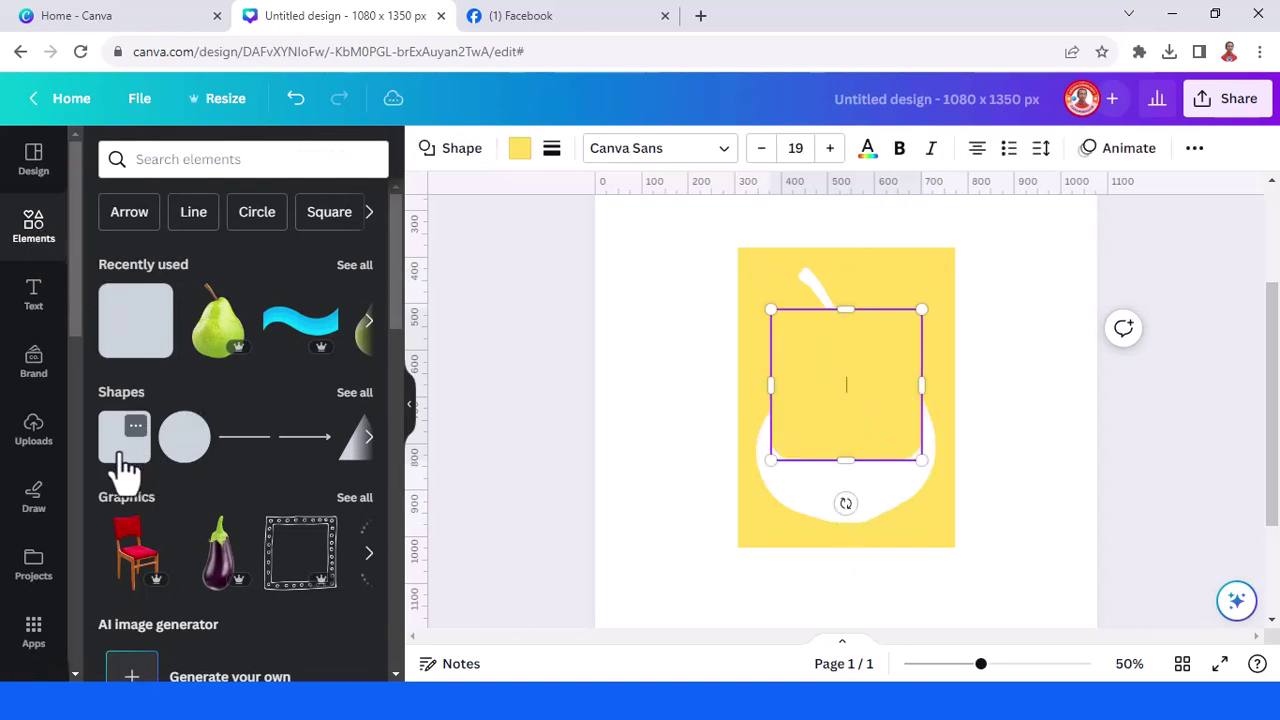
click(520, 150)
click(308, 262)
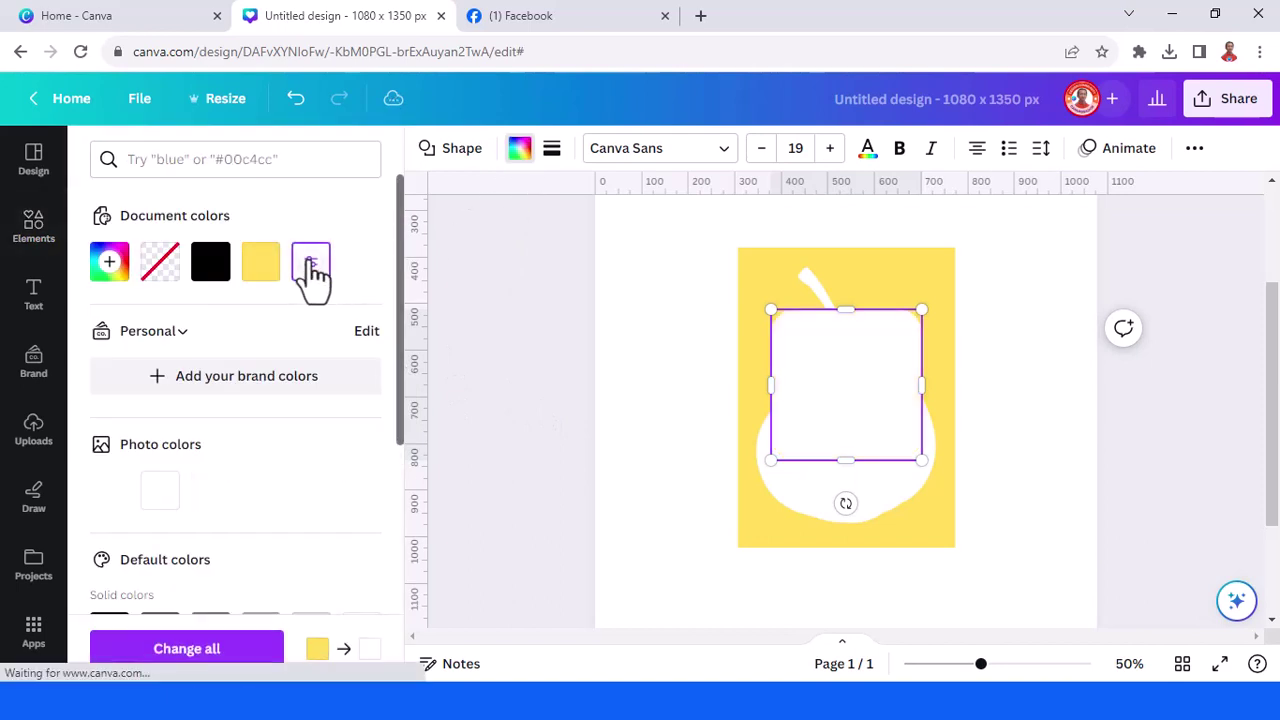
drag(916, 310, 810, 412)
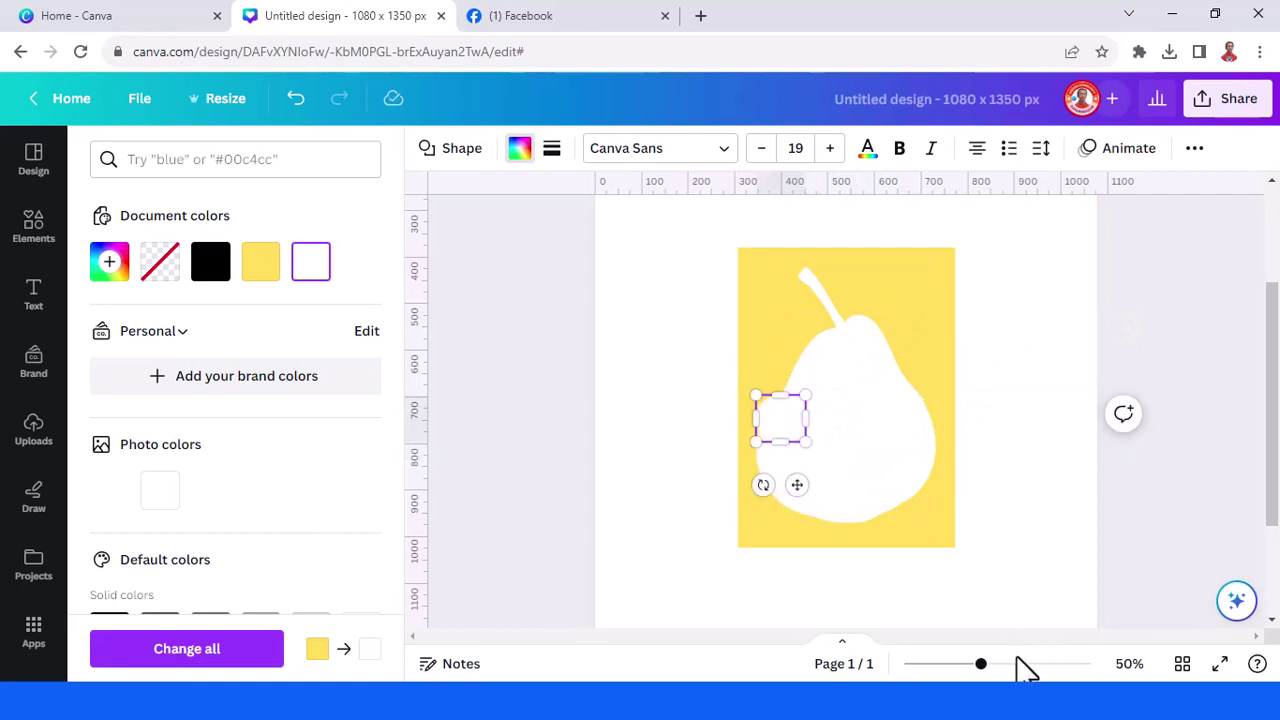
Set the white square's corner rounding to 10, then shrink it and tilt it slightly clockwise to form a bump on the pear's left edge
drag(980, 664, 1015, 665)
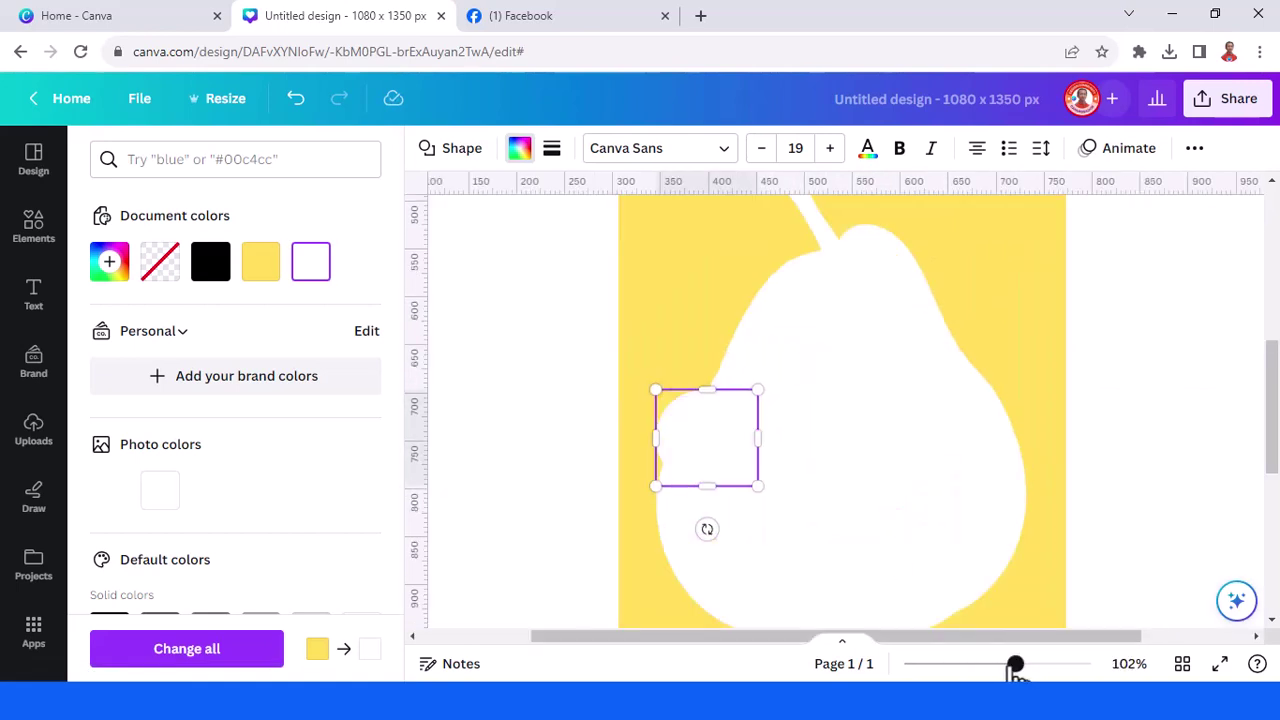
click(552, 152)
drag(699, 322, 582, 323)
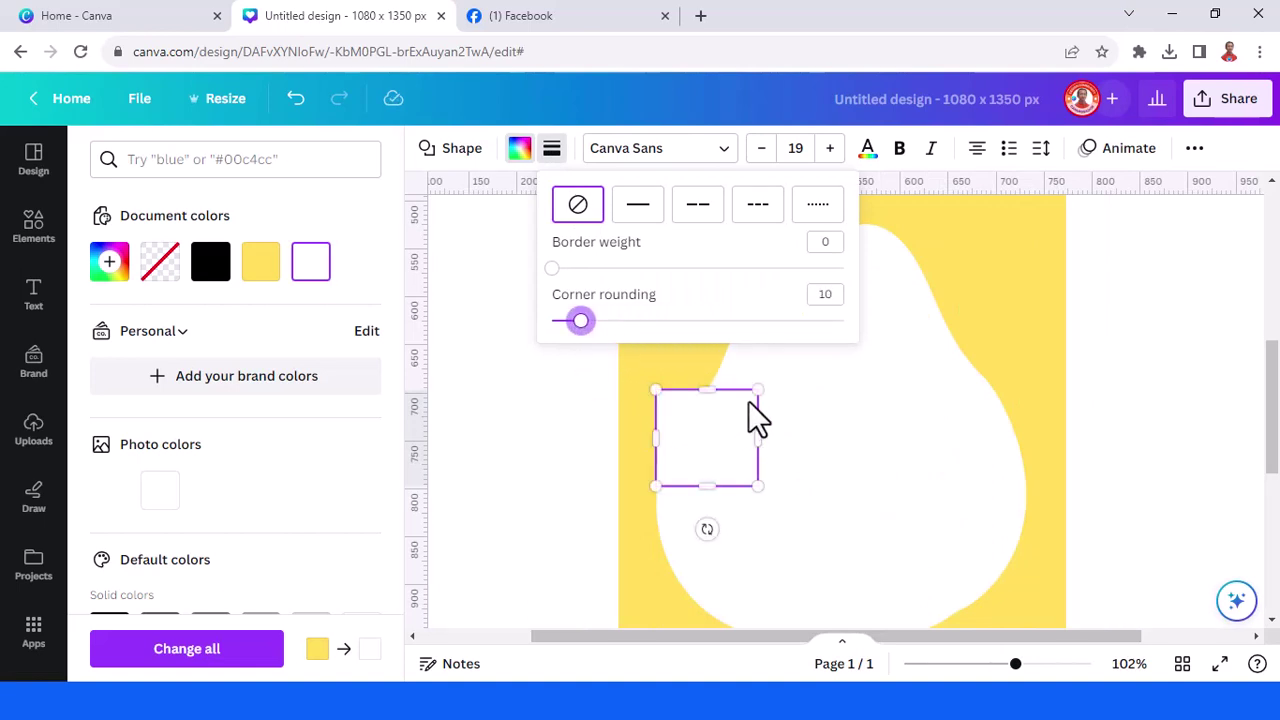
drag(757, 391, 737, 449)
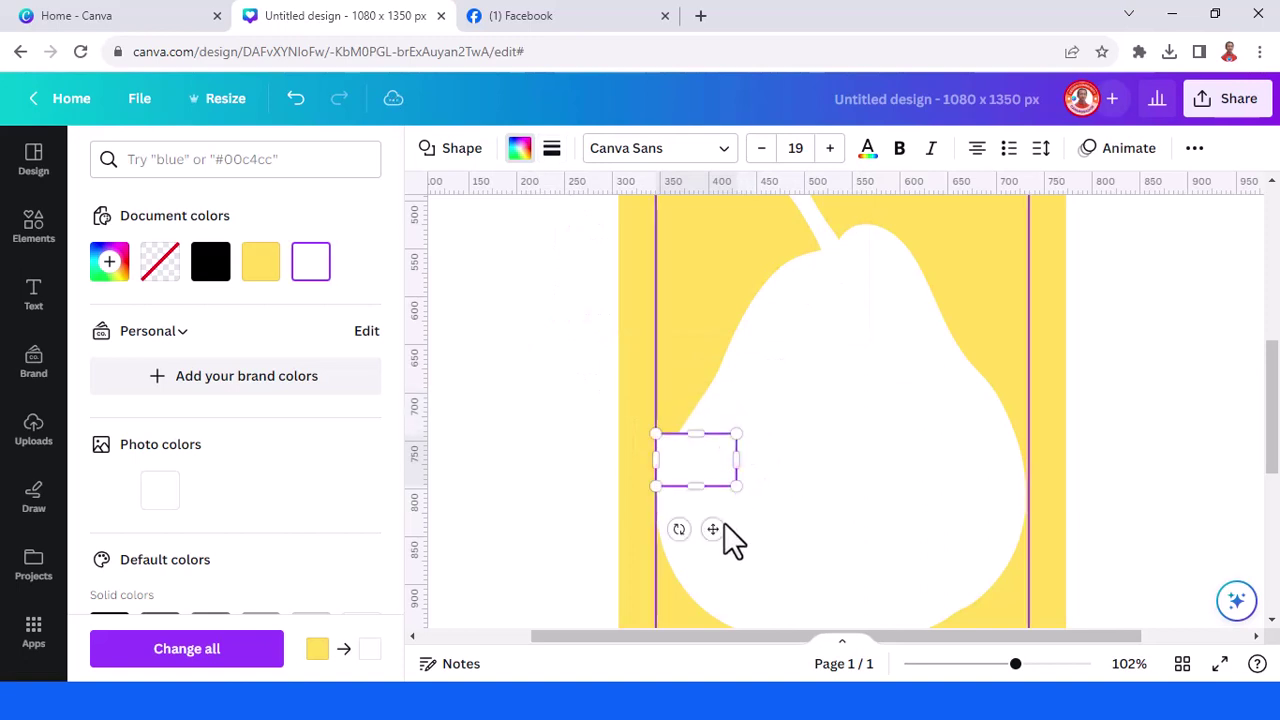
drag(679, 529, 663, 530)
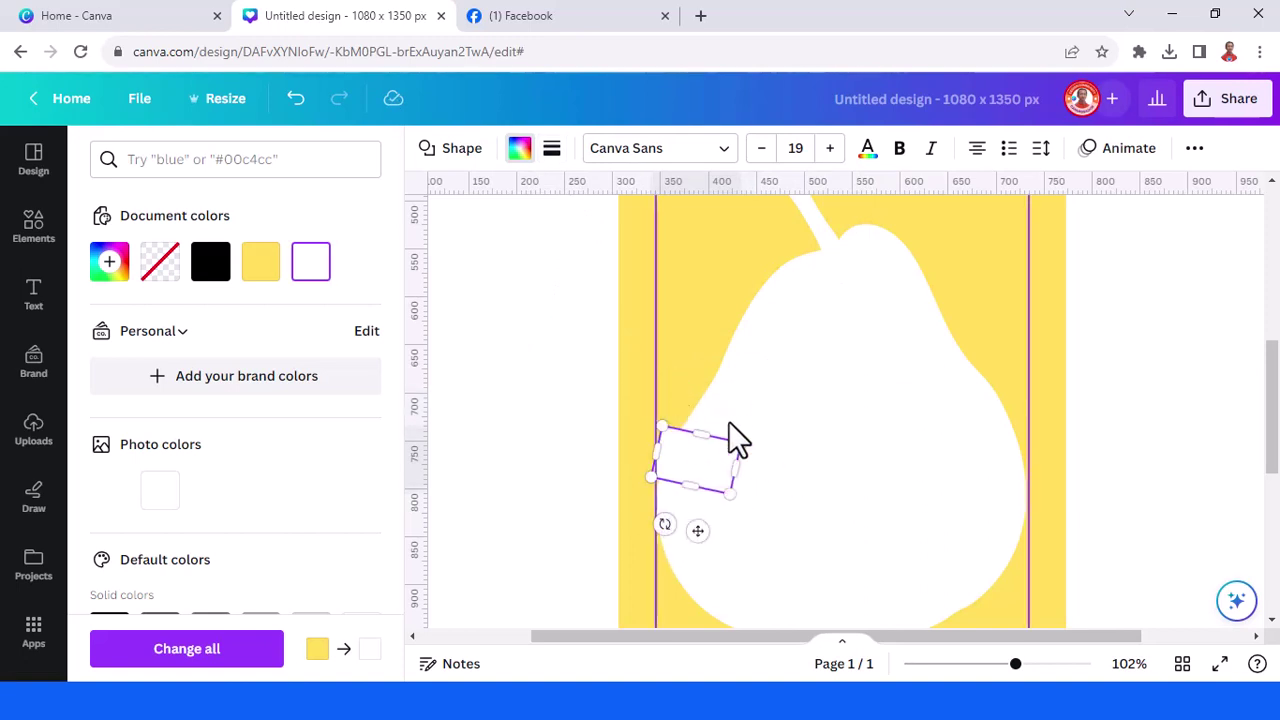
Duplicate the tilted white rectangle and place the copy just above the original along the pear's left contour
click(586, 388)
click(680, 460)
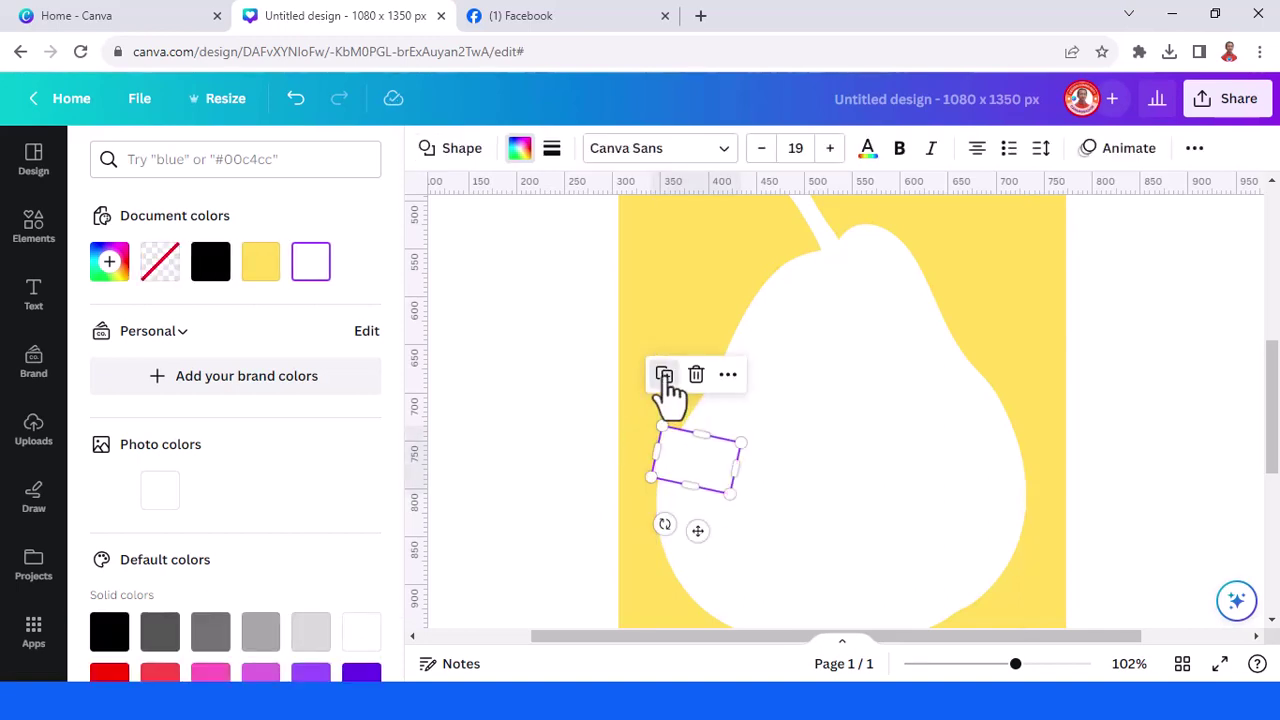
click(664, 374)
drag(703, 480, 701, 442)
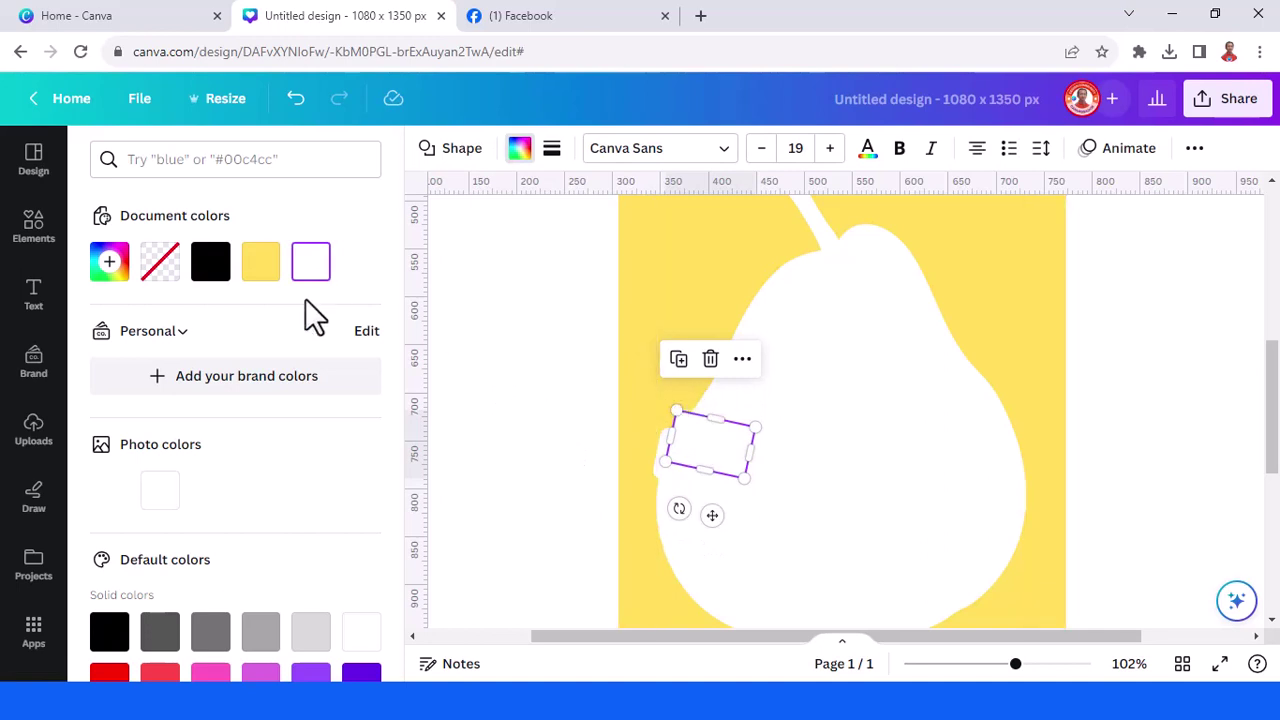
Add a small white circle on the pear's left contour just above the two rounded rectangles
click(33, 245)
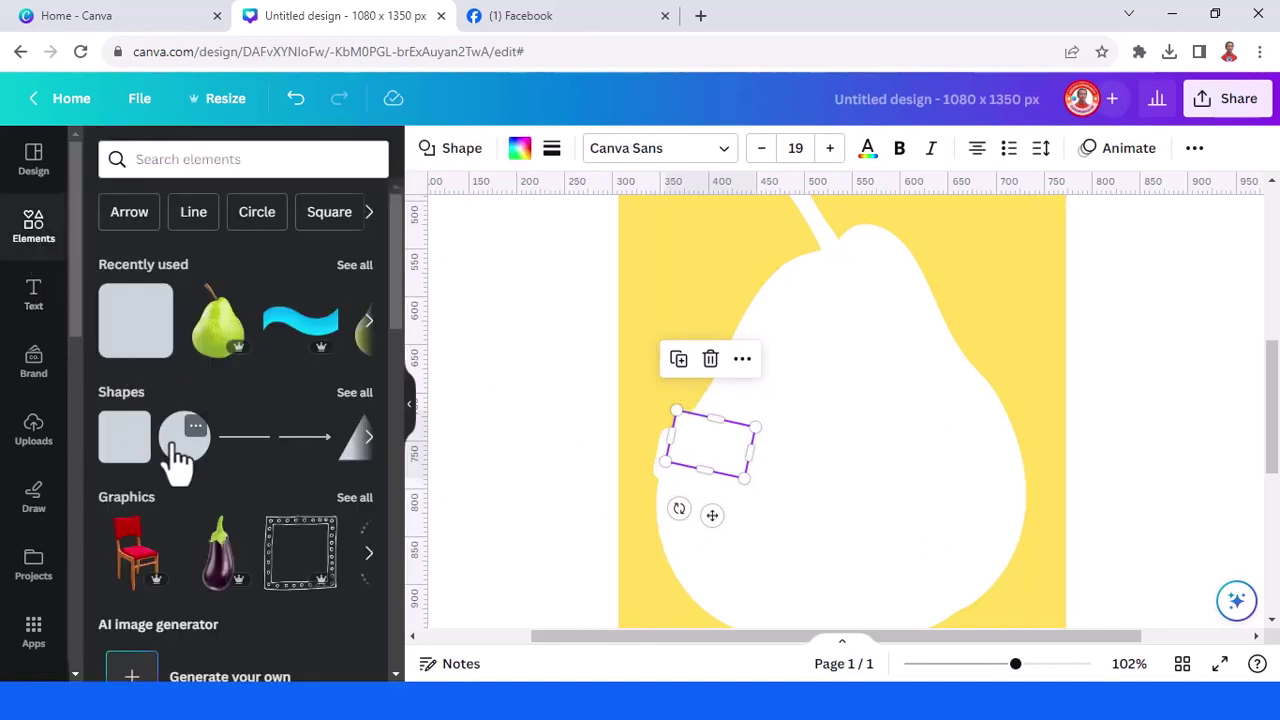
click(184, 437)
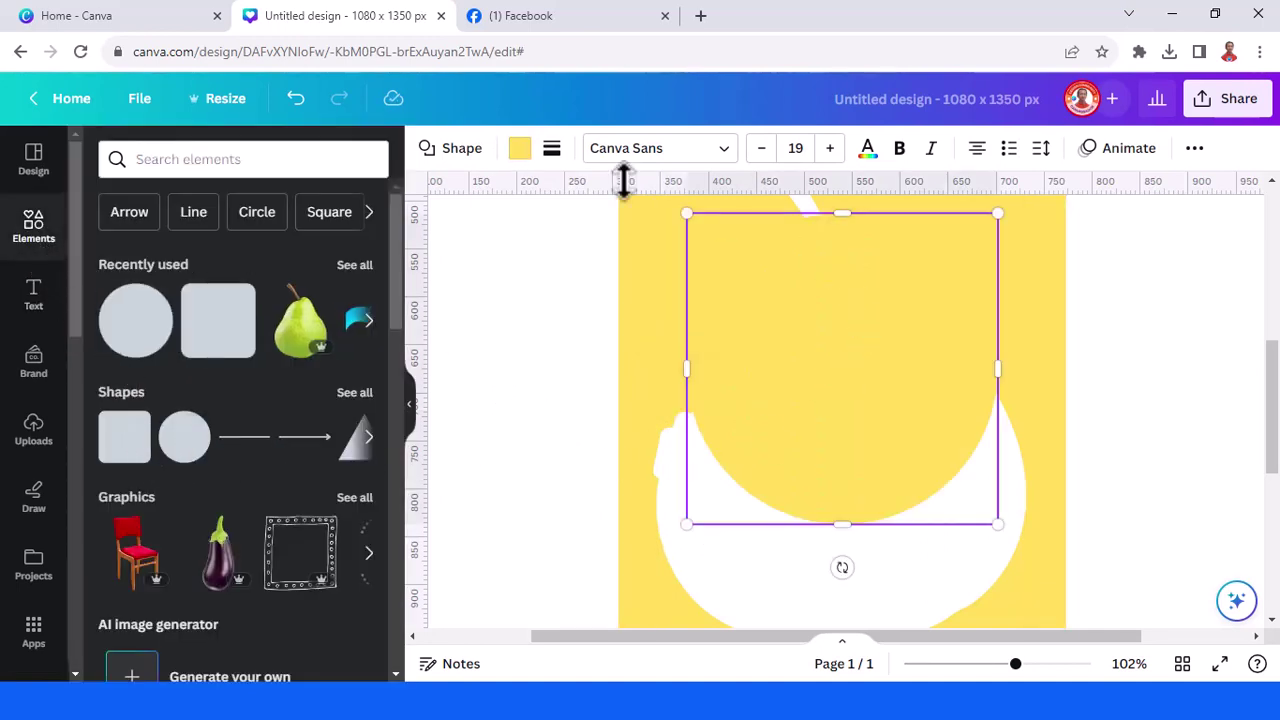
click(517, 150)
click(310, 262)
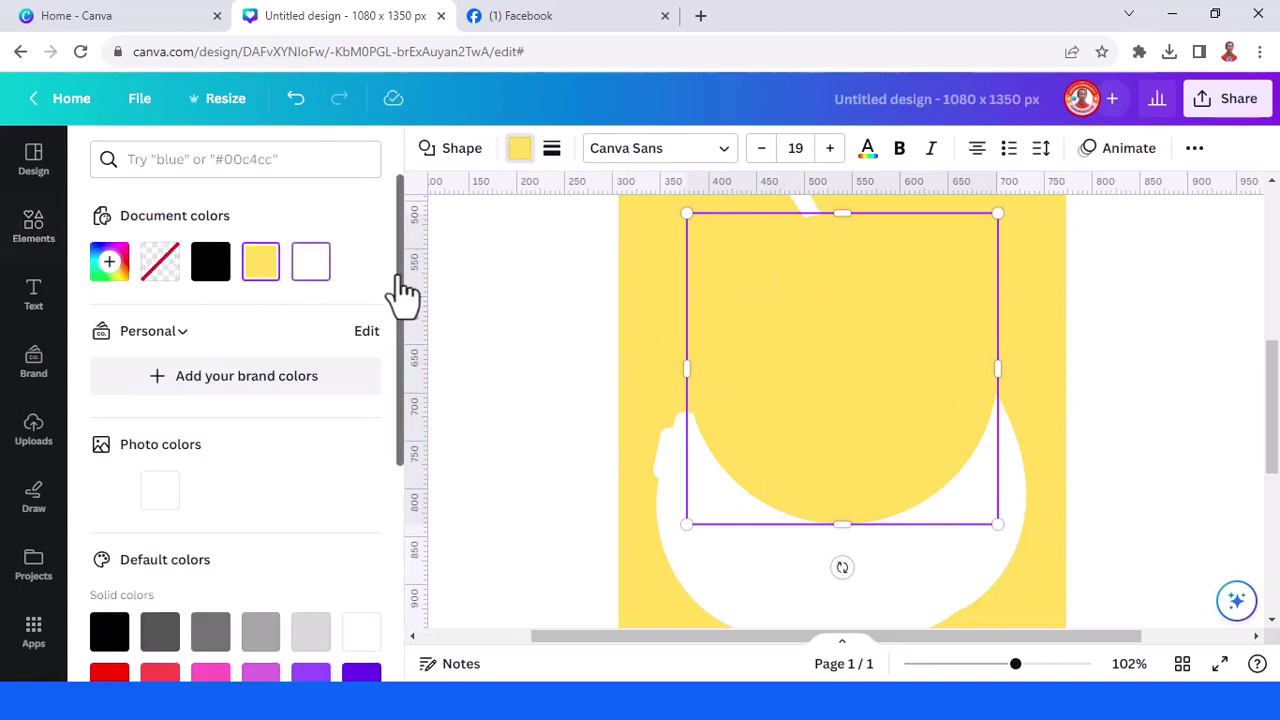
drag(997, 215, 737, 480)
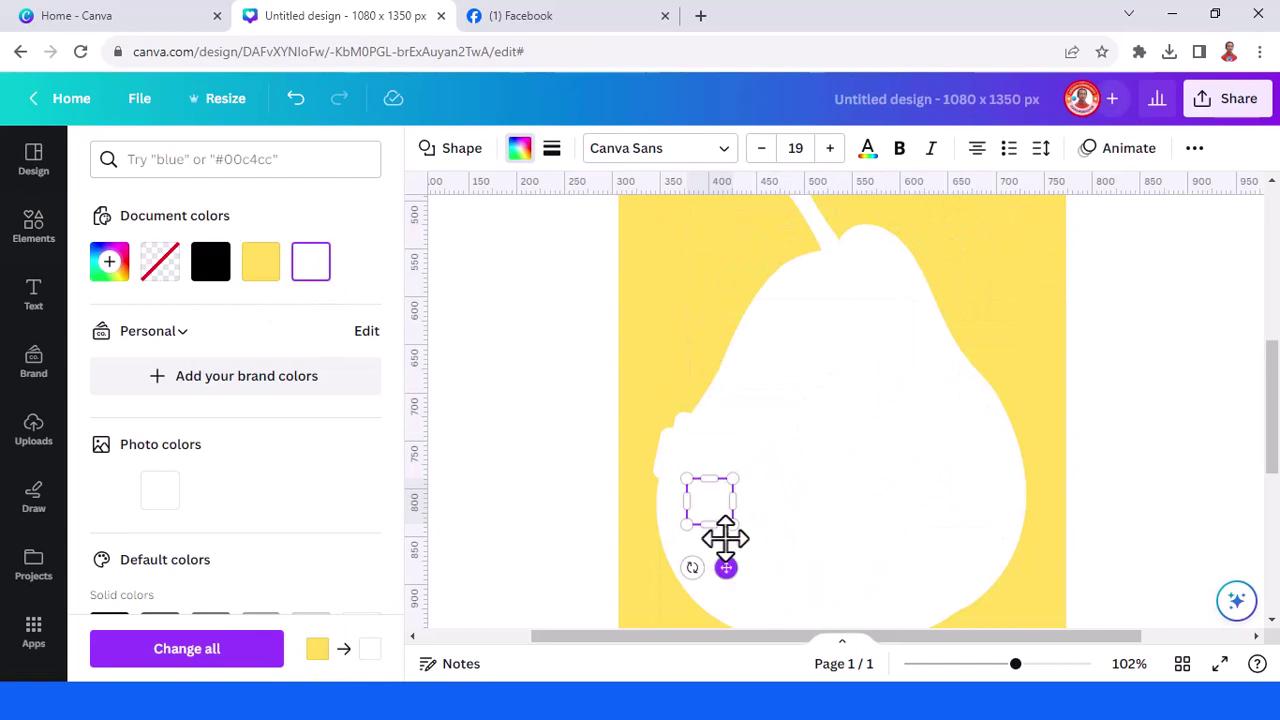
drag(726, 545, 725, 470)
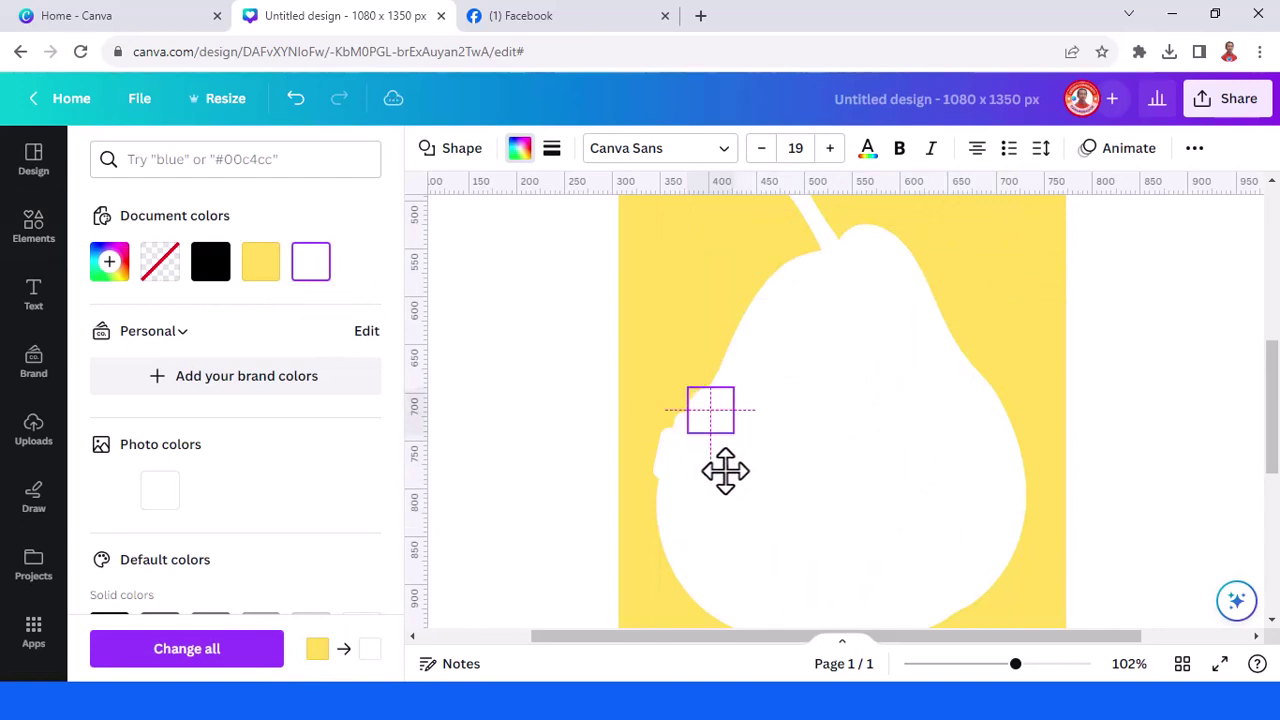
Duplicate the small white circle and fit the copy along the pear's left contour above the other bumps
click(807, 466)
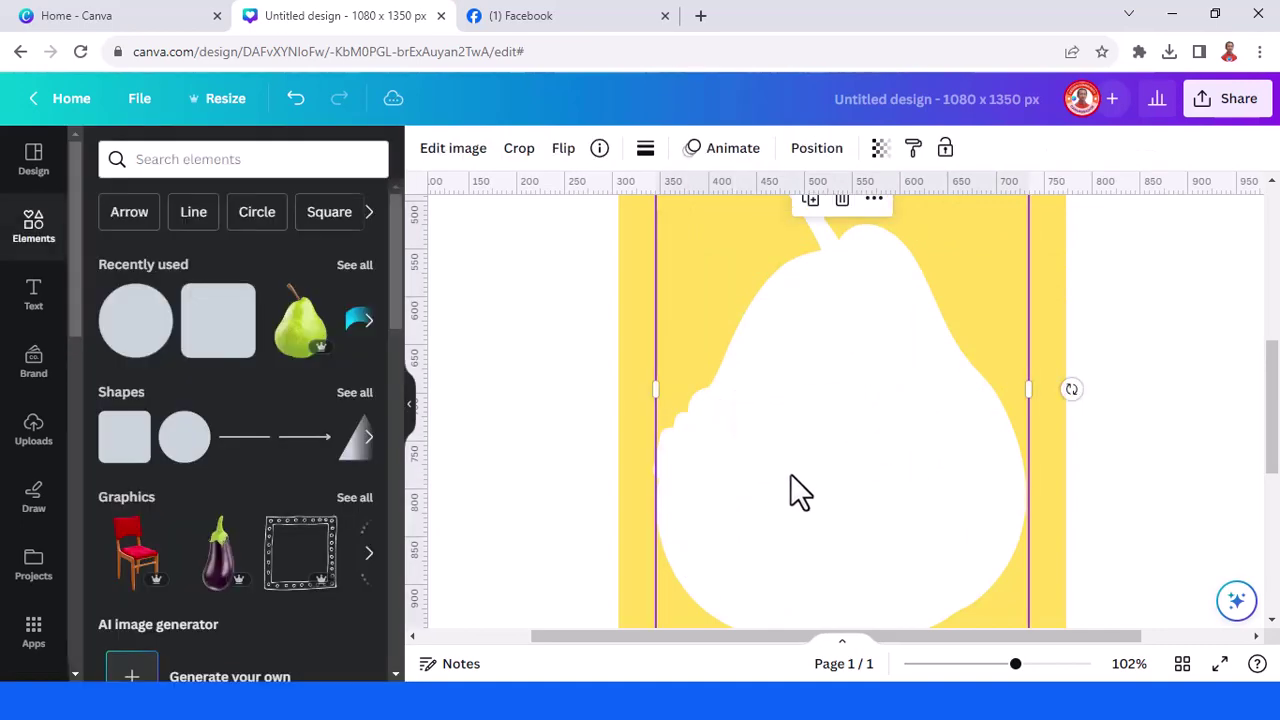
click(714, 405)
click(679, 342)
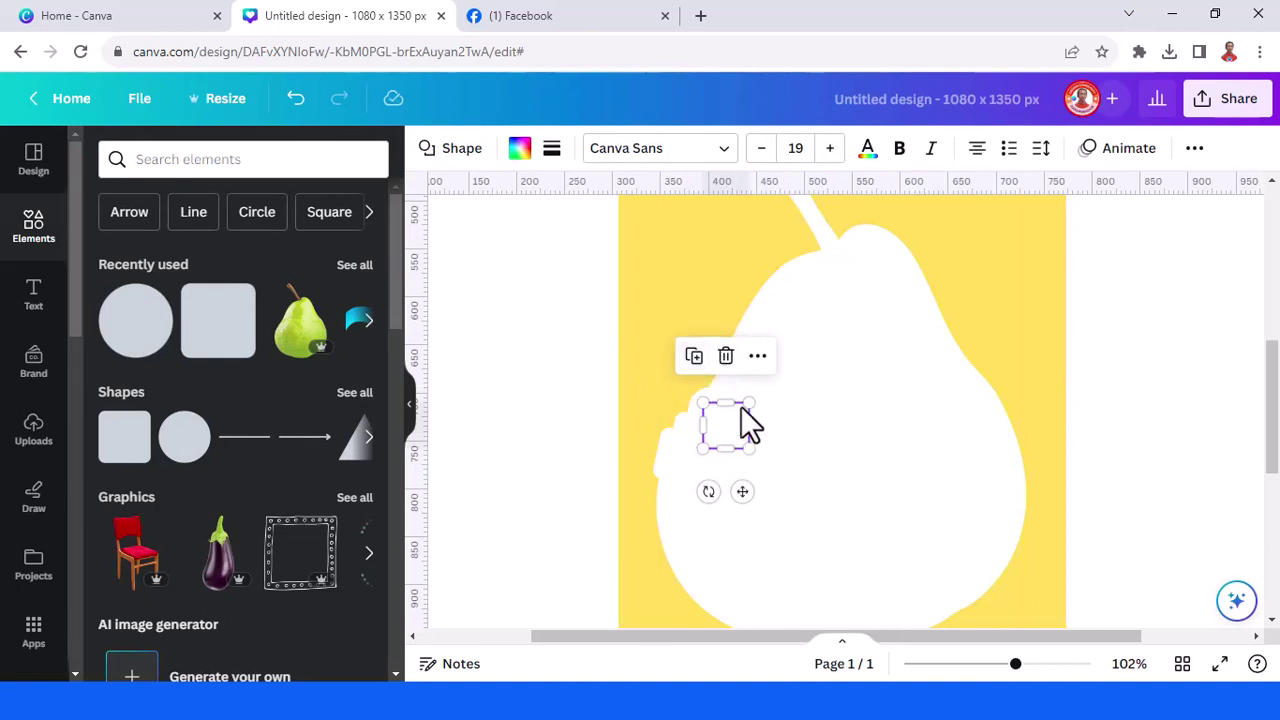
drag(750, 425, 722, 390)
drag(737, 449, 747, 441)
click(793, 480)
Download the pear design as a PNG at 1,080 × 1,350 px
drag(1015, 664, 993, 664)
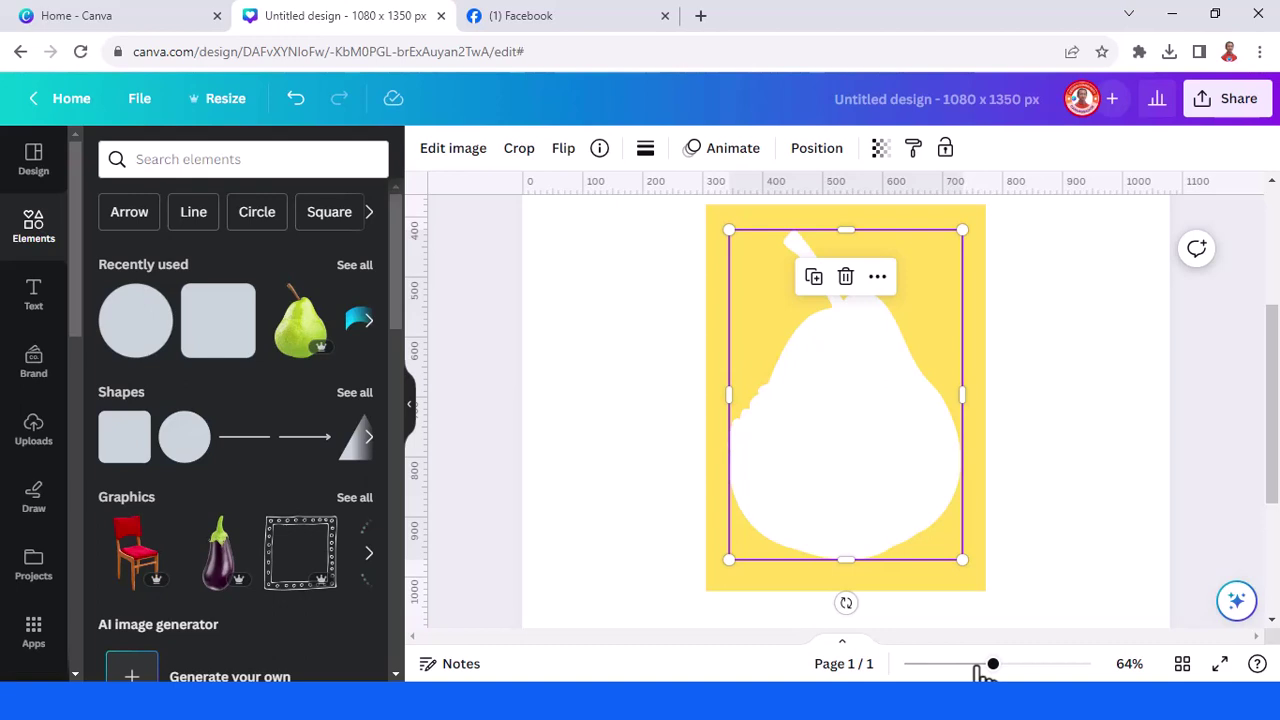
drag(985, 673, 977, 666)
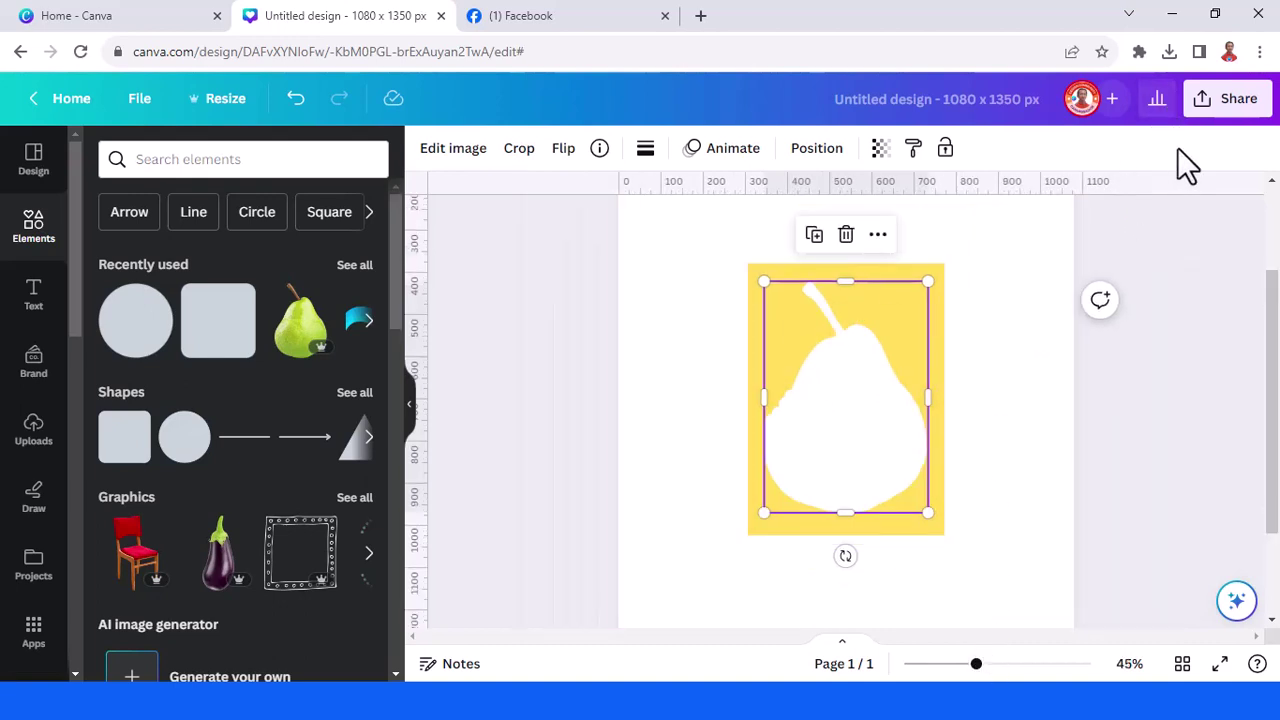
click(1236, 102)
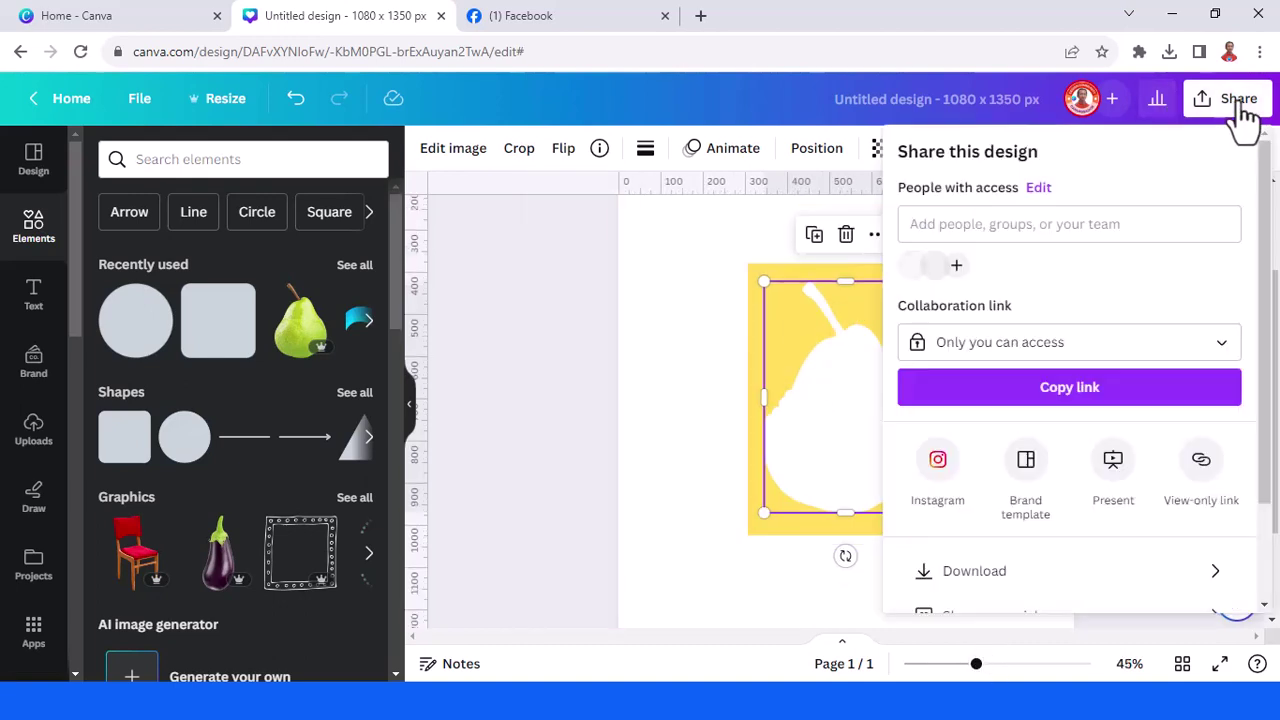
click(988, 572)
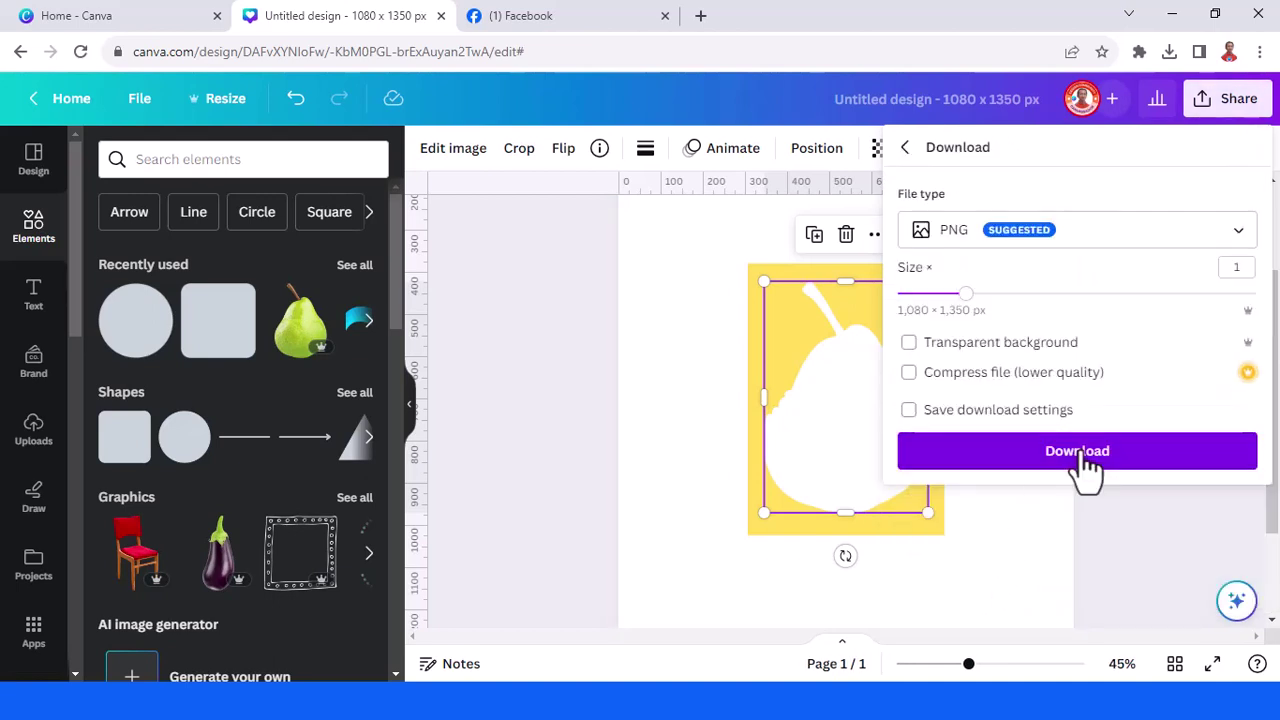
click(1080, 450)
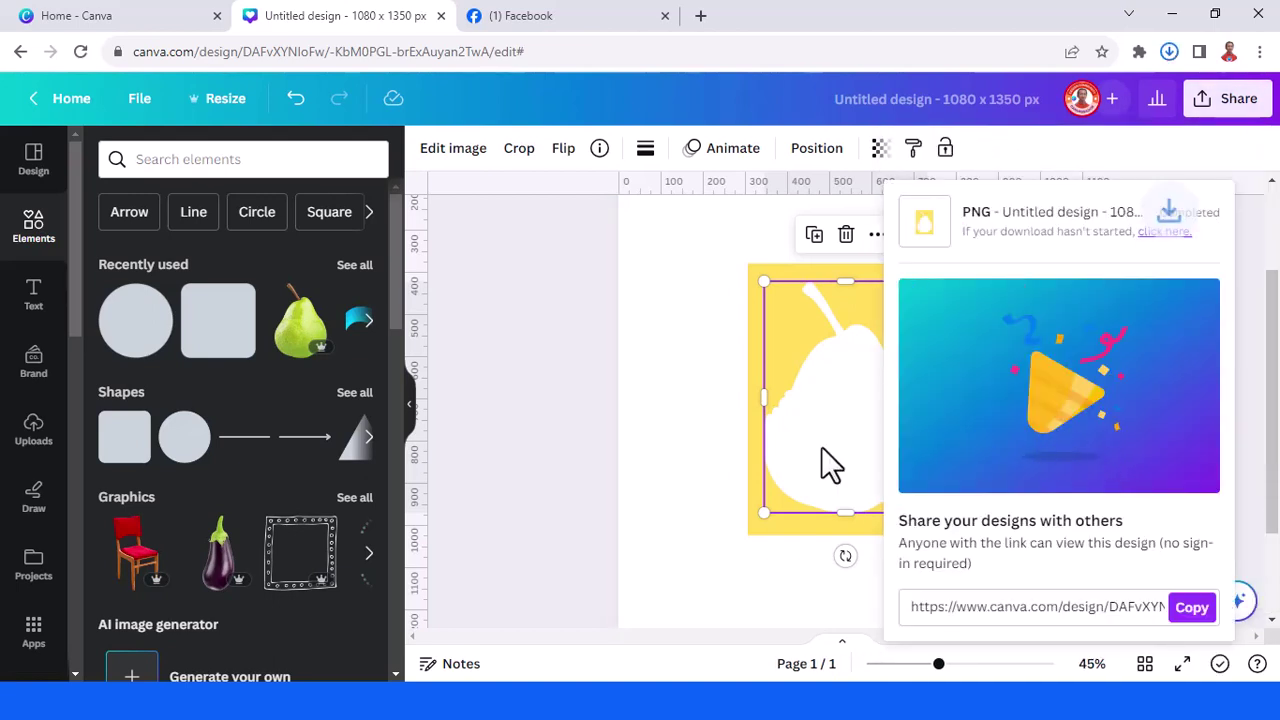
Add a second page and give it a black background
scroll(682, 540, down, 3)
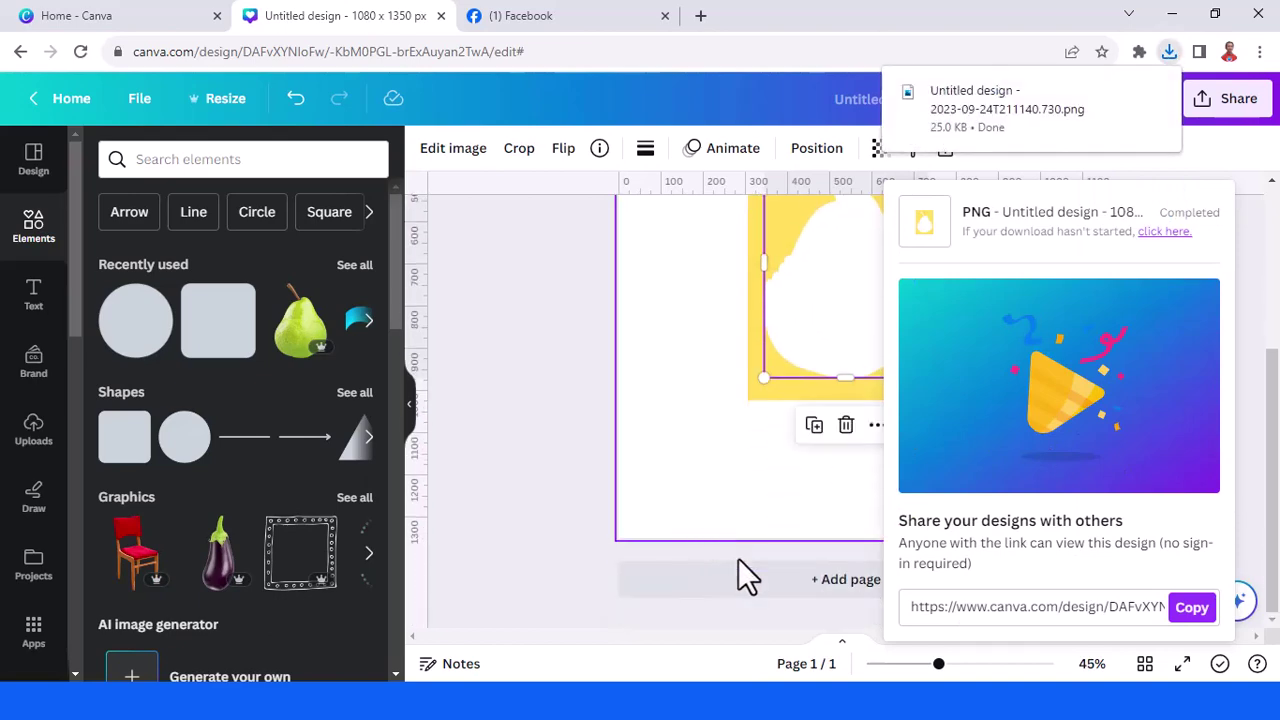
click(766, 584)
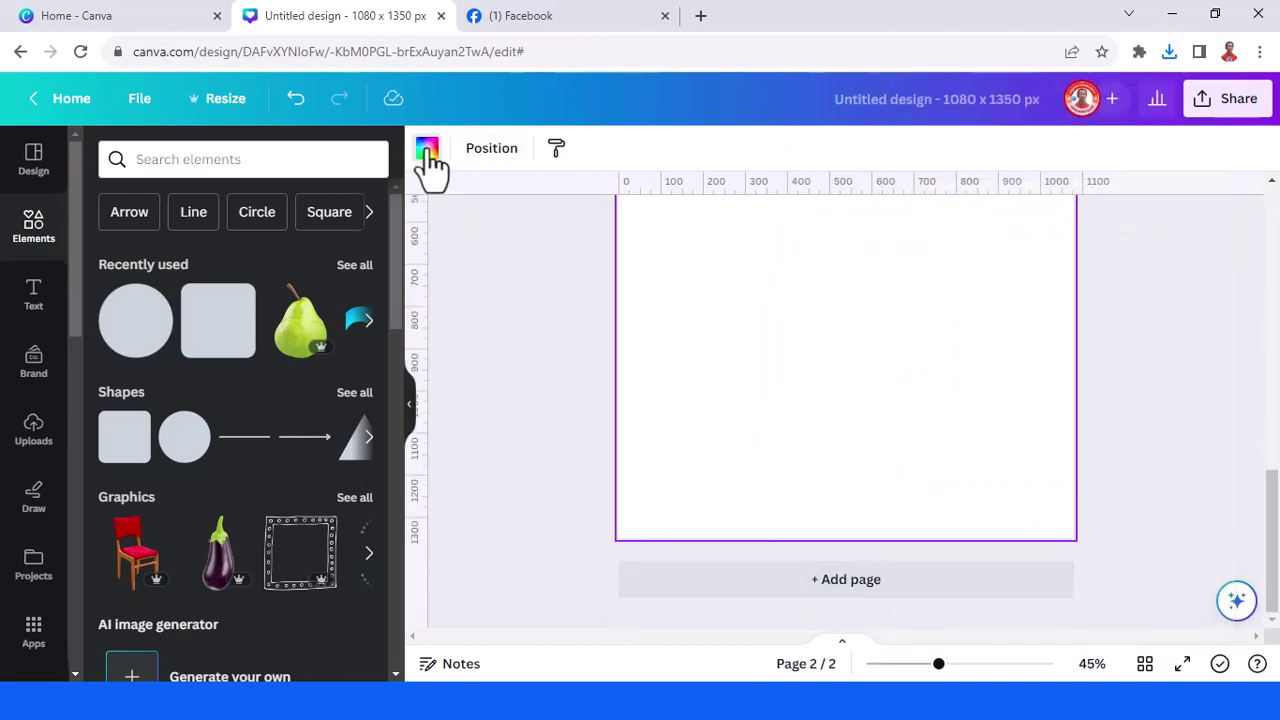
click(427, 150)
click(160, 262)
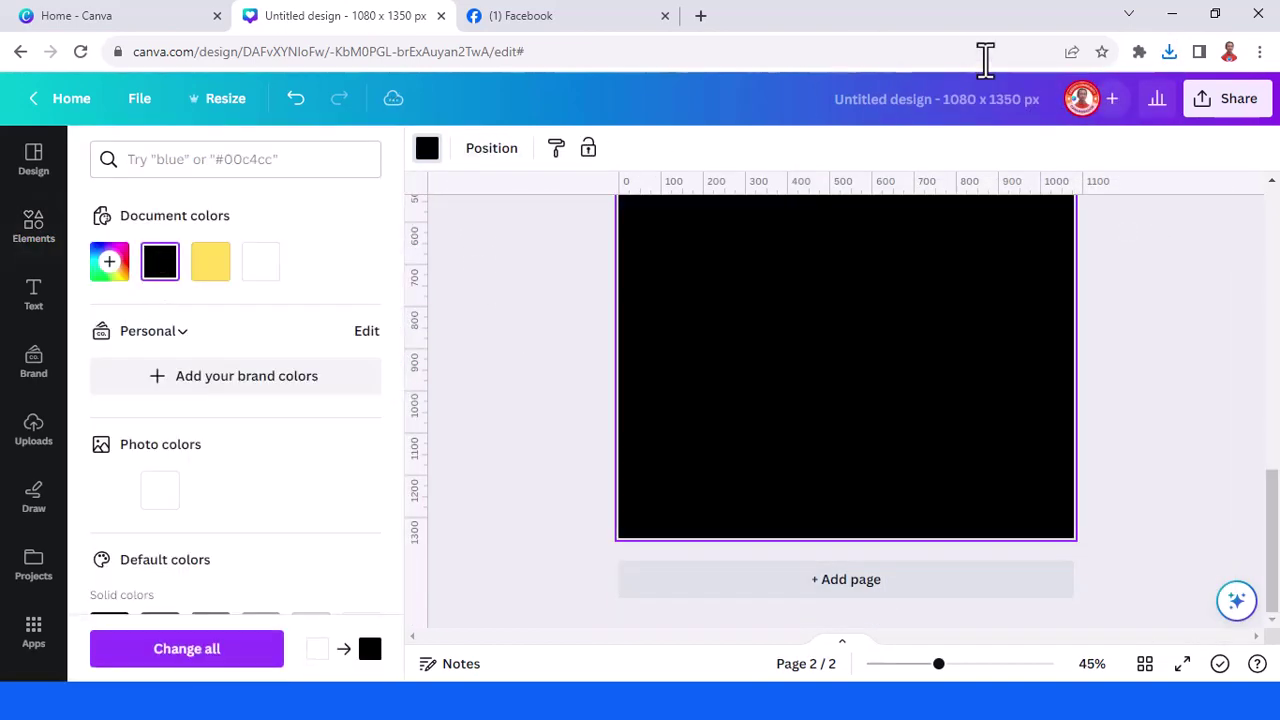
Place the downloaded PNG on the black page and remove its white areas with Background Remover
click(1170, 53)
drag(1040, 150, 765, 364)
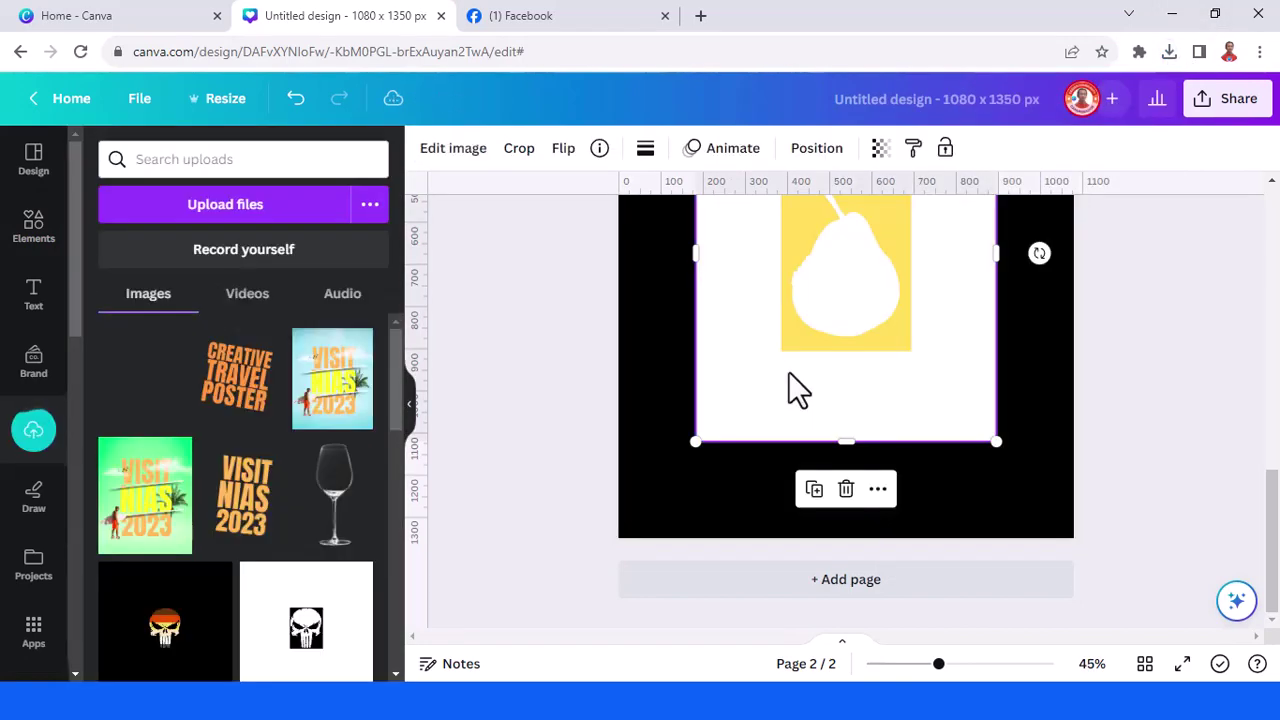
click(462, 150)
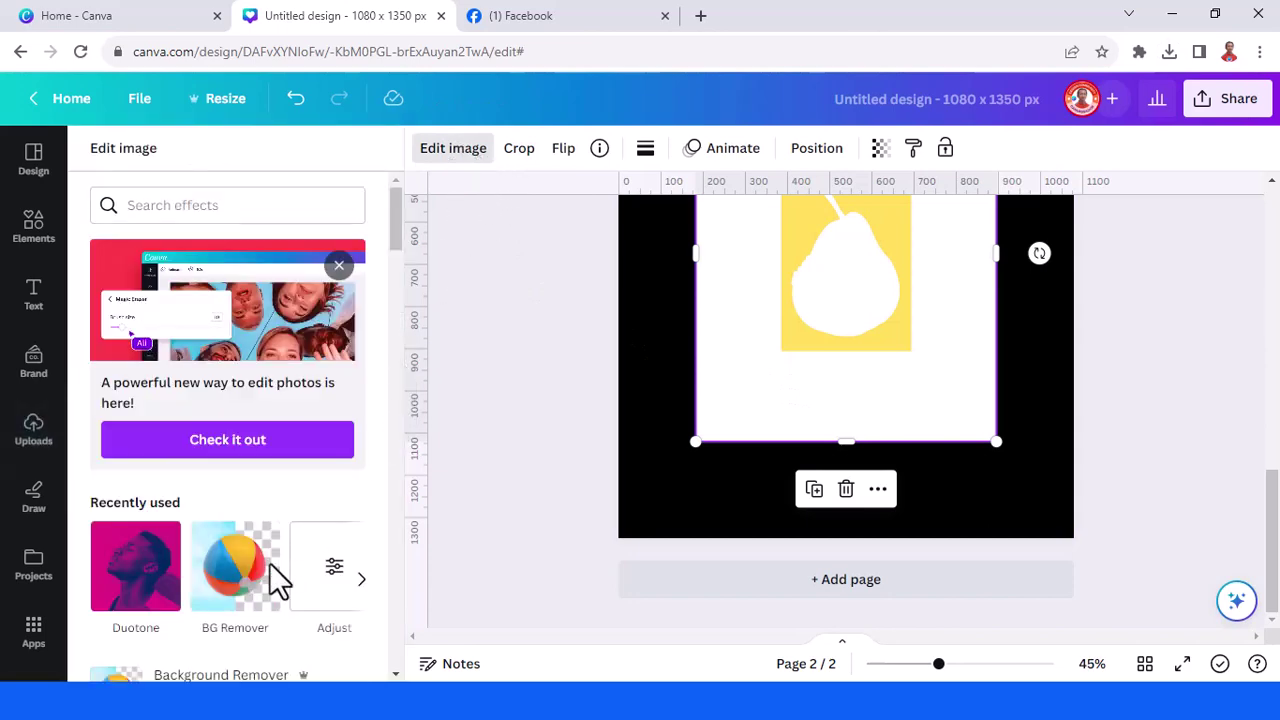
click(252, 586)
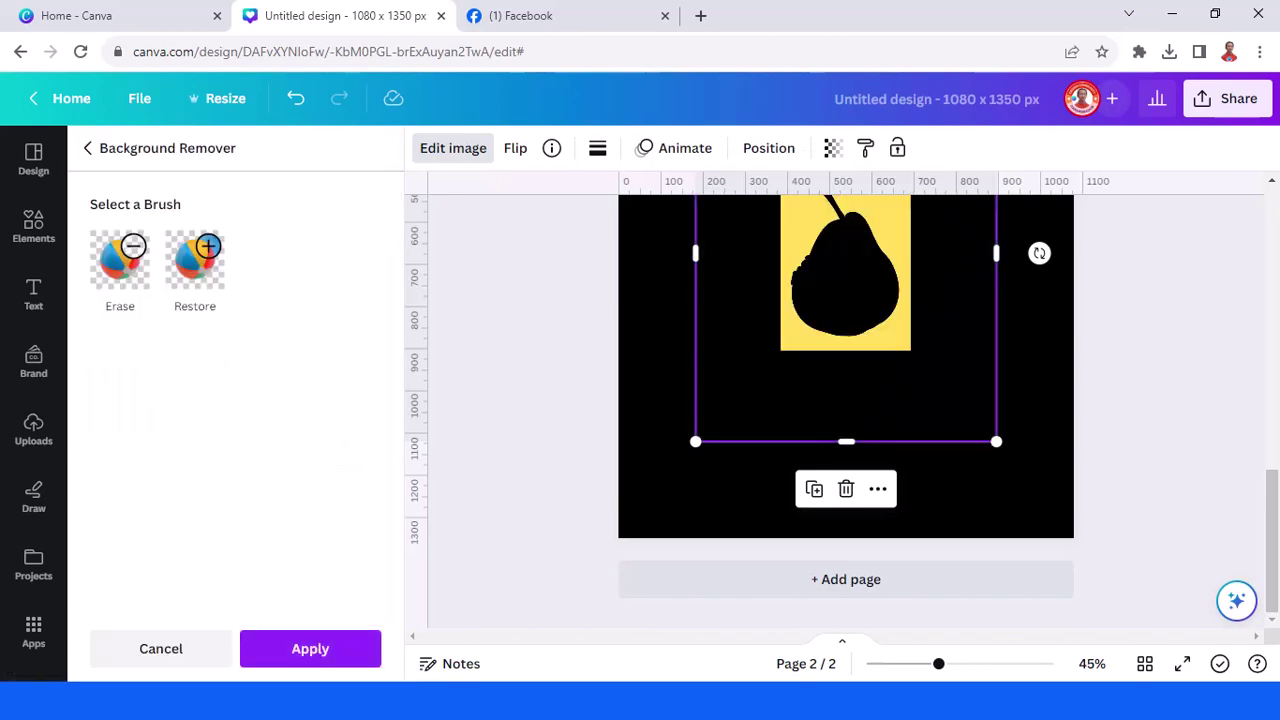
click(350, 658)
Enlarge the pear cutout image to fill the width of the black page
drag(695, 441, 620, 625)
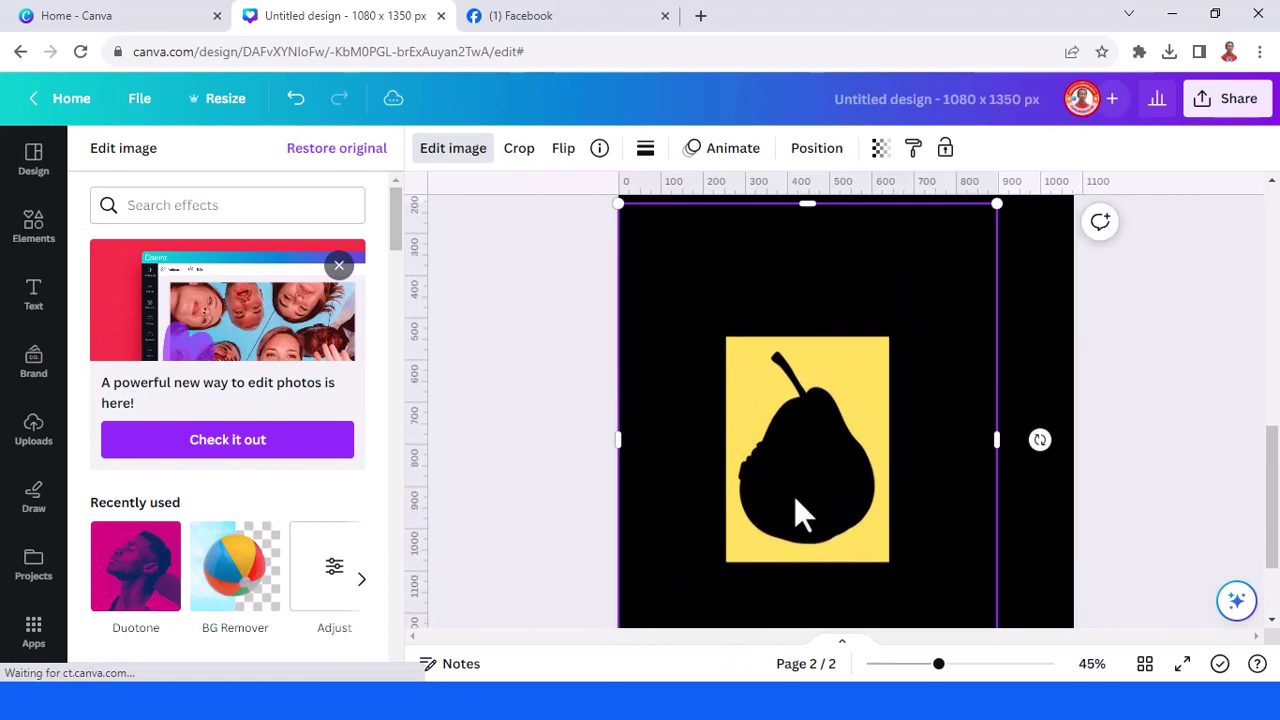
scroll(890, 500, up, 3)
drag(993, 441, 1082, 358)
Add the recently used blue Abstract Water Wave graphic over the pear on page 1
scroll(1166, 343, up, 4)
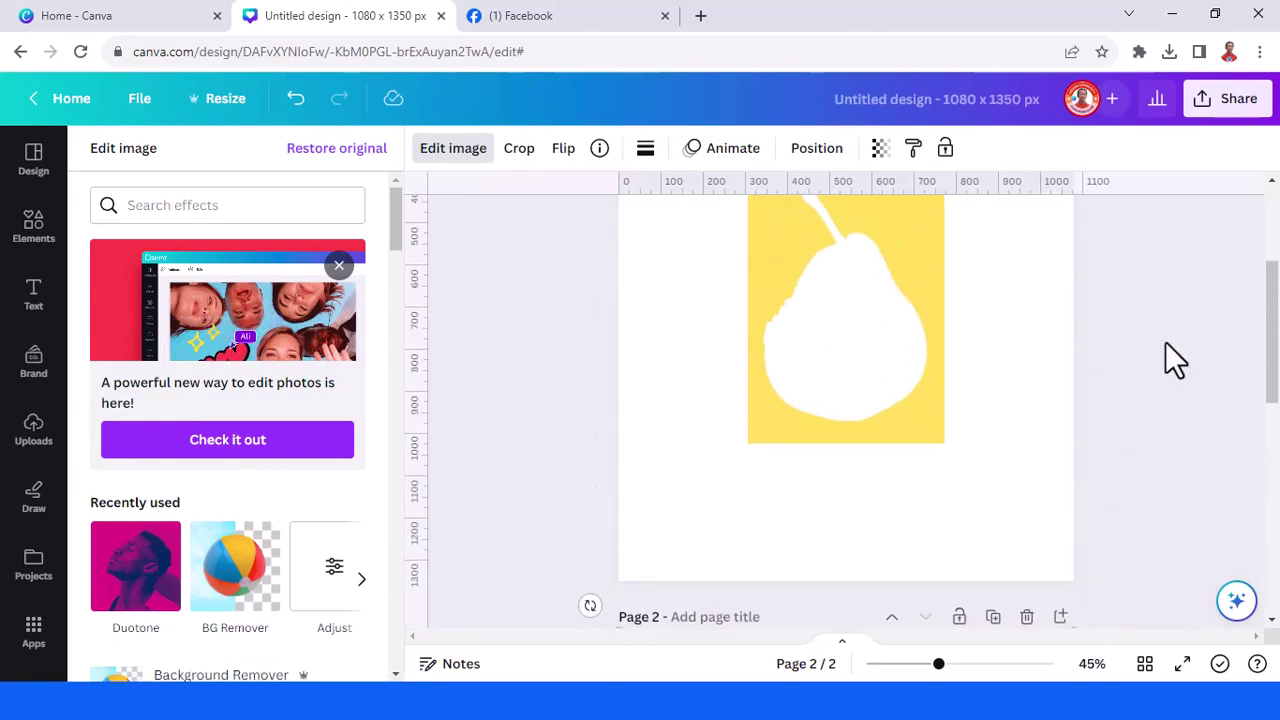
click(34, 230)
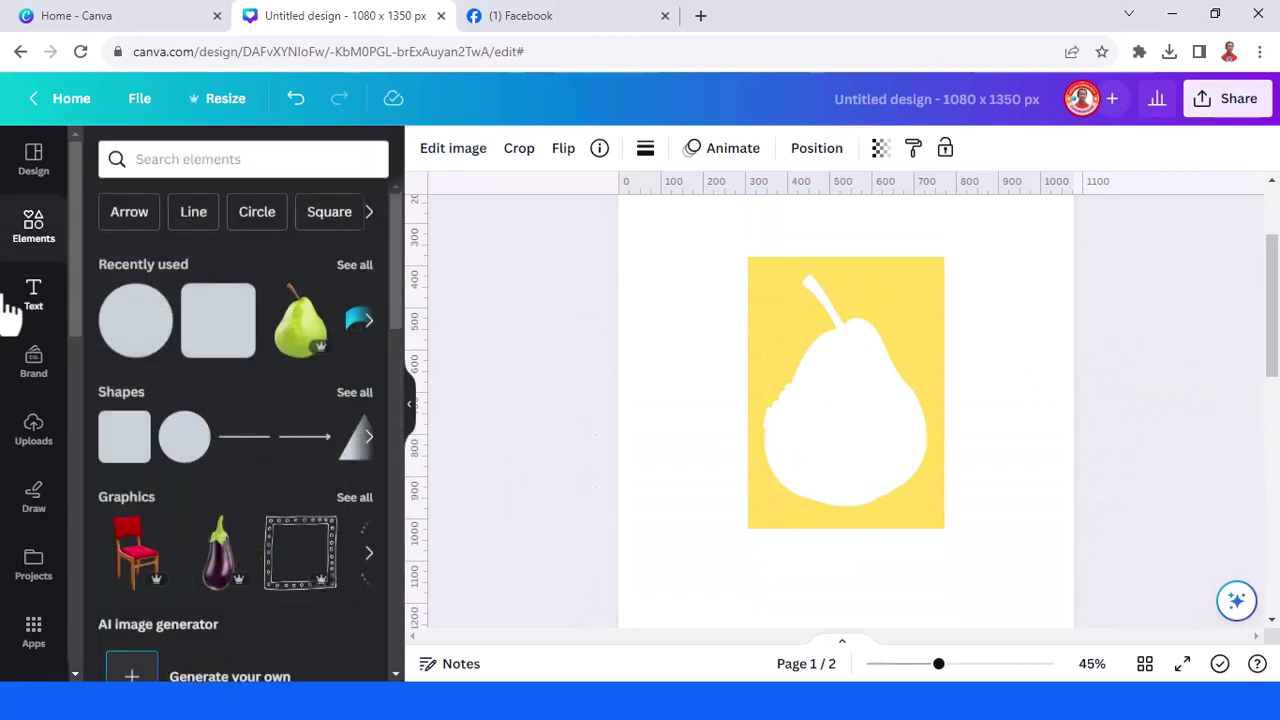
click(355, 266)
click(178, 312)
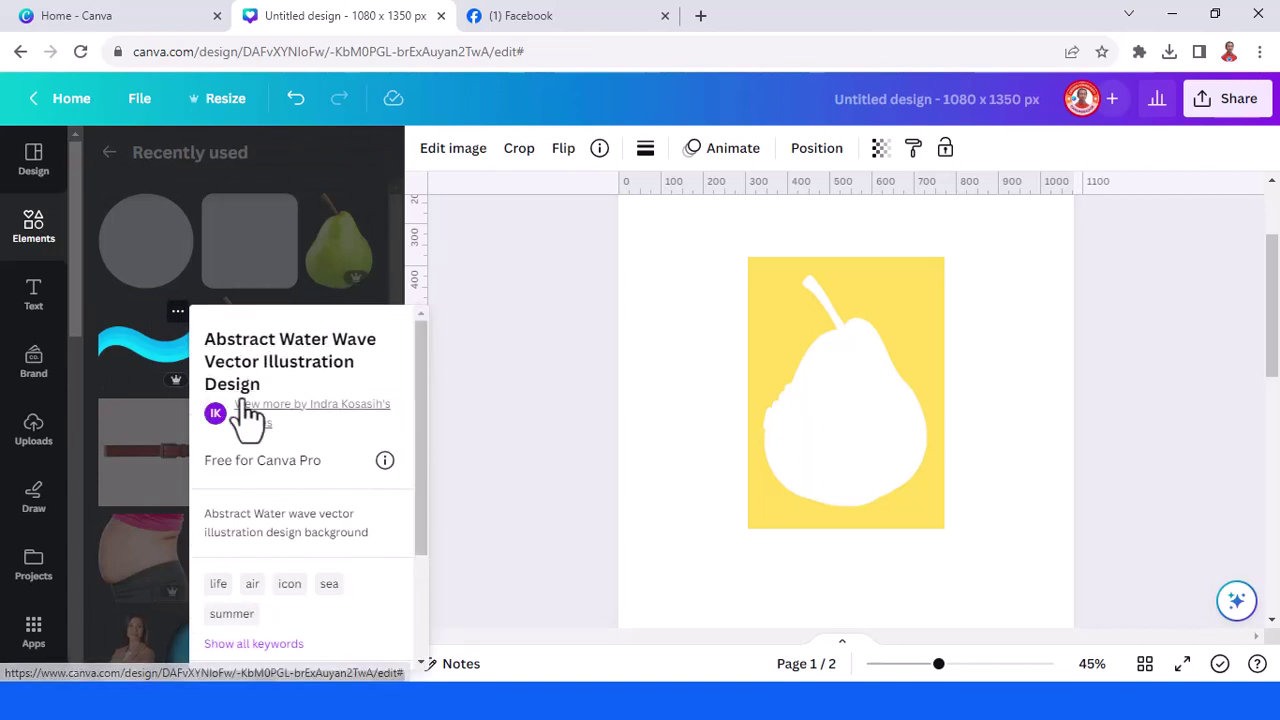
click(146, 360)
click(148, 350)
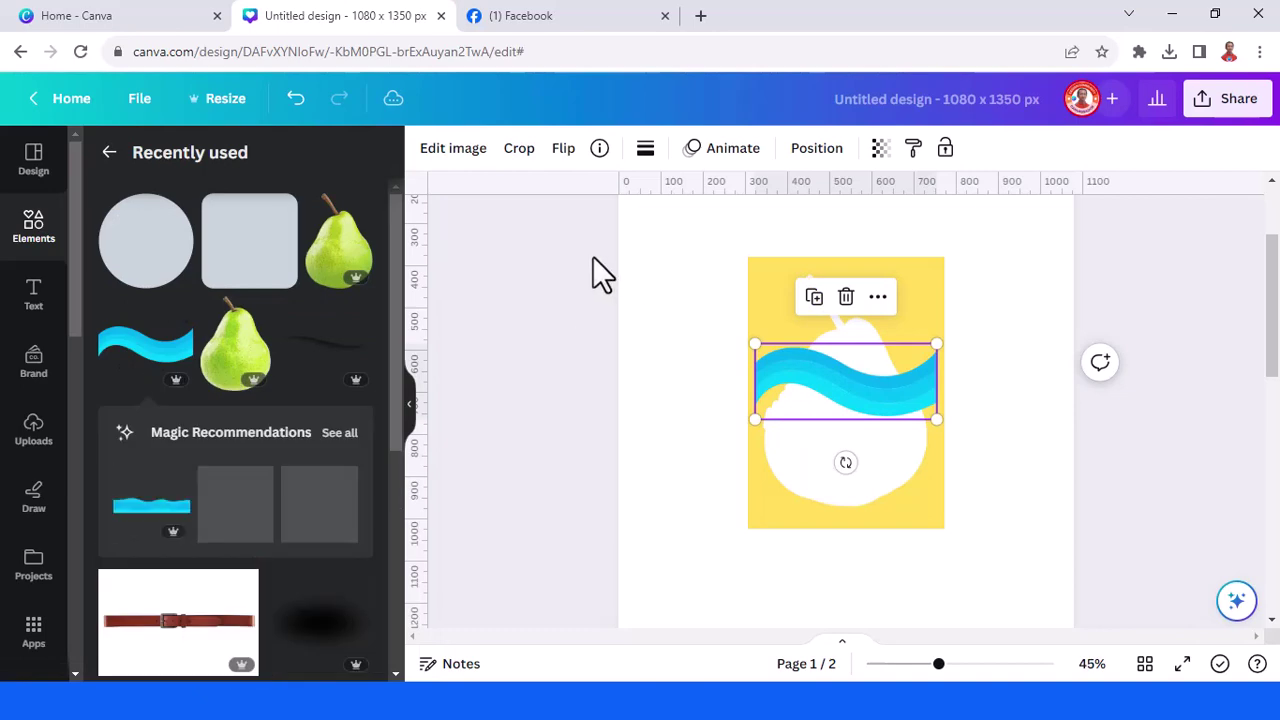
Recolour all three blue shades of the wave graphic with the document's yellow
click(645, 150)
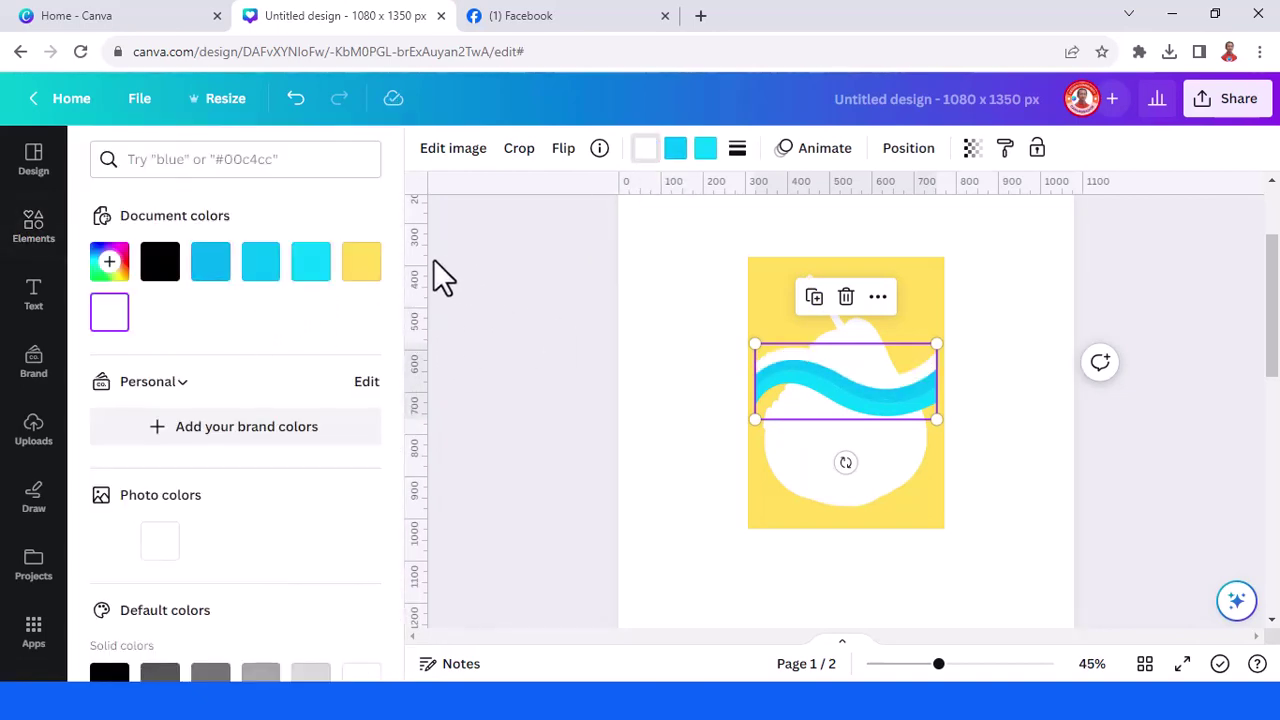
click(675, 150)
click(370, 270)
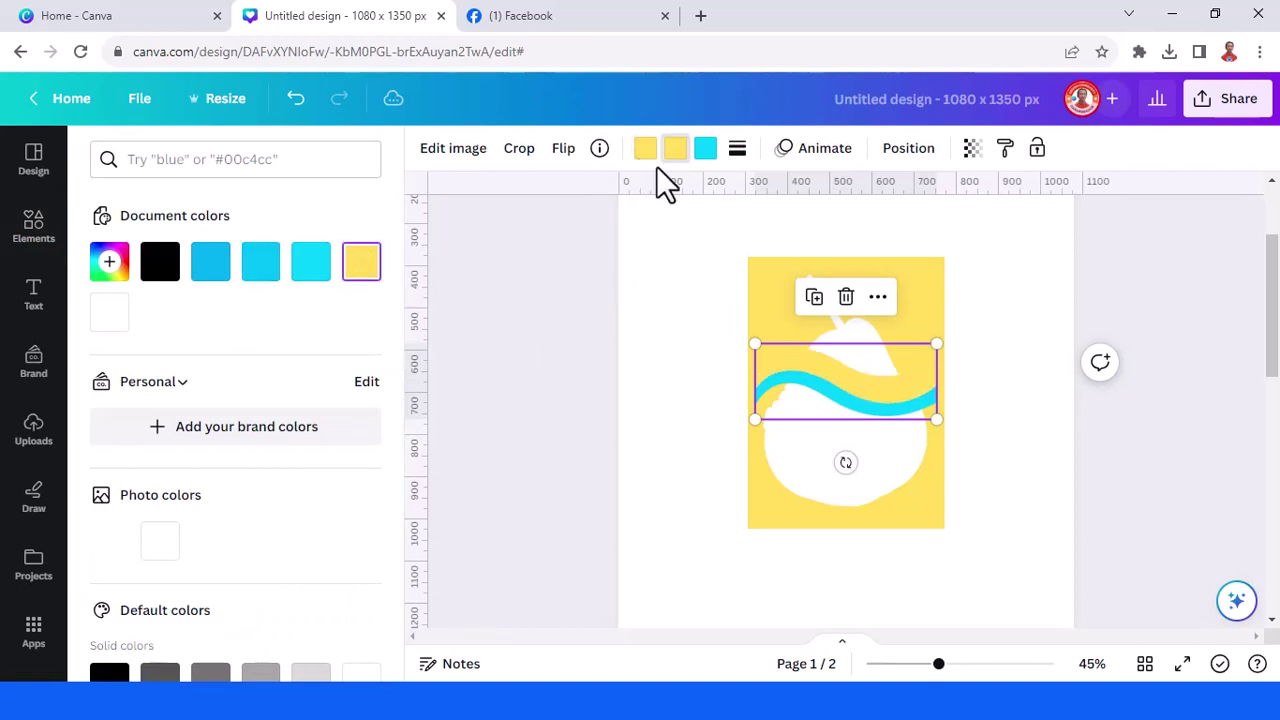
click(705, 155)
click(366, 268)
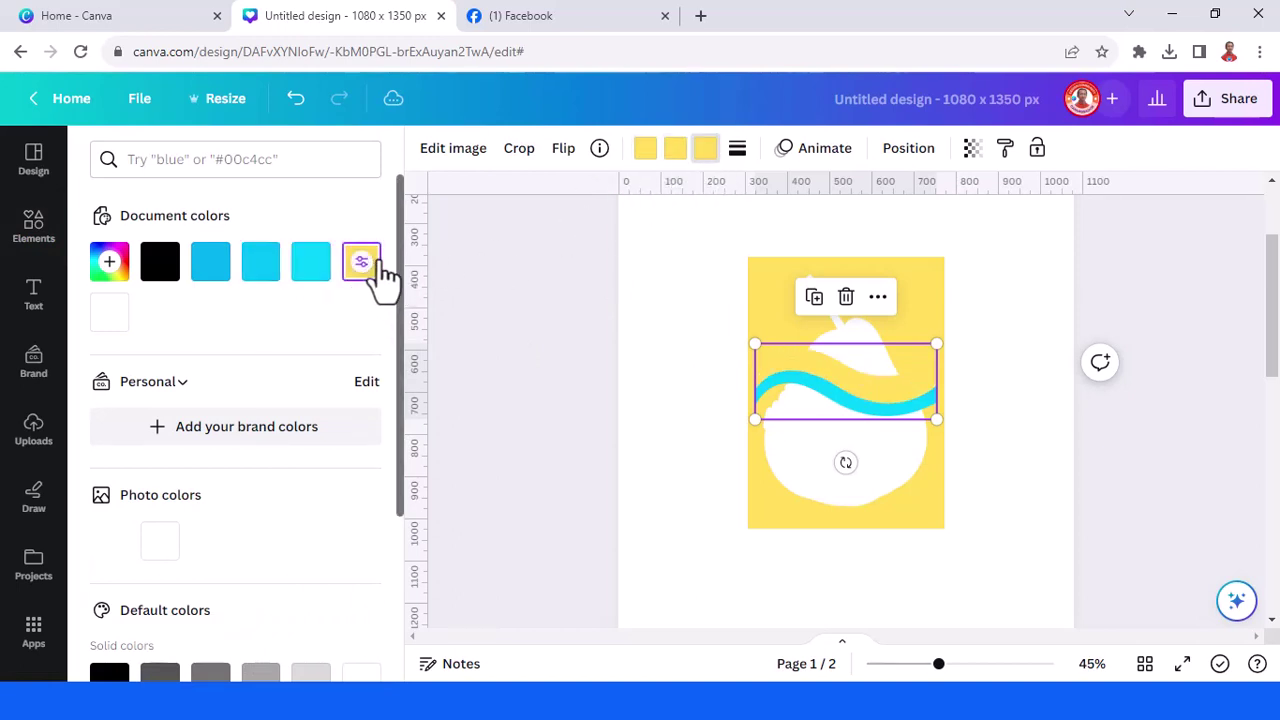
Move the yellow wave down over the lower half of the pear
drag(853, 405, 845, 475)
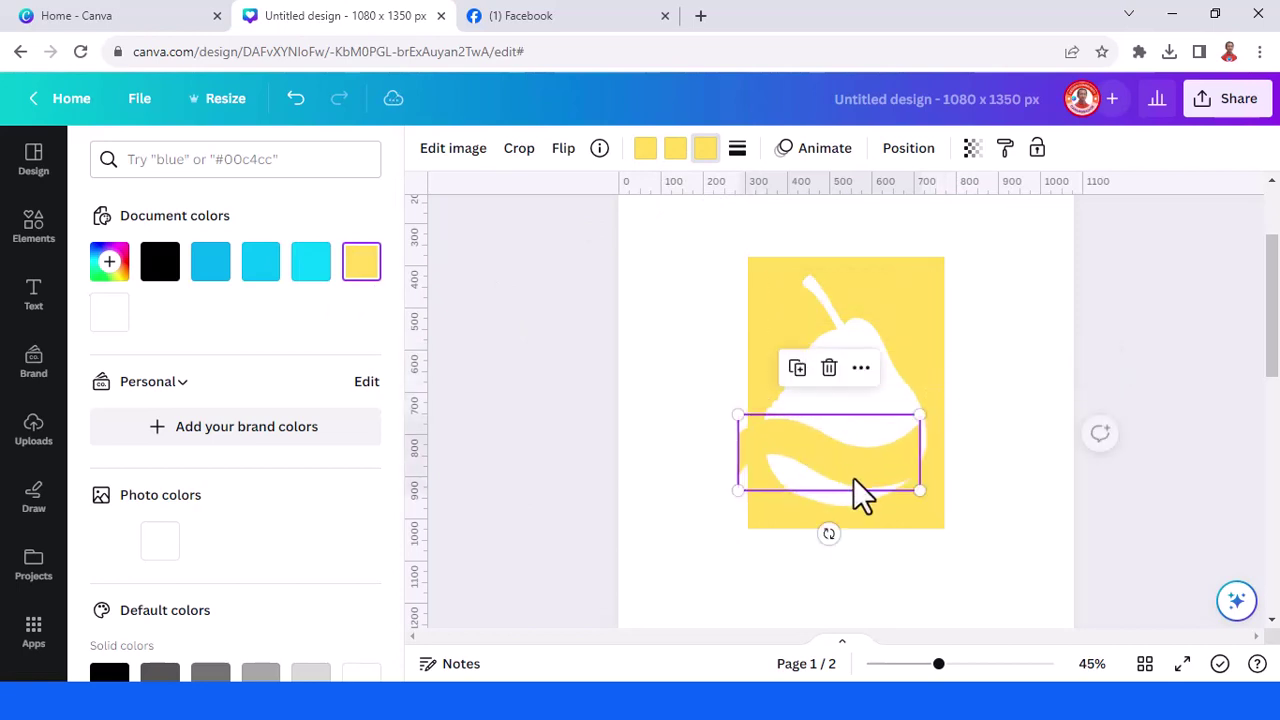
click(977, 664)
mouse_move(751, 500)
mouse_down()
mouse_move(808, 480)
mouse_move(773, 487)
mouse_up()
scroll(783, 557, down, 2)
Duplicate the yellow wave and position the two waves over the lower part of the pear
click(807, 279)
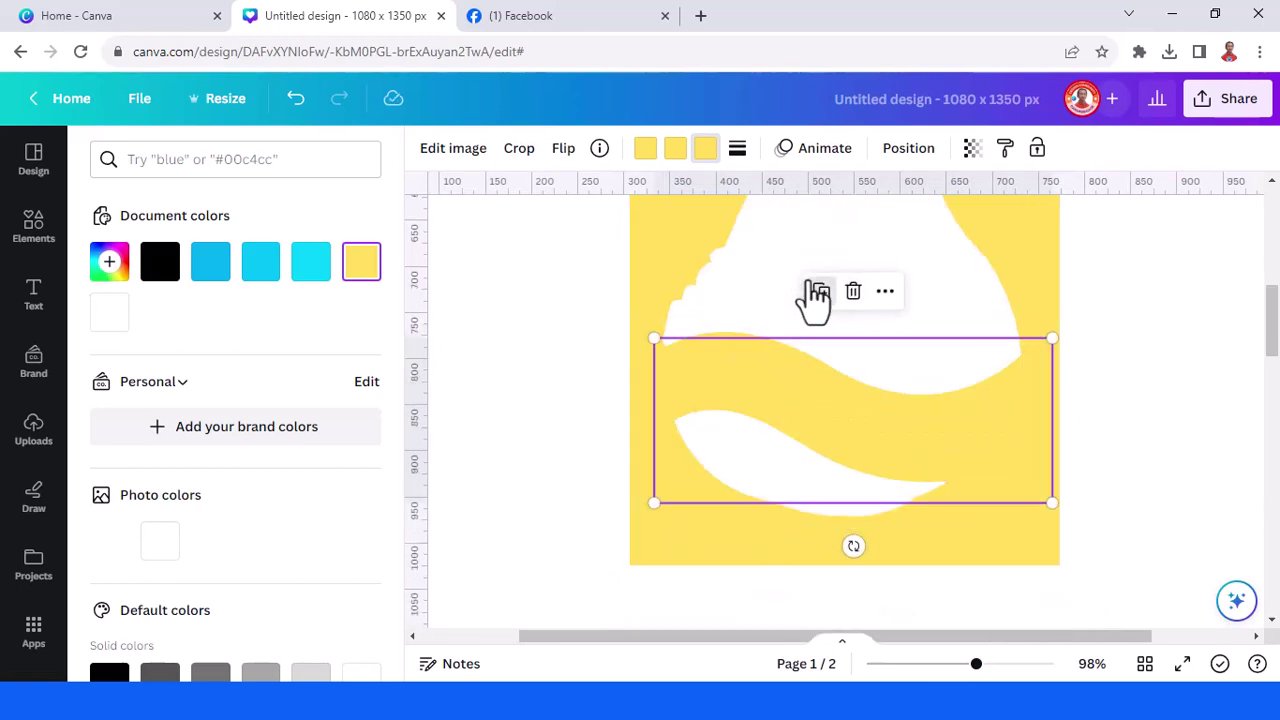
mouse_move(895, 405)
mouse_down()
mouse_move(860, 466)
mouse_move(877, 471)
mouse_move(877, 388)
mouse_up()
drag(846, 528, 823, 530)
Enlarge and tilt the upper wave so the yellow hides the pear's base below one curved edge
mouse_move(1028, 508)
mouse_down()
mouse_move(1077, 540)
mouse_move(1045, 473)
mouse_move(1086, 437)
mouse_move(1040, 490)
mouse_up()
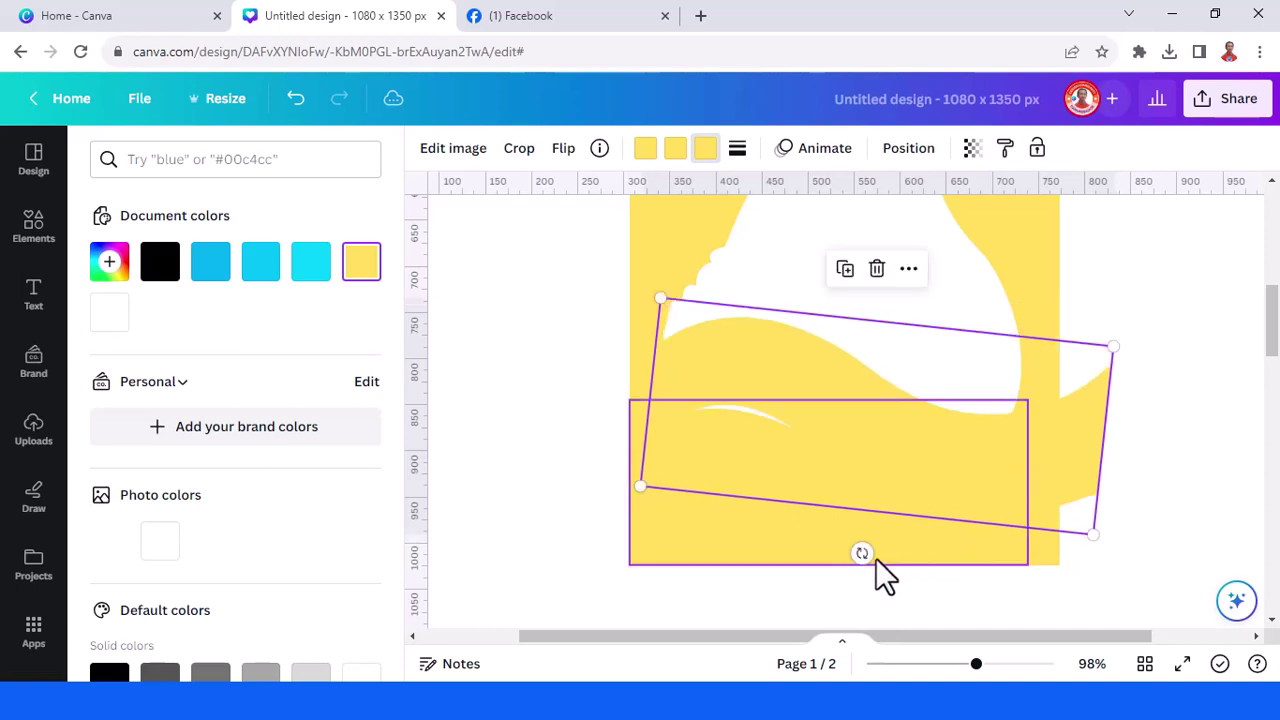
drag(866, 553, 888, 565)
click(1000, 528)
scroll(1000, 528, down, 5)
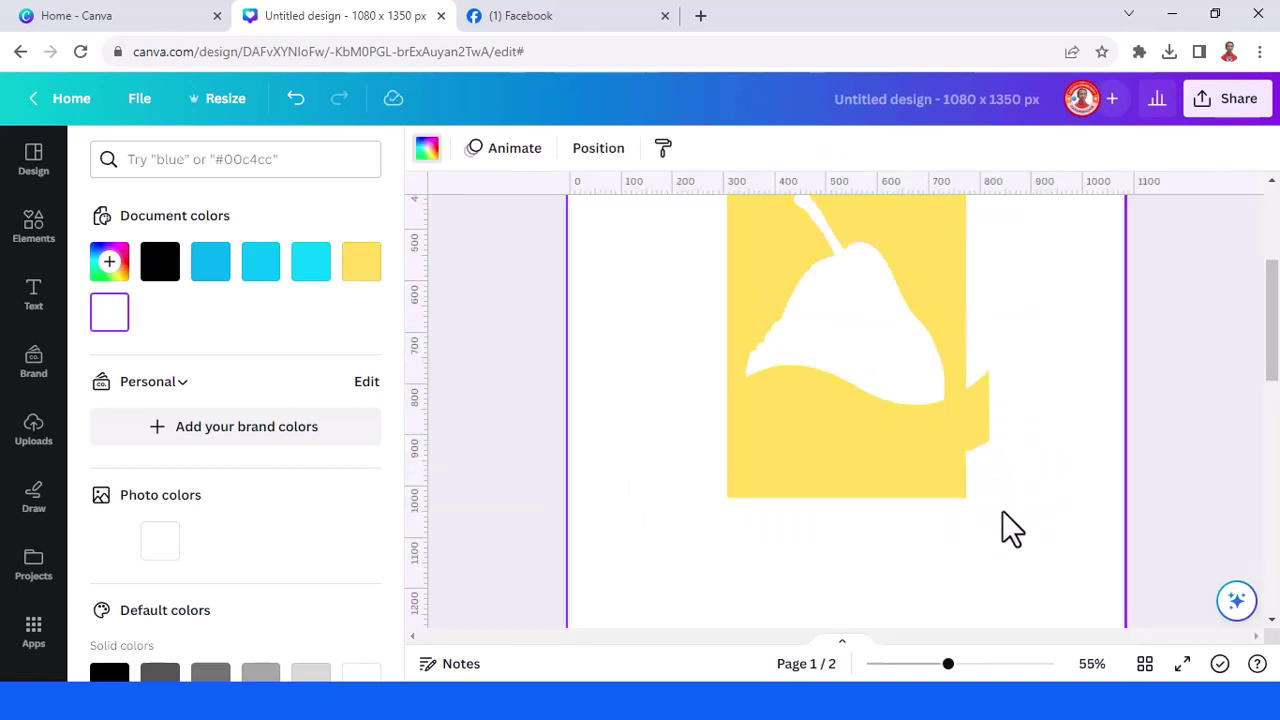
Add a rounded square, colour it white and place it over the wave sticking out beside the yellow rectangle
click(35, 252)
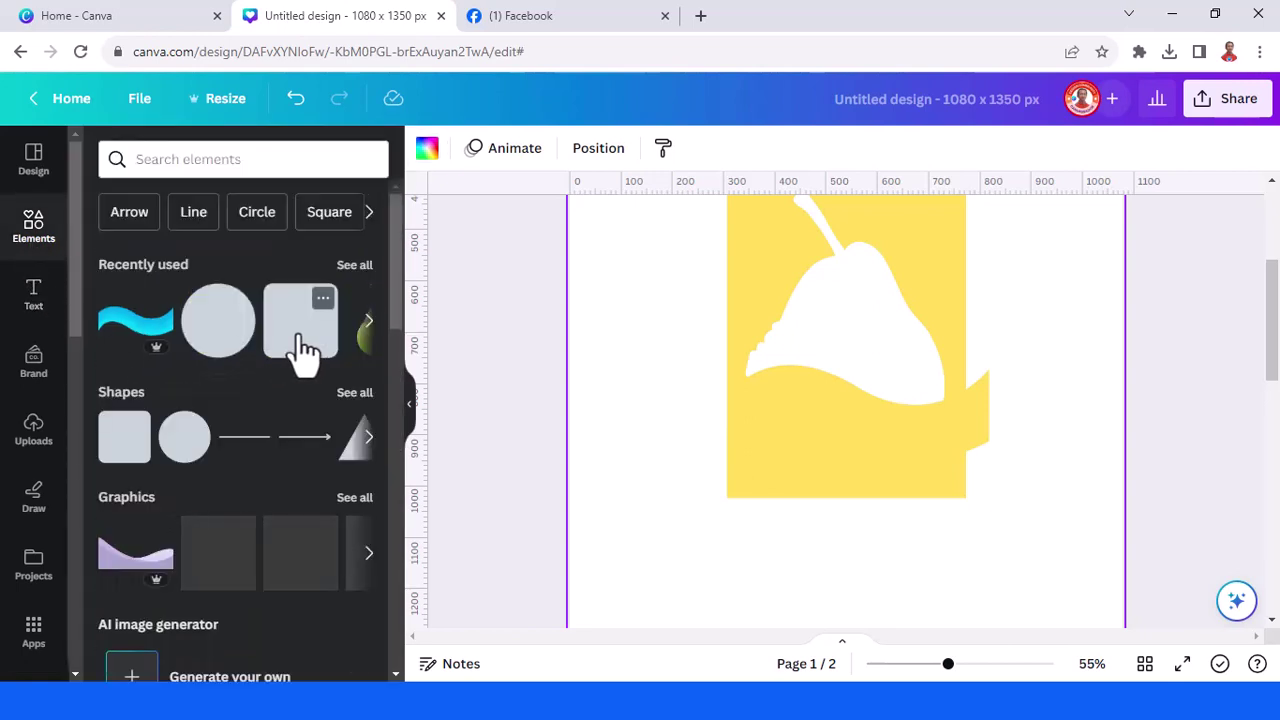
click(303, 354)
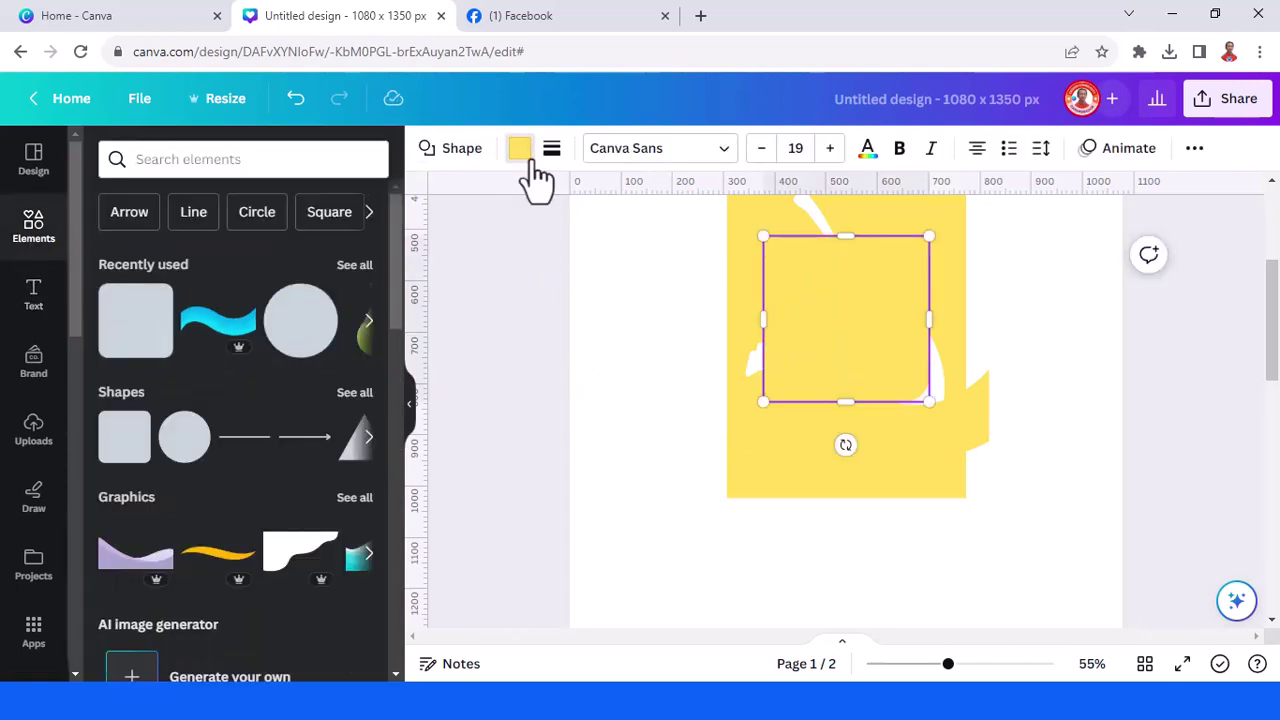
click(521, 150)
click(310, 262)
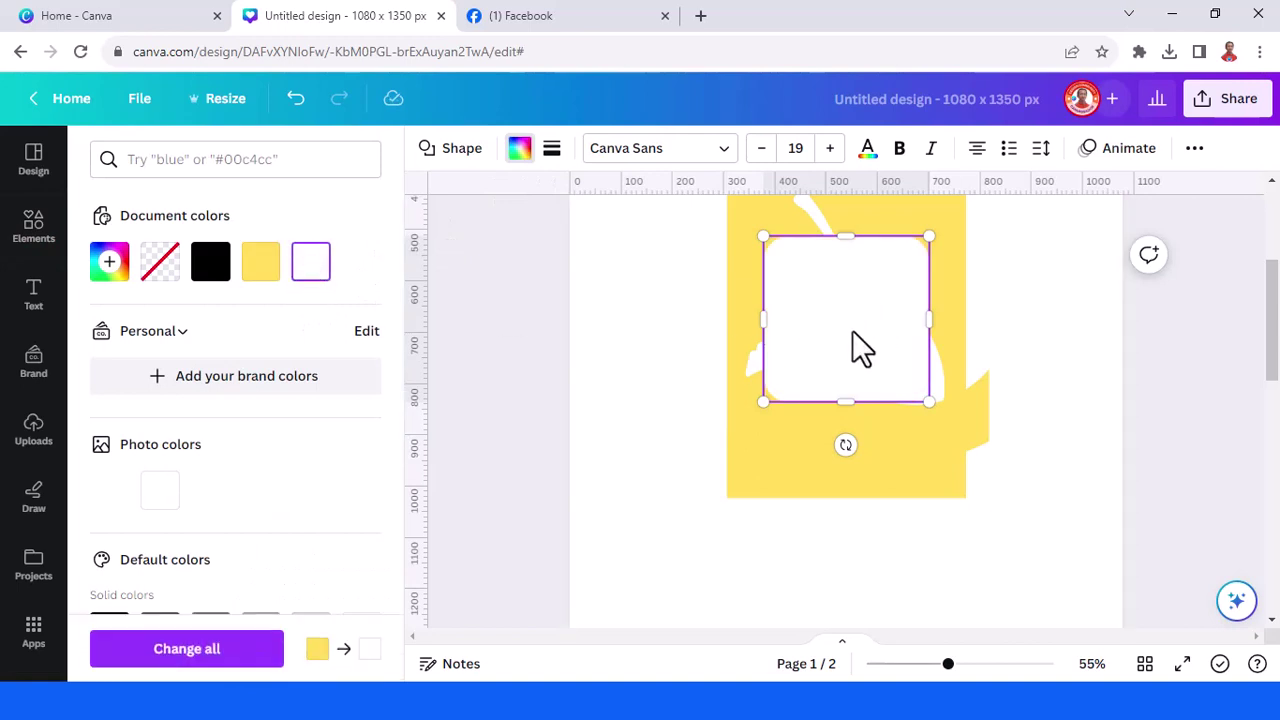
drag(880, 360, 1070, 427)
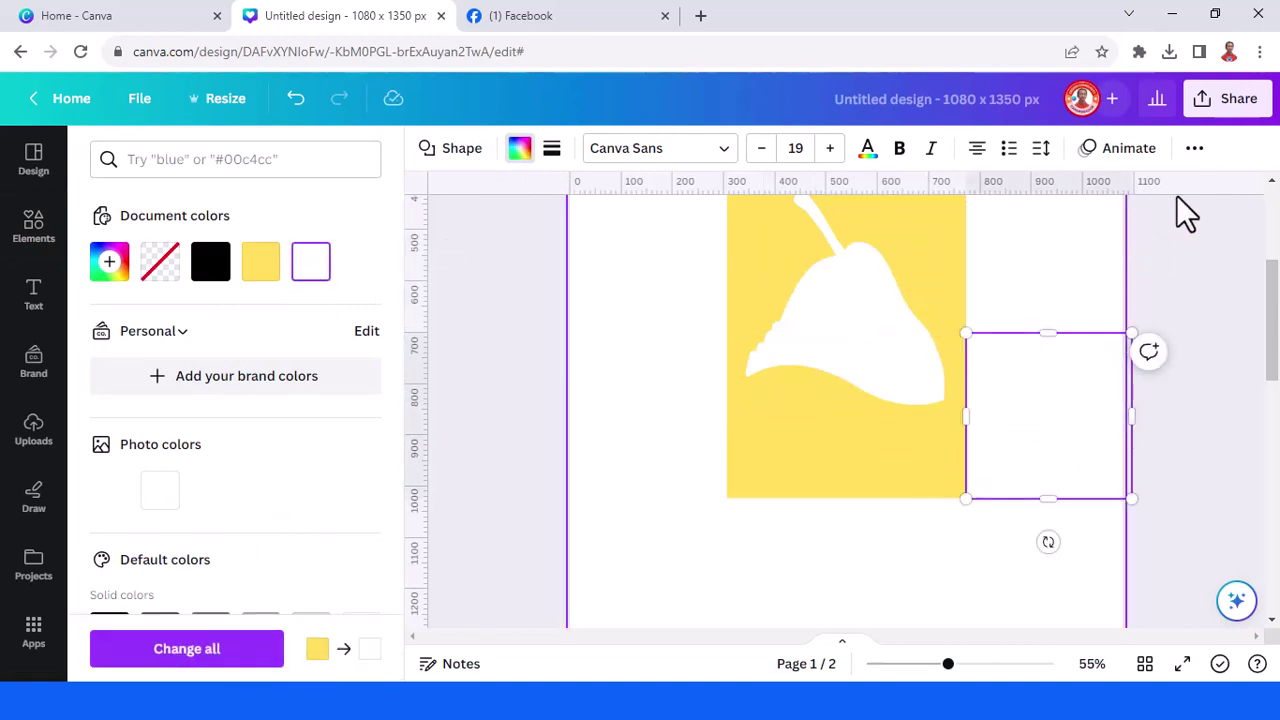
Download only page 1 as a PNG
click(1237, 102)
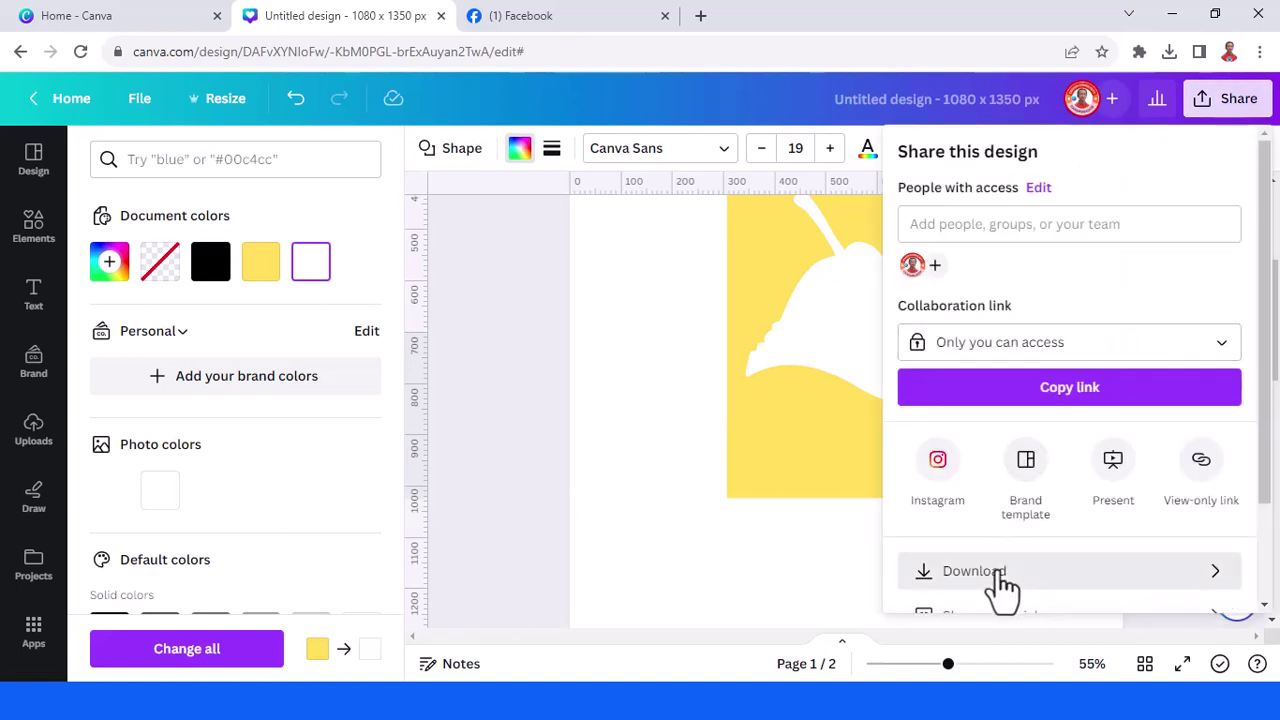
click(1107, 570)
click(1242, 456)
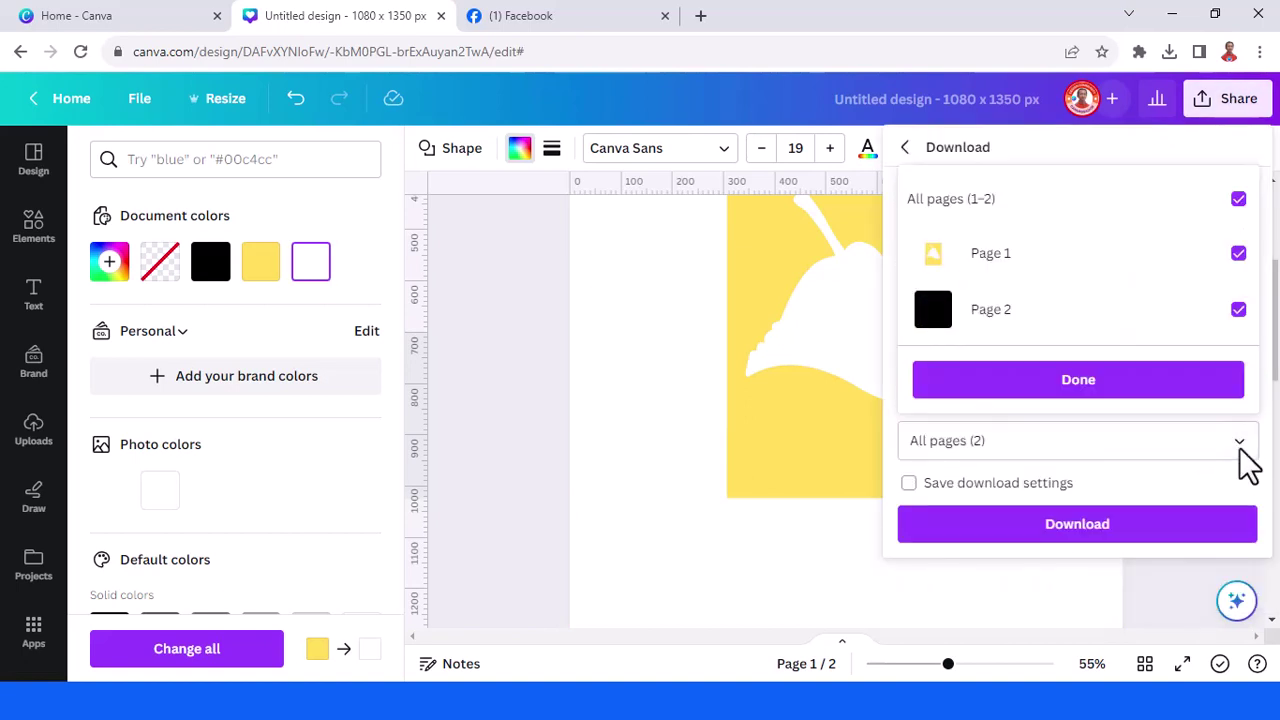
click(1064, 225)
click(1070, 262)
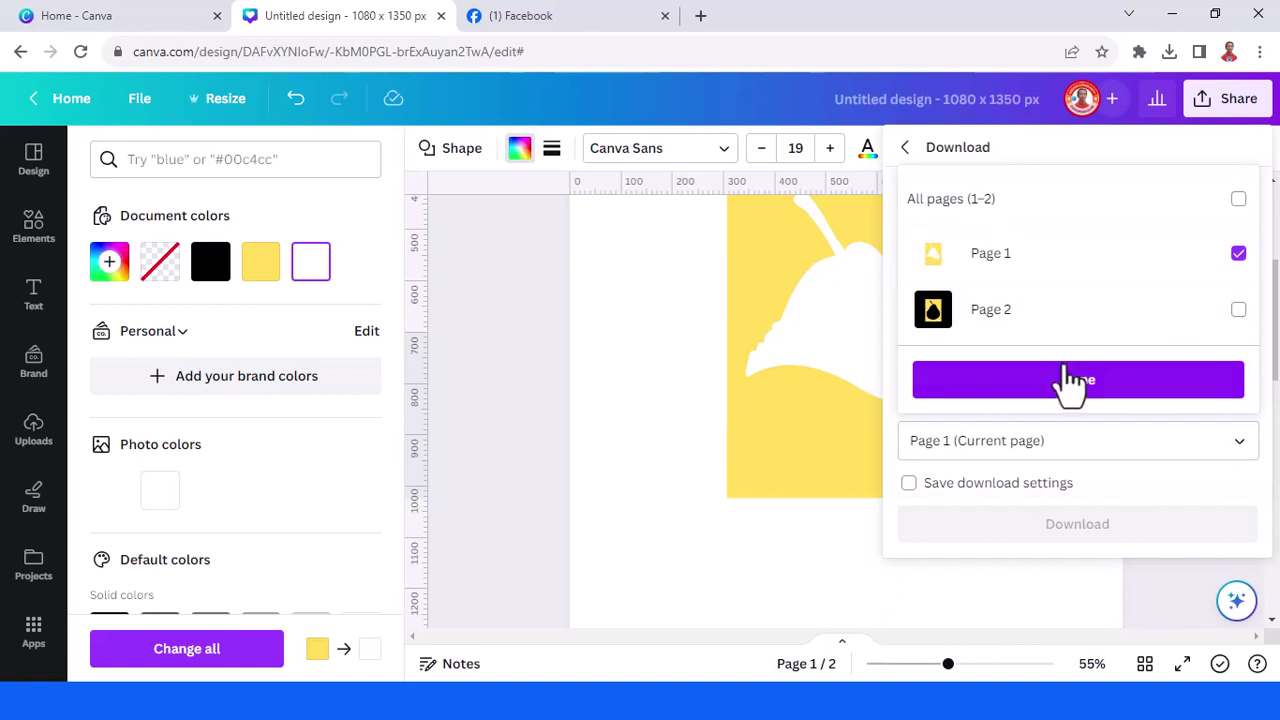
click(1070, 382)
click(1077, 530)
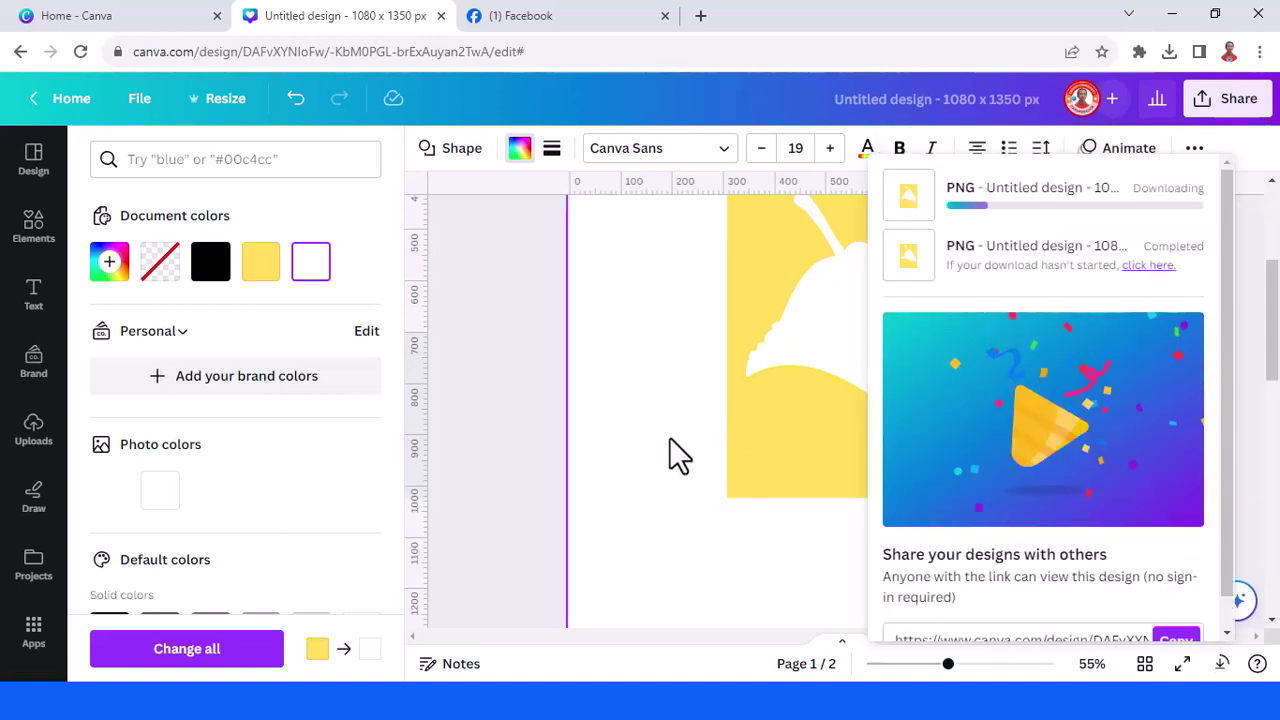
Add a third page after the black page 2
click(918, 664)
scroll(937, 514, down, 4)
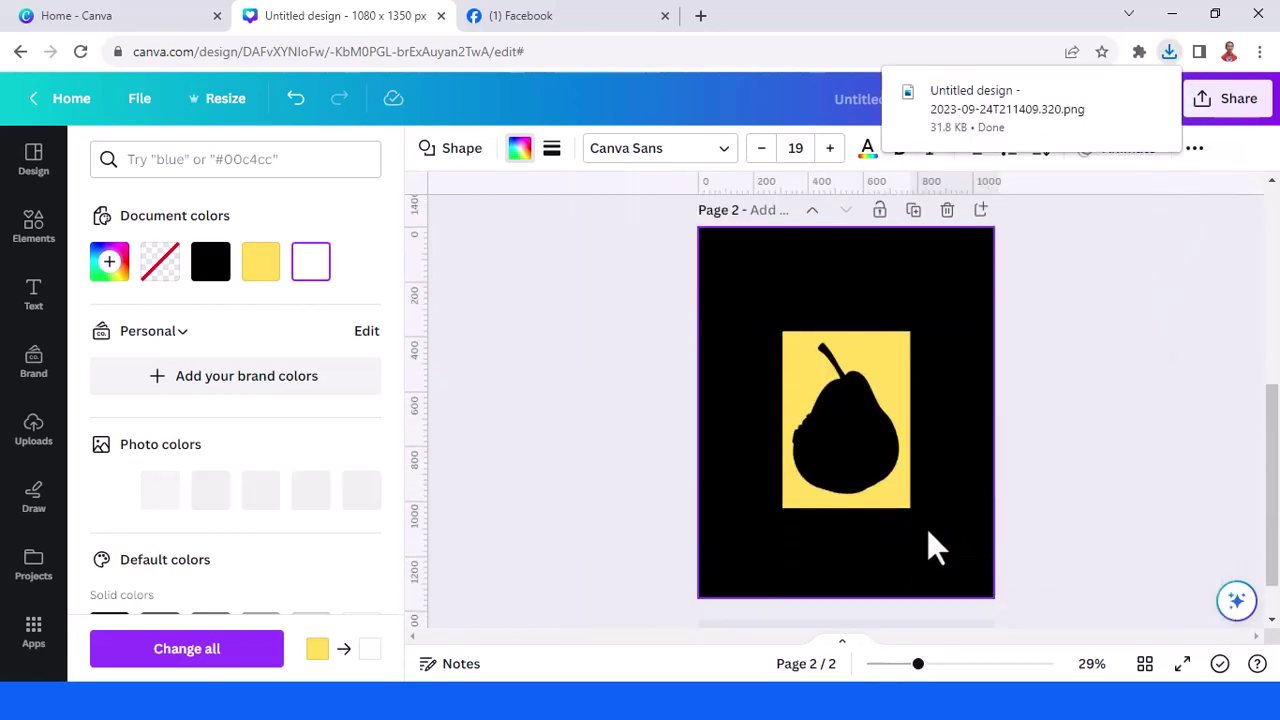
click(880, 585)
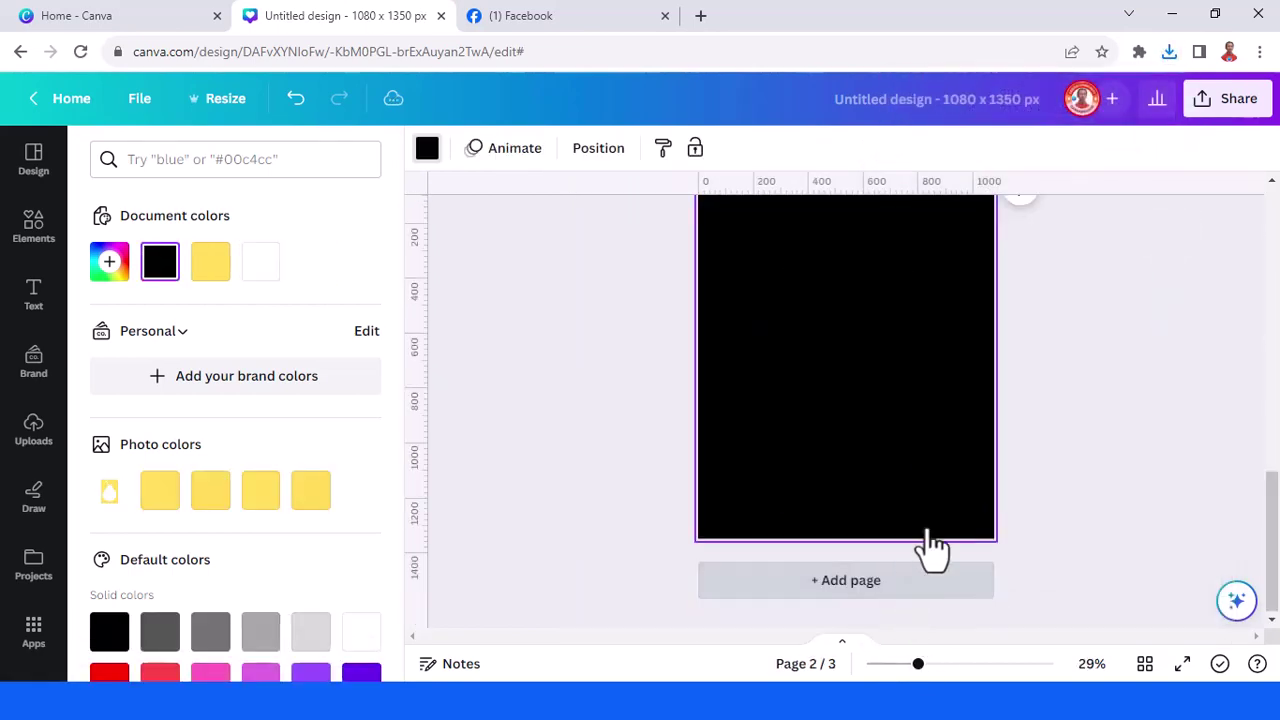
Place the newly downloaded PNG on page 3 and remove its white areas with Background Remover
click(1171, 52)
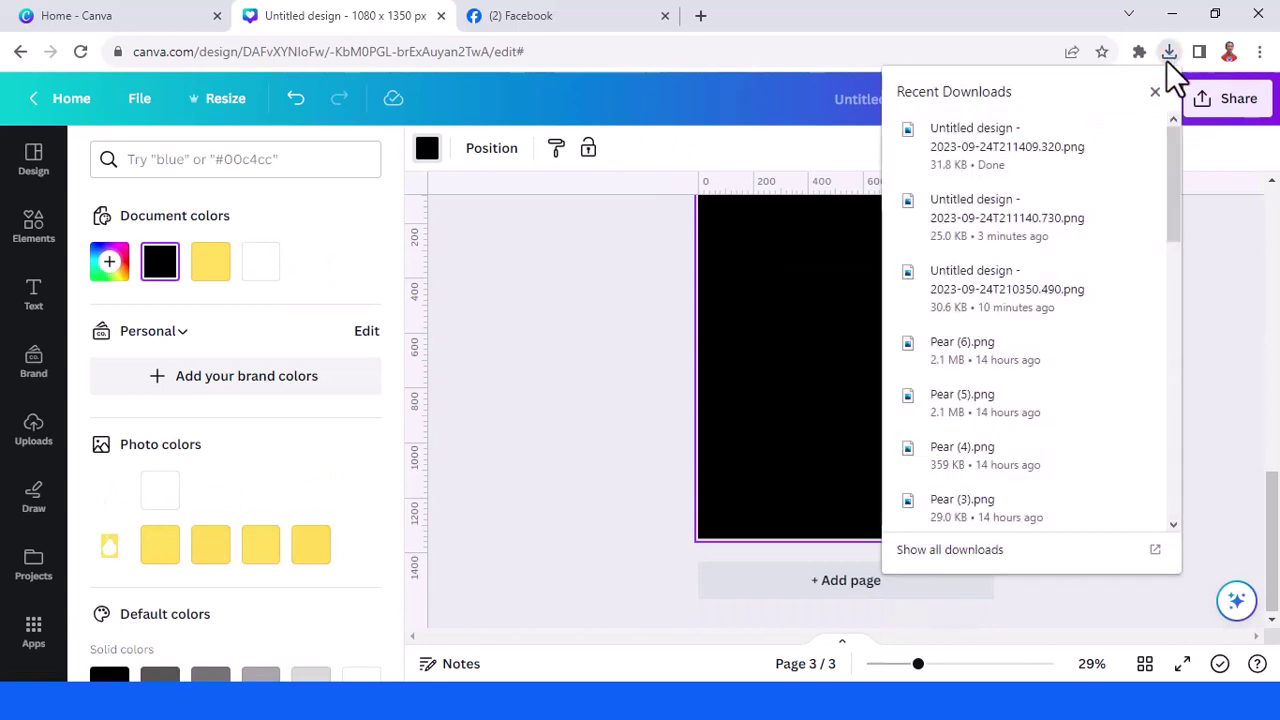
drag(1011, 145, 880, 364)
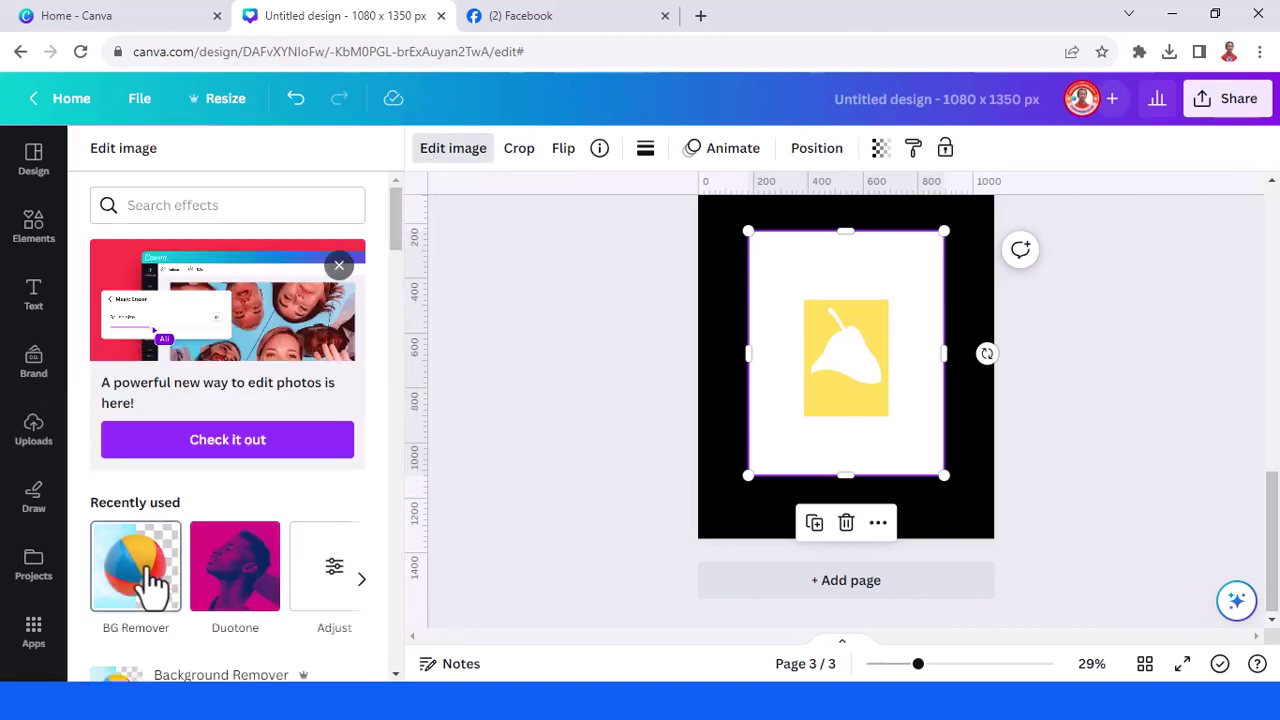
click(150, 580)
click(354, 665)
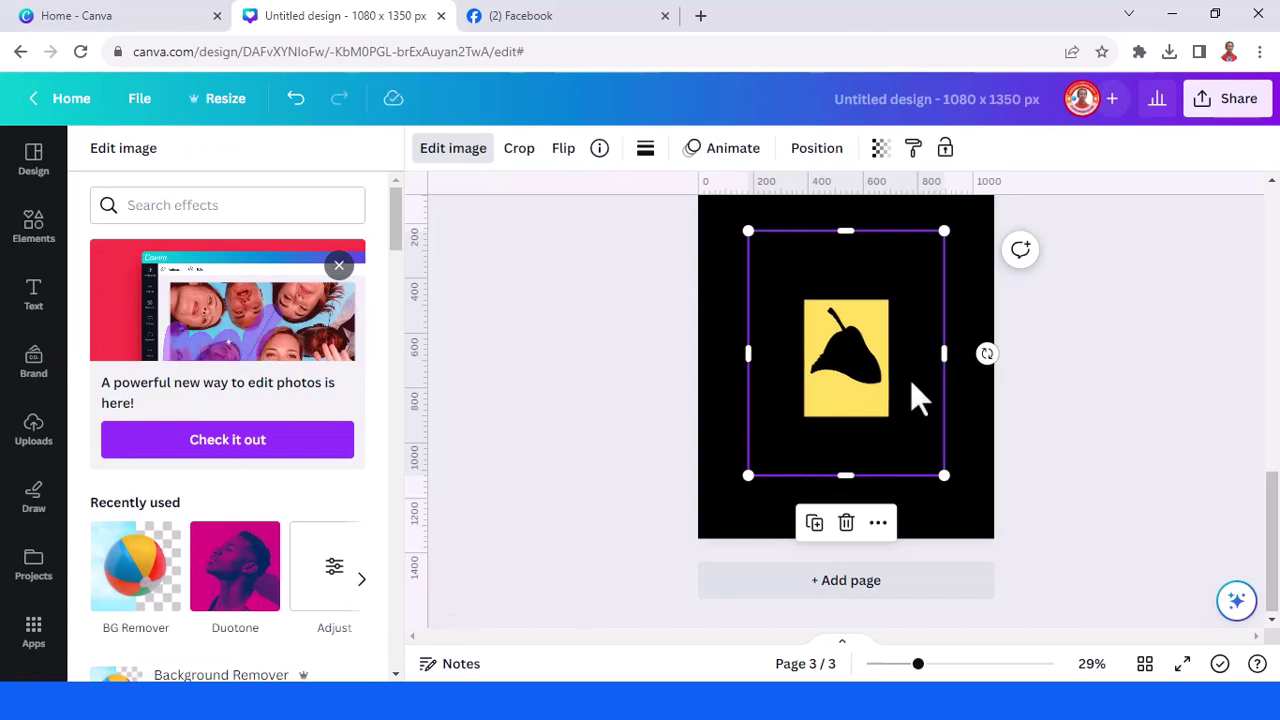
Enlarge the half-pear cutout image to fill page 3
scroll(951, 451, up, 1)
scroll(951, 451, down, 1)
drag(748, 475, 706, 549)
scroll(840, 345, up, 2)
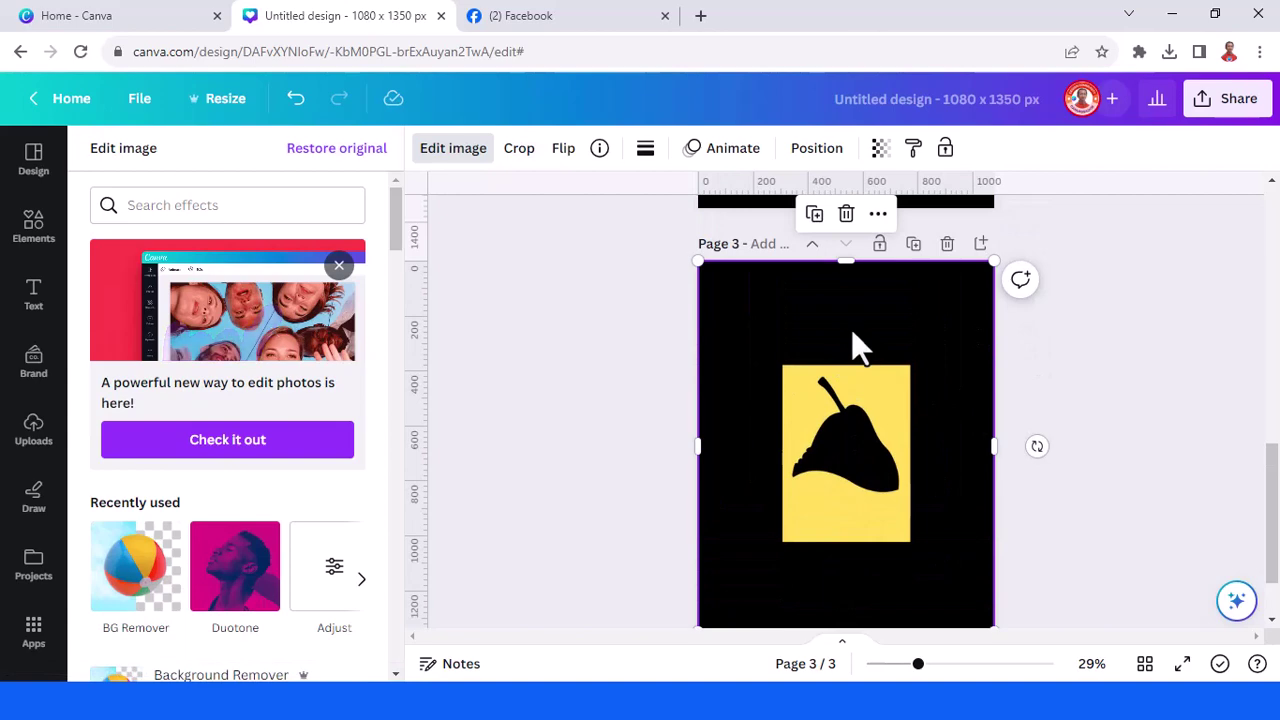
scroll(851, 457, up, 5)
scroll(849, 449, down, 5)
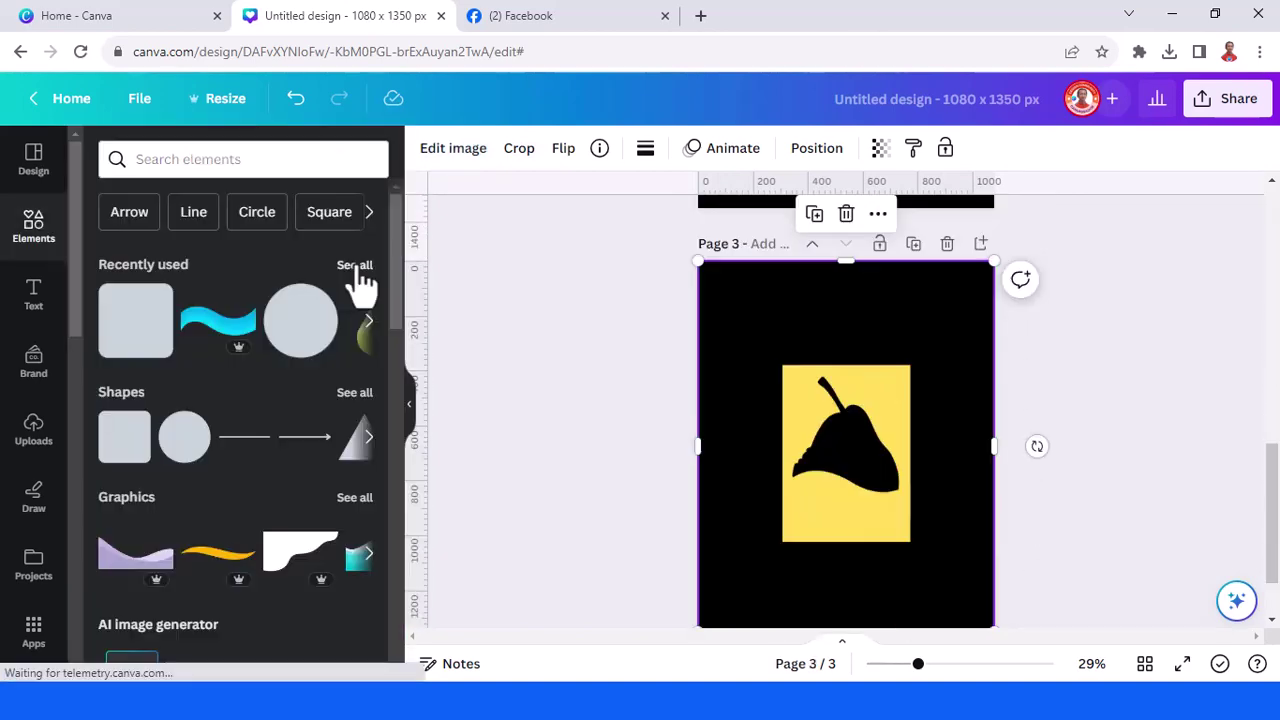
Add the recently used green pear photo to page 3 and resize and align it over the pear cutout
click(352, 266)
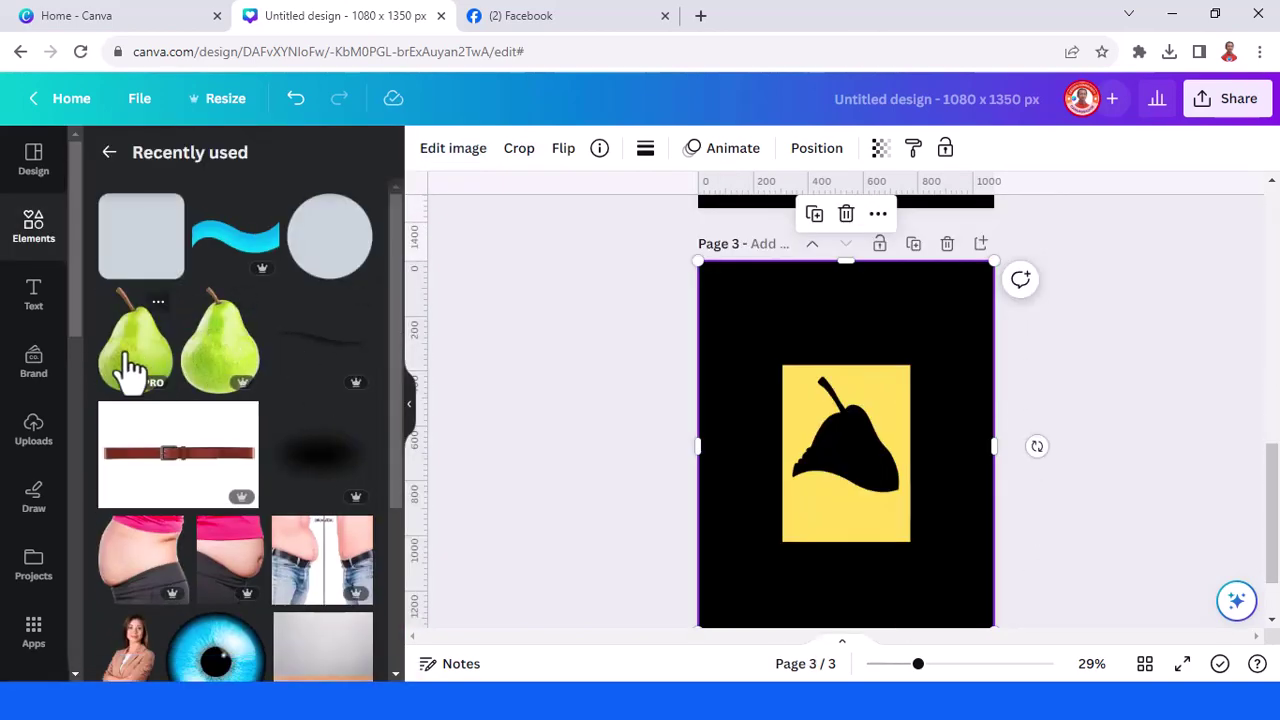
drag(130, 370, 850, 418)
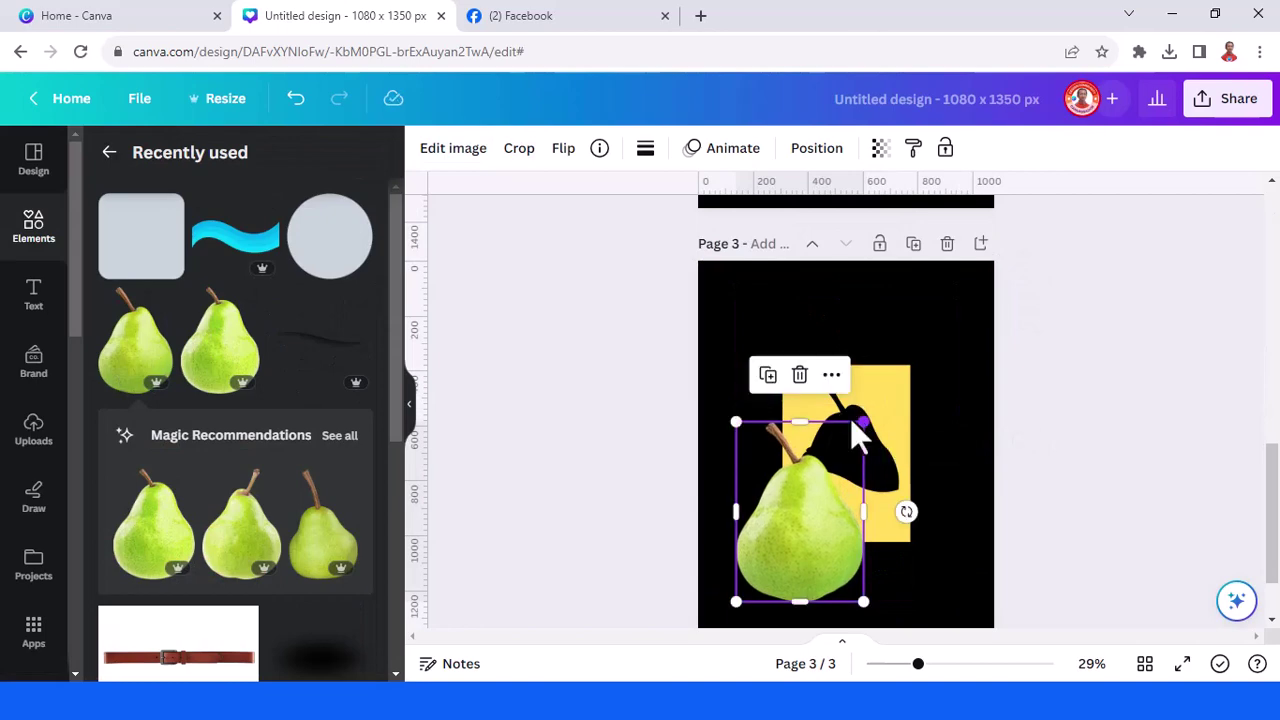
drag(791, 549, 833, 484)
click(958, 664)
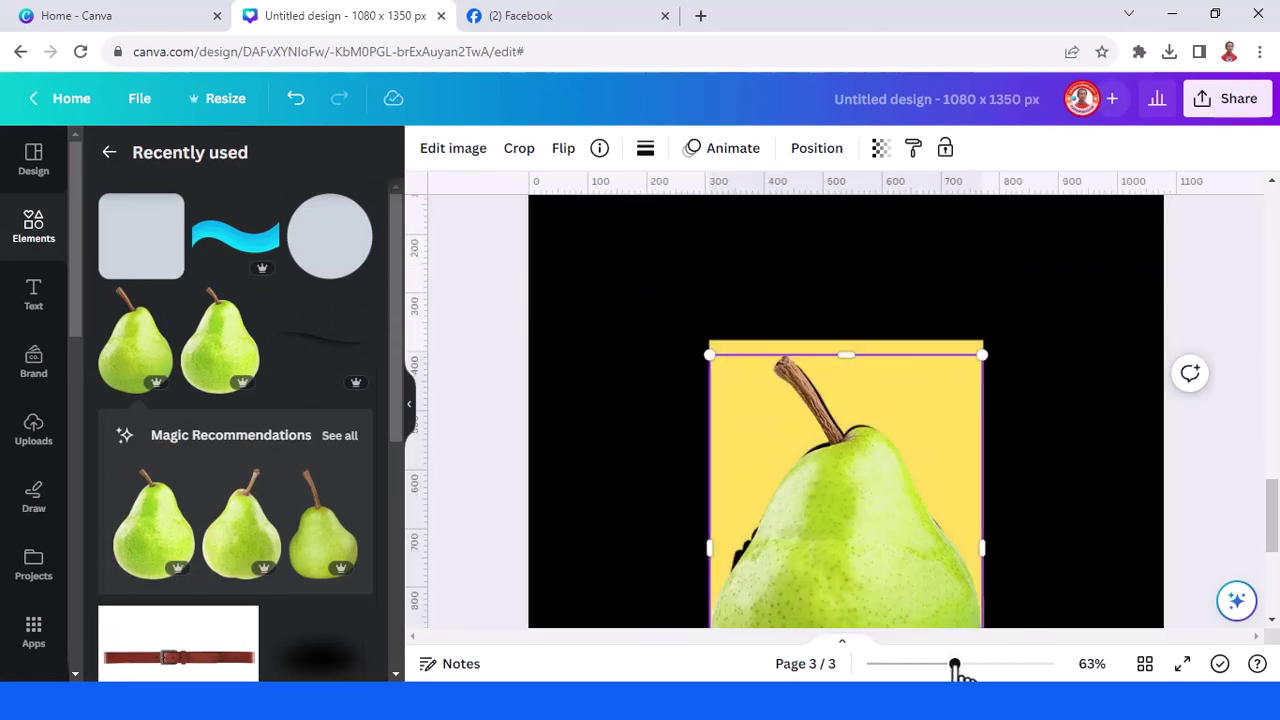
scroll(914, 466, down, 2)
drag(718, 528, 707, 537)
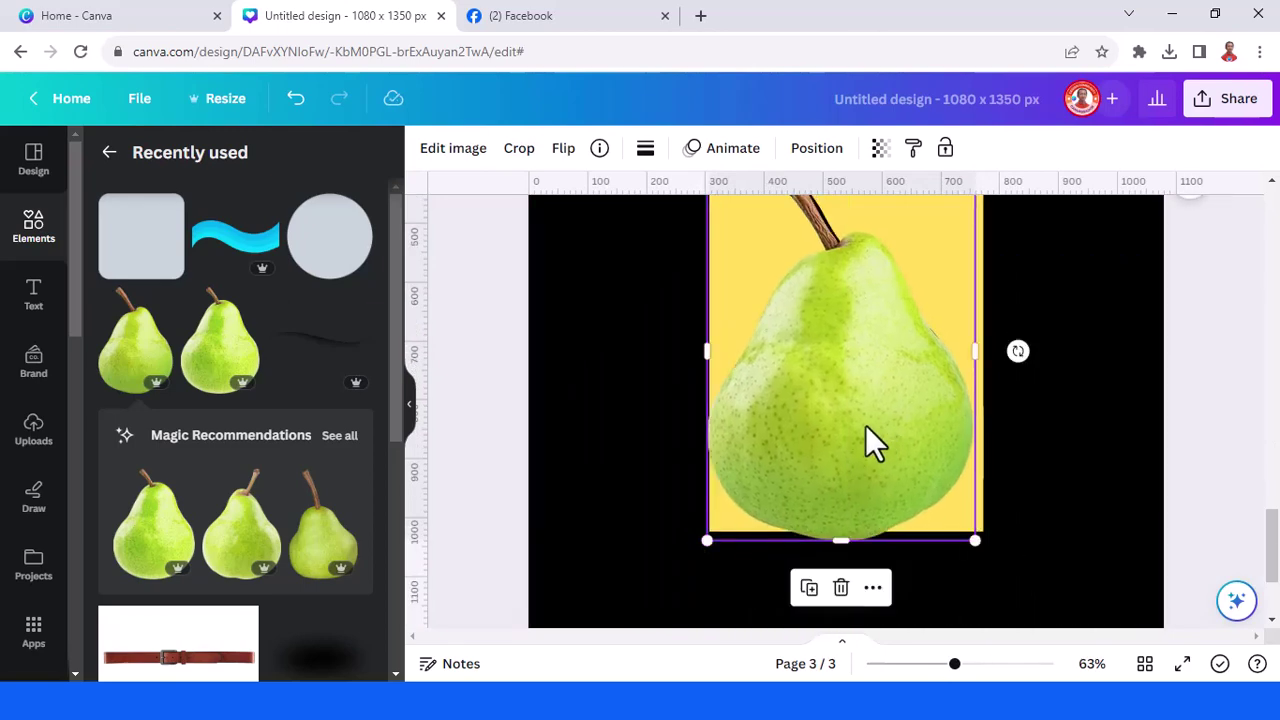
drag(865, 427, 867, 420)
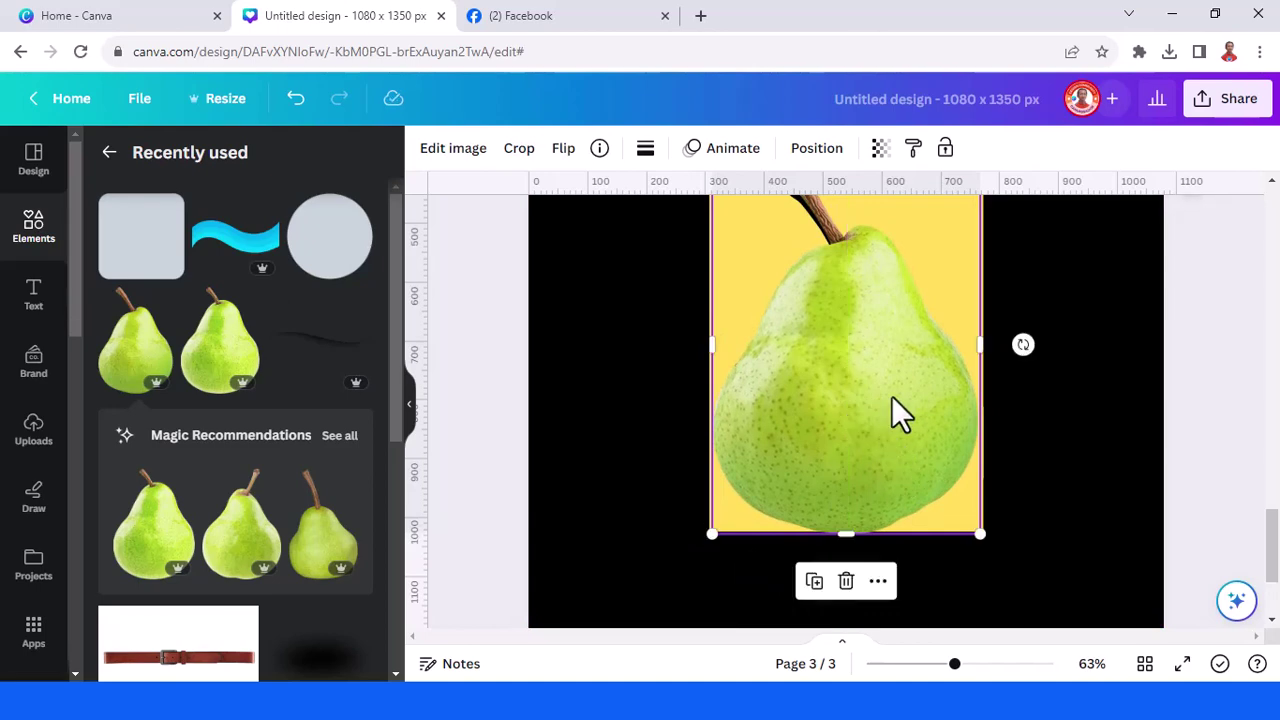
Send the green pear to the back, behind the yellow cutout image
right_click(868, 413)
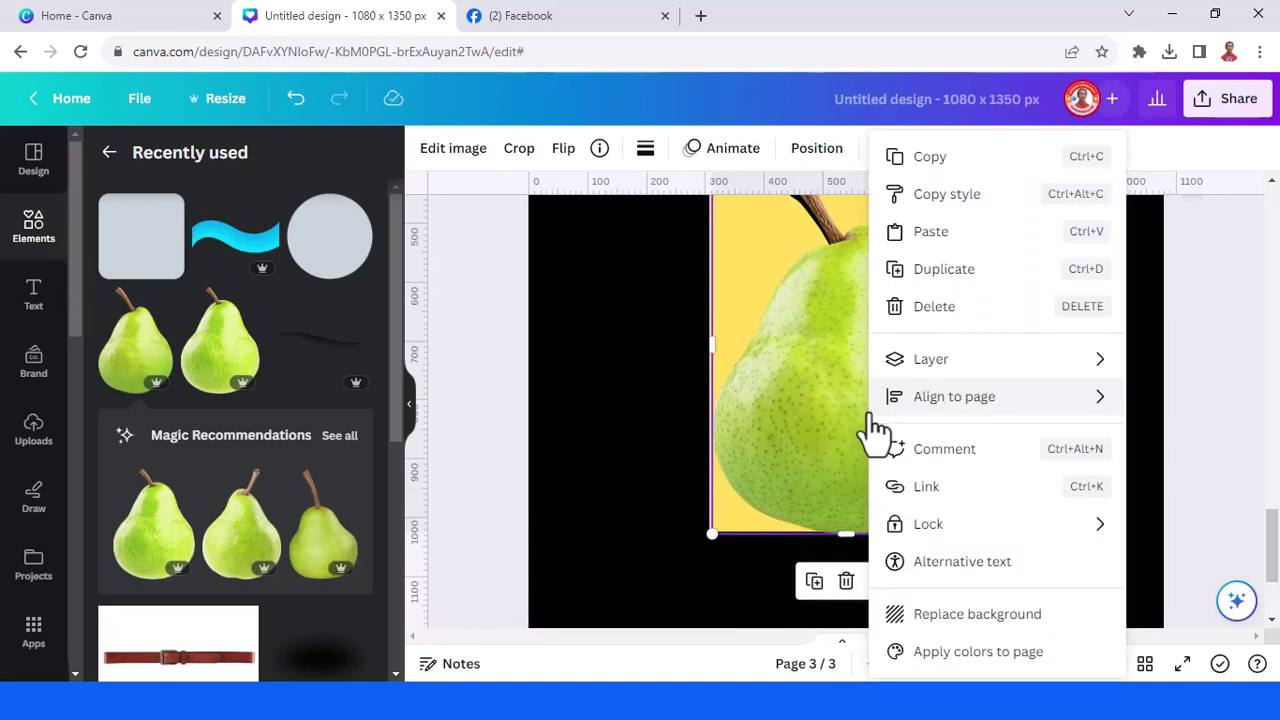
mouse_move(940, 362)
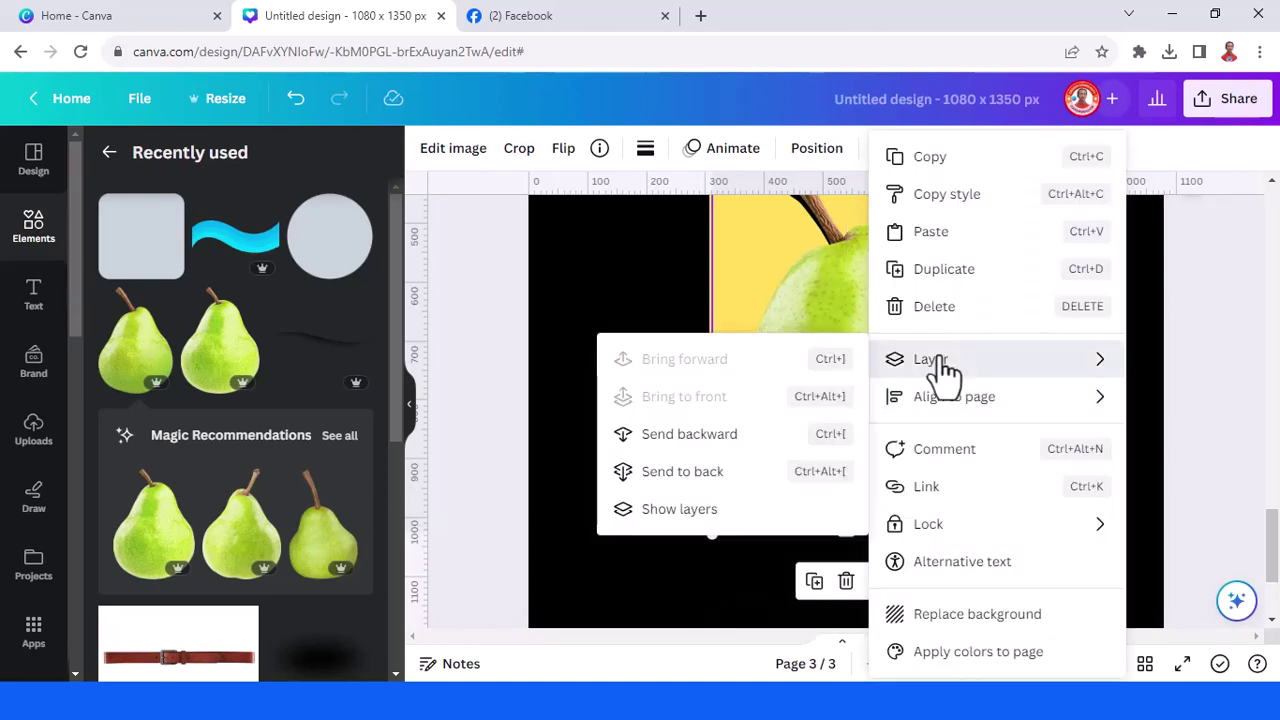
click(683, 471)
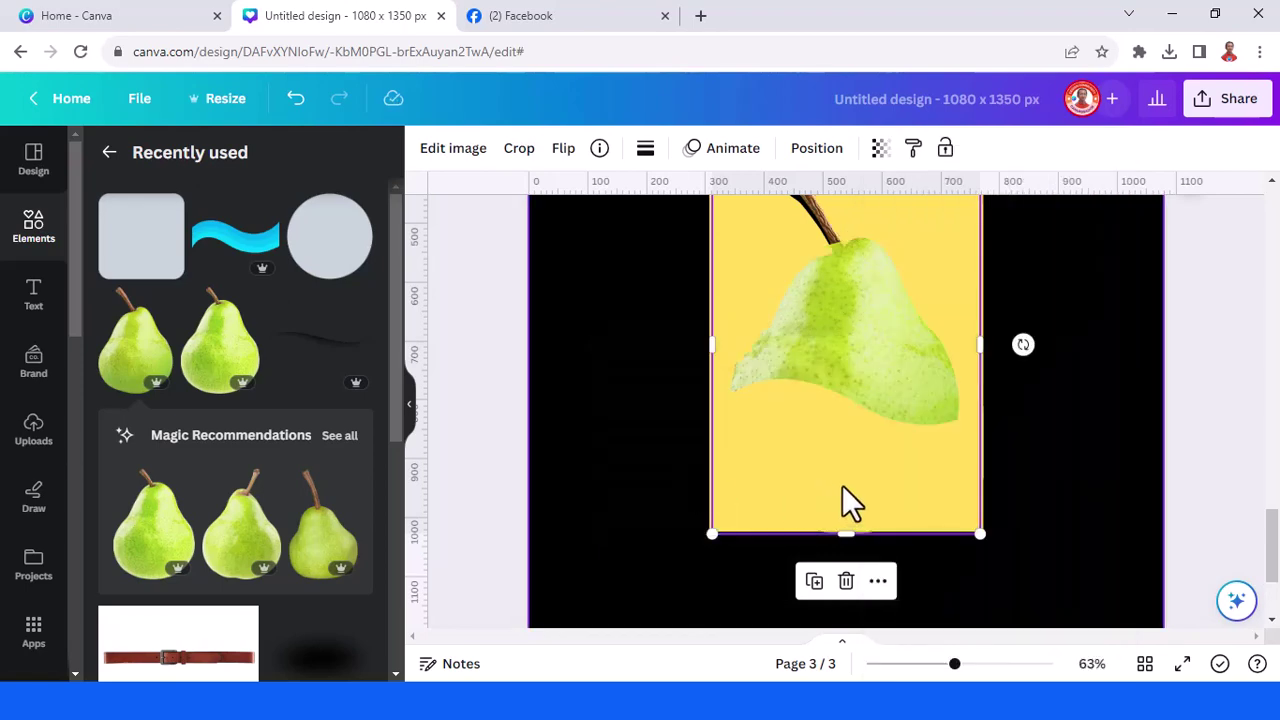
Duplicate the green pear and crop the copy down to just its brown stem
click(814, 583)
drag(878, 366, 845, 408)
drag(820, 587, 866, 312)
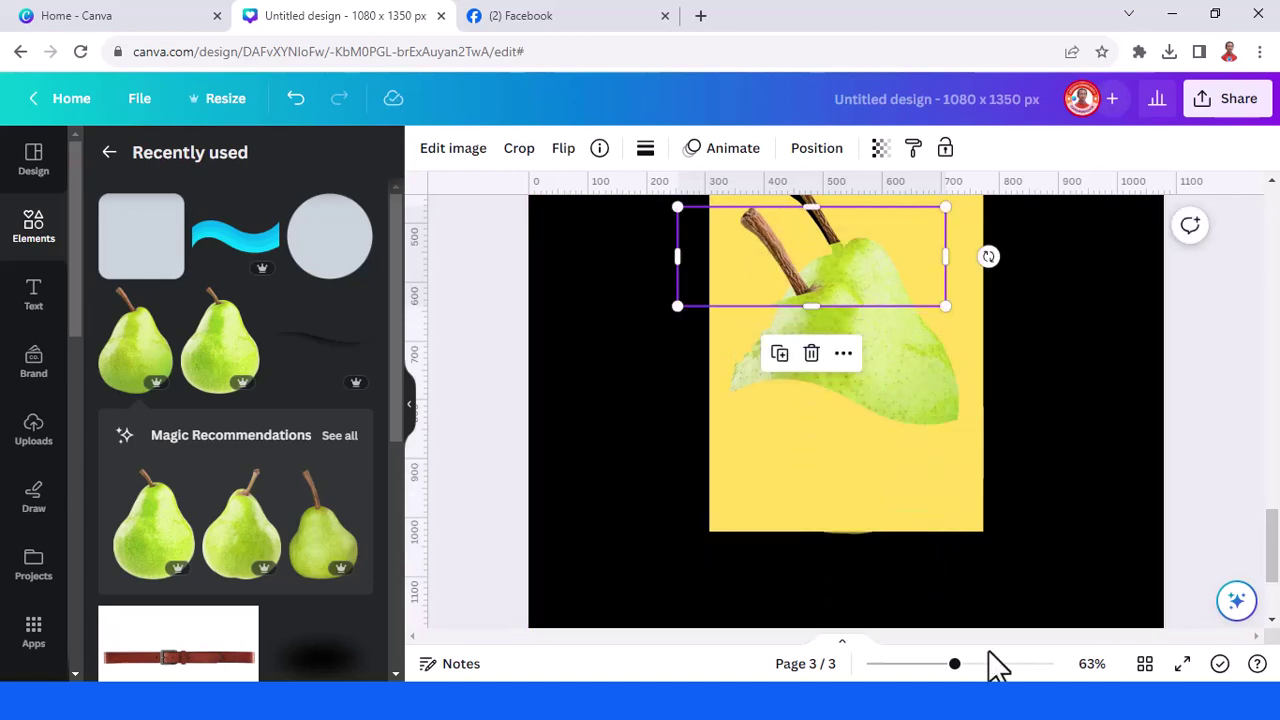
click(984, 665)
scroll(771, 414, up, 2)
drag(771, 414, 928, 302)
drag(1016, 300, 1018, 322)
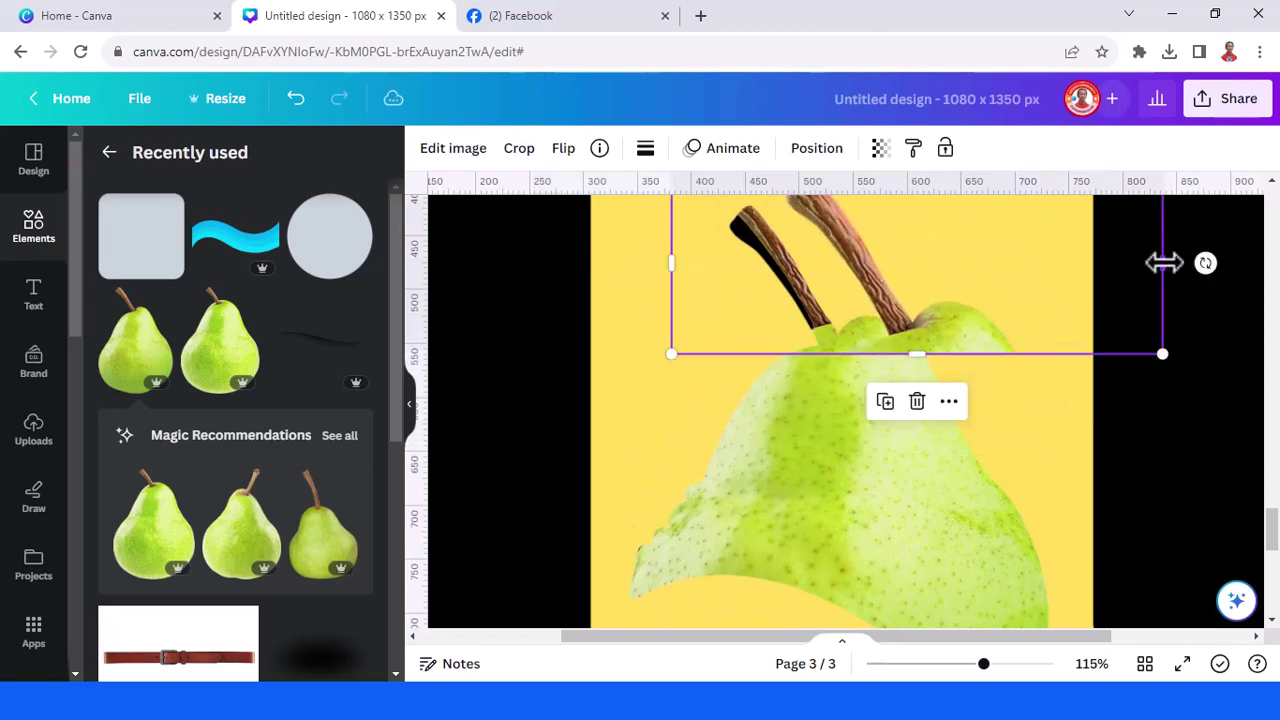
drag(1163, 263, 1050, 293)
scroll(1010, 315, up, 2)
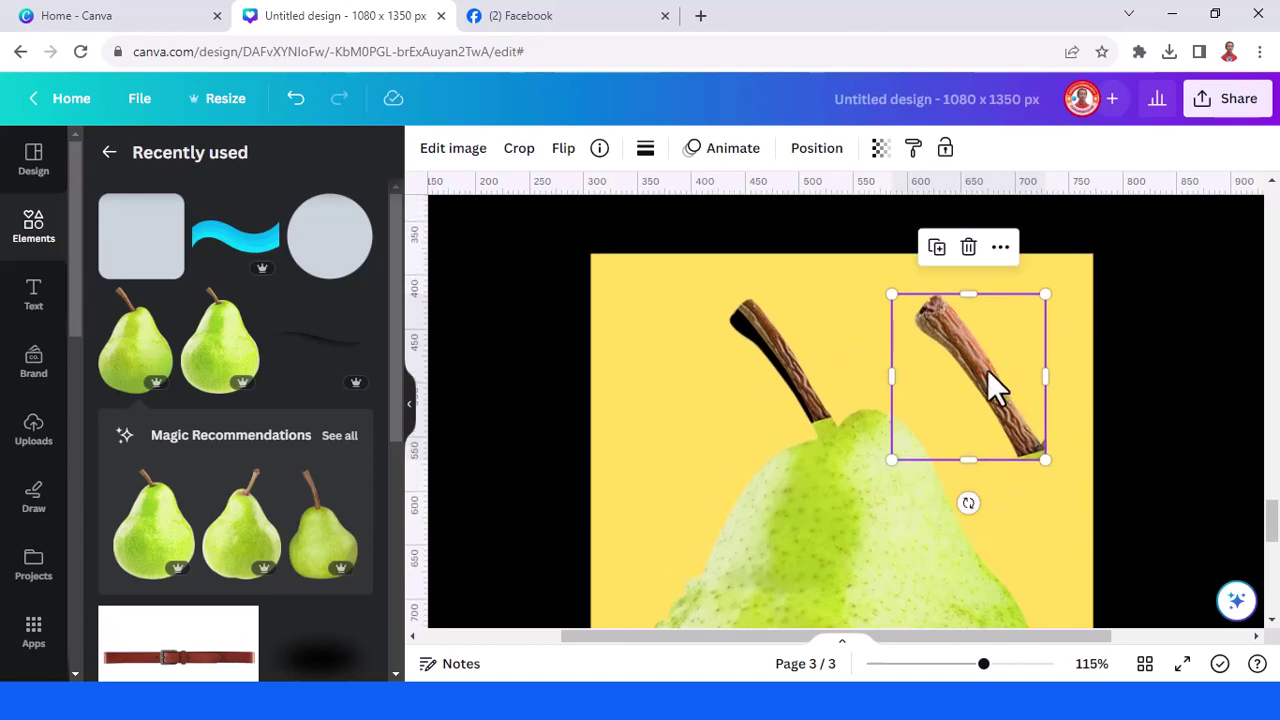
Move the cropped stem over the cutout's stem opening and send it backward one layer
drag(989, 386, 796, 373)
right_click(796, 373)
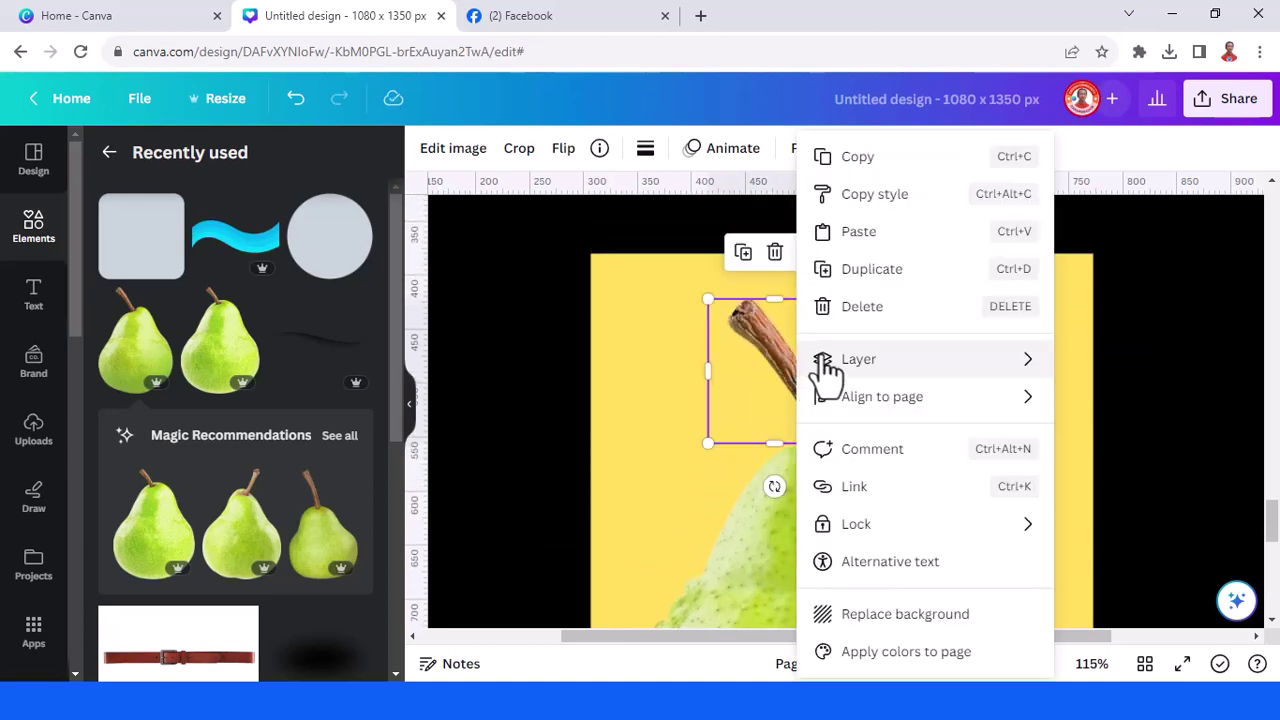
mouse_move(829, 368)
click(686, 440)
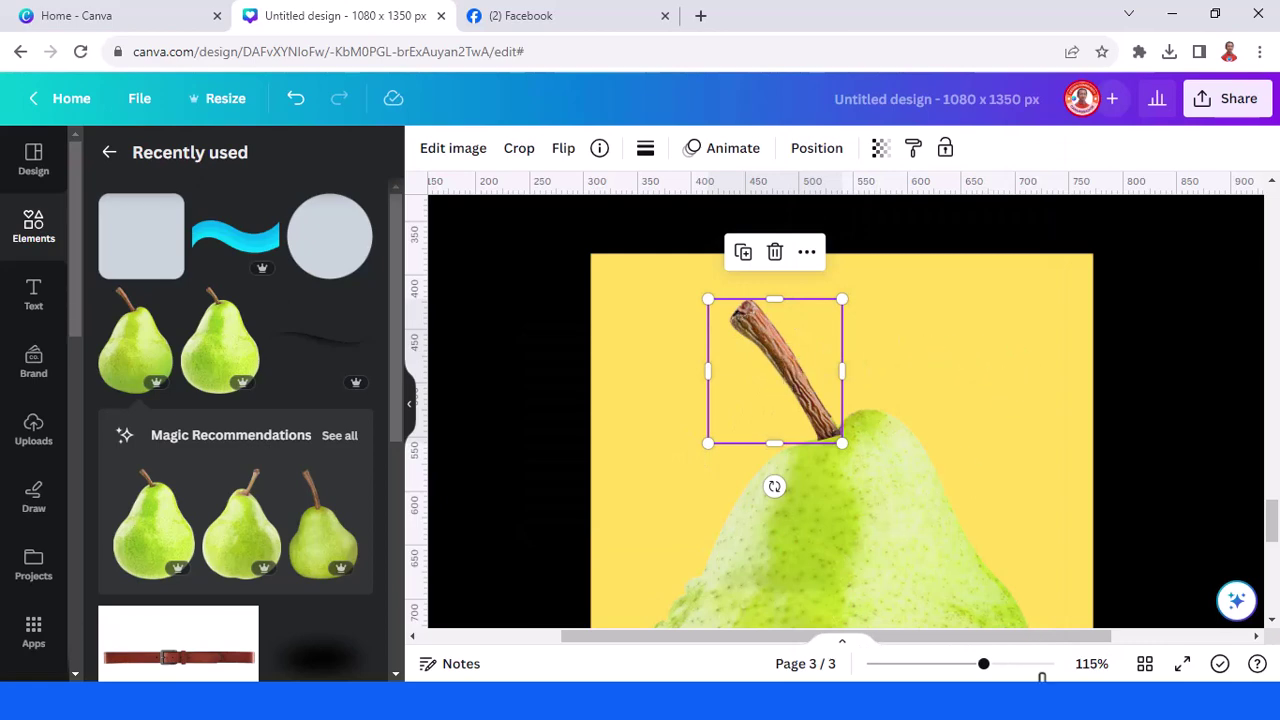
Add the recently used "waving black shadow" graphic, shrink it and place it across the lower part of the green pear
click(960, 664)
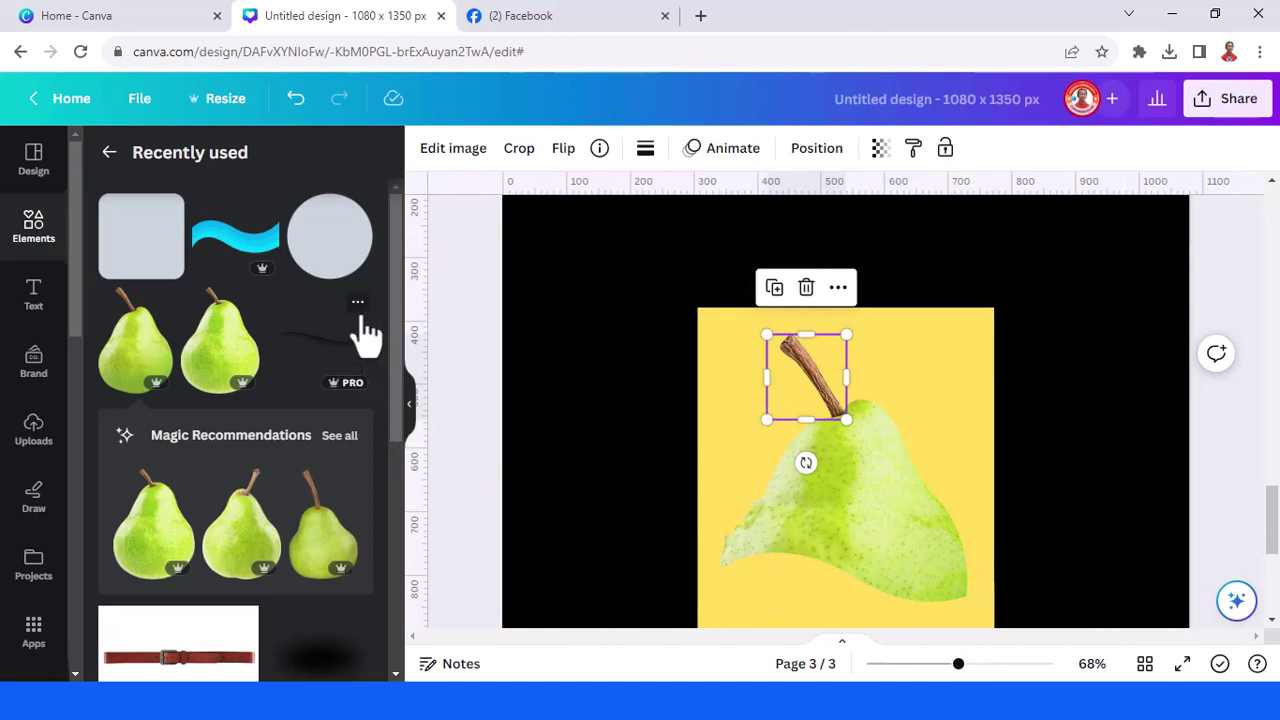
click(358, 302)
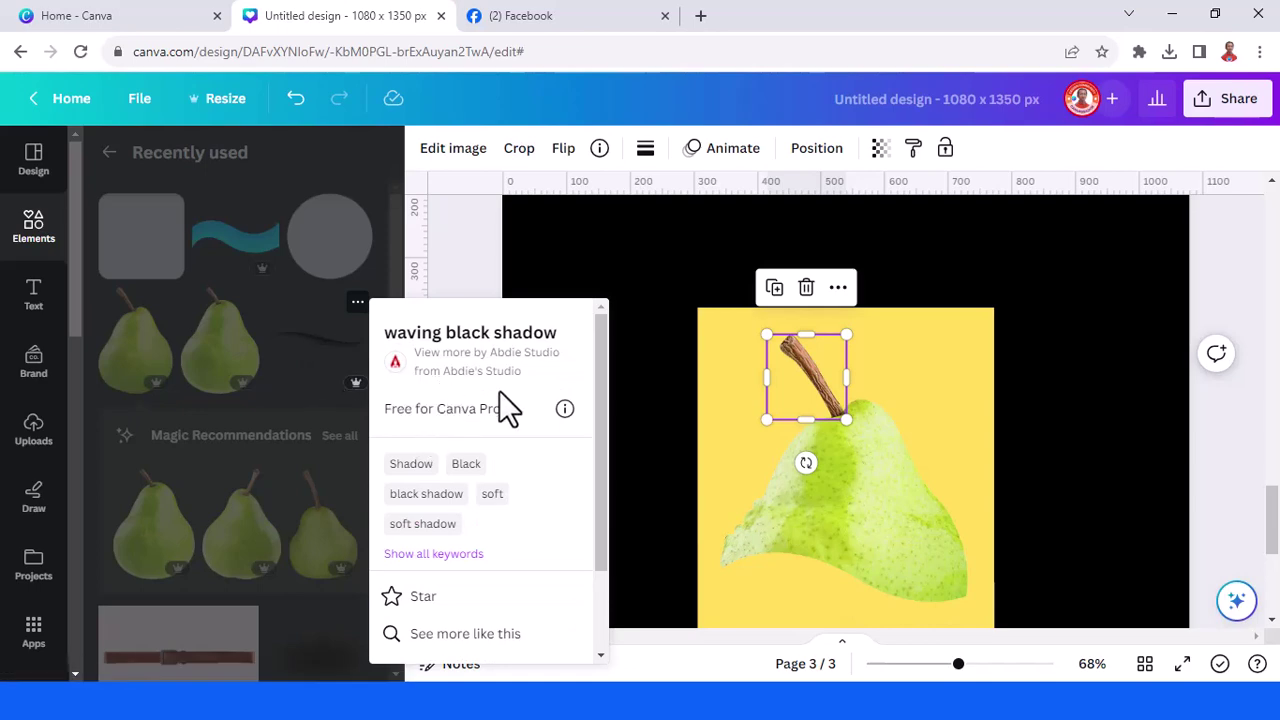
click(312, 345)
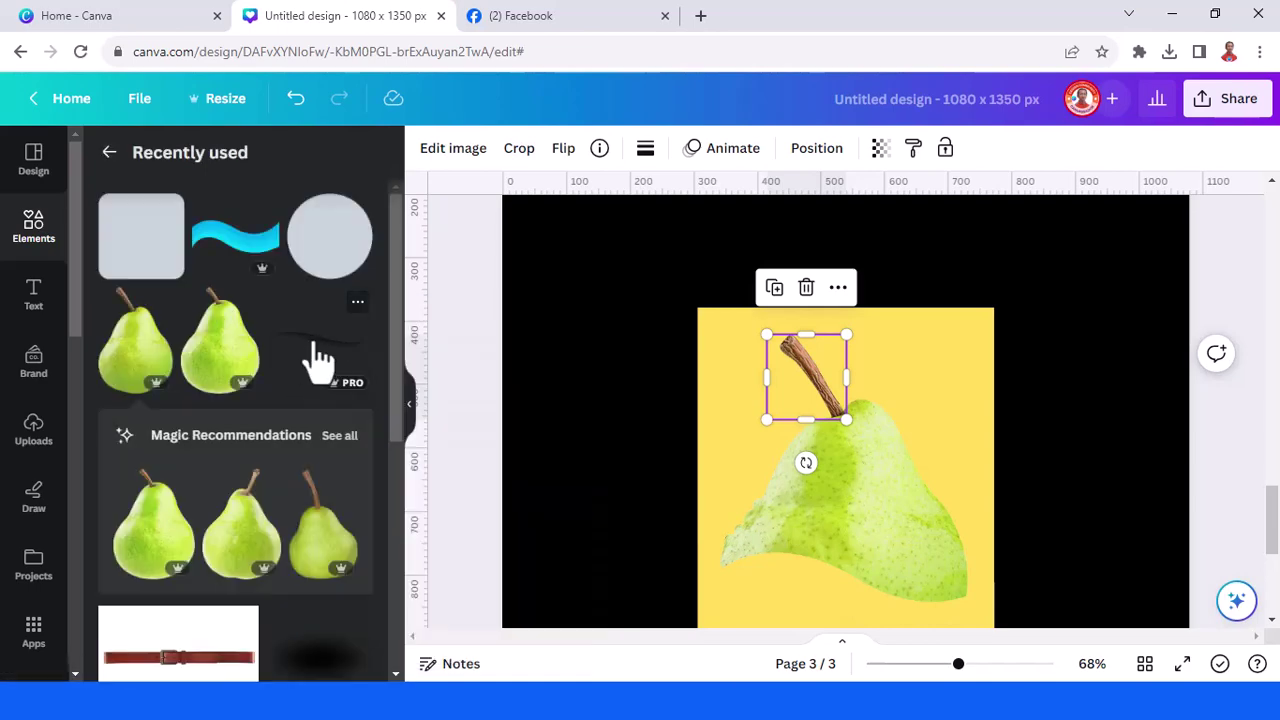
click(314, 357)
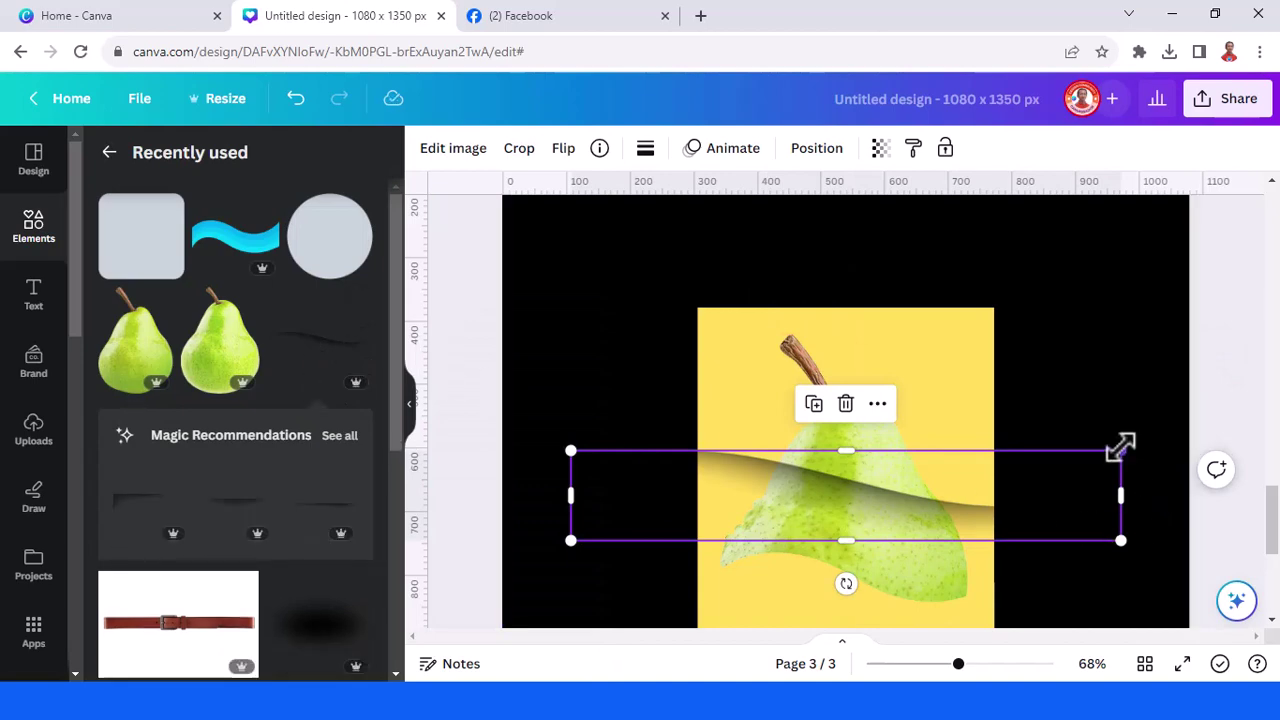
drag(1101, 451, 914, 532)
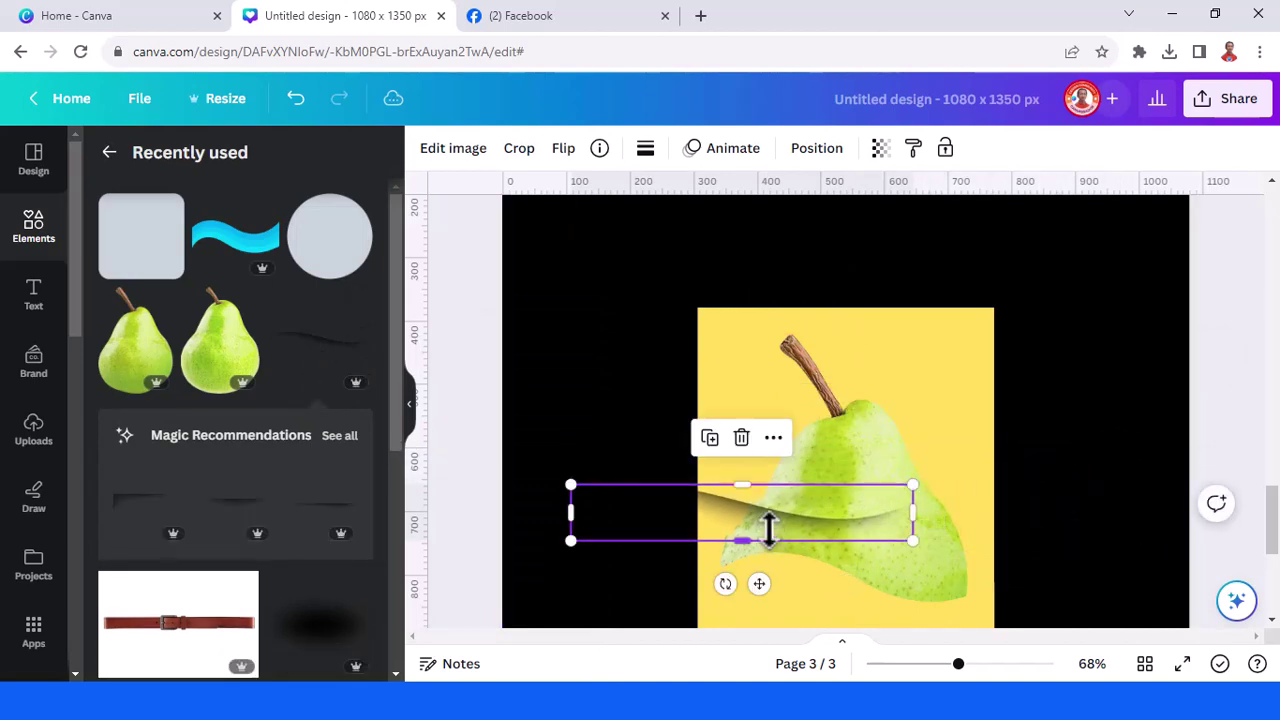
mouse_move(792, 518)
mouse_down()
mouse_move(871, 560)
mouse_move(903, 560)
mouse_up()
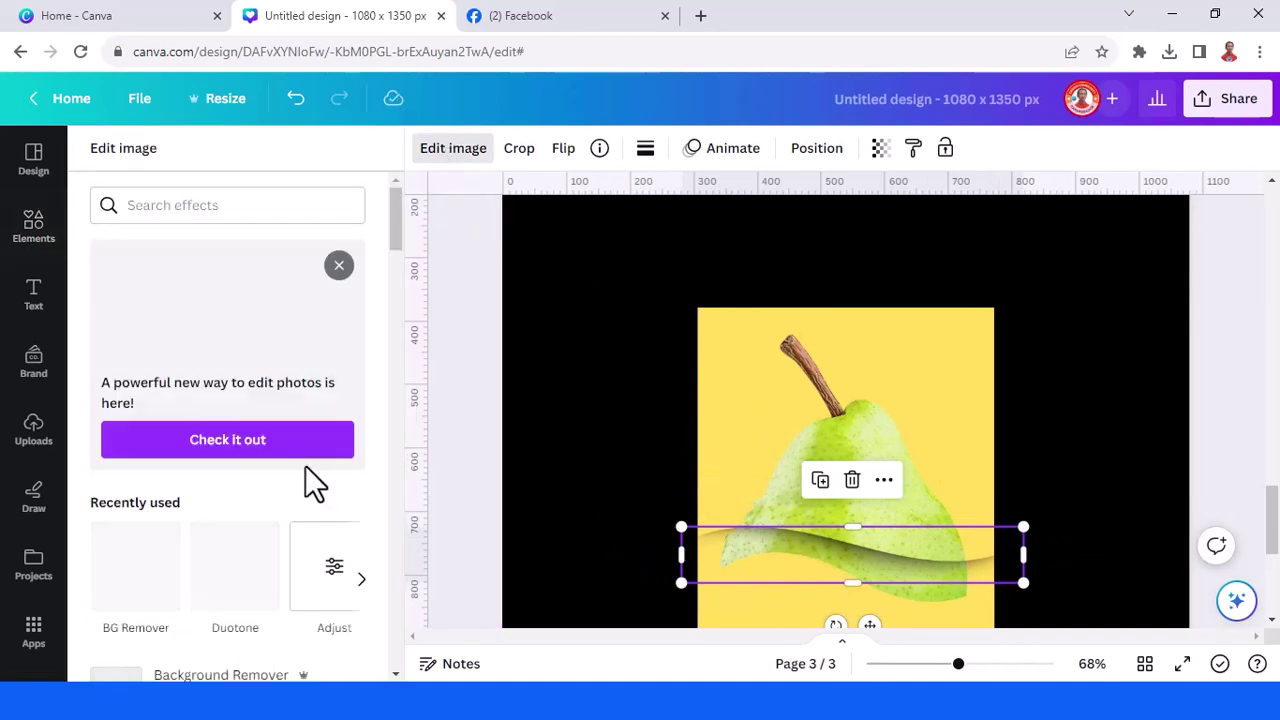
Set the shadow's blur to 10, tilt it slightly and fit it near the pear cutout's wavy lower edge
click(334, 575)
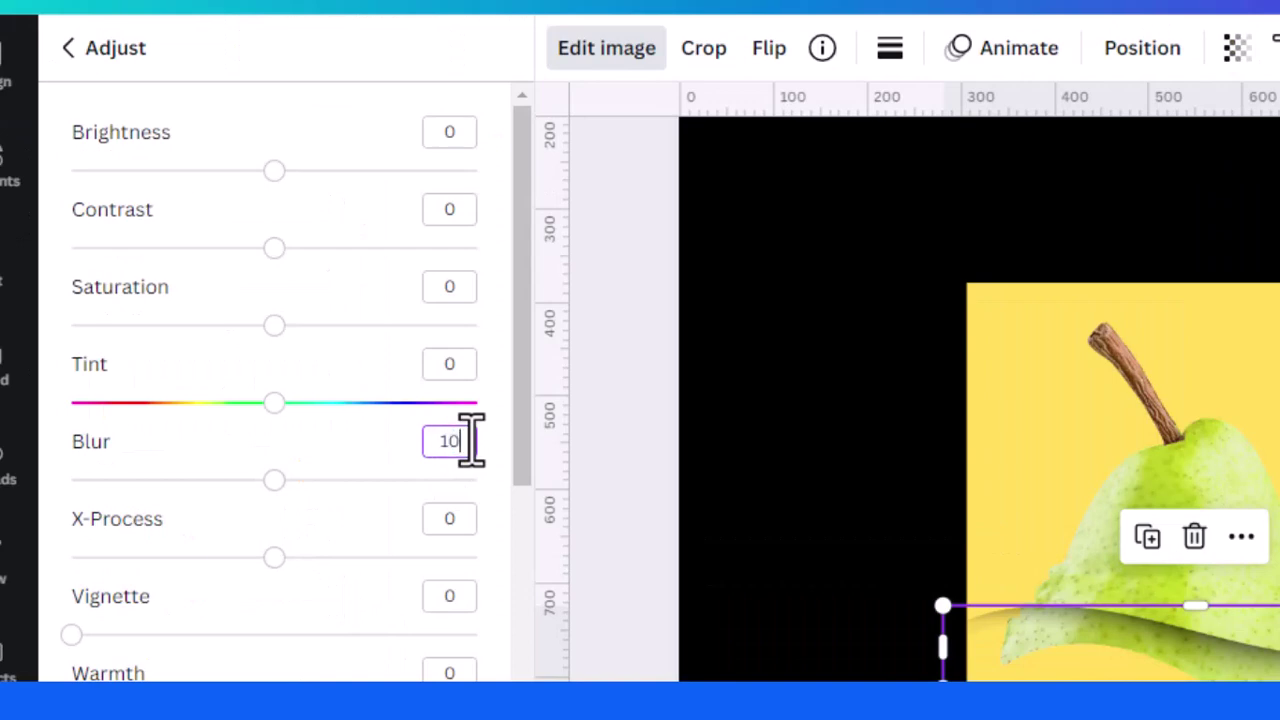
key(Return)
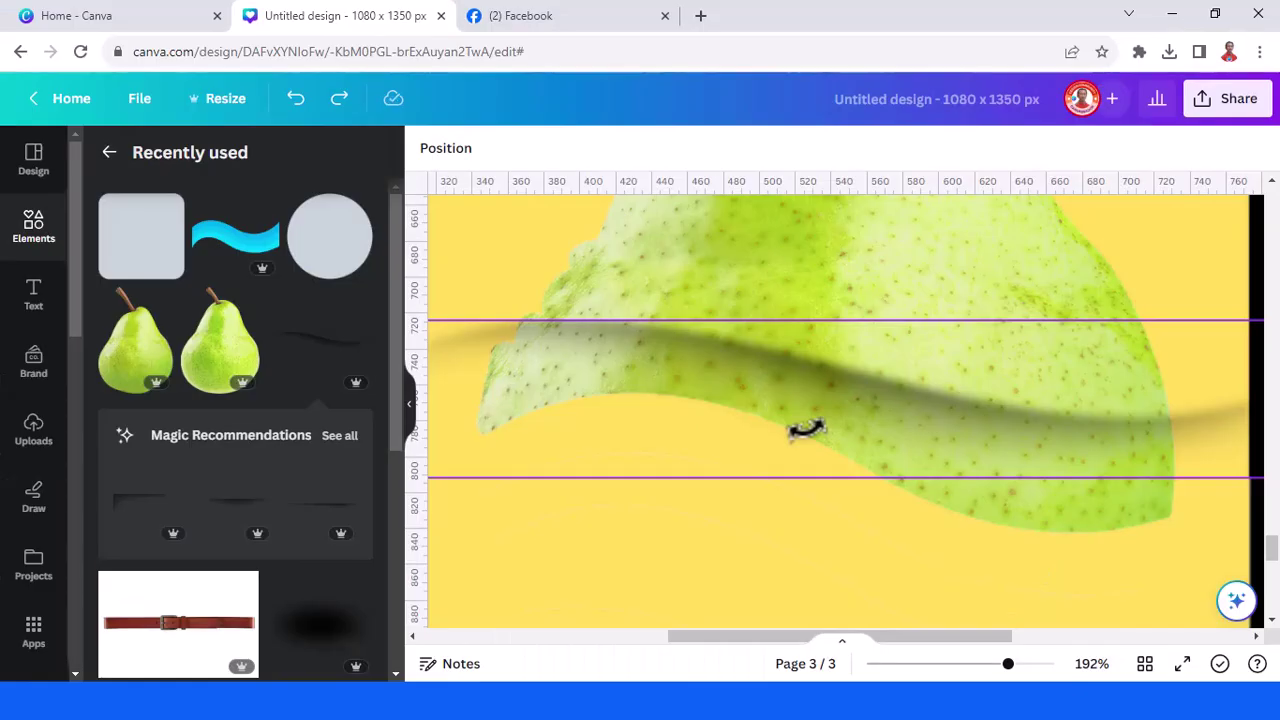
drag(887, 408, 784, 421)
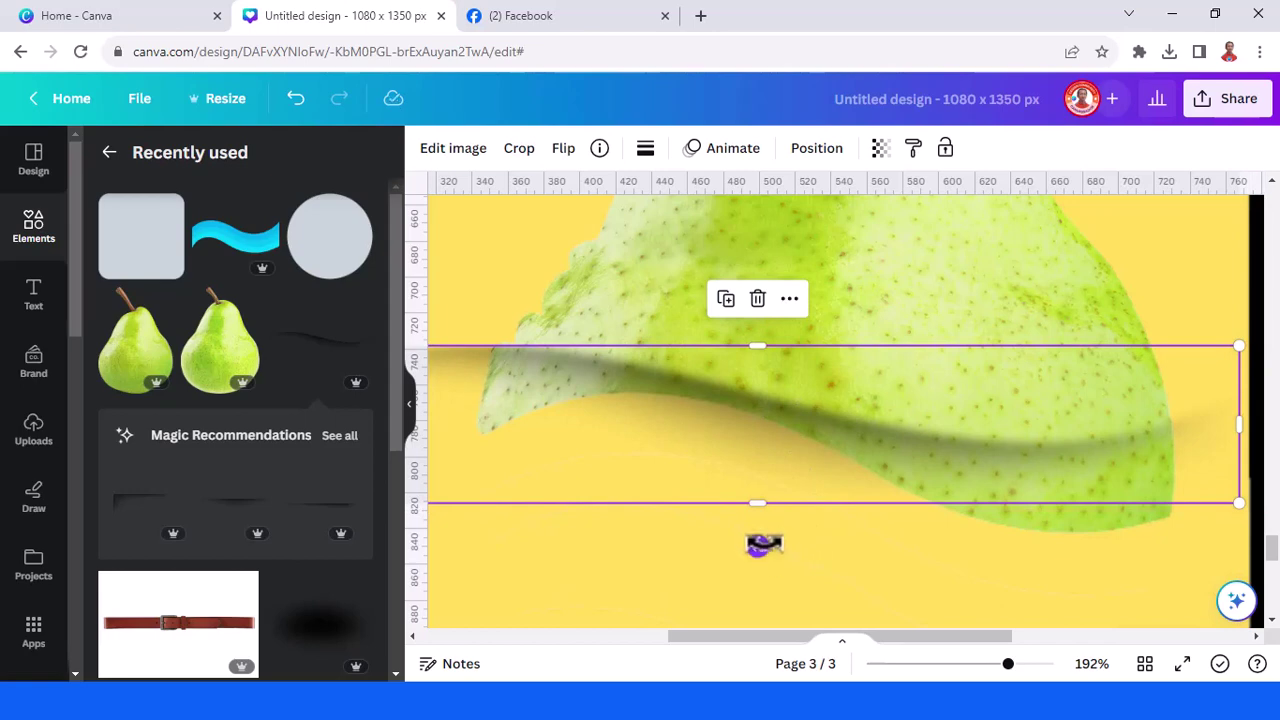
drag(764, 544, 772, 546)
drag(857, 451, 888, 407)
Duplicate the wavy shadow, shrink the copy and place it just above the first one over the pear's left side
click(748, 280)
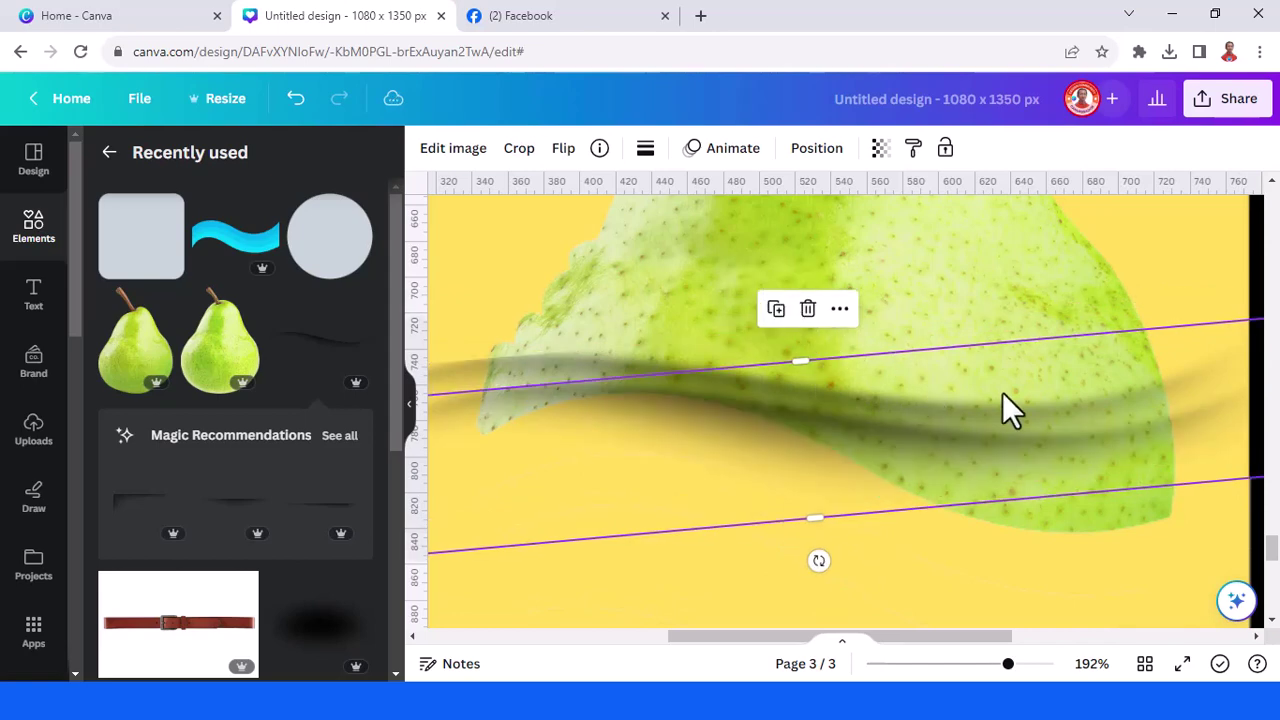
drag(980, 410, 891, 409)
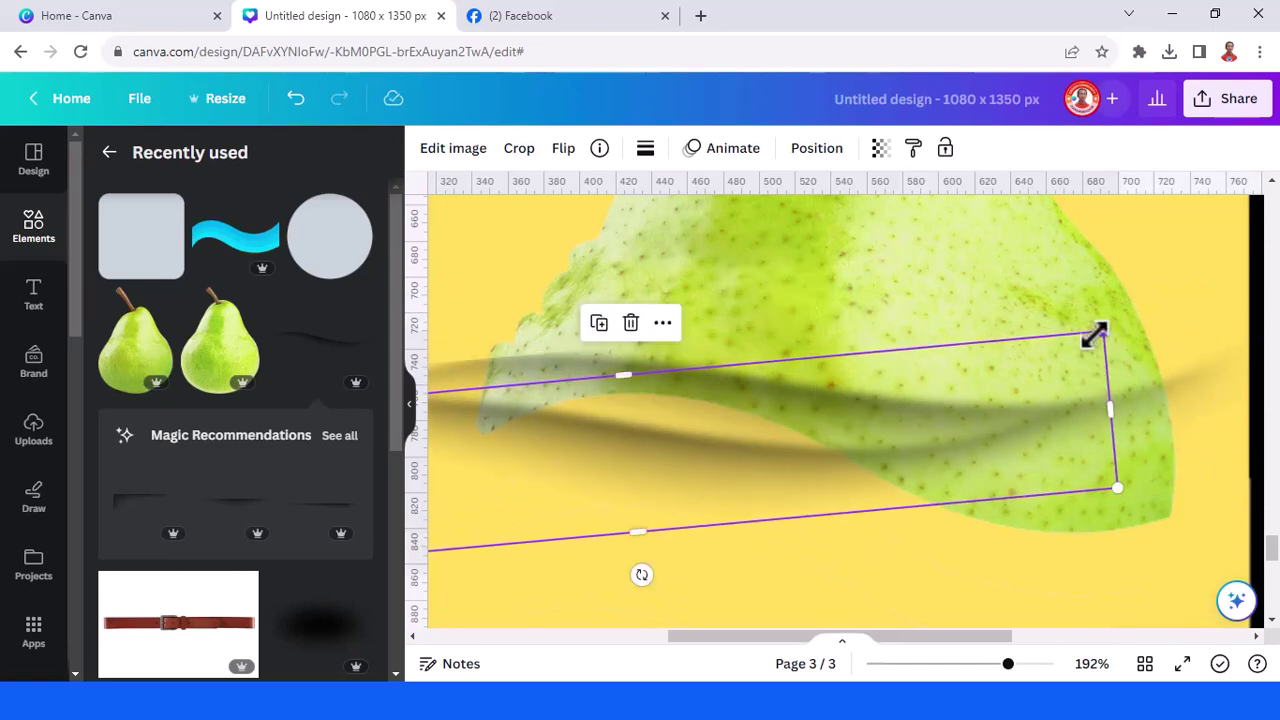
drag(1097, 335, 749, 423)
drag(677, 486, 893, 347)
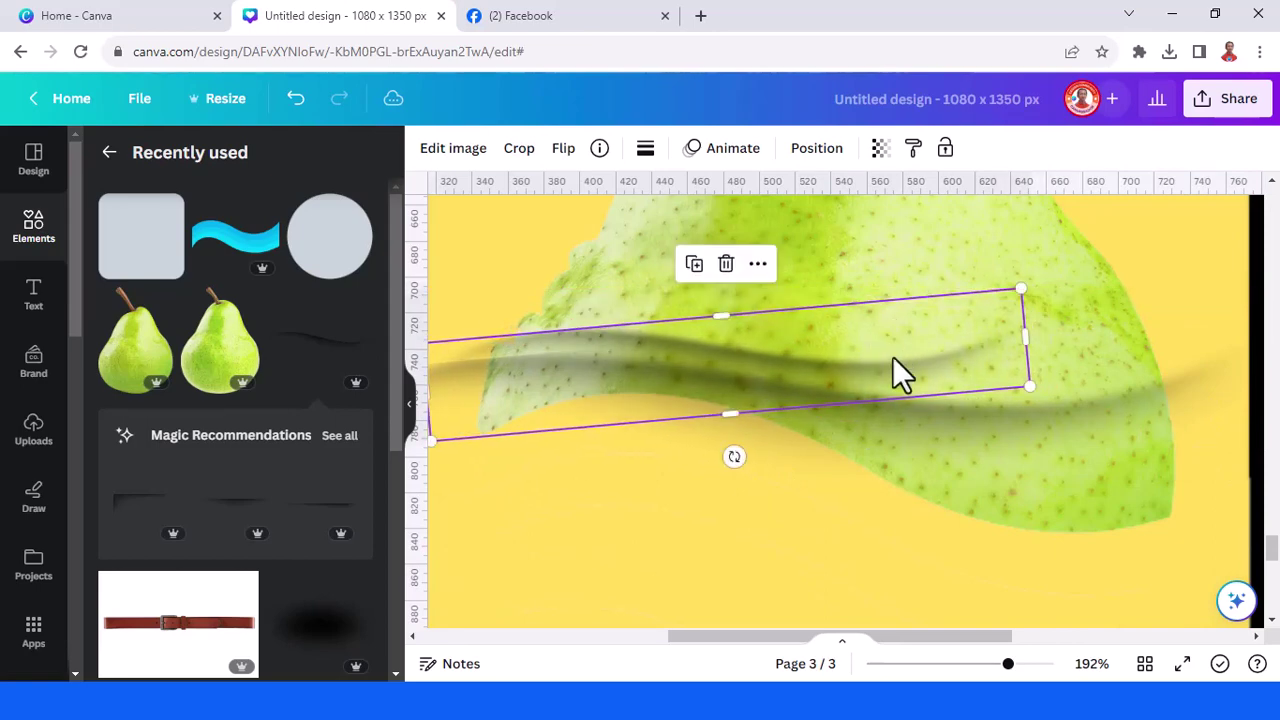
Duplicate the smaller shadow, move the copy higher on the pear and rotate it slightly toward horizontal
click(694, 265)
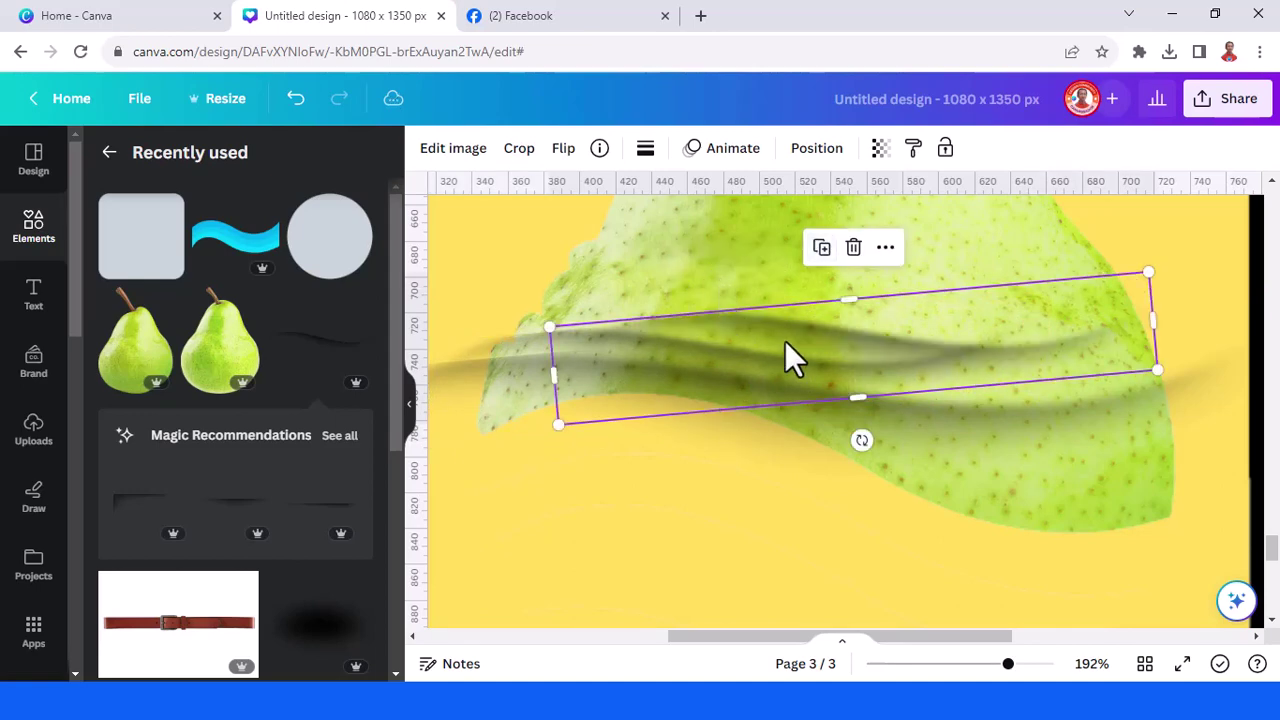
drag(786, 357, 727, 278)
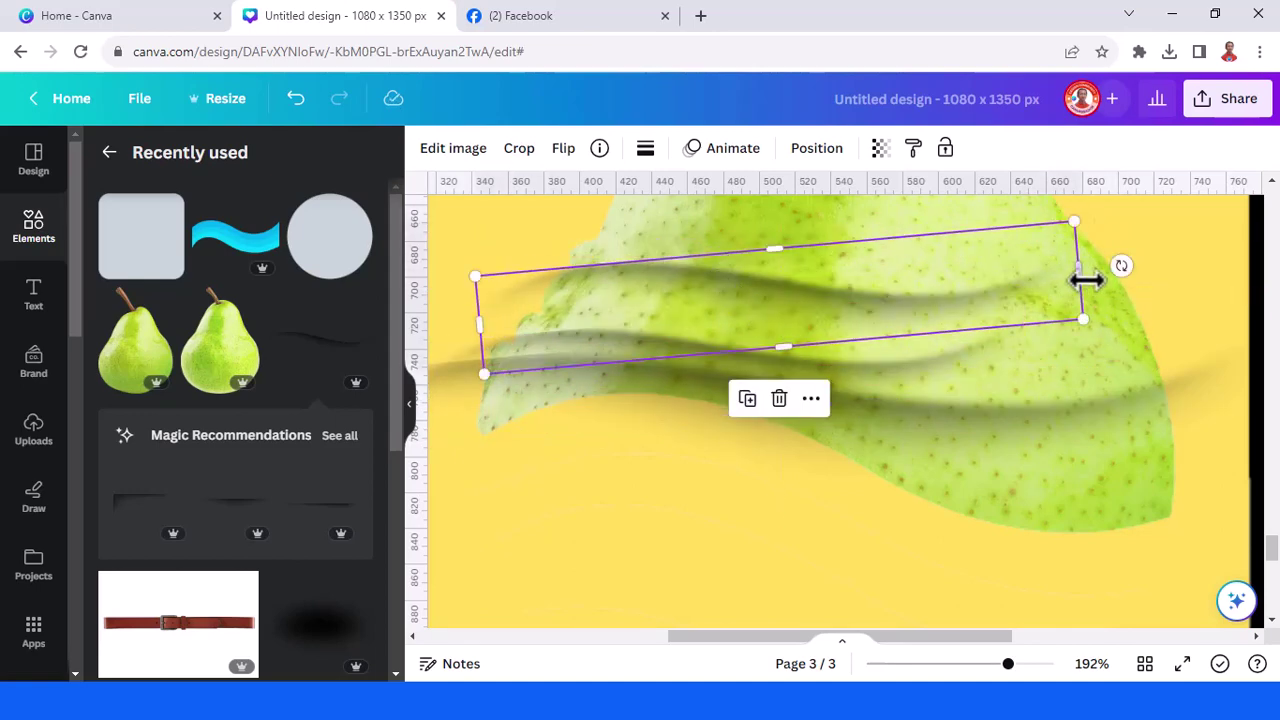
drag(1134, 270, 1131, 286)
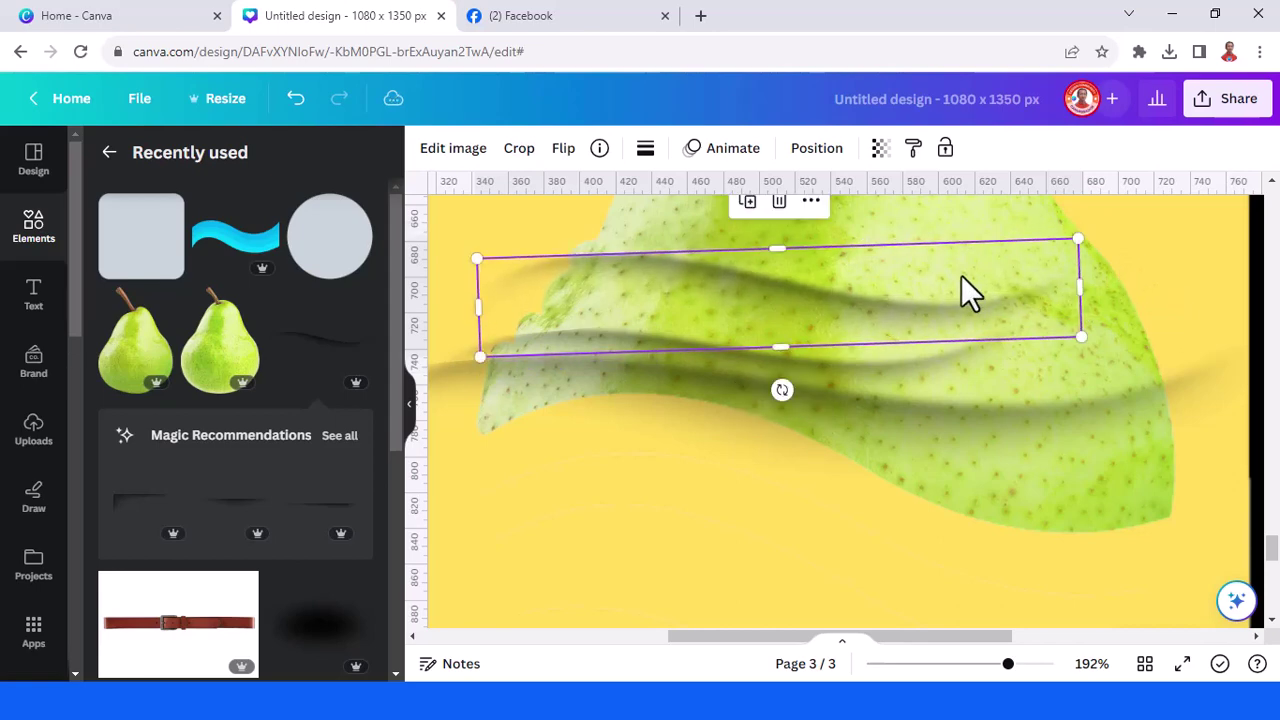
drag(971, 294, 964, 290)
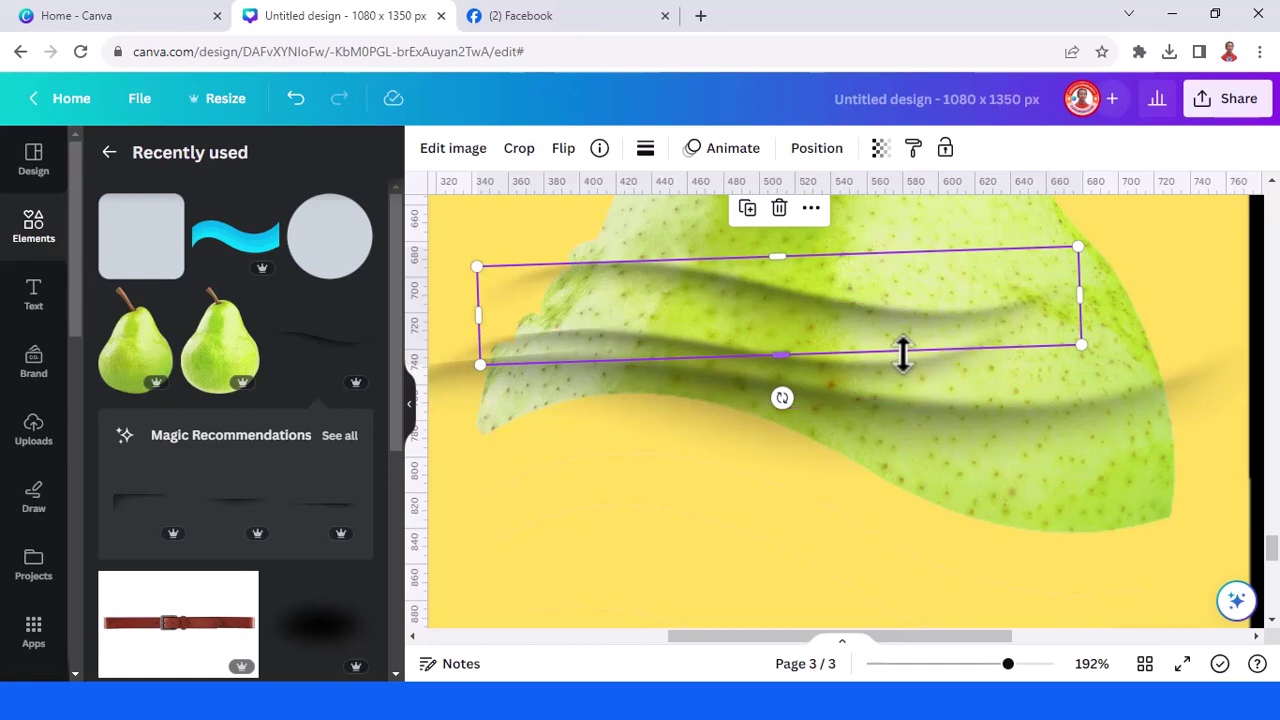
Duplicate the small shadow twice, placing one copy between the existing folds and the other across the pear's upper-left edge
click(747, 210)
drag(928, 251, 802, 334)
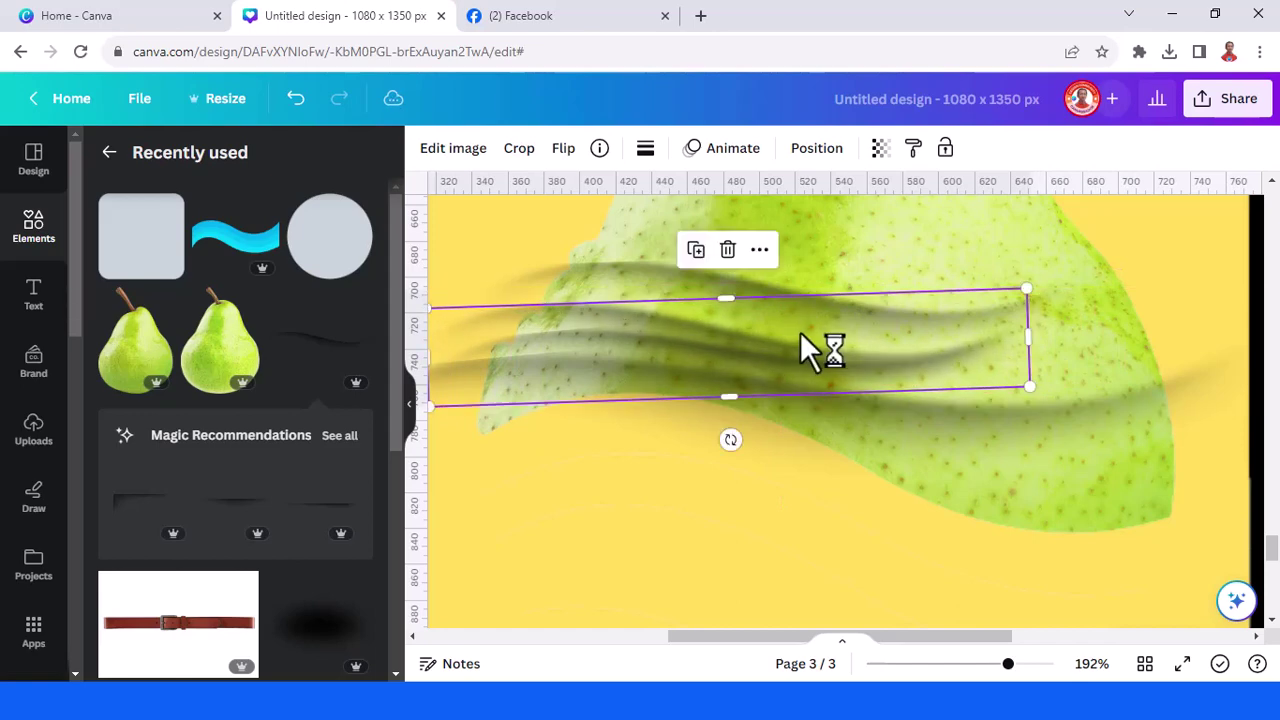
scroll(920, 393, up, 1)
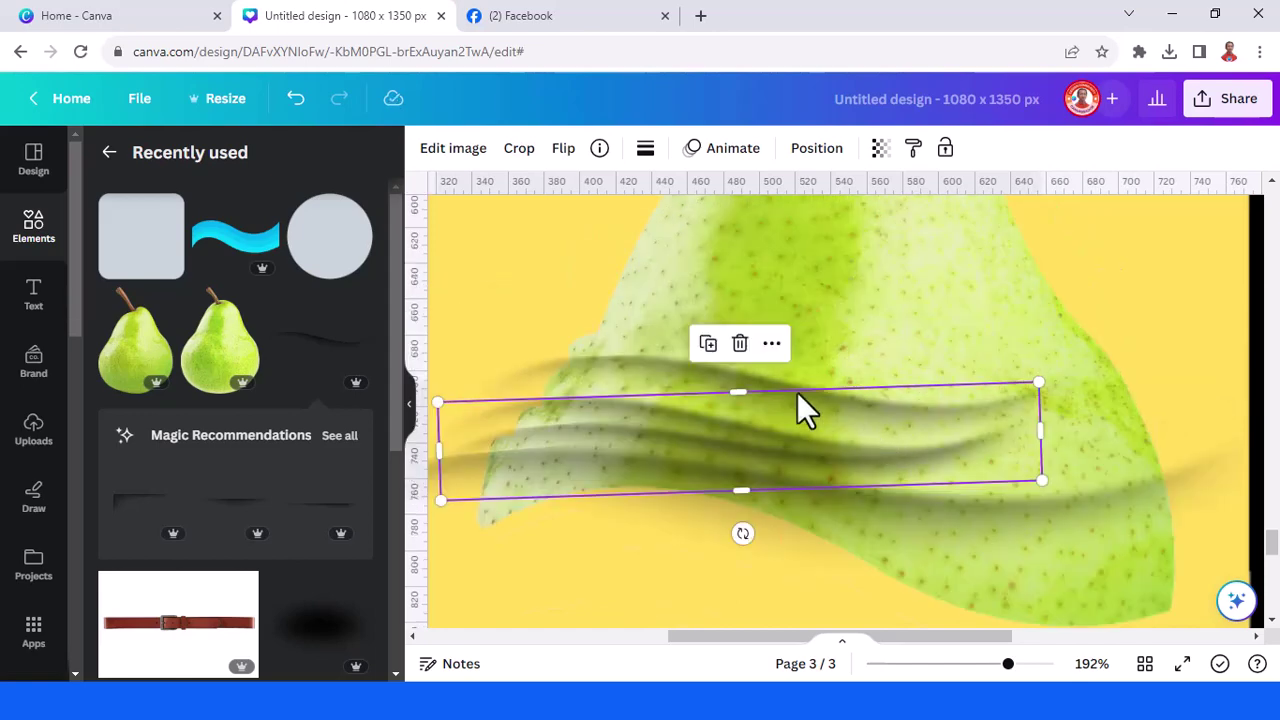
click(700, 344)
drag(737, 480, 729, 357)
drag(870, 368, 1080, 318)
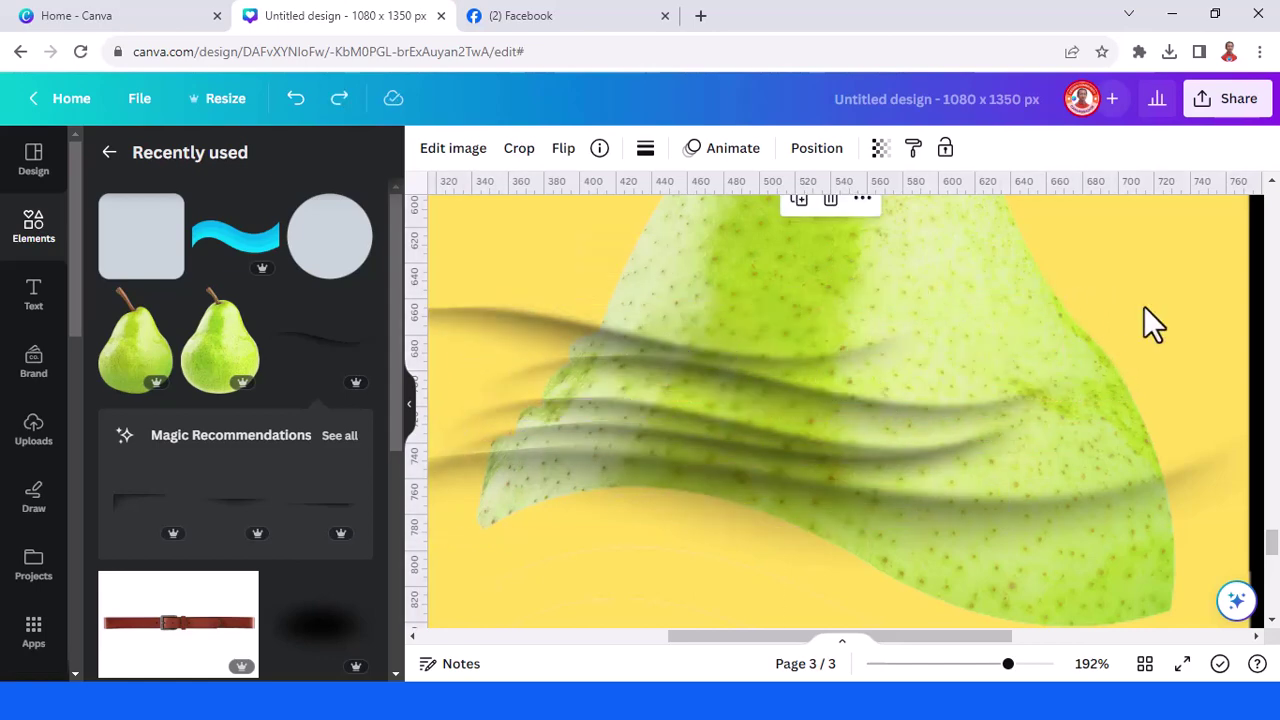
Duplicate a small shadow and move the copy across the pear's lower-right section
click(650, 350)
click(595, 256)
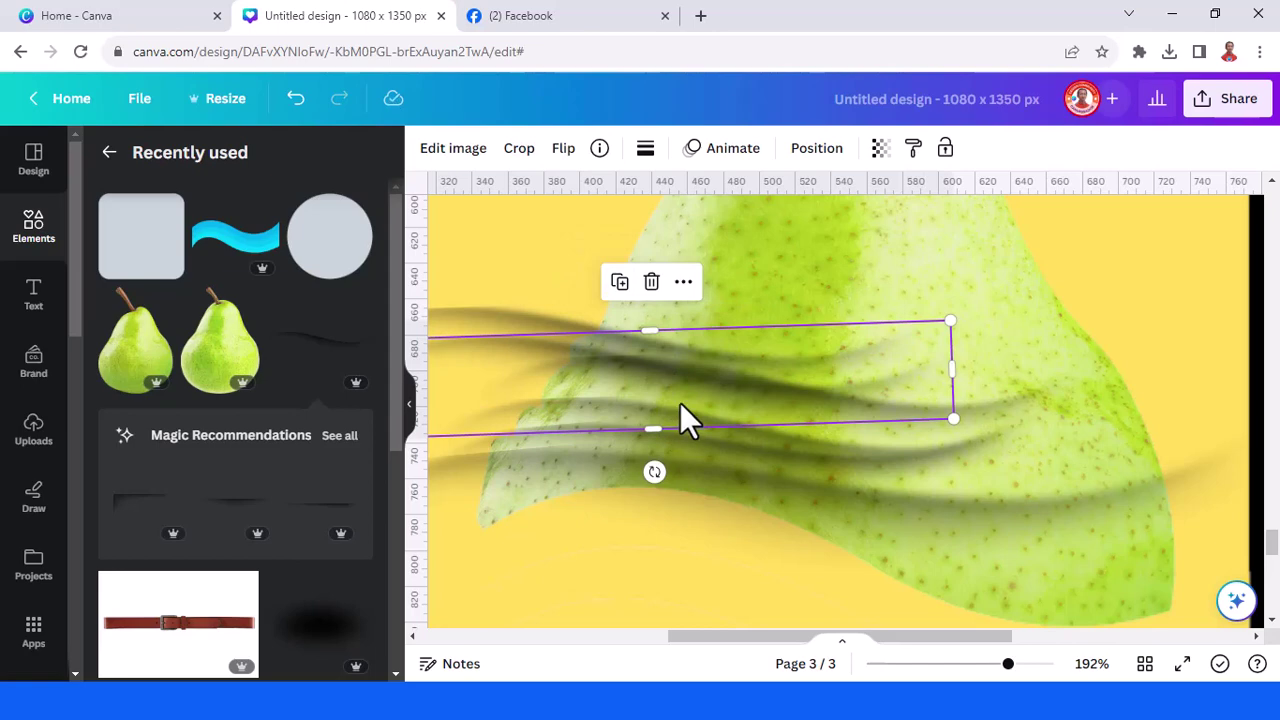
drag(683, 420, 1018, 563)
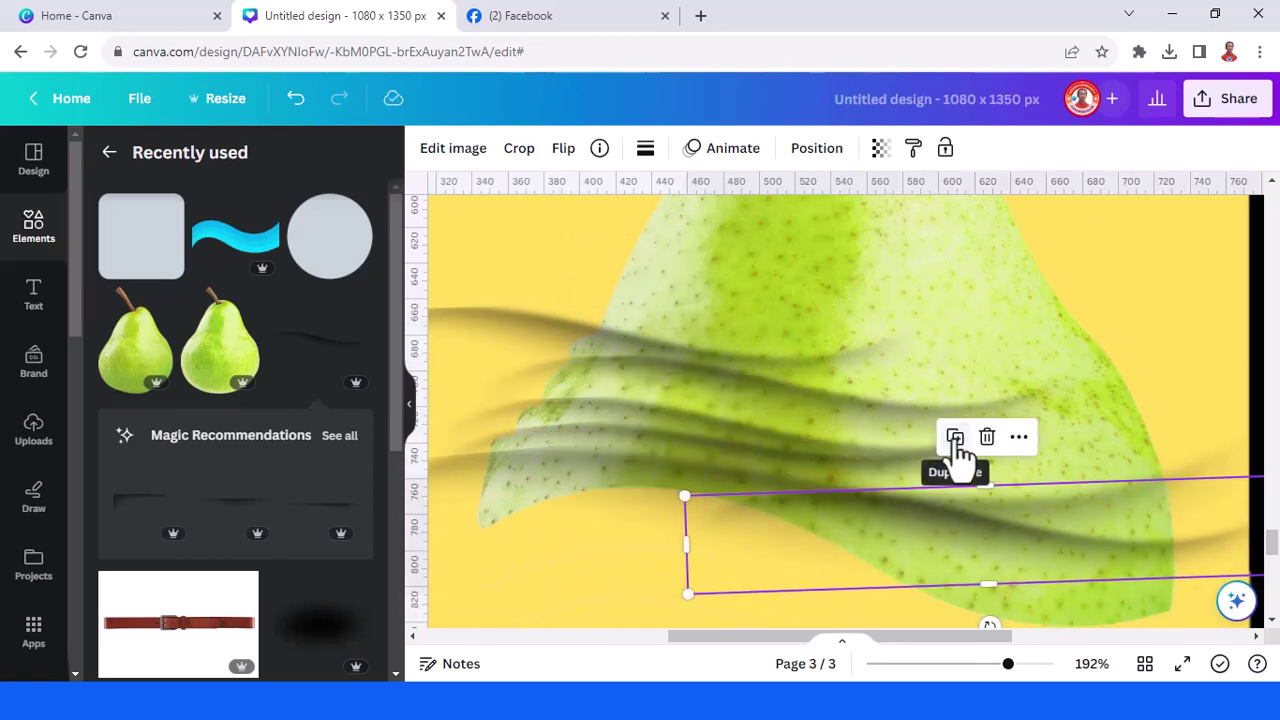
Duplicate the lower-right shadow, flip the copy vertically and rotate it to slope diagonally at the pear's right side
click(955, 437)
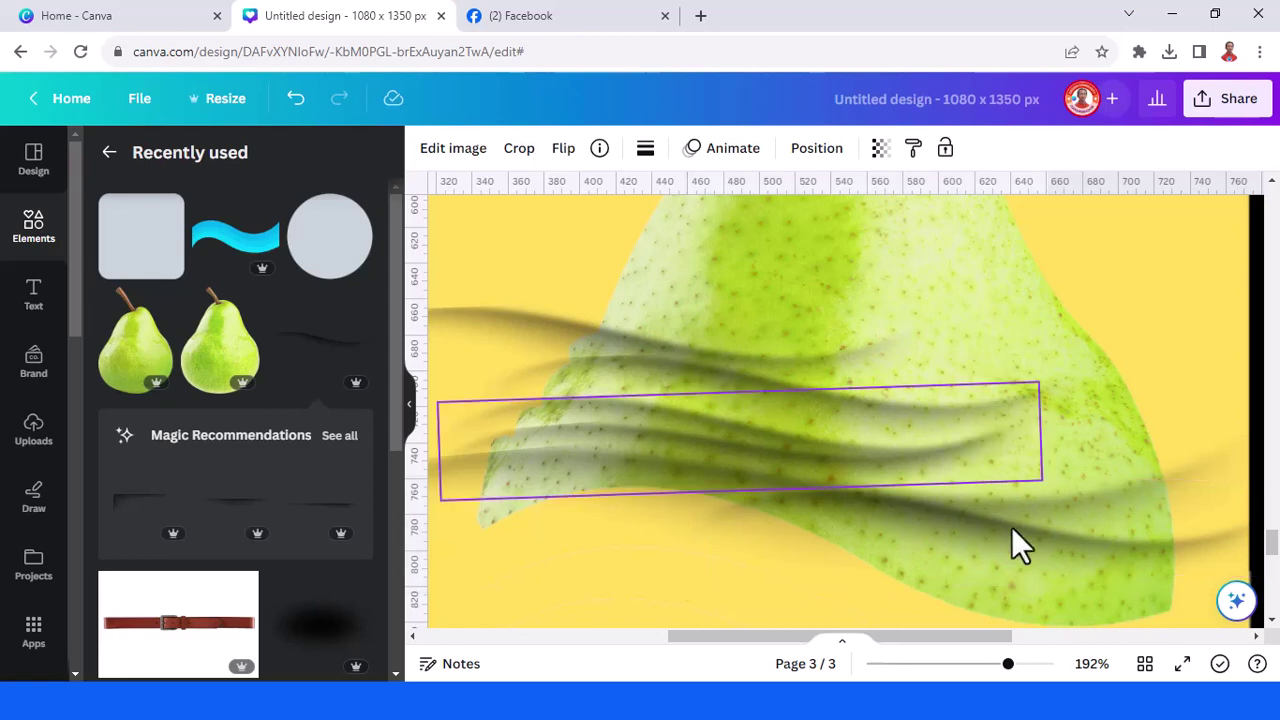
click(969, 664)
drag(916, 470, 866, 470)
drag(960, 435, 1054, 474)
click(563, 150)
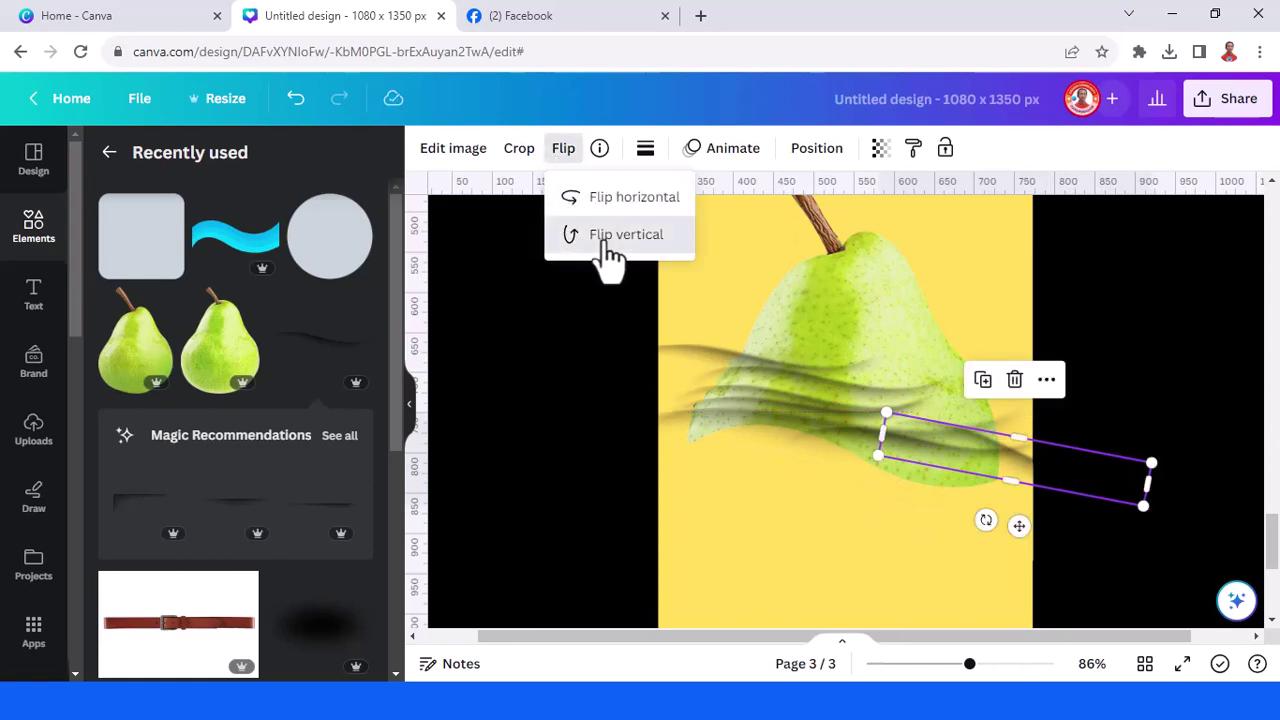
click(605, 250)
drag(990, 518, 967, 507)
Rotate the flipped shadow to rise toward the right and position it as a fold across the pear's right edge
click(1008, 664)
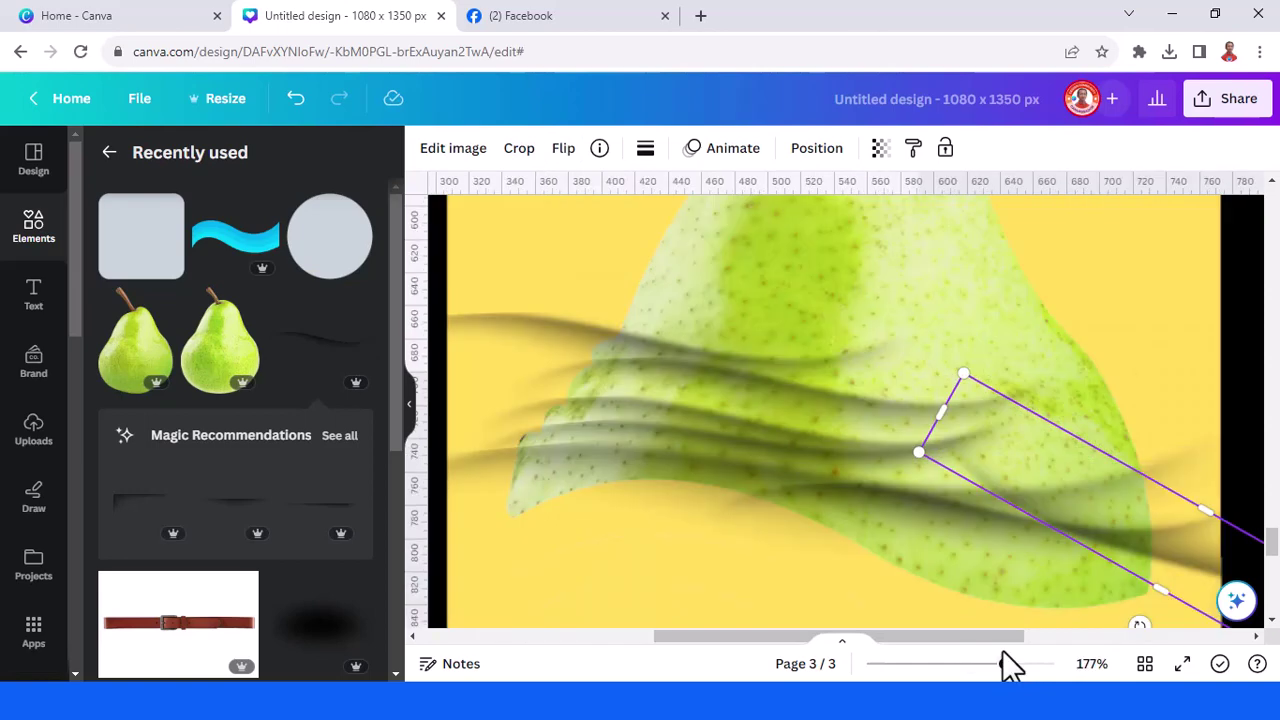
drag(1140, 563, 1153, 481)
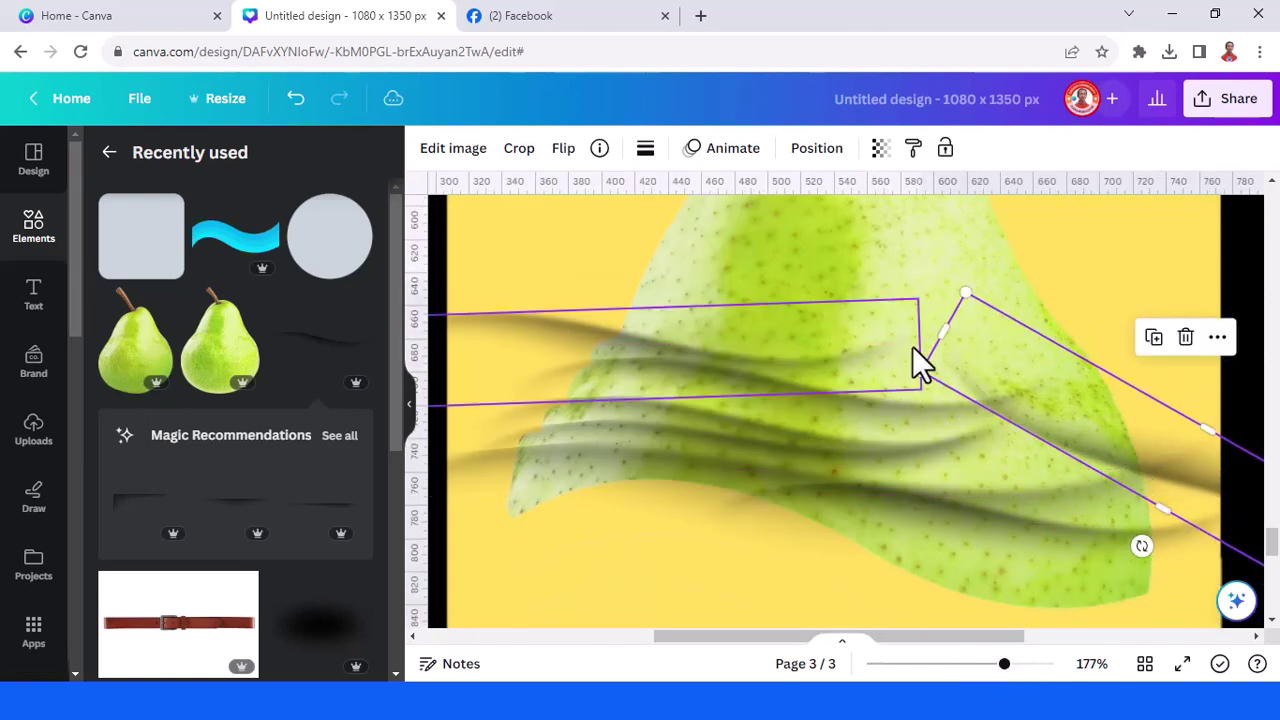
drag(1136, 541, 1125, 465)
drag(1157, 408, 1121, 366)
Duplicate the rising shadow, make the copy smaller and less steep, and fit it among the folds at the pear's right edge
click(1086, 248)
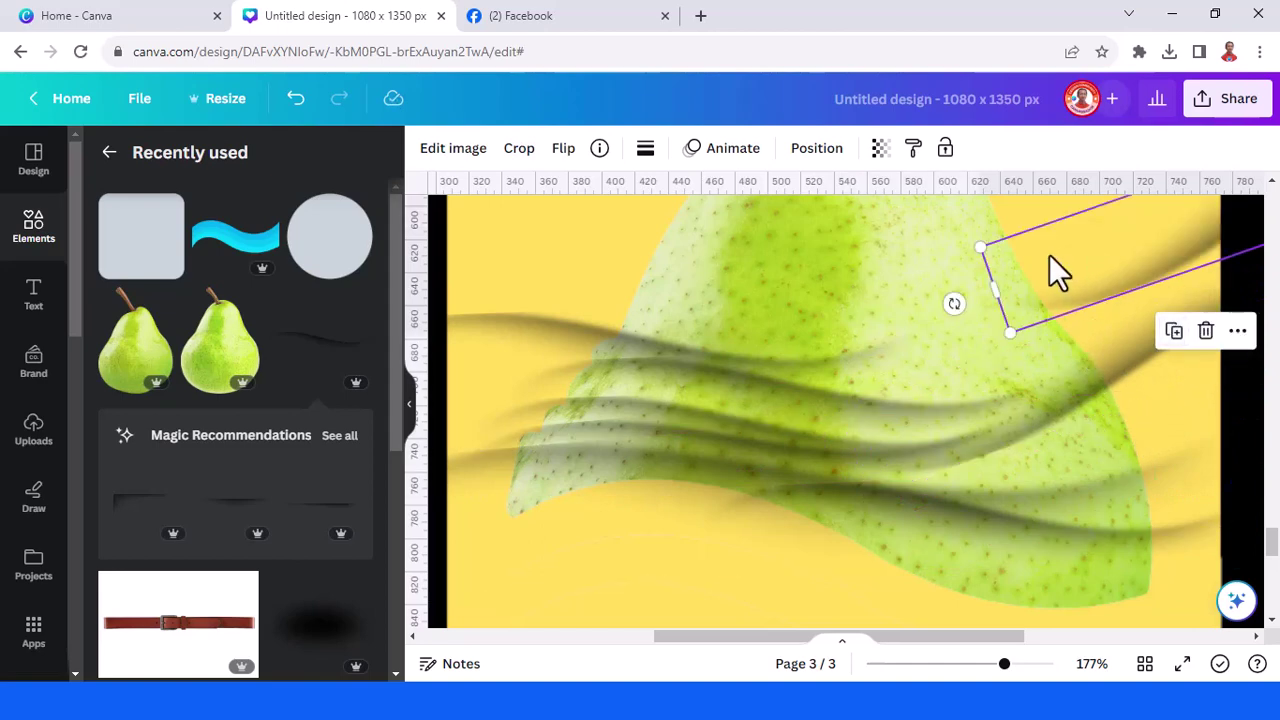
drag(1005, 248, 1025, 430)
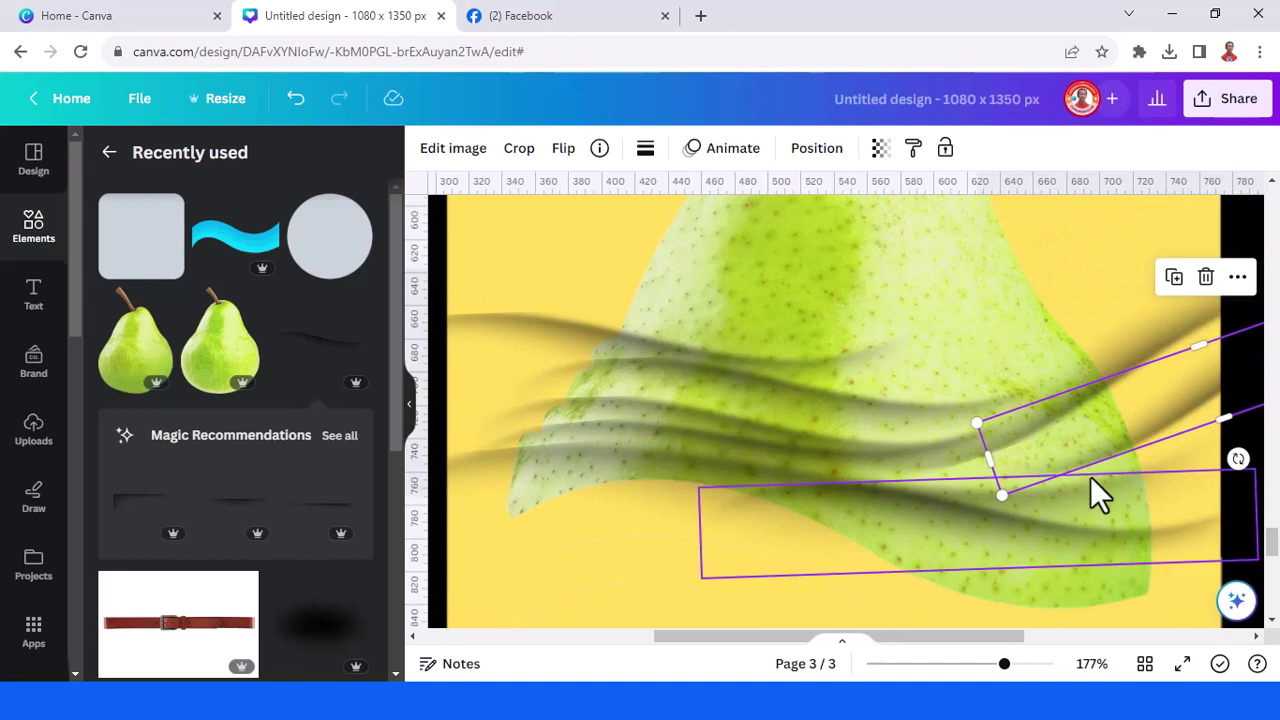
mouse_move(1238, 458)
mouse_down()
mouse_move(1234, 491)
mouse_move(1234, 451)
mouse_move(1206, 457)
mouse_move(1221, 462)
mouse_up()
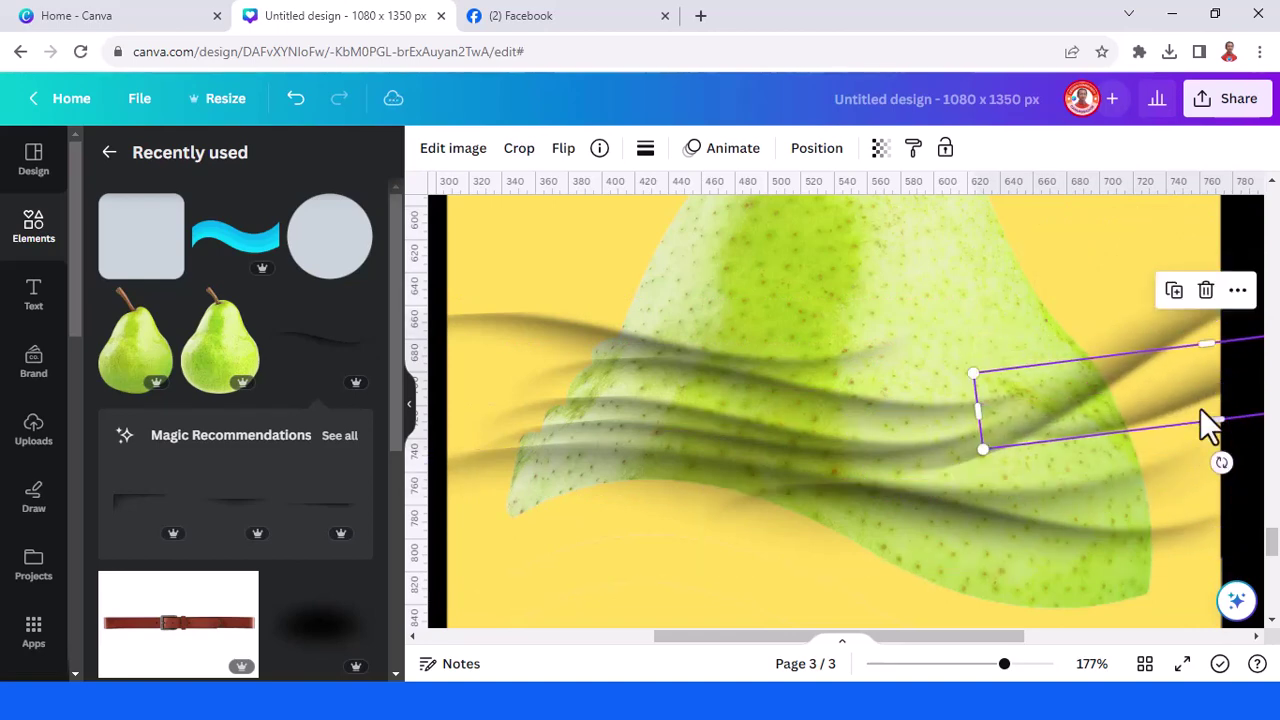
drag(1170, 393, 1085, 377)
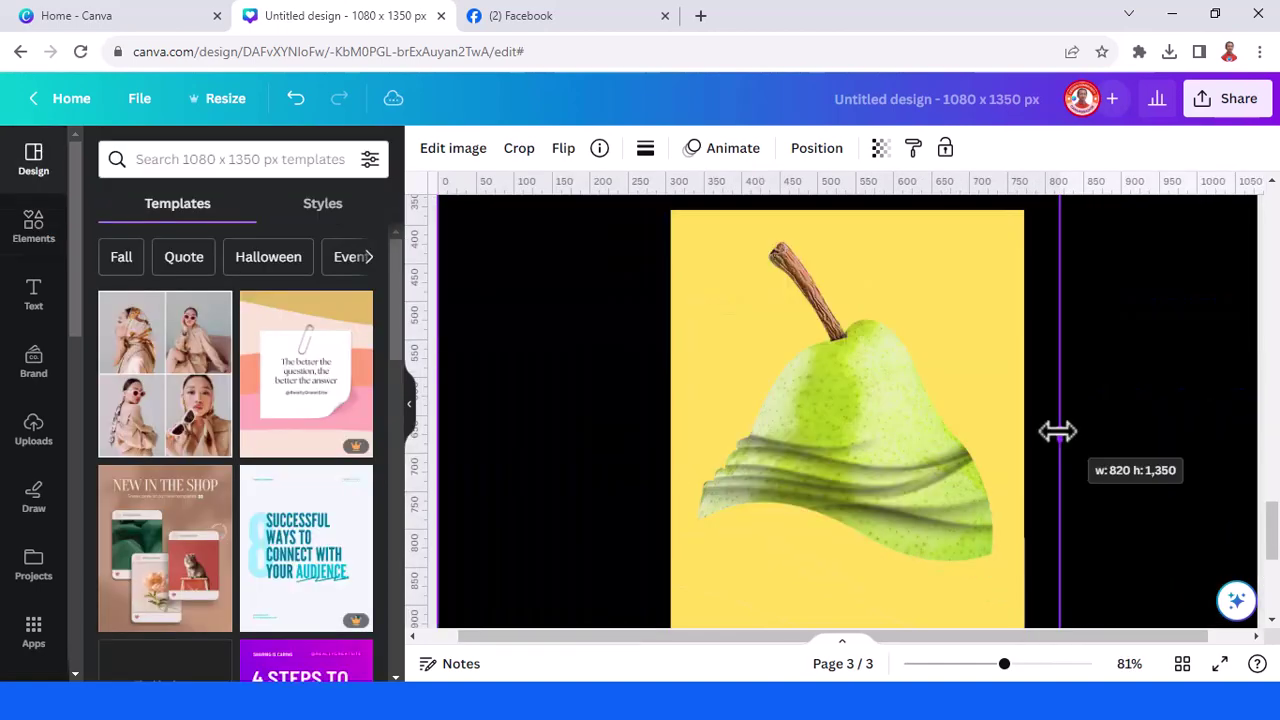
Crop the cutout image's right side to a width of about 820 px and recolor the page background with the document's yellow
drag(1055, 431, 1058, 432)
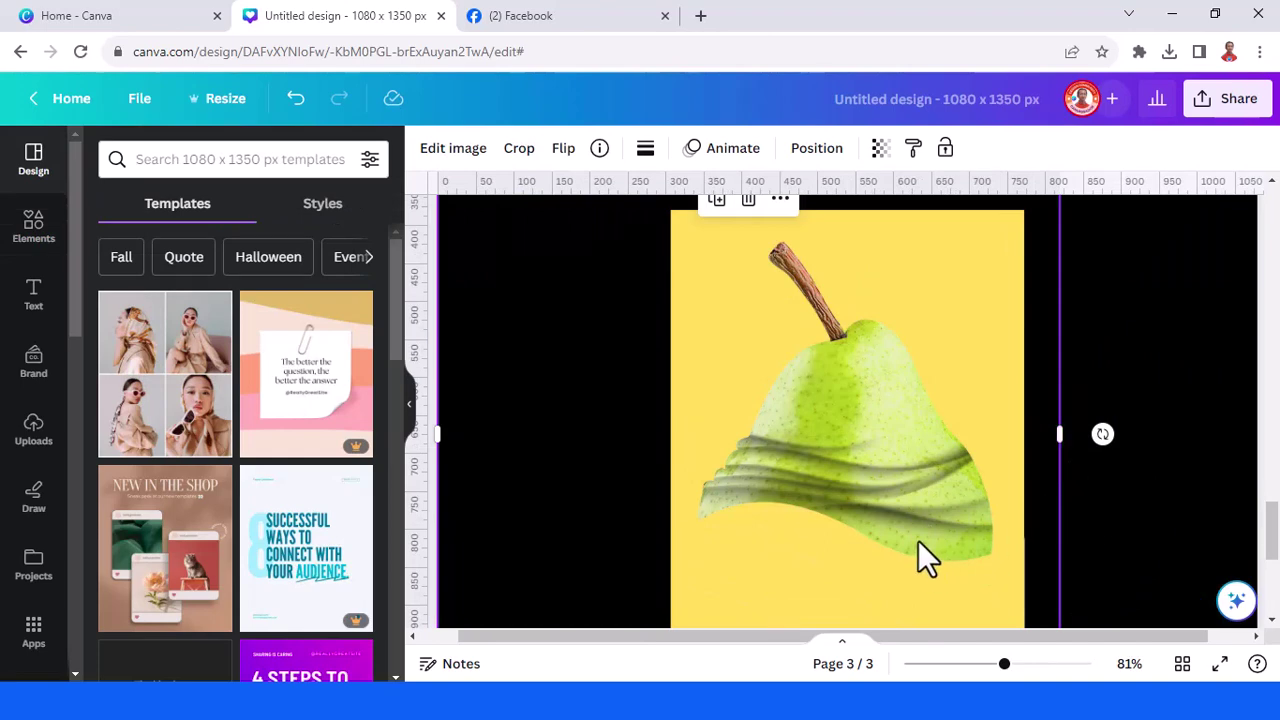
click(983, 665)
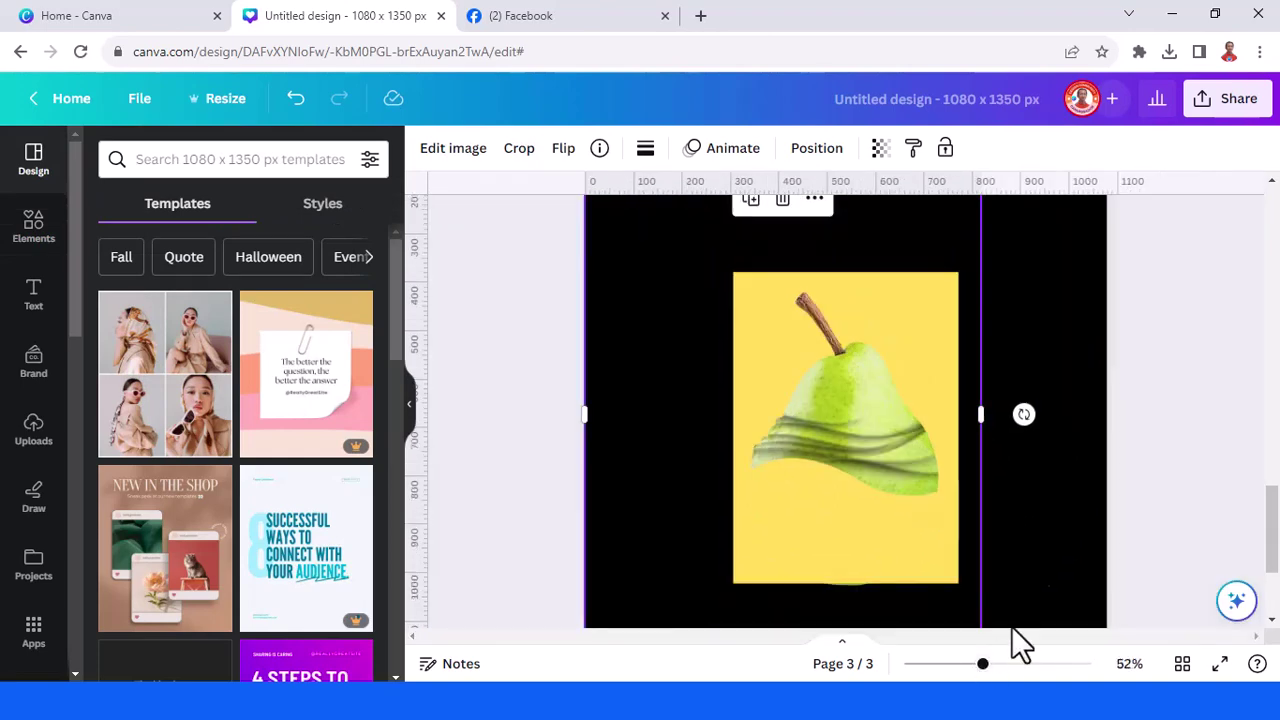
click(1078, 518)
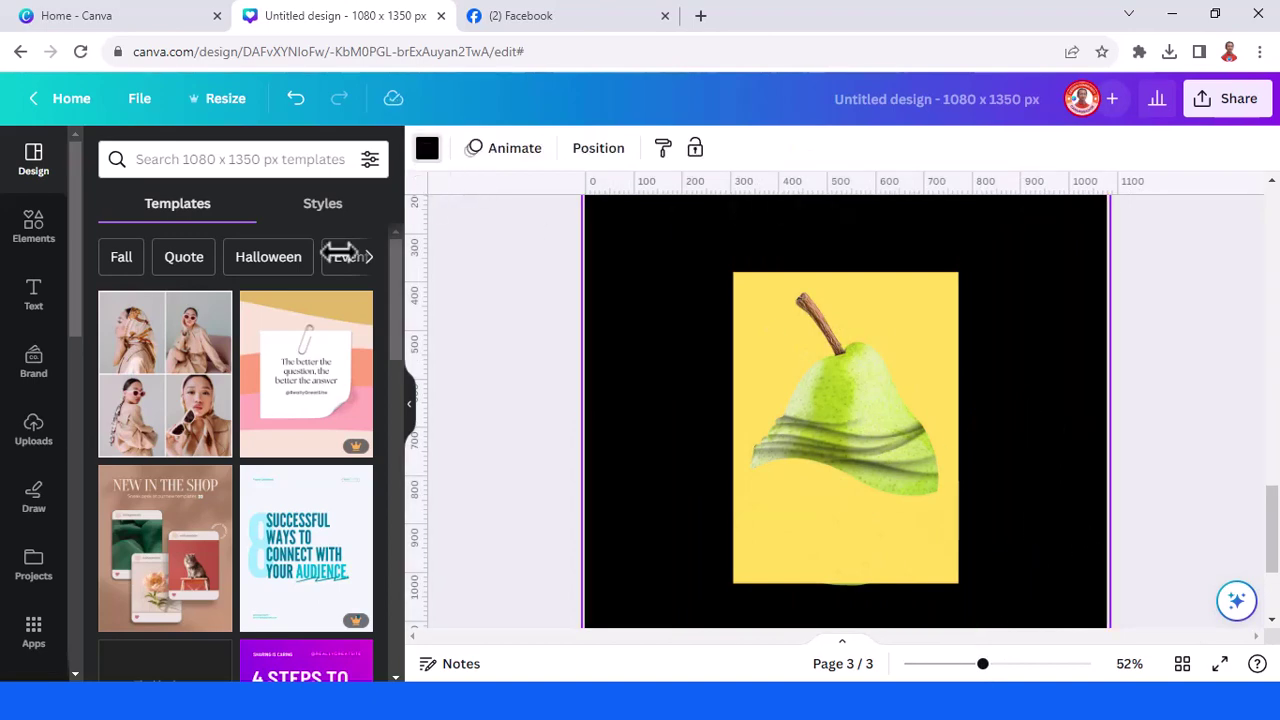
click(427, 147)
click(220, 270)
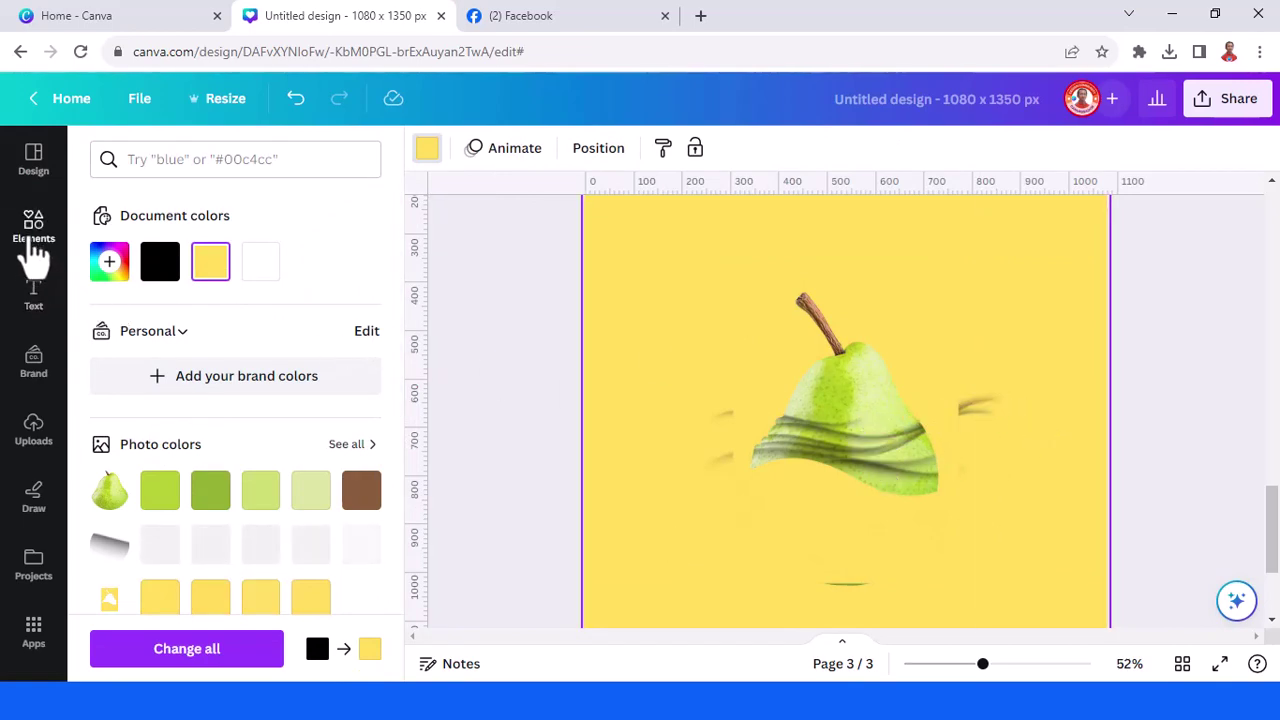
Add a rounded square, color it with the document's light yellow, and place it over the stray shadows right of the pear
click(33, 240)
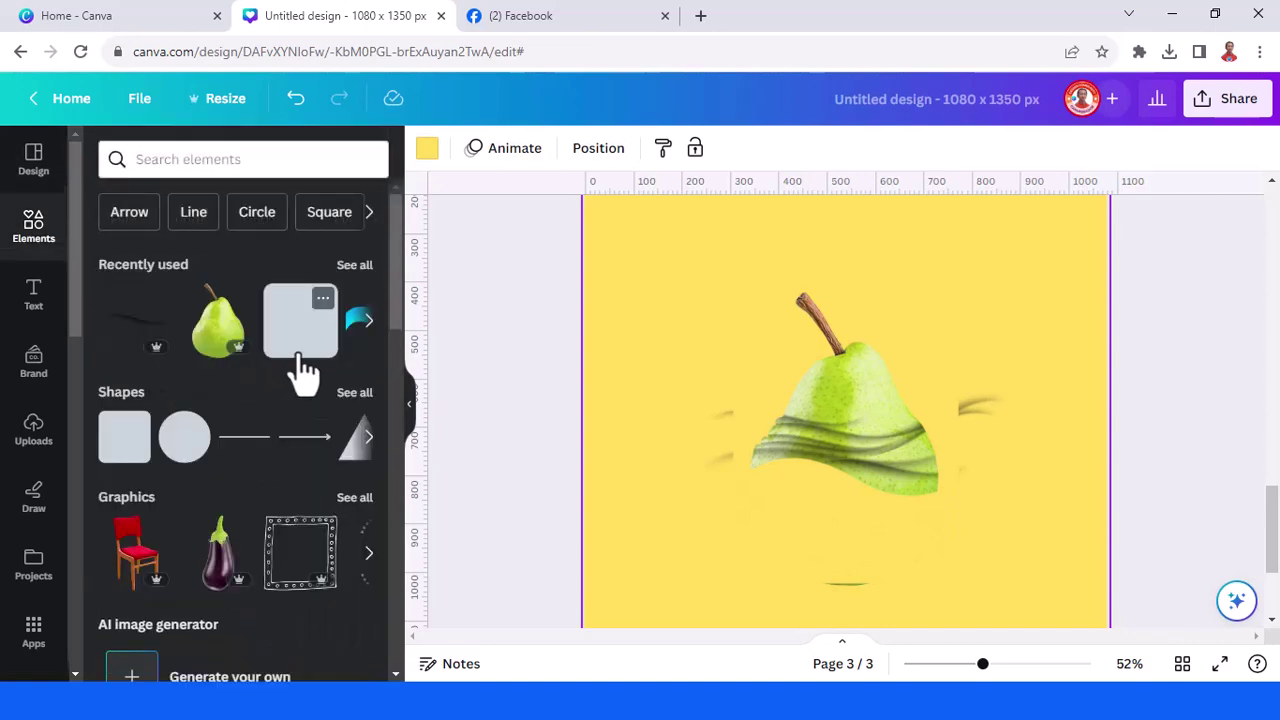
click(298, 330)
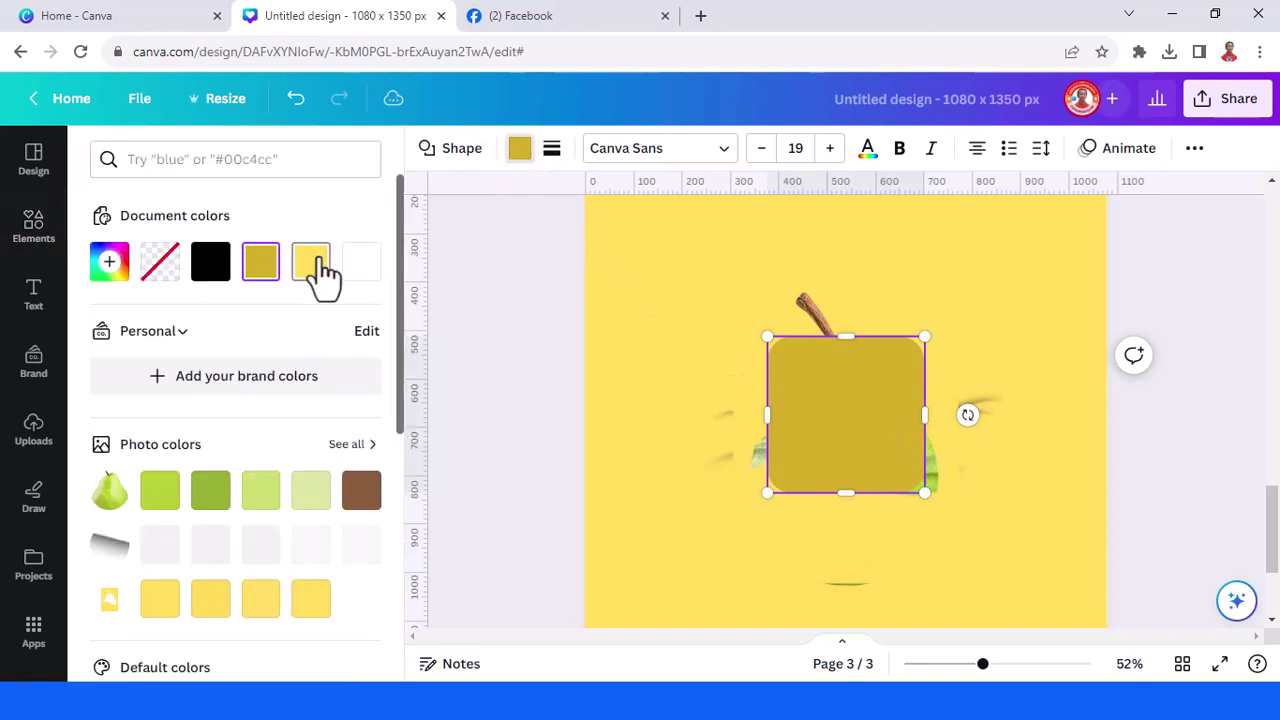
click(311, 262)
drag(866, 437, 1049, 447)
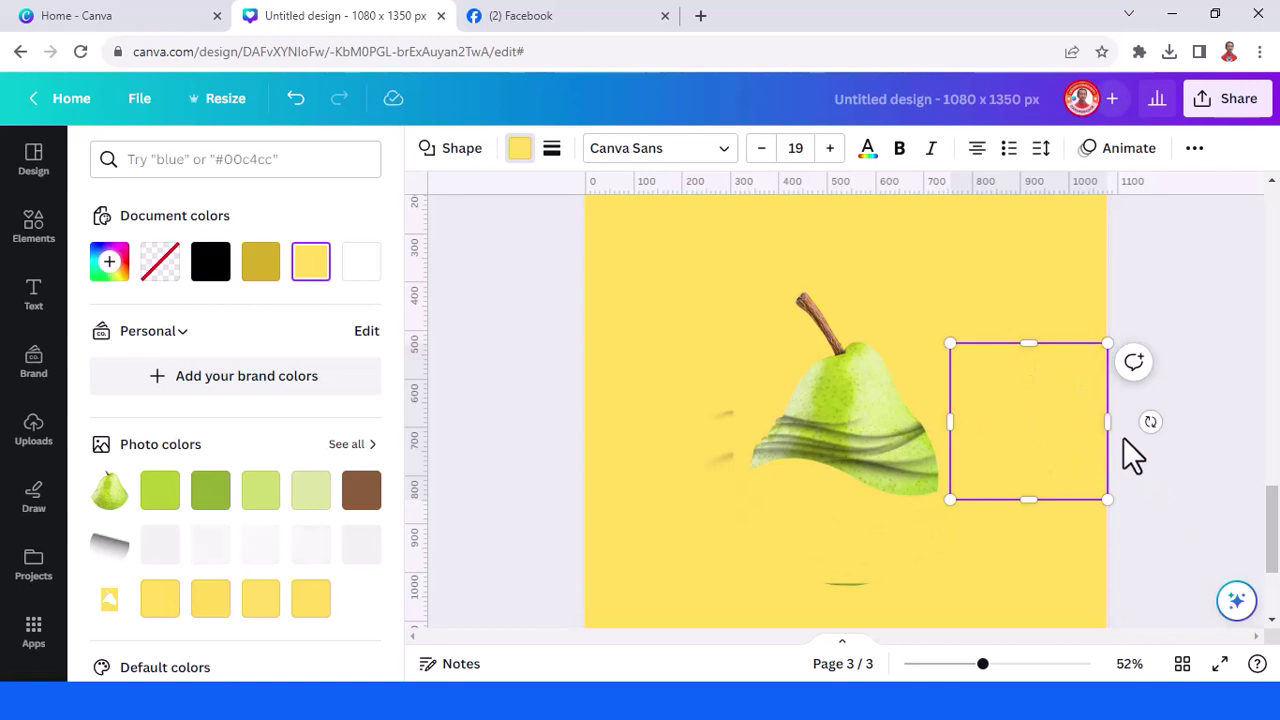
click(1165, 435)
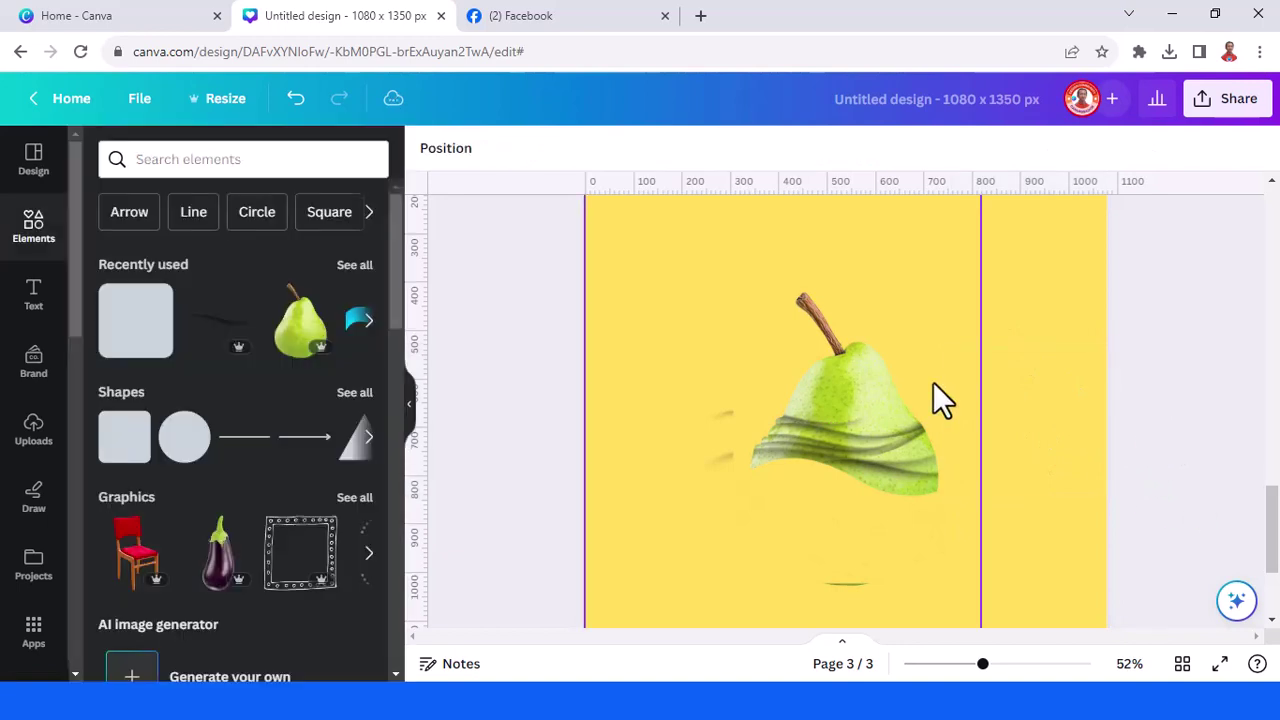
Duplicate the yellow square to cover the stray shadows left of the pear, and hide the green line below it
click(987, 405)
drag(1072, 397, 667, 381)
click(790, 522)
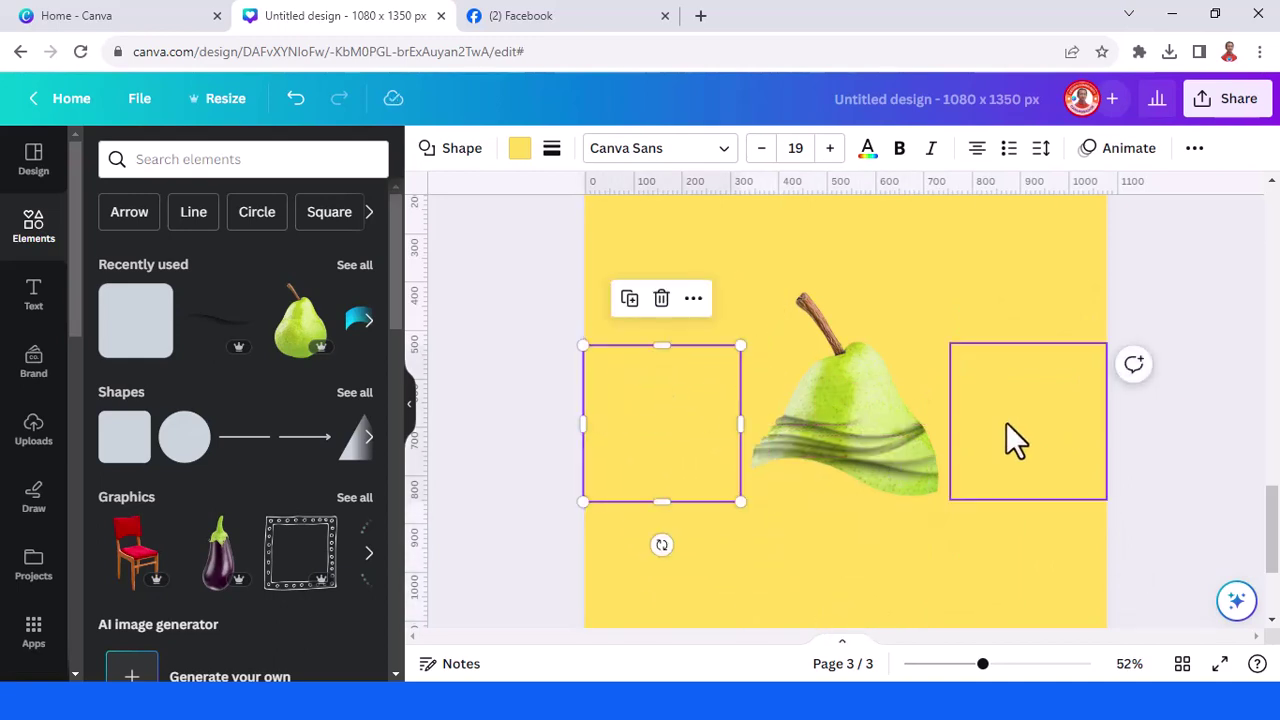
Download only the current page (Page 3) as a PNG
click(1236, 100)
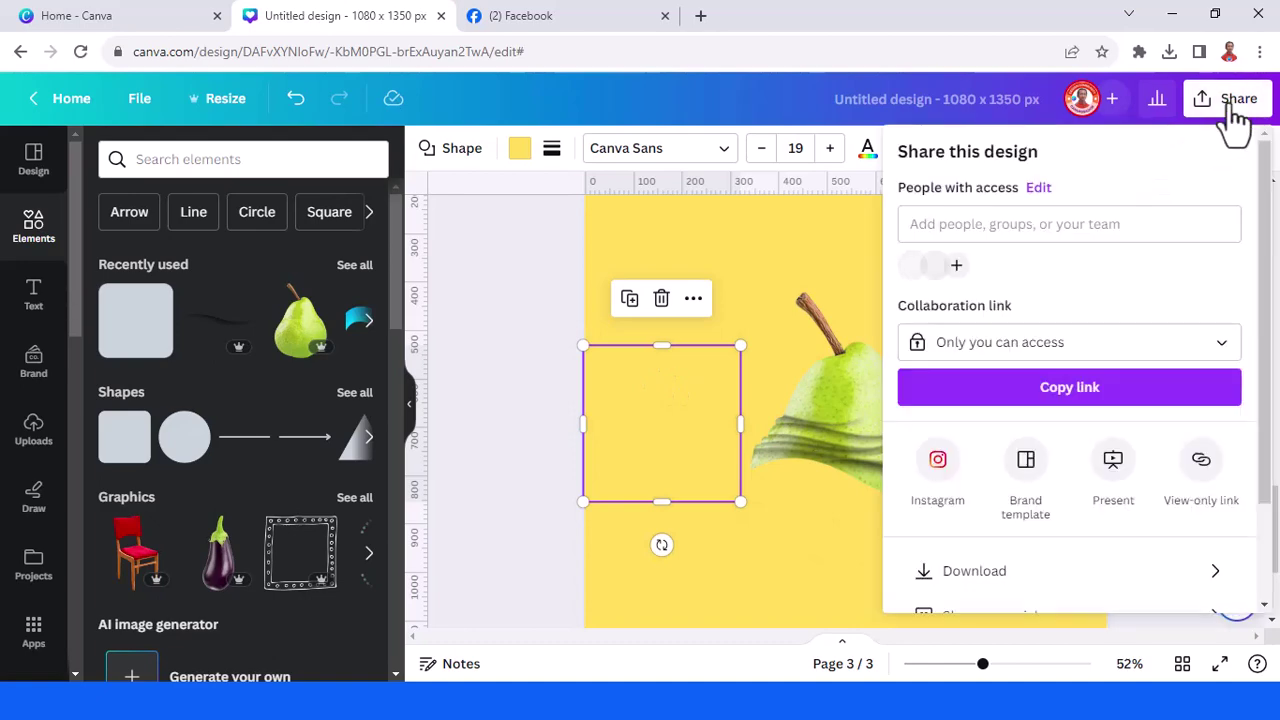
click(1005, 572)
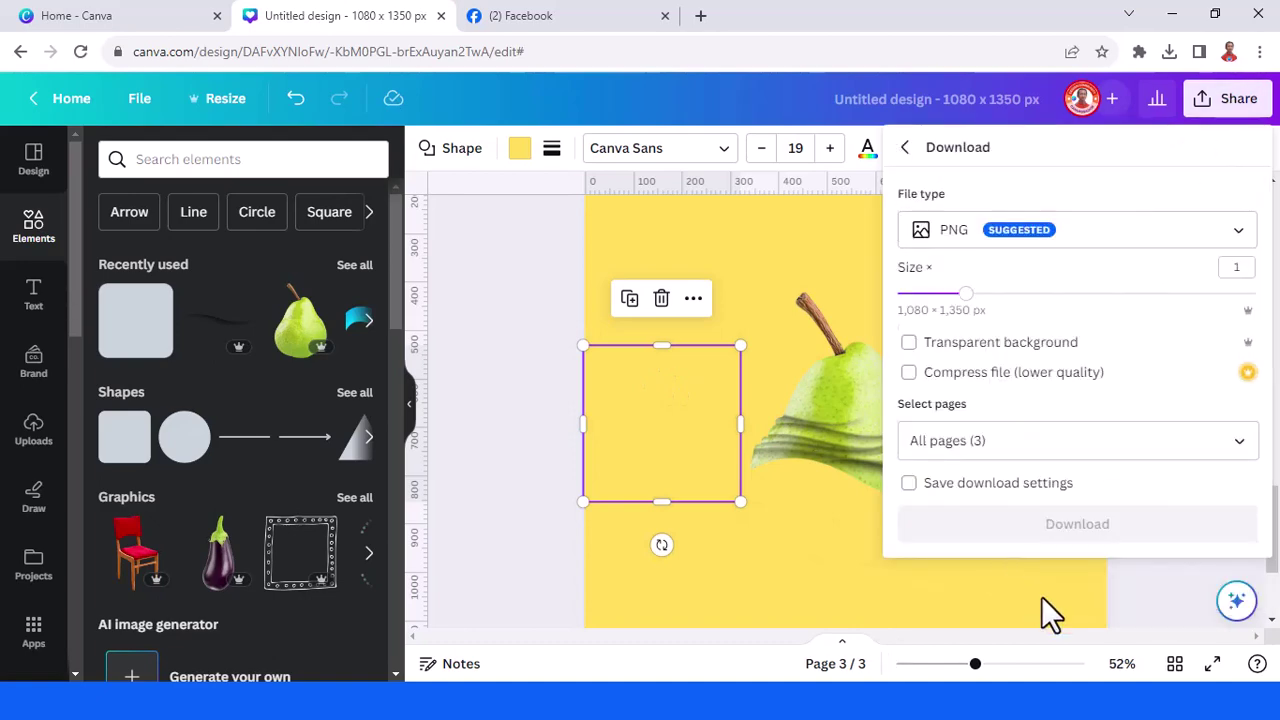
click(1247, 448)
click(1020, 150)
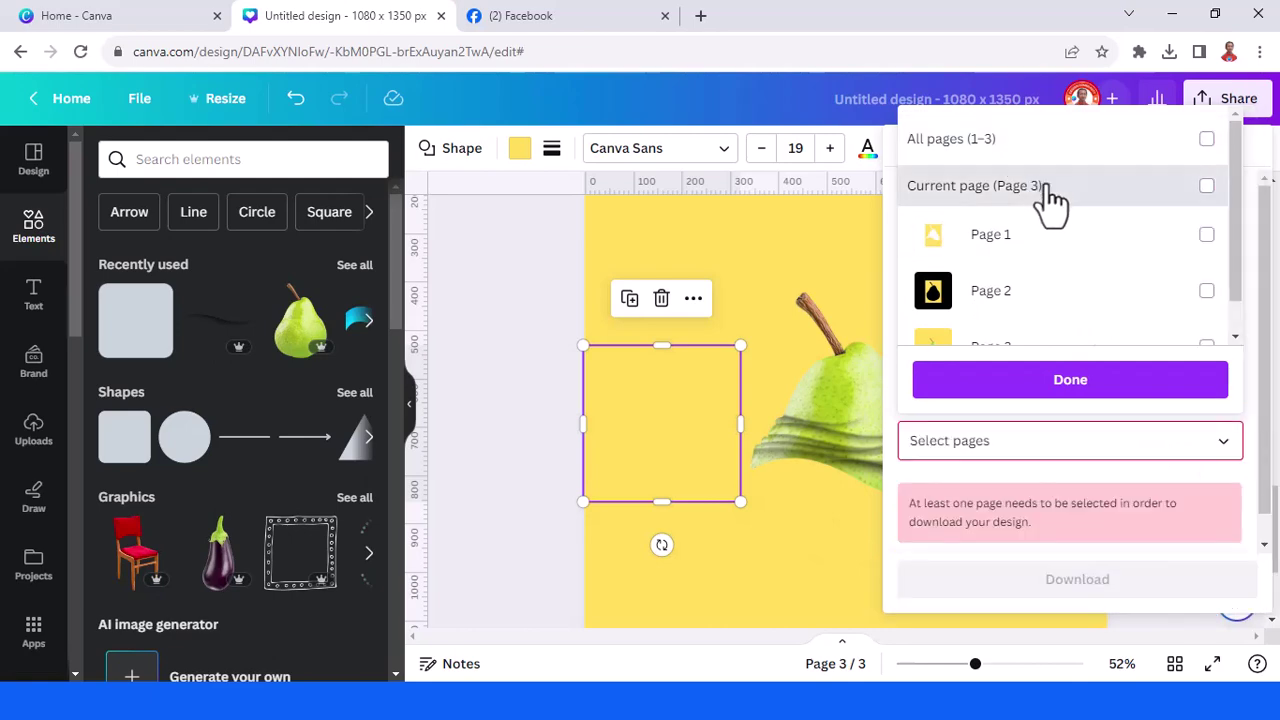
click(1047, 190)
click(1092, 382)
click(1100, 528)
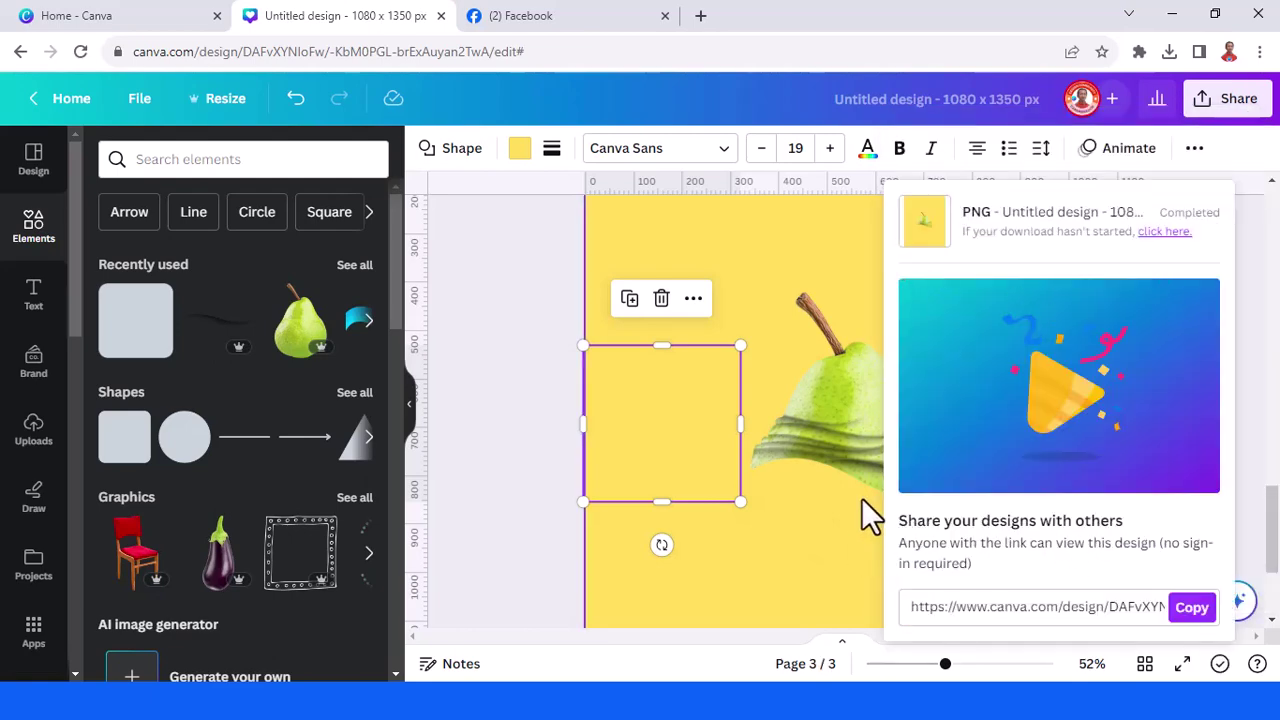
Upload the newly downloaded page 3 PNG and place it on page 2 over the pear cutout
scroll(683, 461, down, 3)
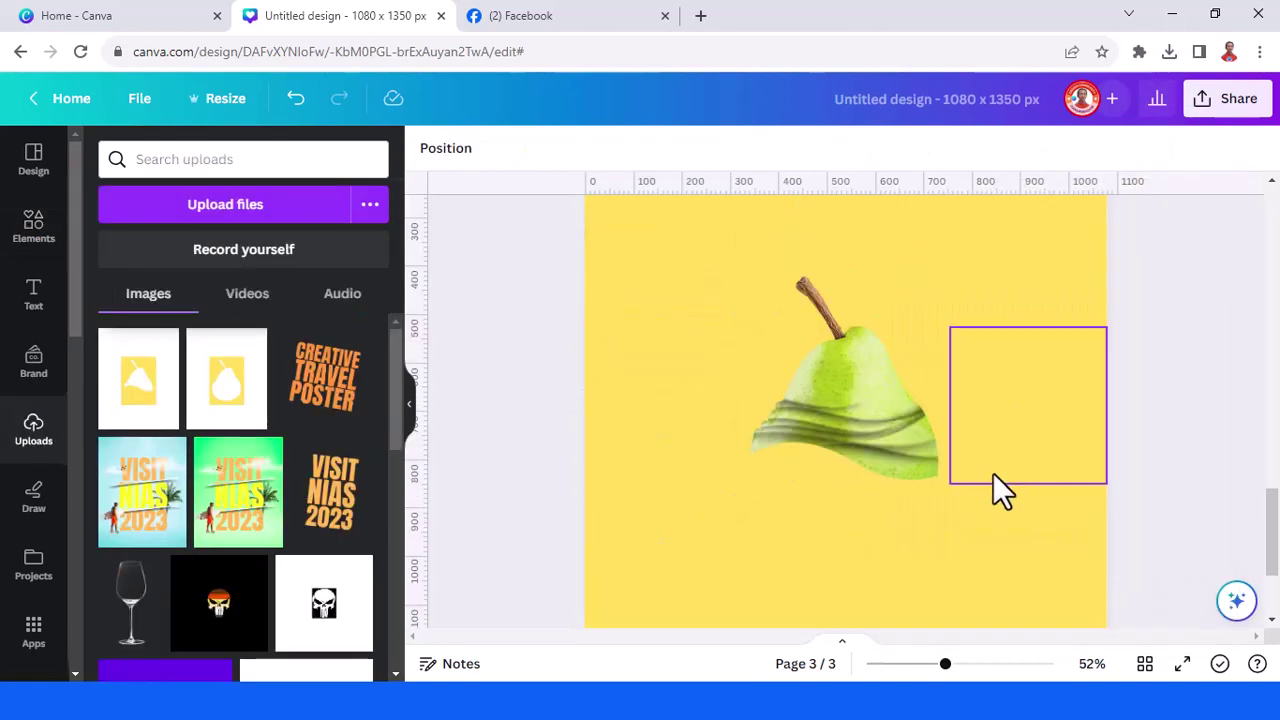
scroll(993, 473, up, 10)
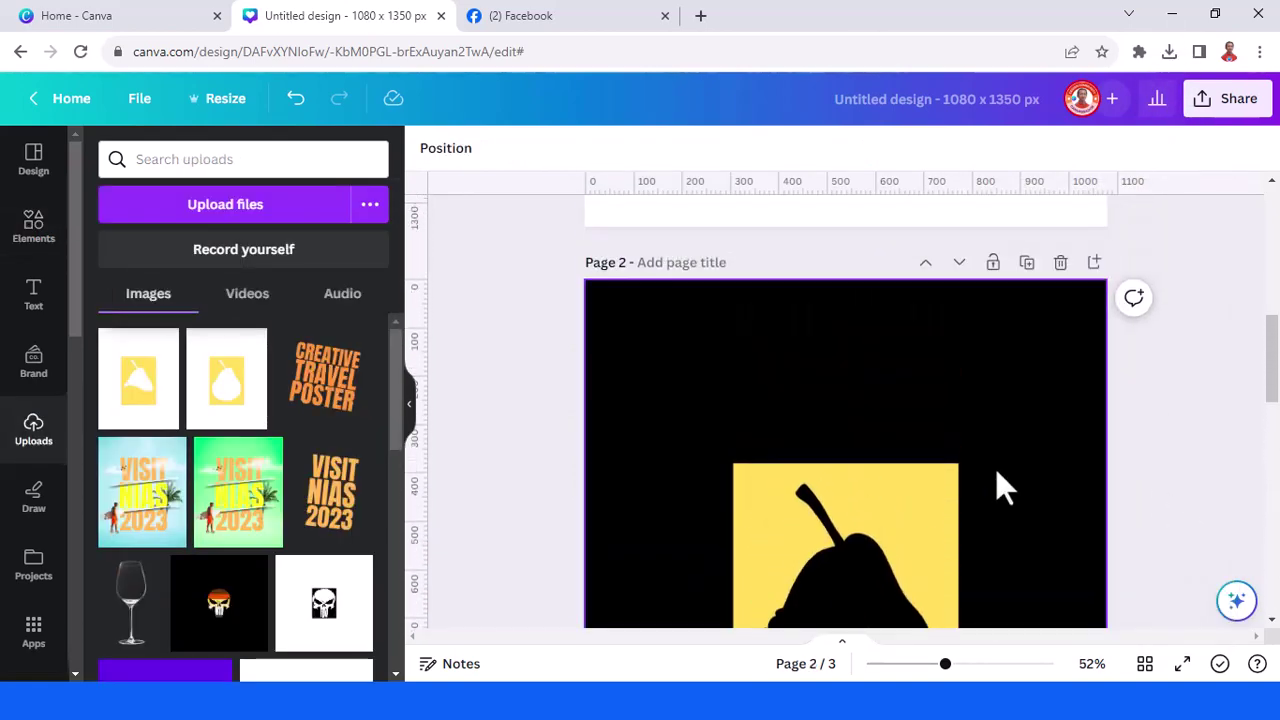
scroll(1020, 451, down, 2)
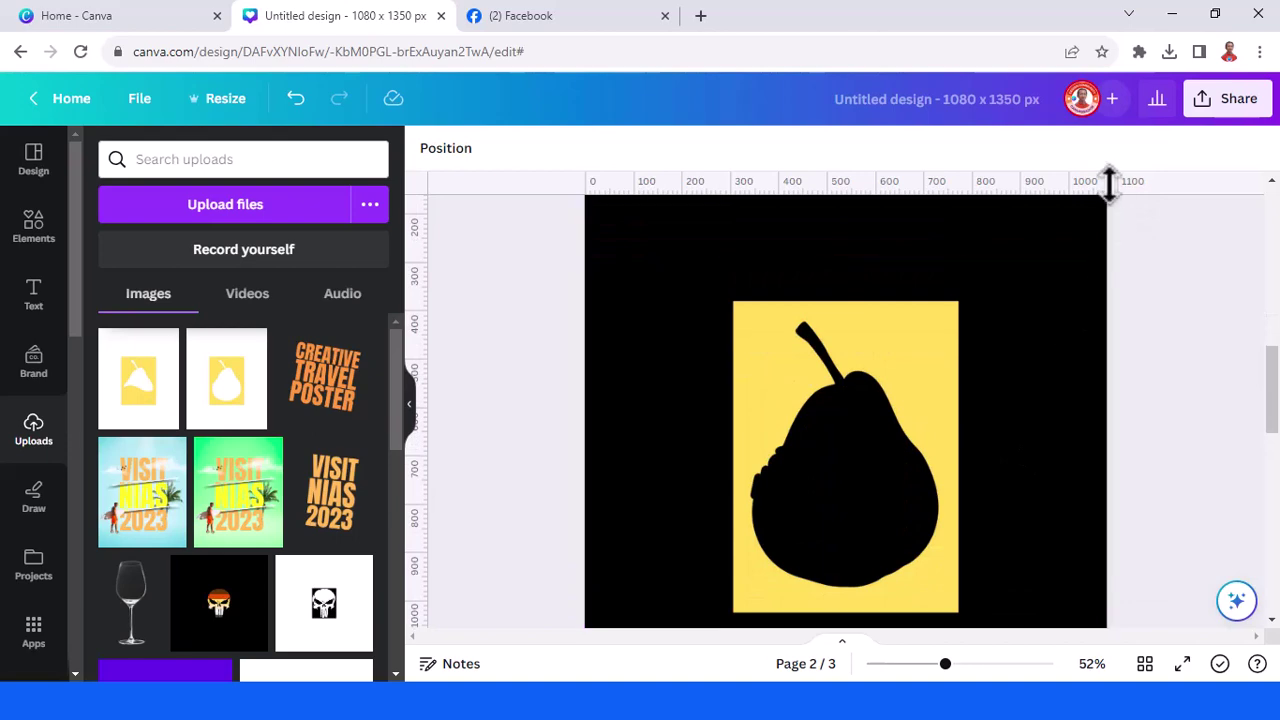
click(1169, 52)
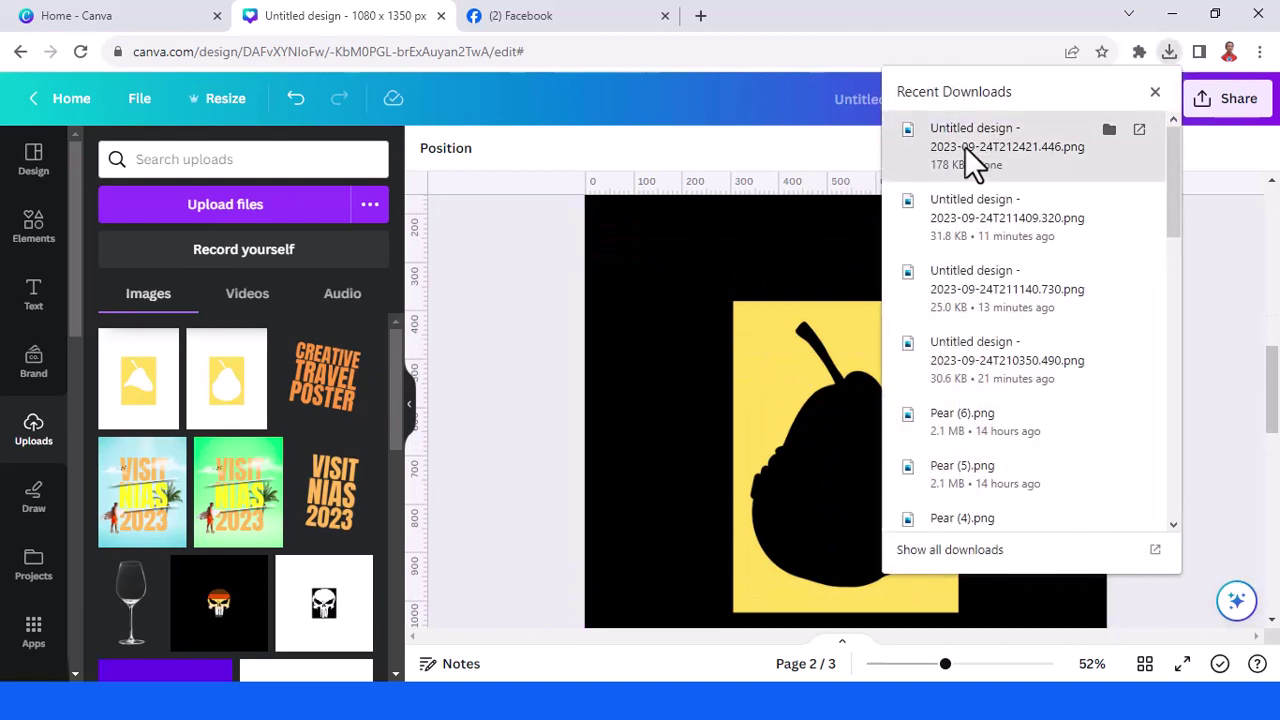
drag(765, 248, 721, 383)
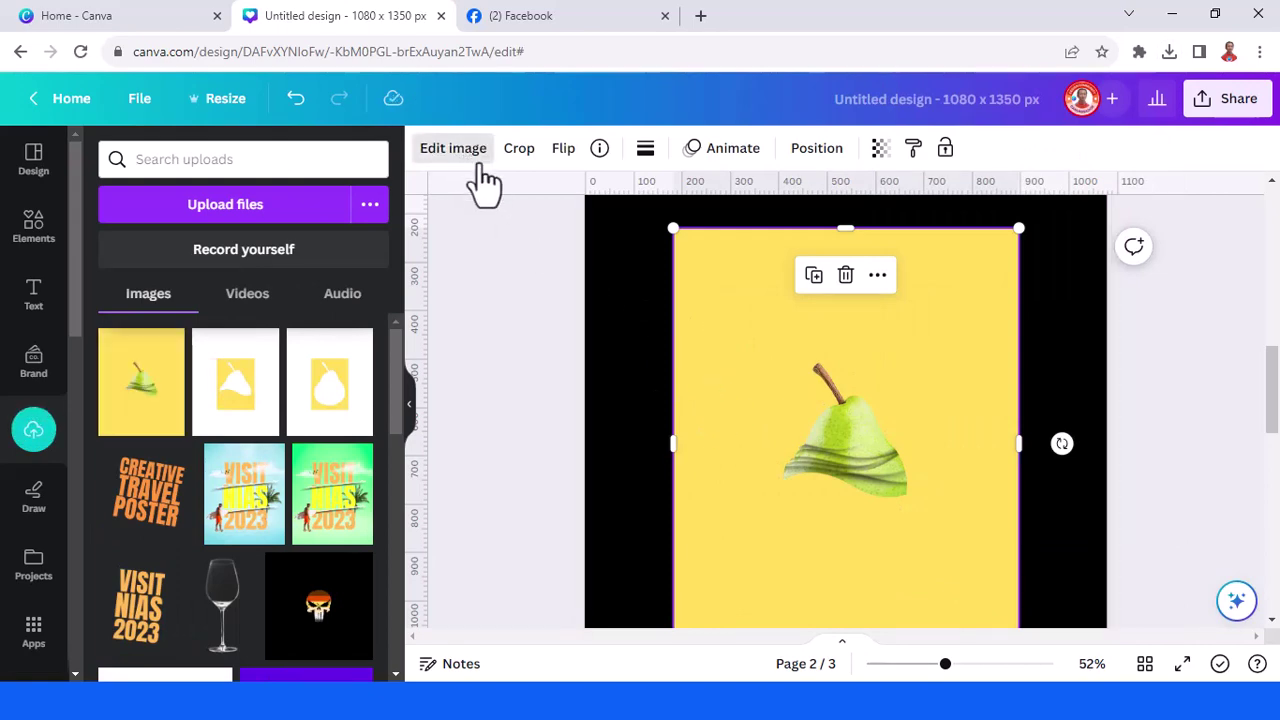
Remove the background from the placed pear image and enlarge it to fill page 2, aligned with the yellow cutout
click(466, 154)
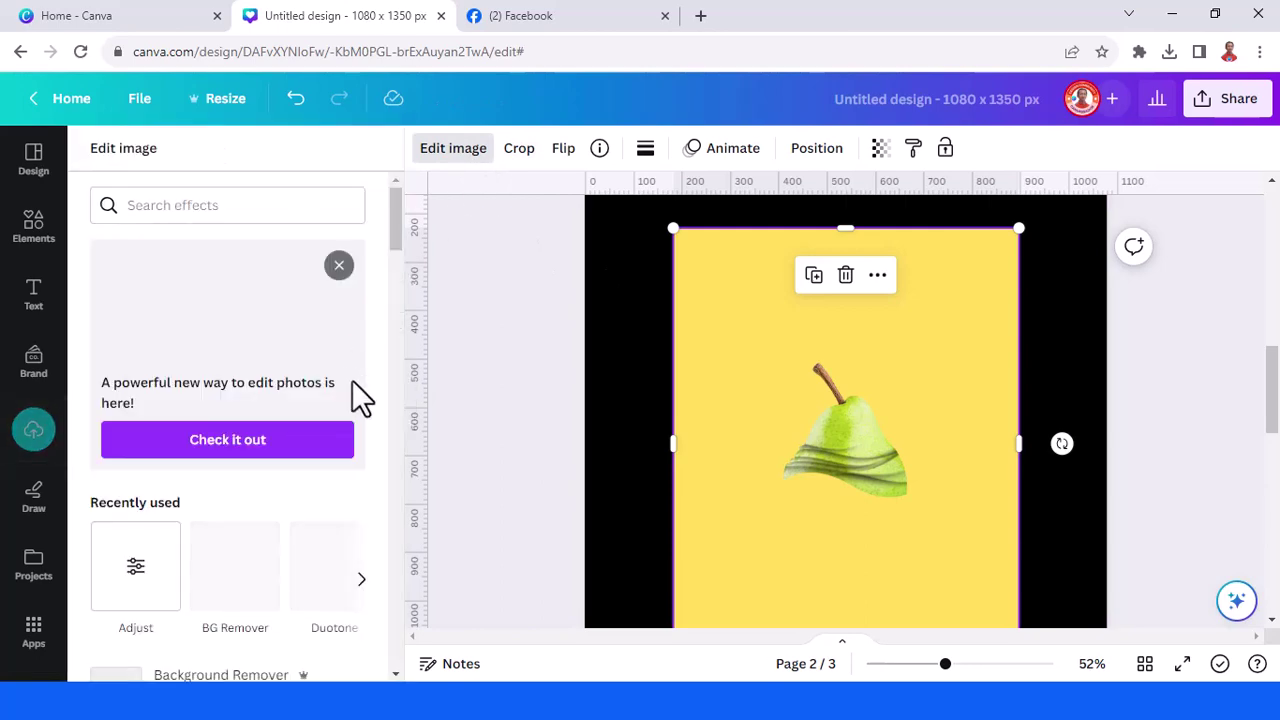
click(238, 571)
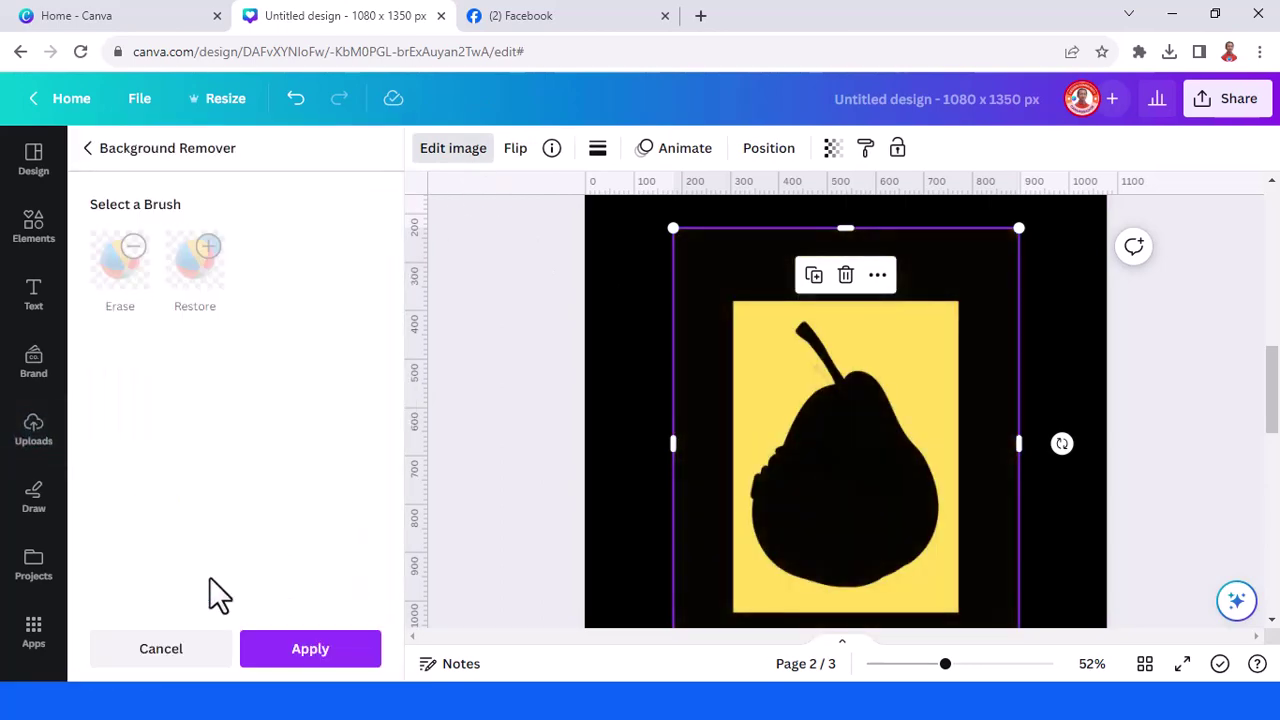
click(323, 651)
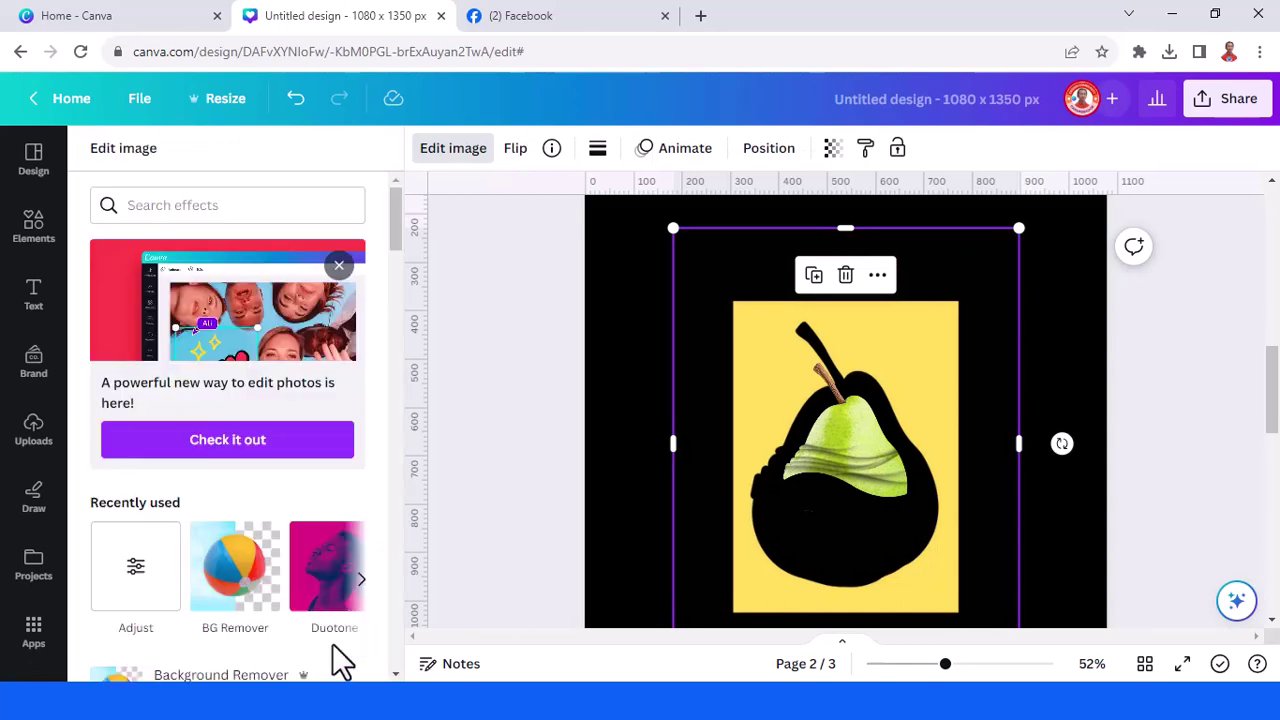
scroll(770, 520, down, 3)
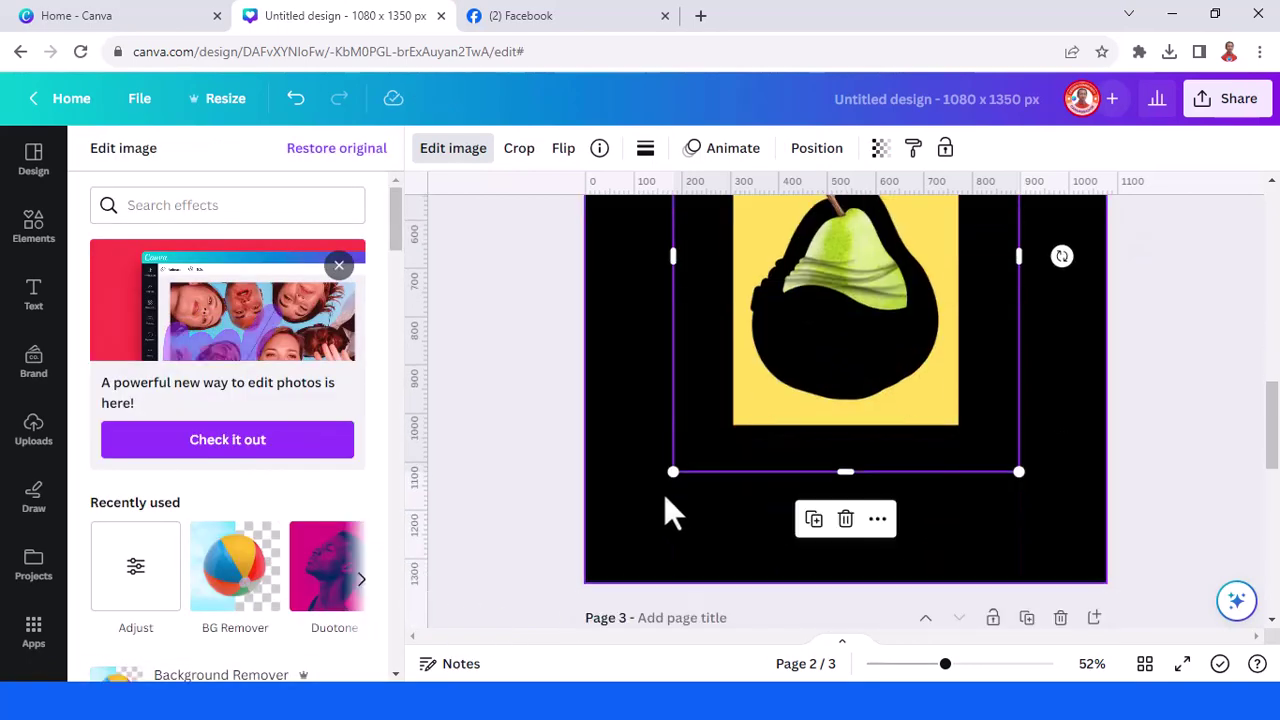
drag(670, 472, 573, 579)
scroll(850, 400, up, 5)
drag(1107, 212, 1108, 224)
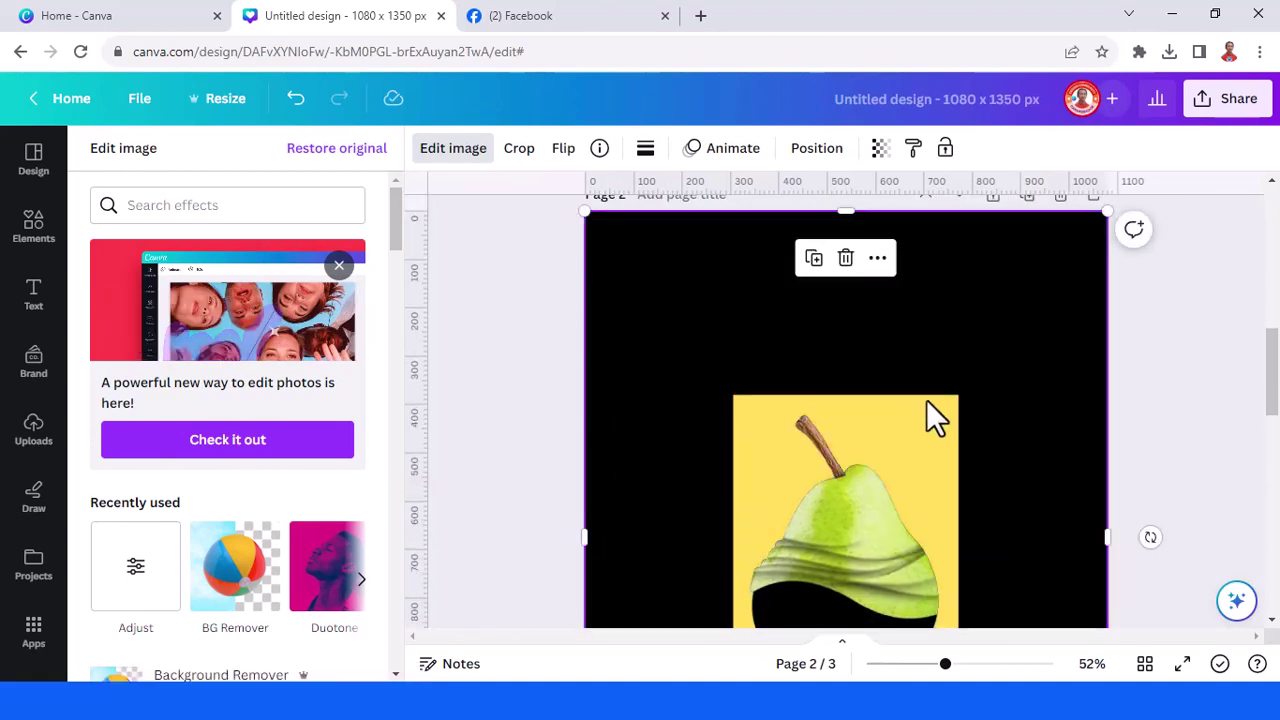
Crop the bottom of the pear image up to just below the yellow frame
scroll(924, 401, down, 1)
scroll(927, 420, down, 1)
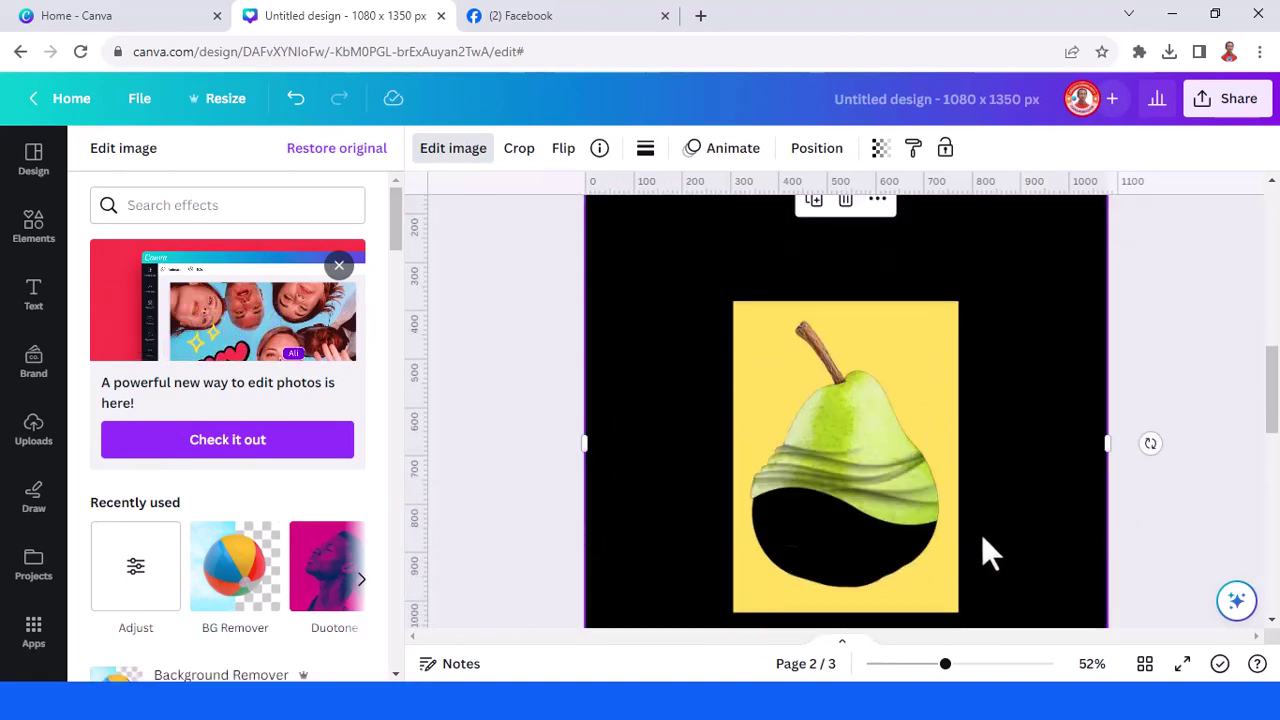
scroll(980, 550, down, 3)
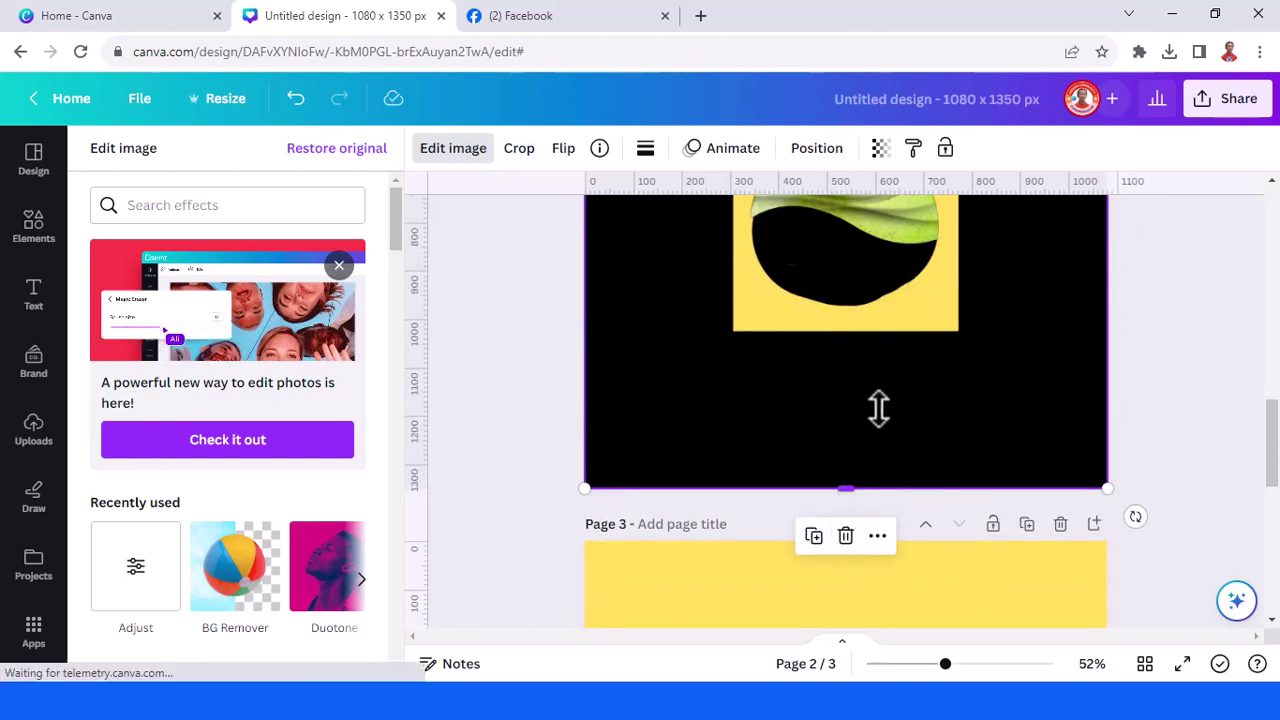
drag(878, 408, 874, 370)
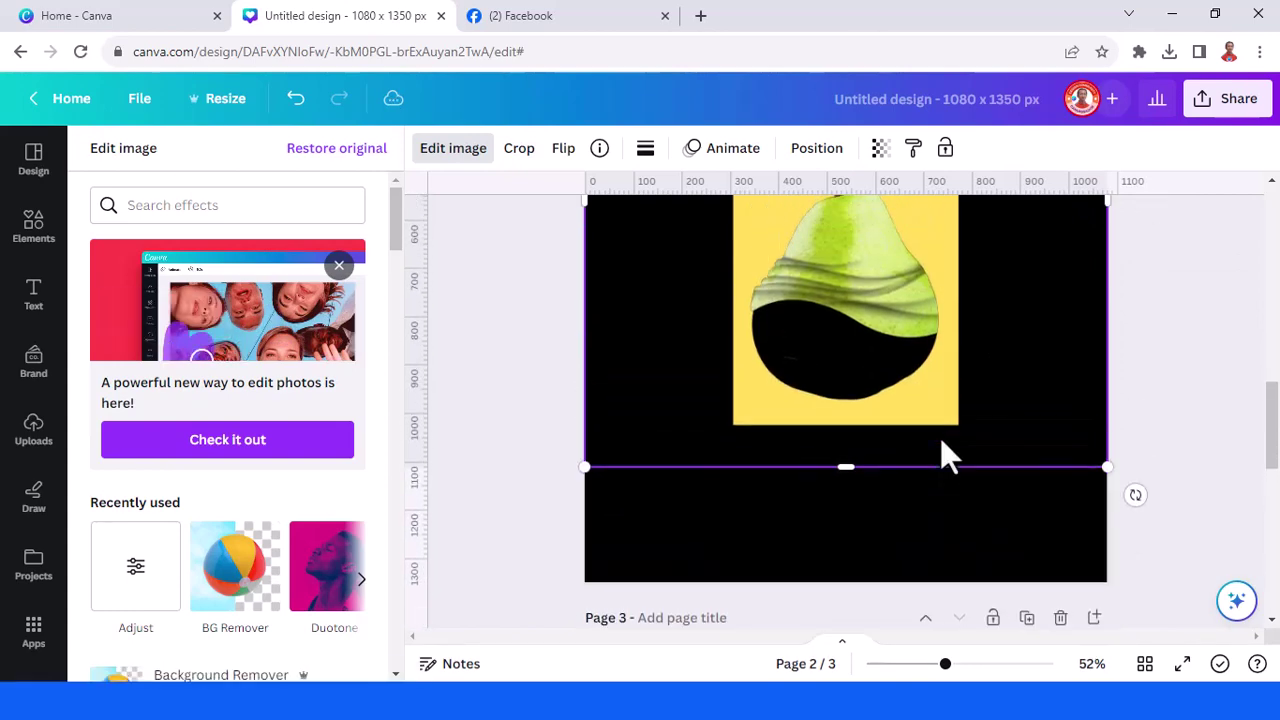
scroll(877, 474, up, 2)
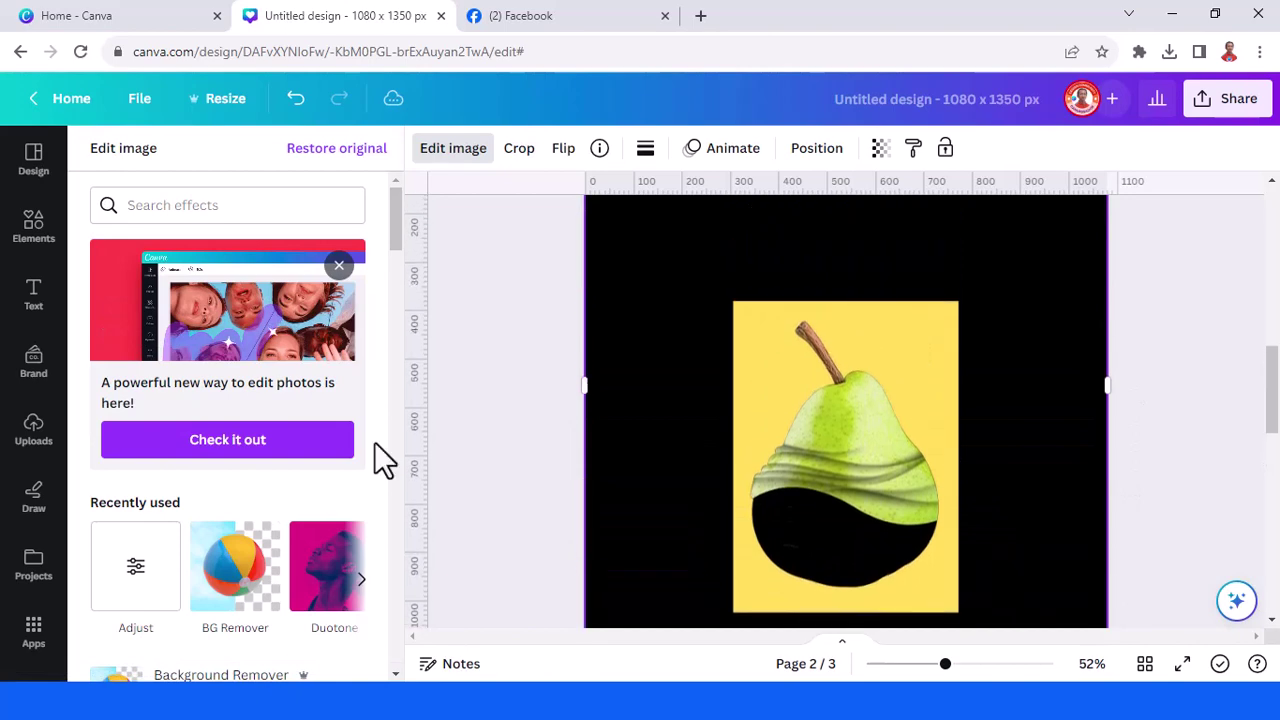
Add the recently used "Before and After Body Young Man Fat Belly" photo to page 2 and remove its background
click(34, 232)
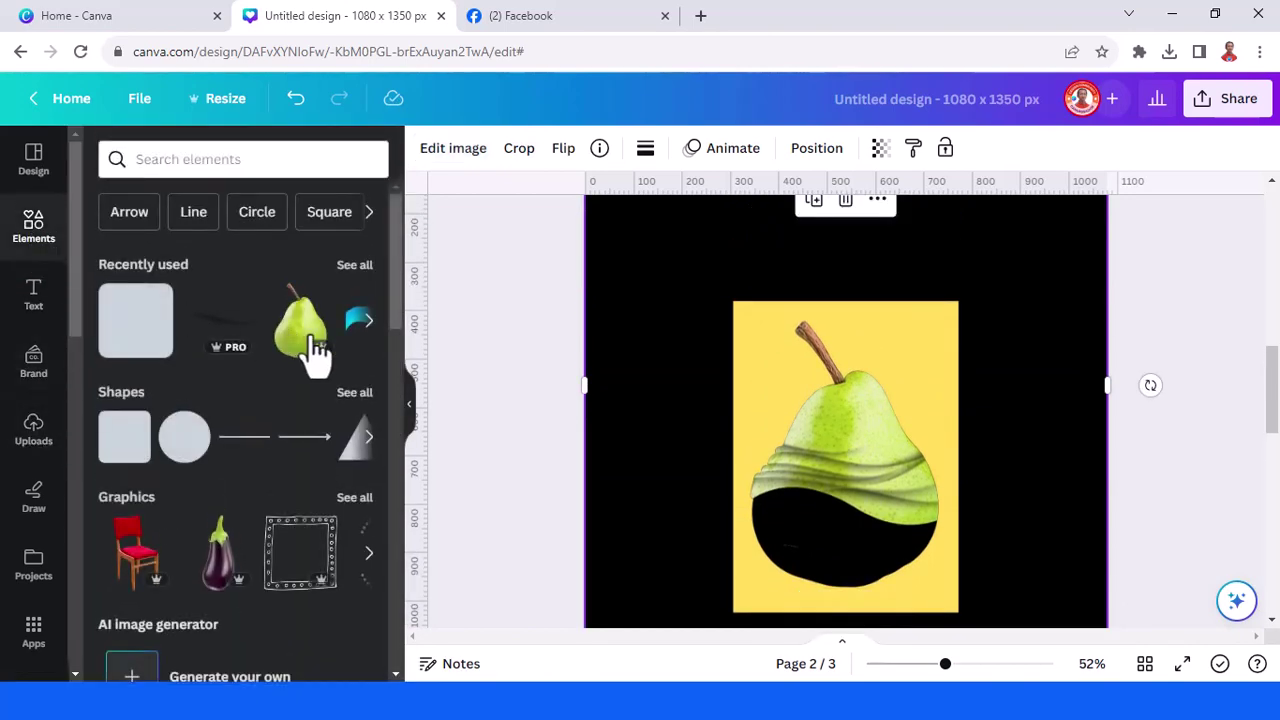
click(354, 266)
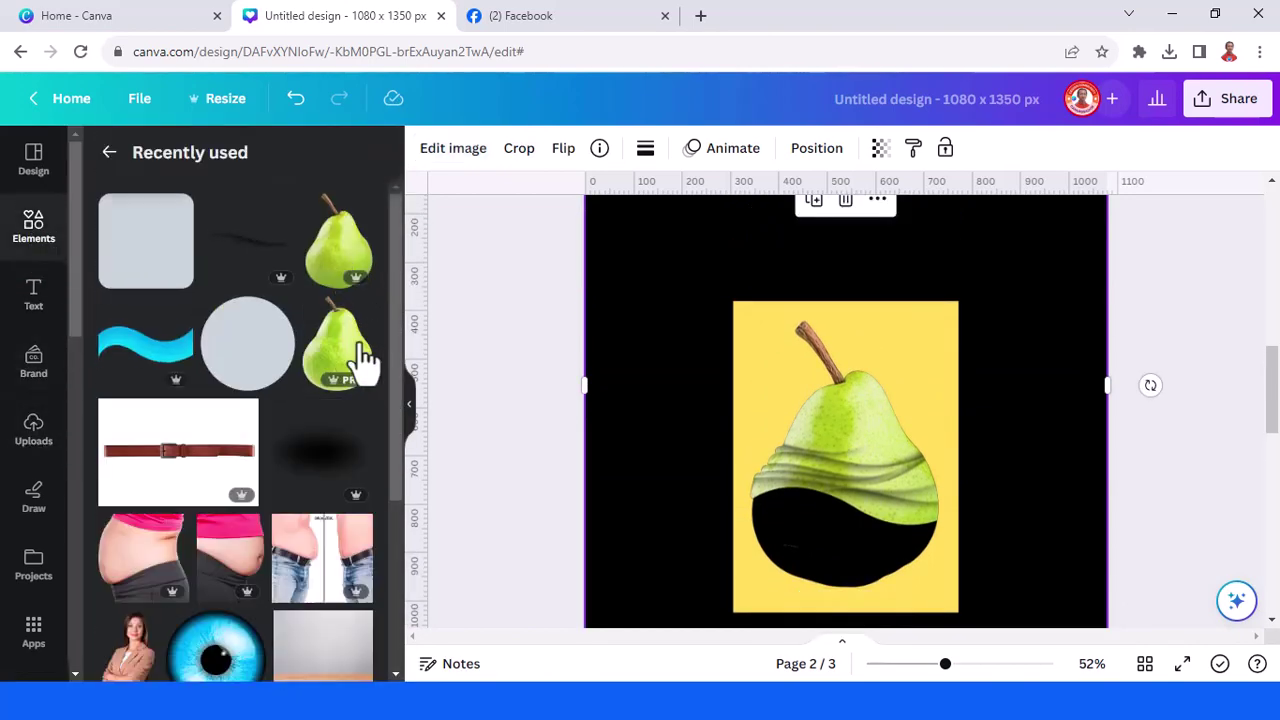
scroll(318, 402, down, 2)
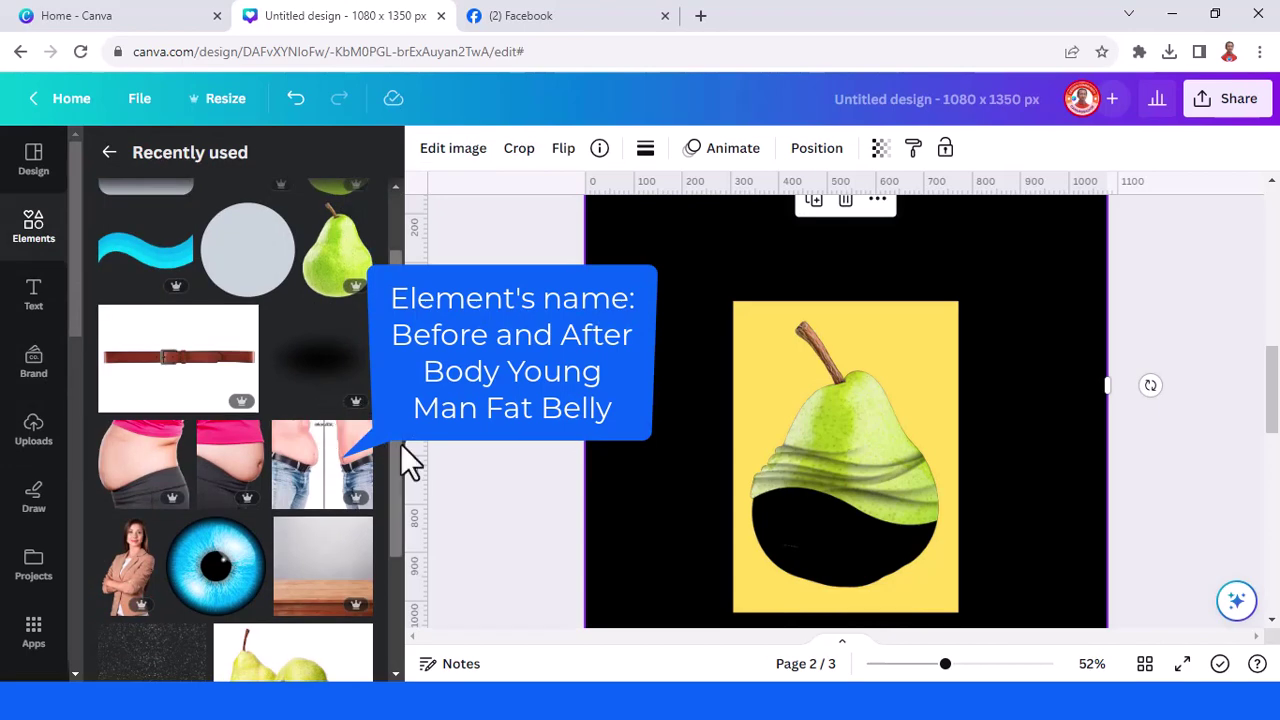
click(312, 470)
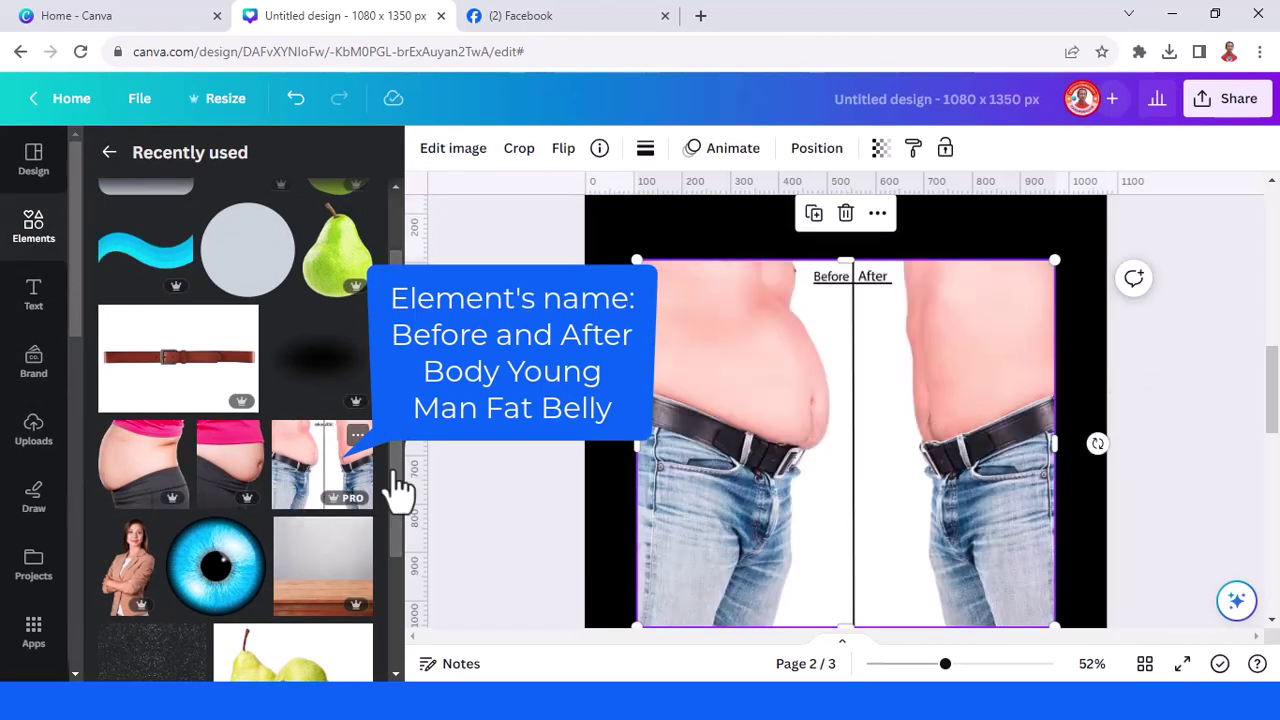
click(460, 160)
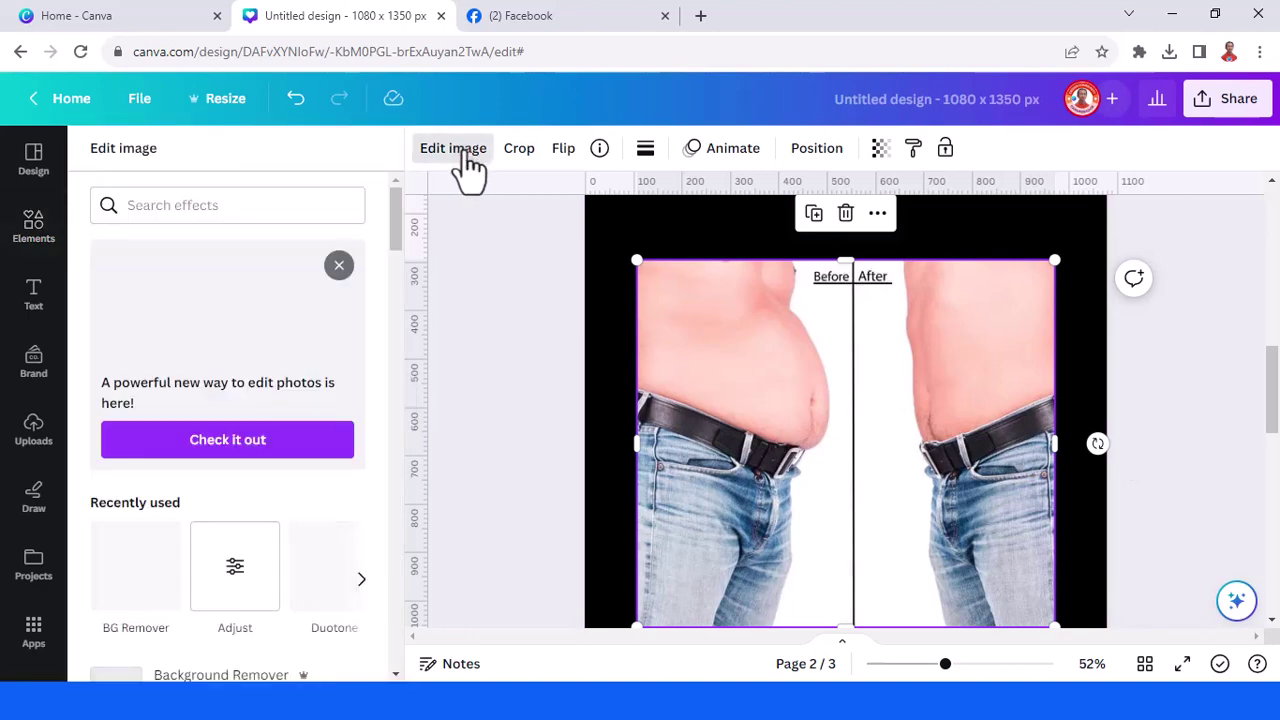
click(150, 575)
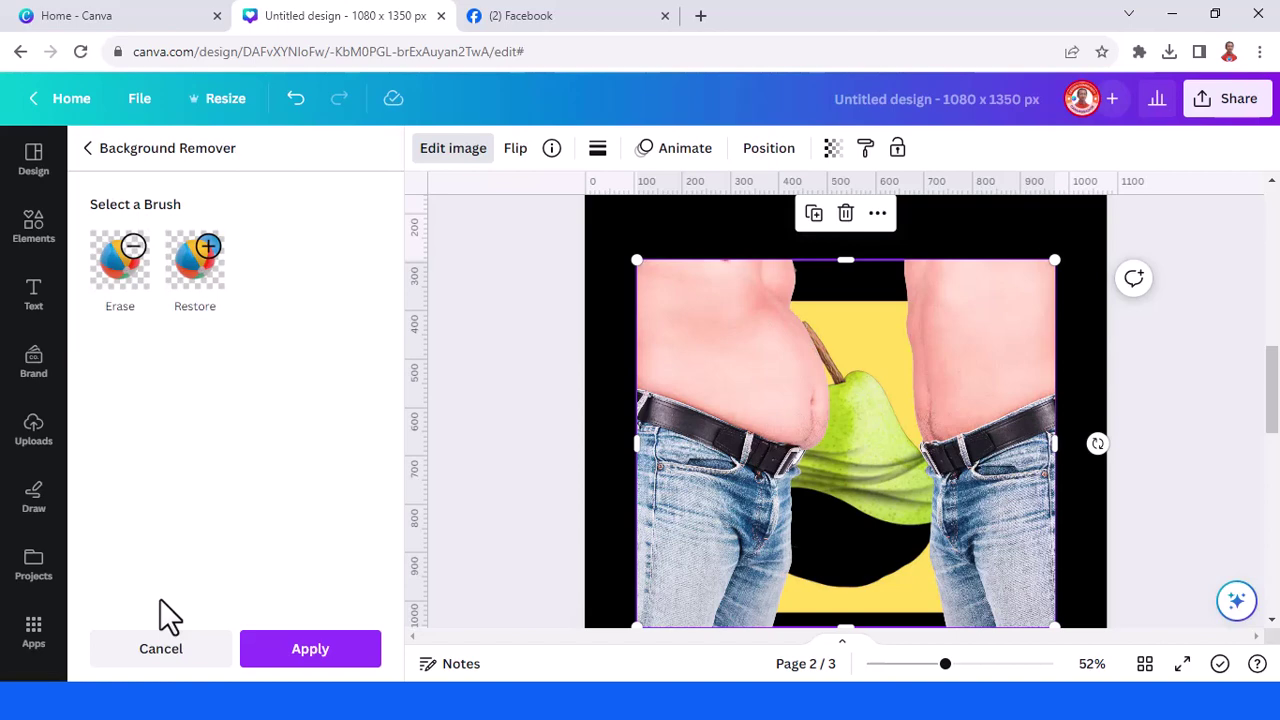
Erase the black belt beneath the fat belly in the body photo, using the background remover's Erase brush at size 76
click(118, 279)
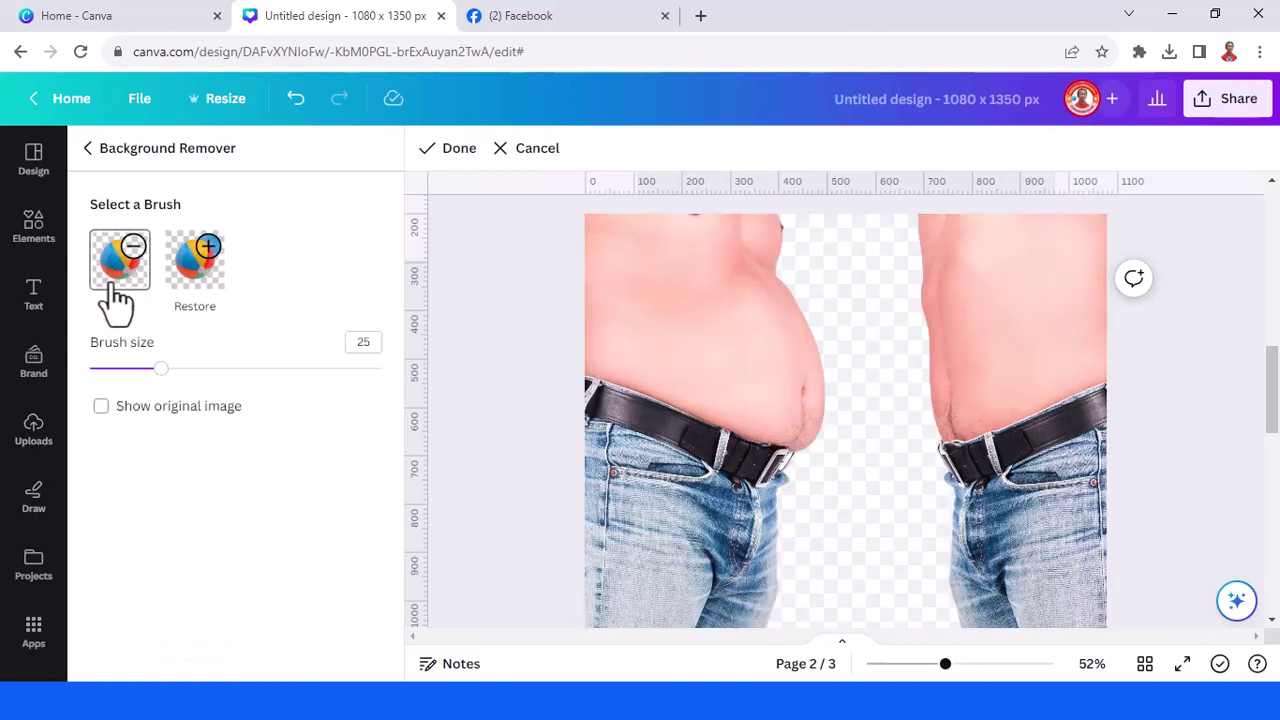
click(986, 665)
drag(897, 637, 758, 640)
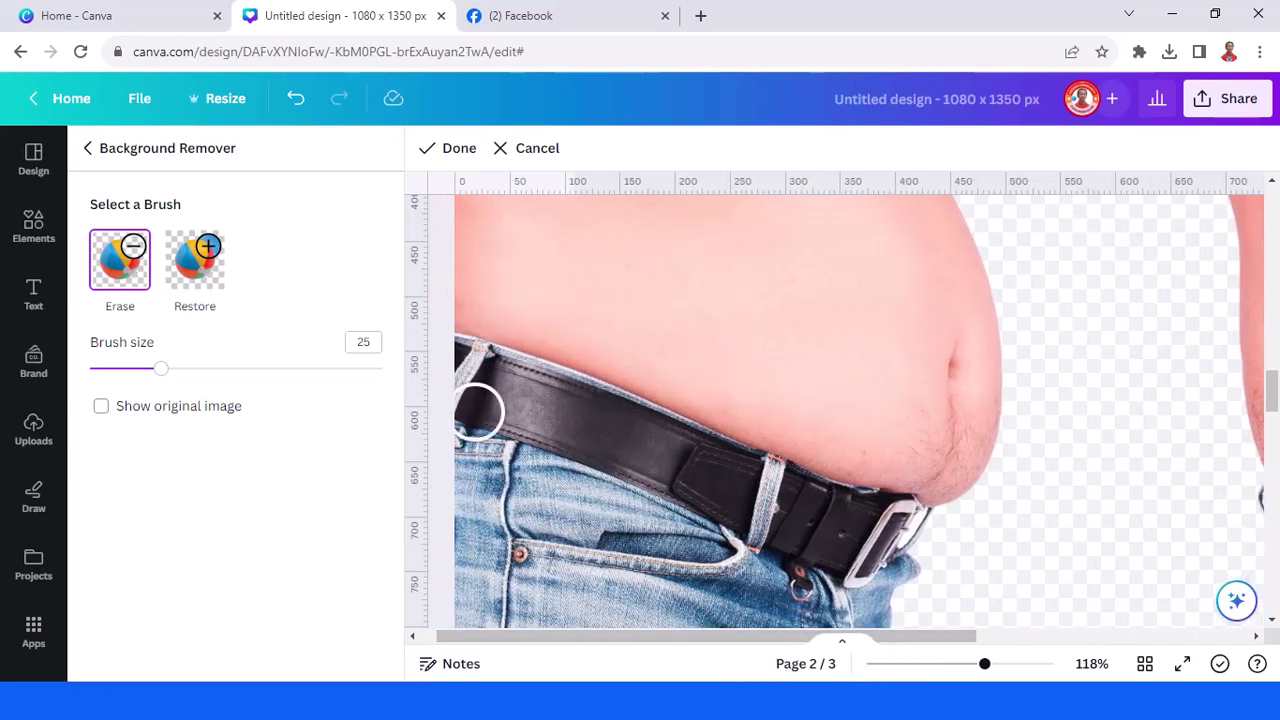
click(311, 369)
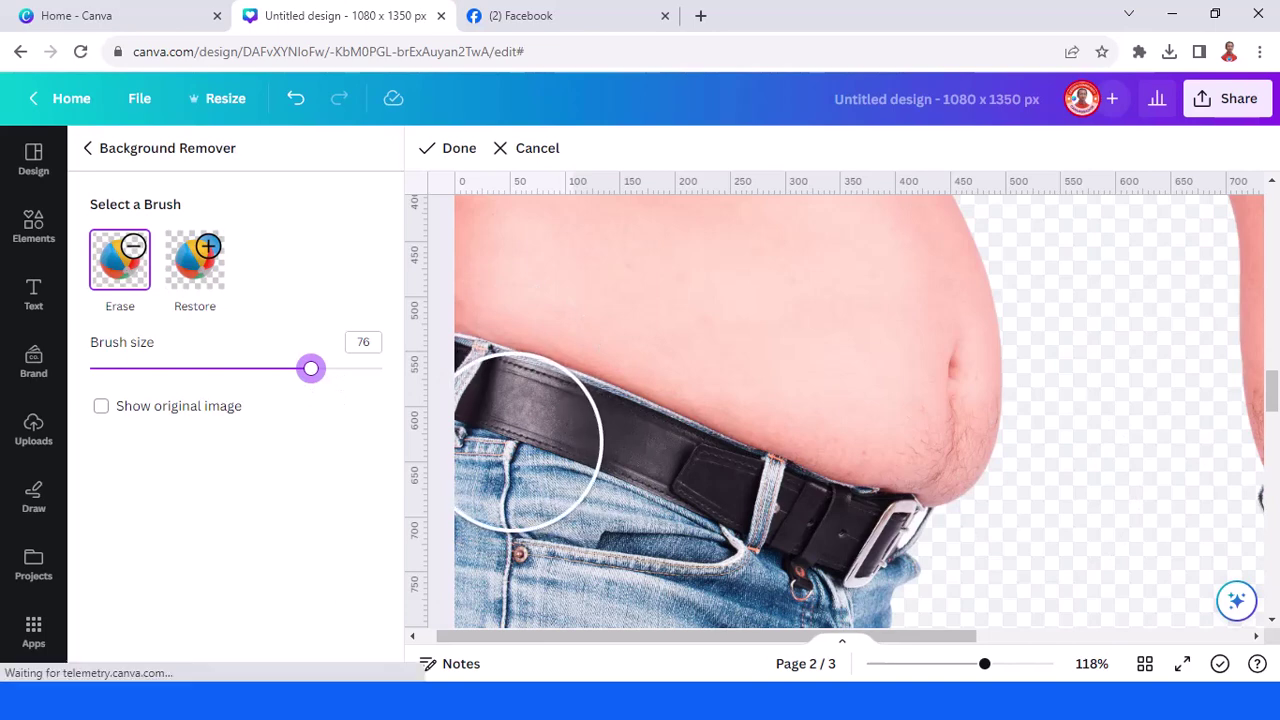
click(530, 443)
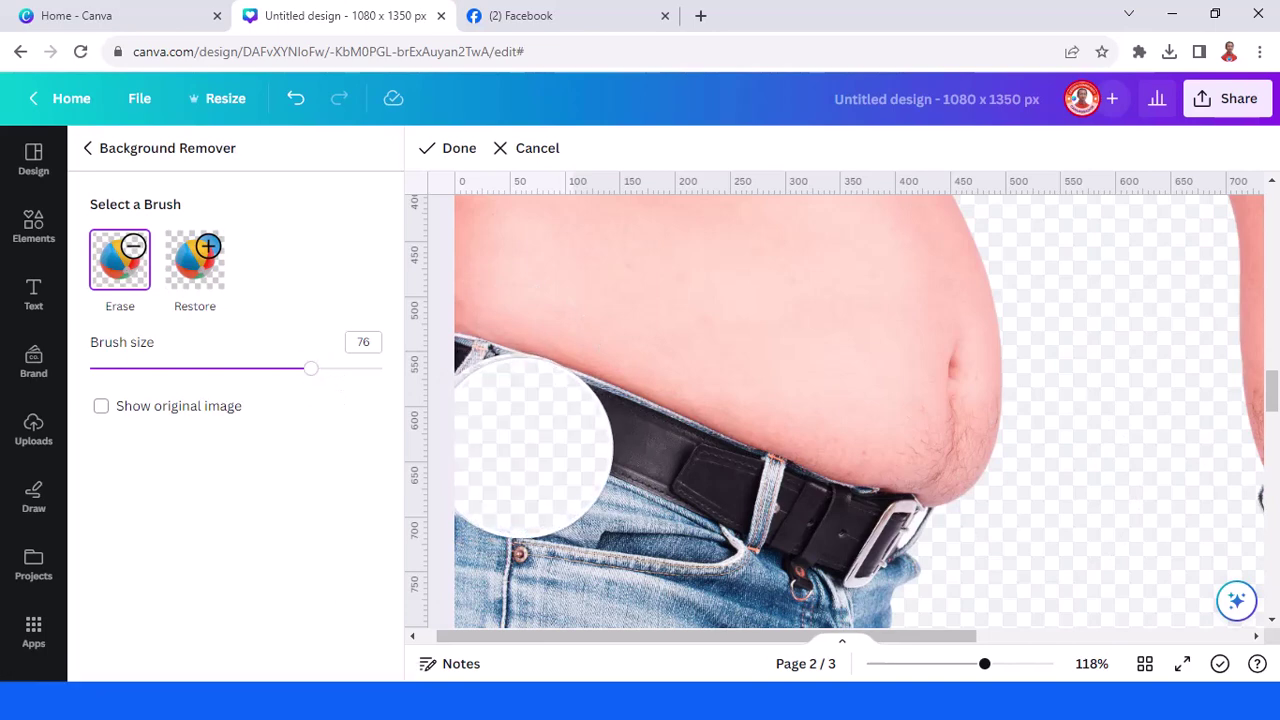
mouse_move(521, 446)
mouse_down()
mouse_move(709, 527)
mouse_move(914, 580)
mouse_up()
drag(516, 435, 422, 416)
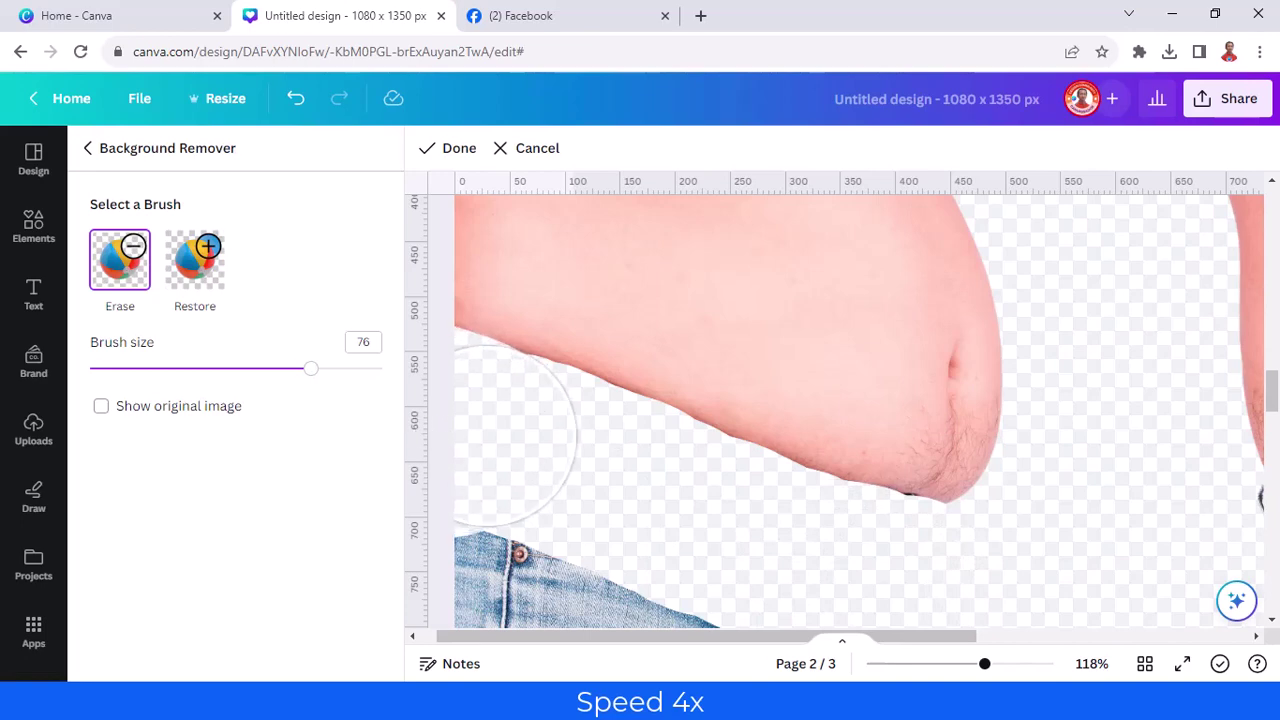
Erase the remaining jeans and the second, slimmer torso so only the fat belly is left, and apply the edit
drag(515, 435, 540, 560)
drag(984, 664, 930, 665)
mouse_move(786, 522)
mouse_down()
mouse_move(651, 591)
mouse_move(865, 591)
mouse_move(930, 342)
mouse_move(1067, 294)
mouse_move(1003, 390)
mouse_move(1045, 365)
mouse_move(1044, 589)
mouse_move(964, 575)
mouse_move(939, 434)
mouse_move(994, 576)
mouse_up()
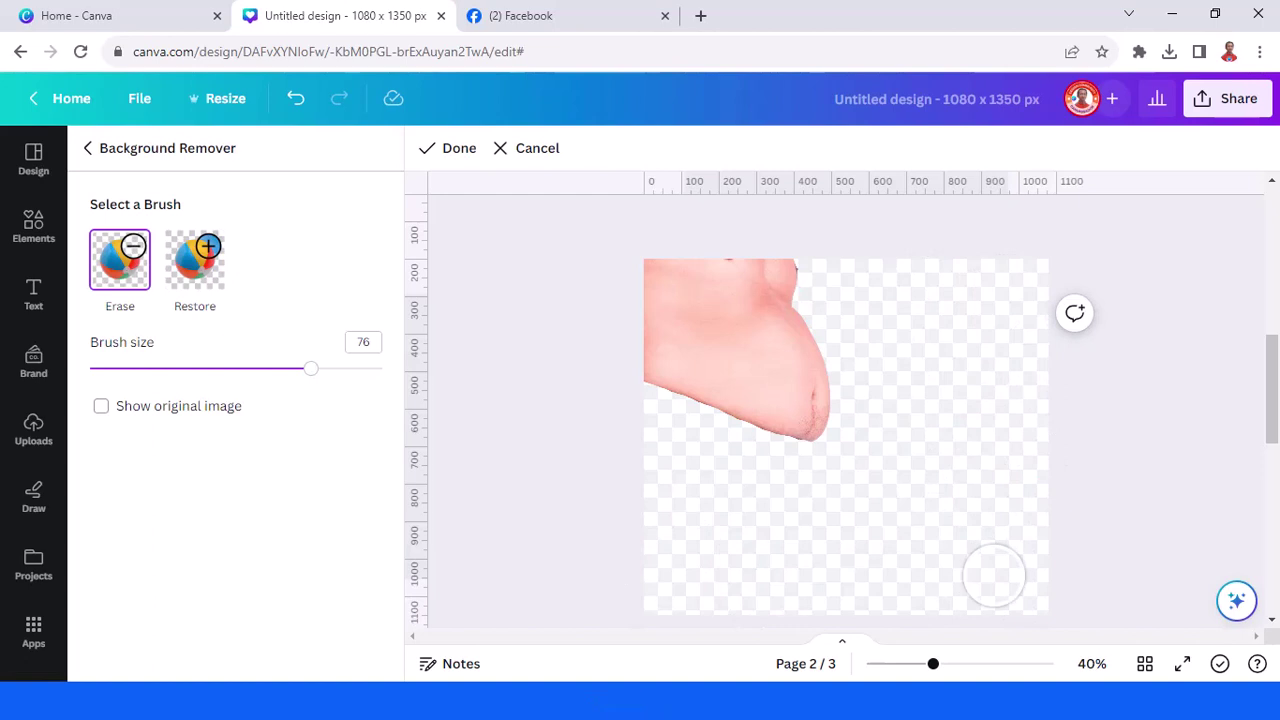
click(455, 168)
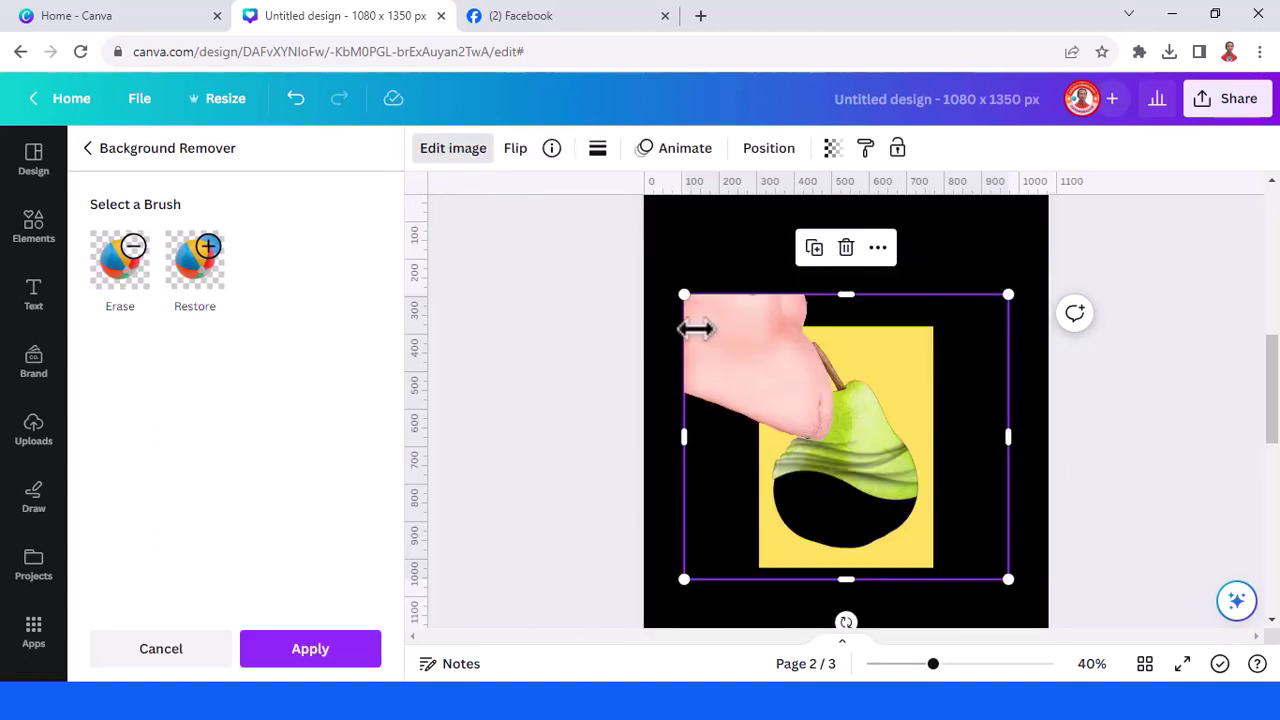
click(337, 666)
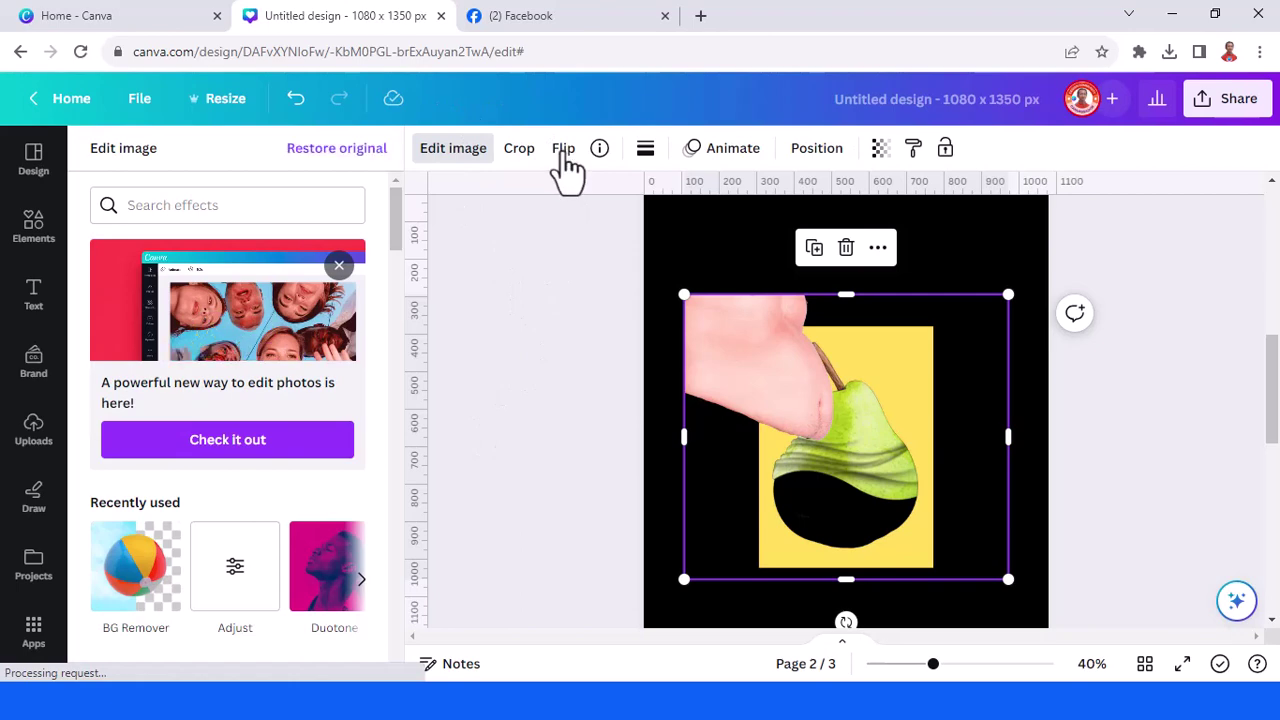
Flip the belly image horizontally, shrink it to roughly half size, and place it over the lower part of the pear
click(564, 152)
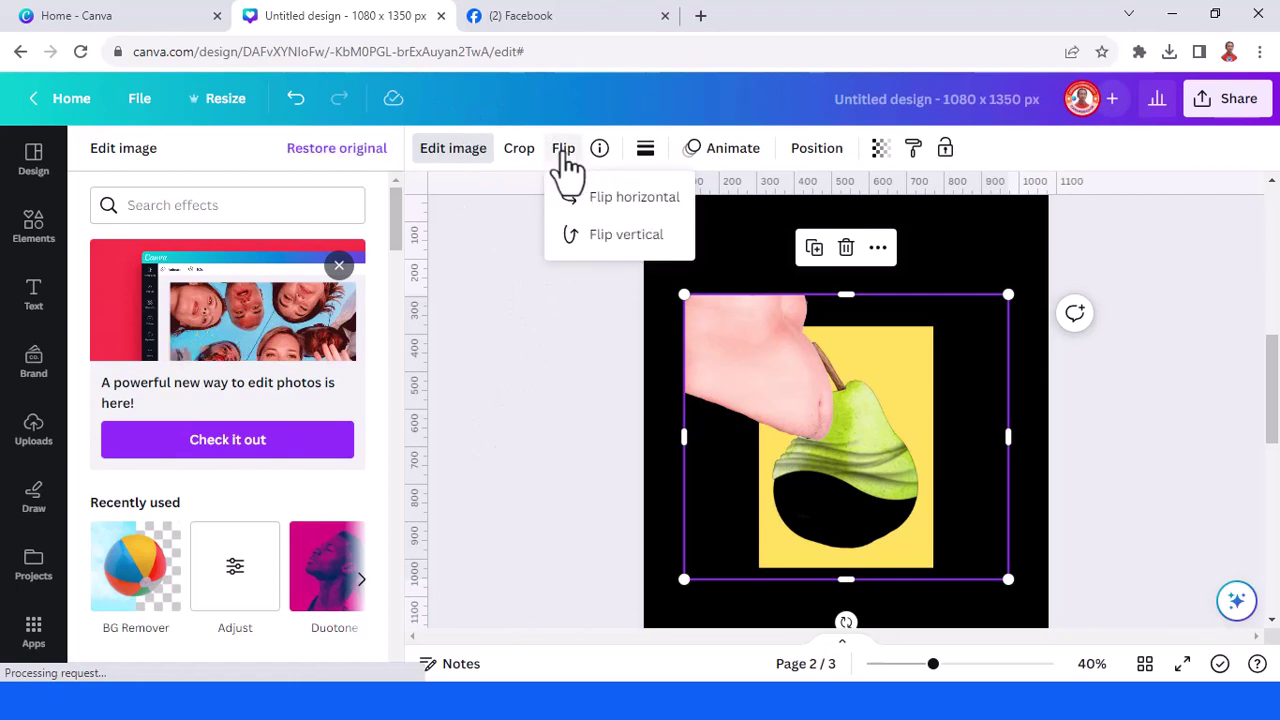
click(620, 206)
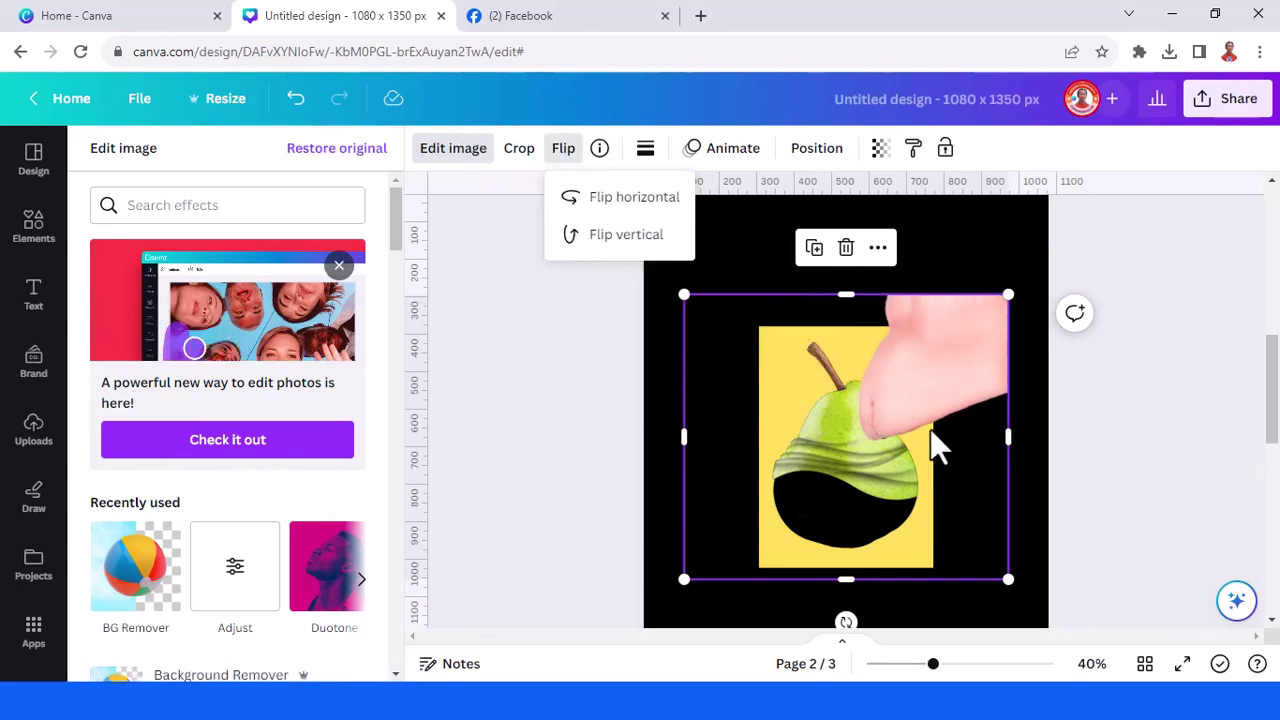
drag(925, 458, 929, 443)
scroll(870, 440, down, 3)
drag(804, 457, 808, 338)
drag(636, 254, 797, 279)
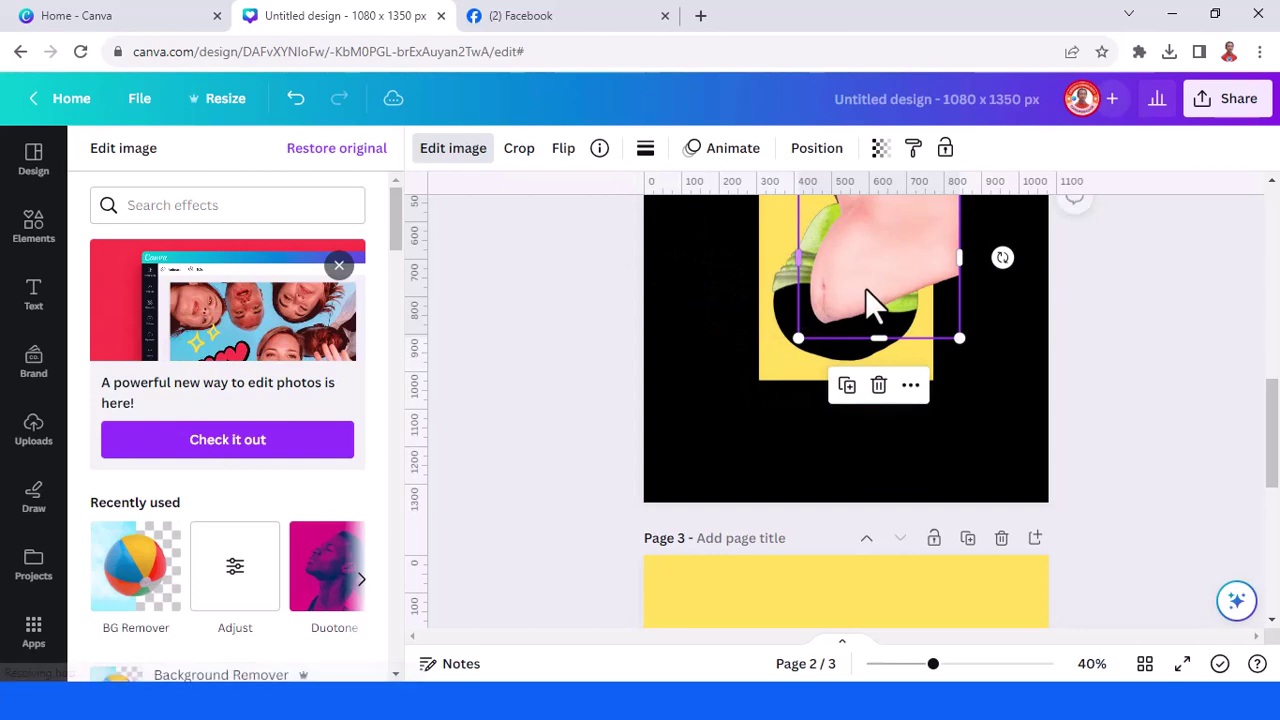
drag(876, 290, 813, 342)
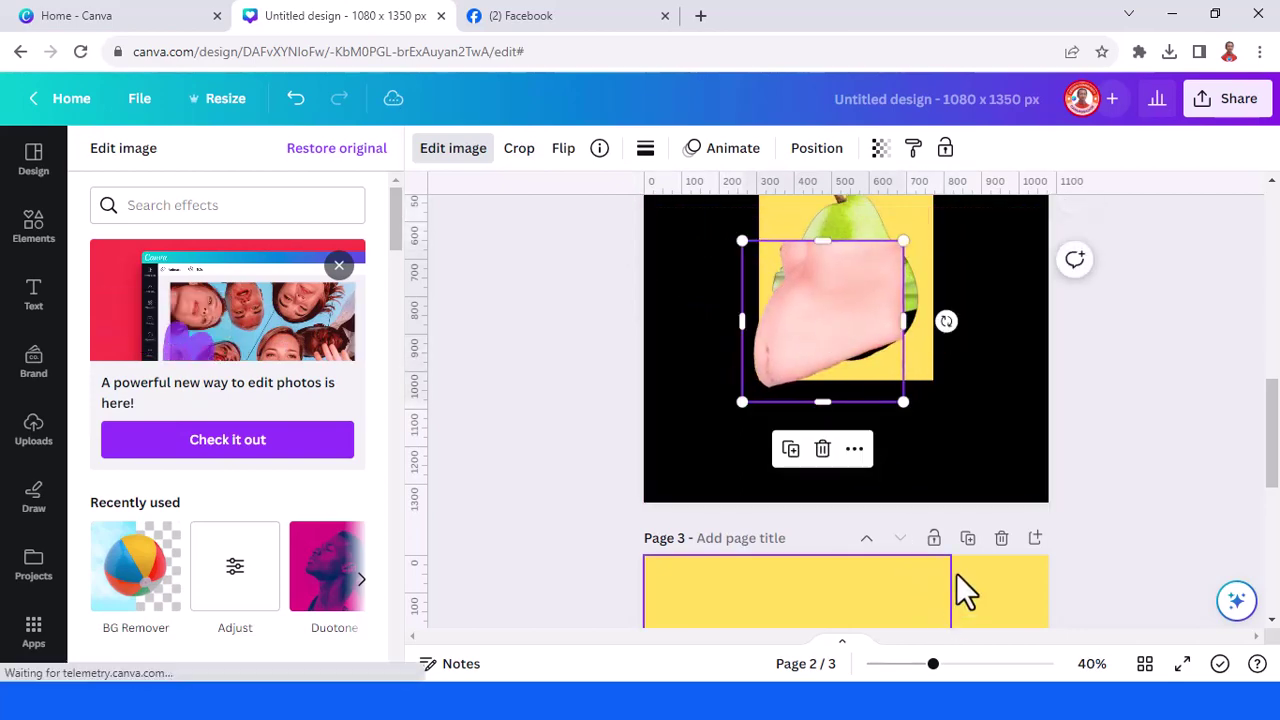
Rotate the belly image slightly clockwise and position it over the black gap beneath the pear's folds
click(970, 667)
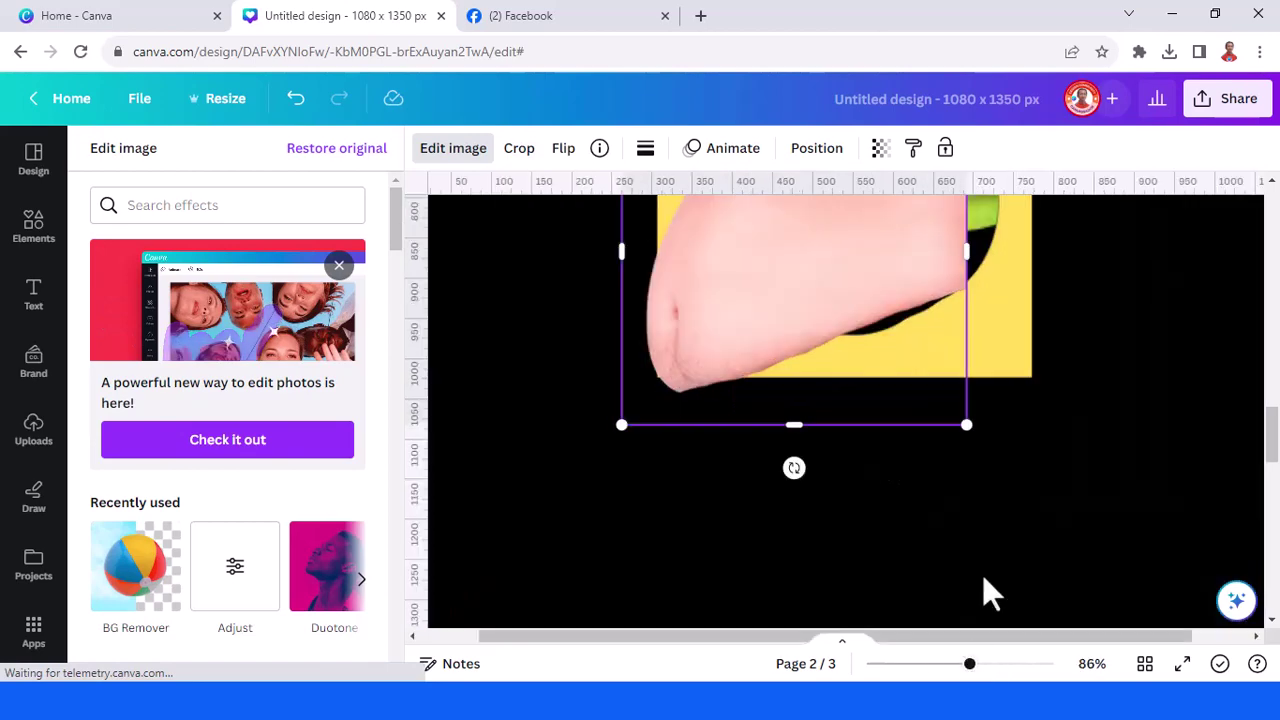
scroll(945, 600, up, 1)
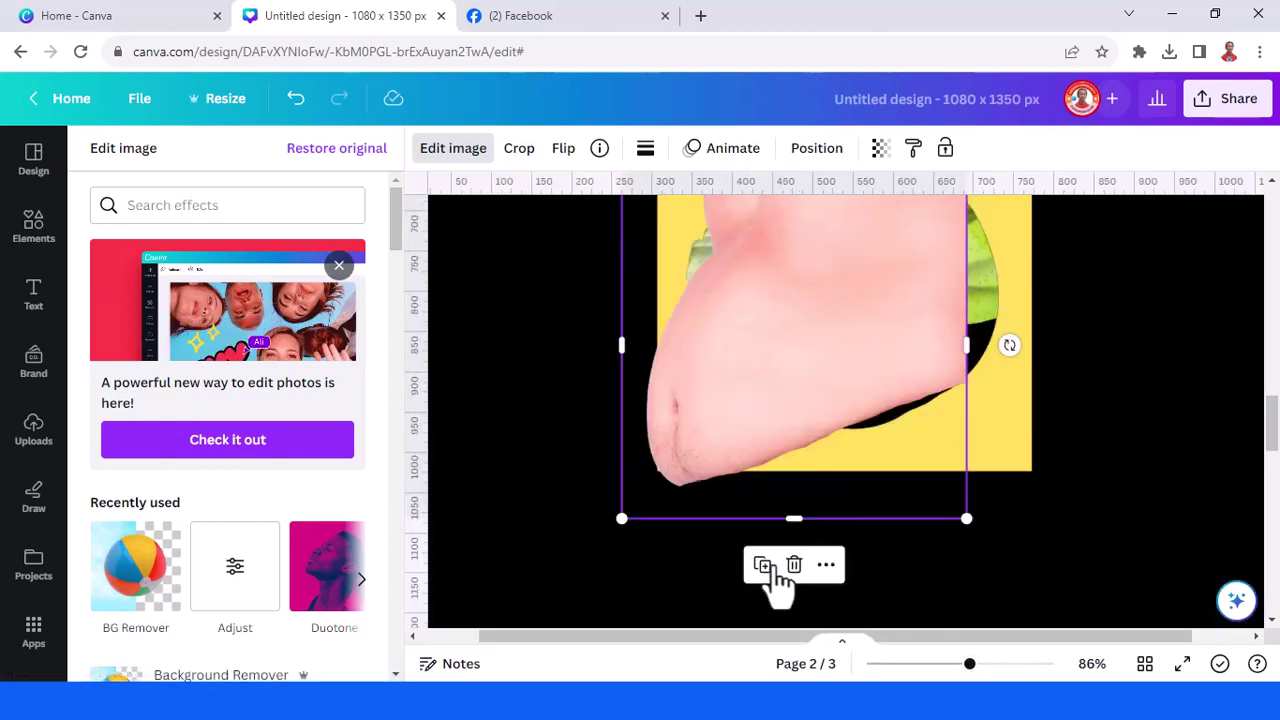
drag(1010, 345, 1014, 384)
drag(910, 320, 938, 276)
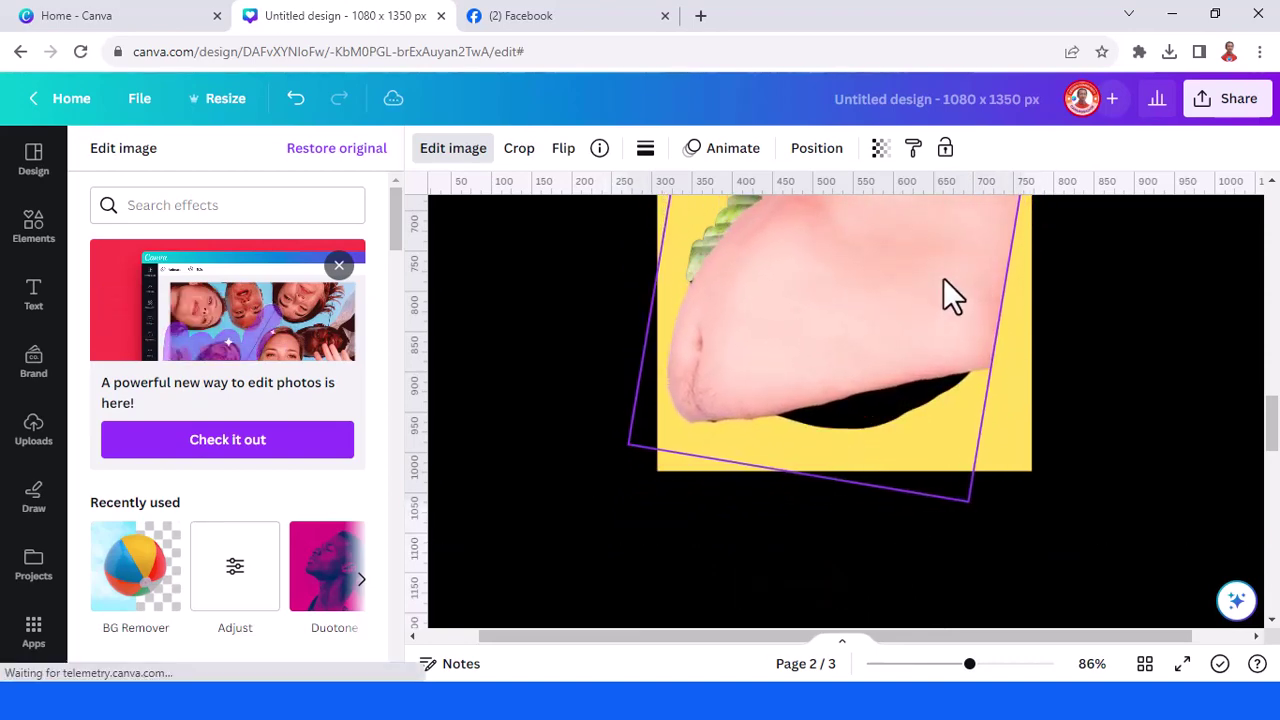
drag(941, 277, 949, 251)
Send the belly image to the back, behind the pear and the yellow cutout
right_click(944, 290)
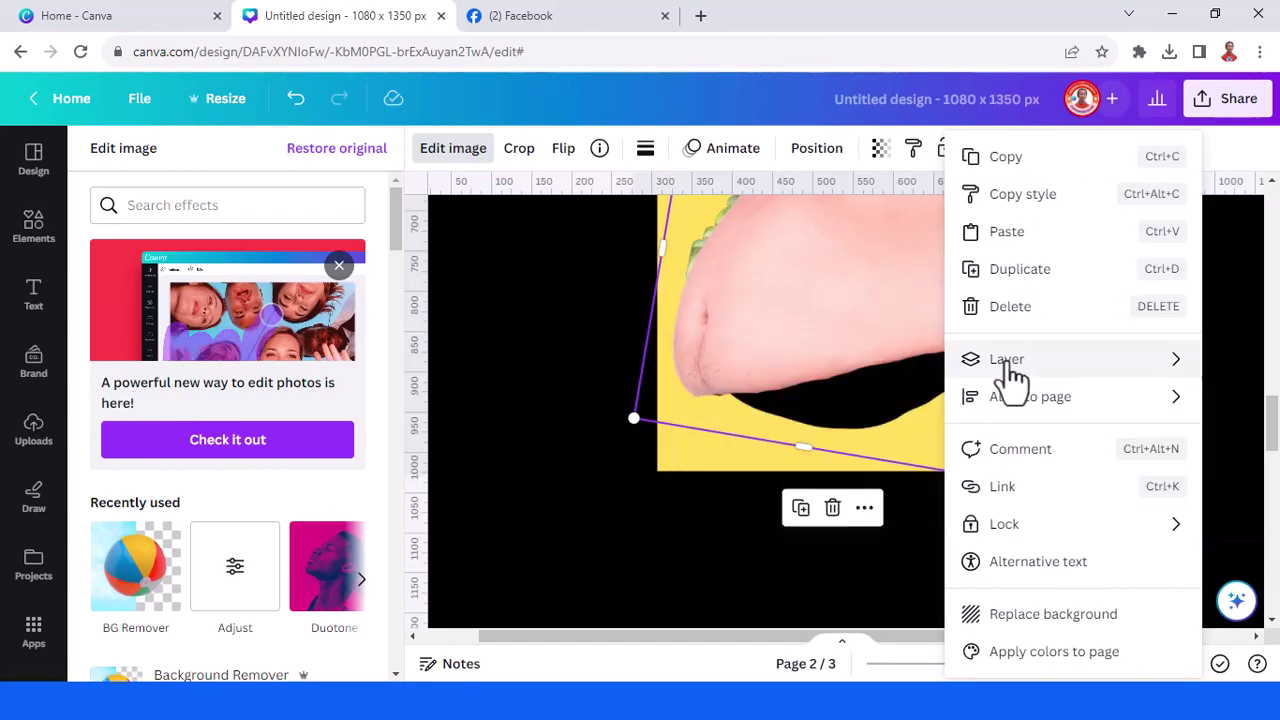
mouse_move(1010, 365)
click(791, 471)
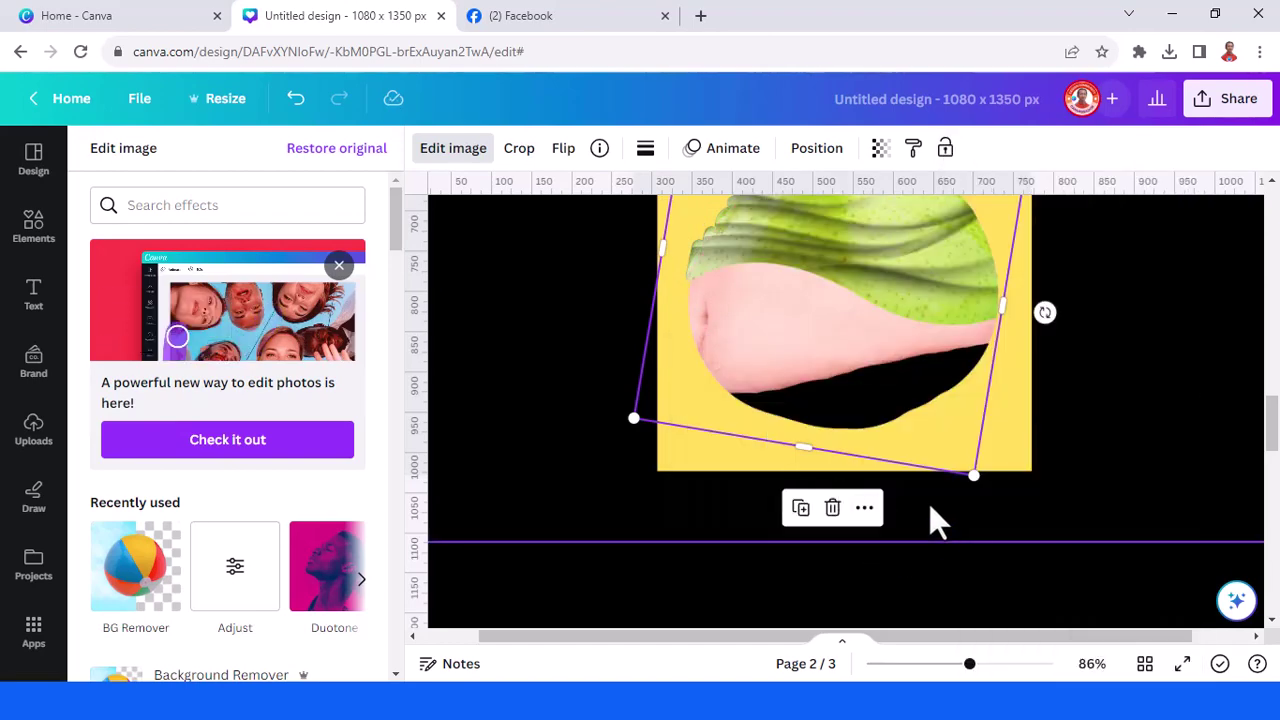
scroll(943, 443, up, 3)
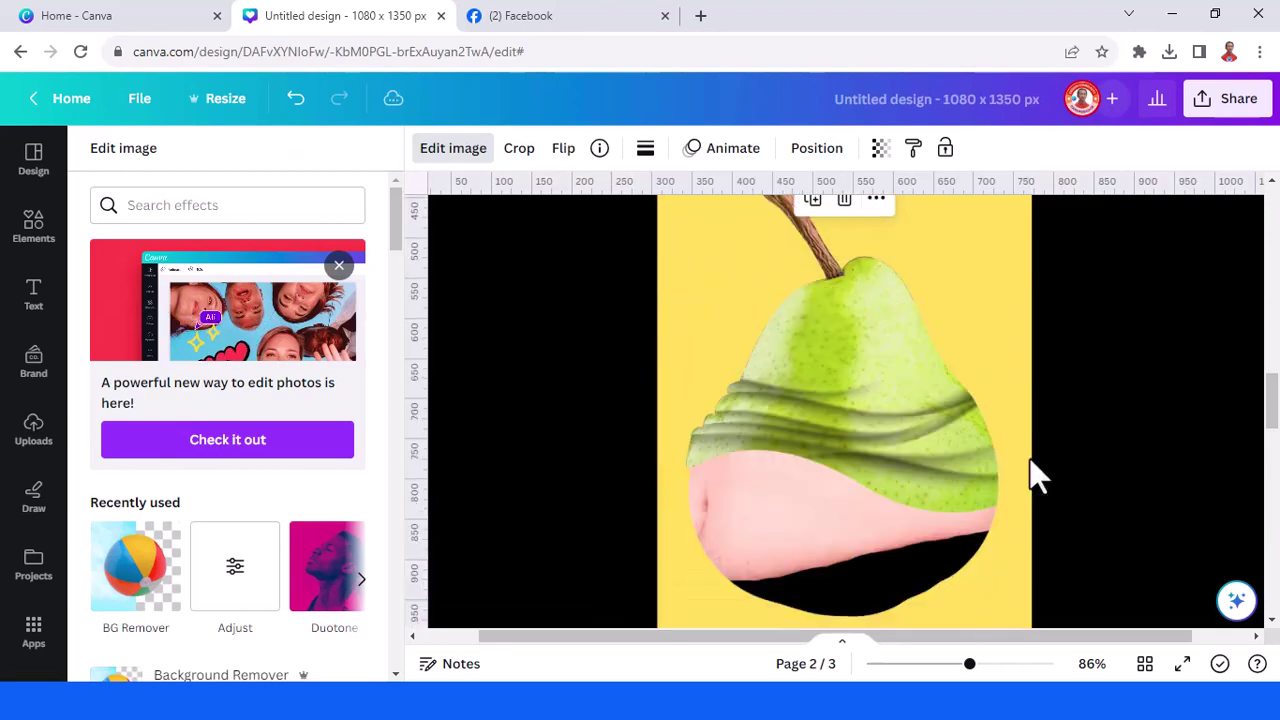
Apply the Drop shadow effect to the green pear image and open the shadow's settings
scroll(1035, 475, down, 3)
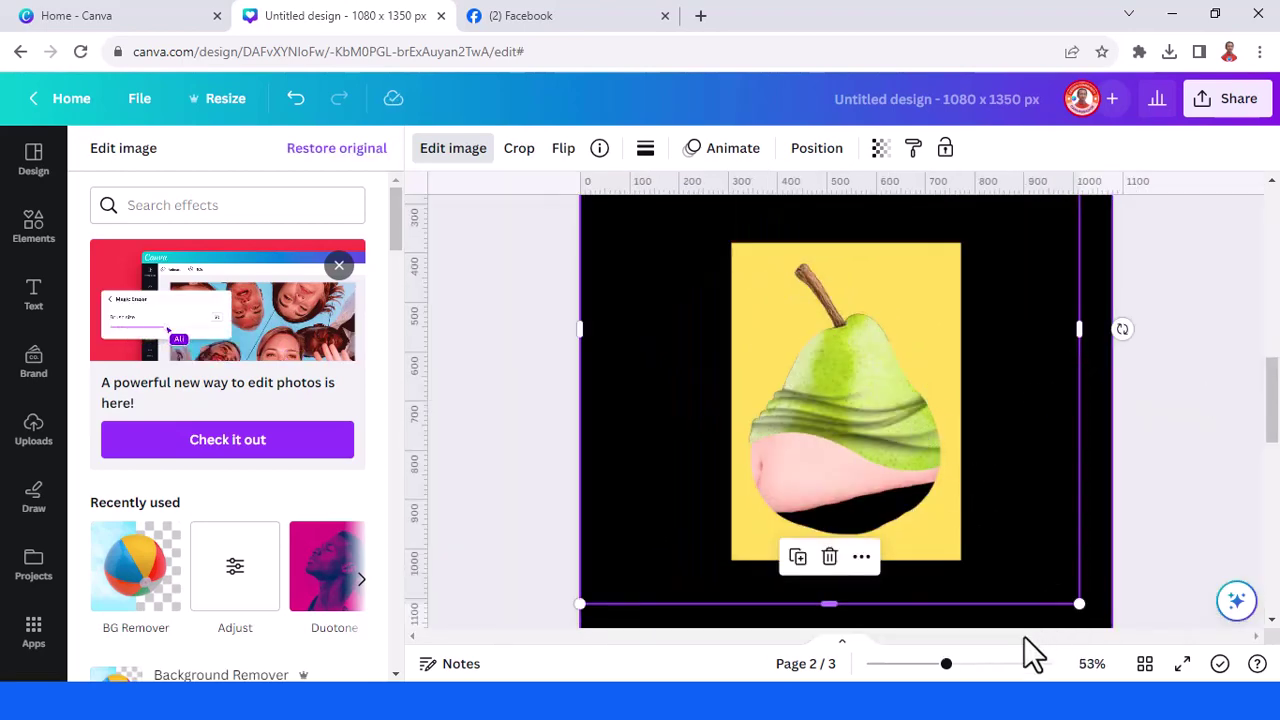
click(924, 664)
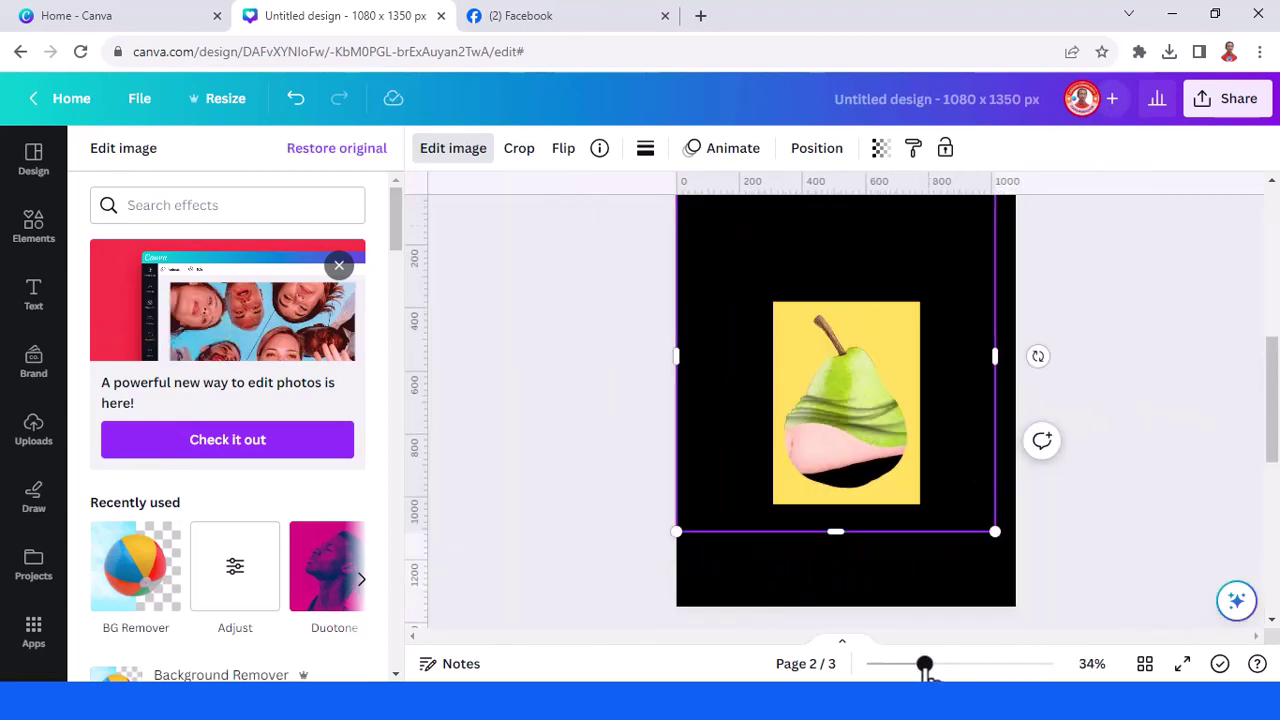
click(981, 665)
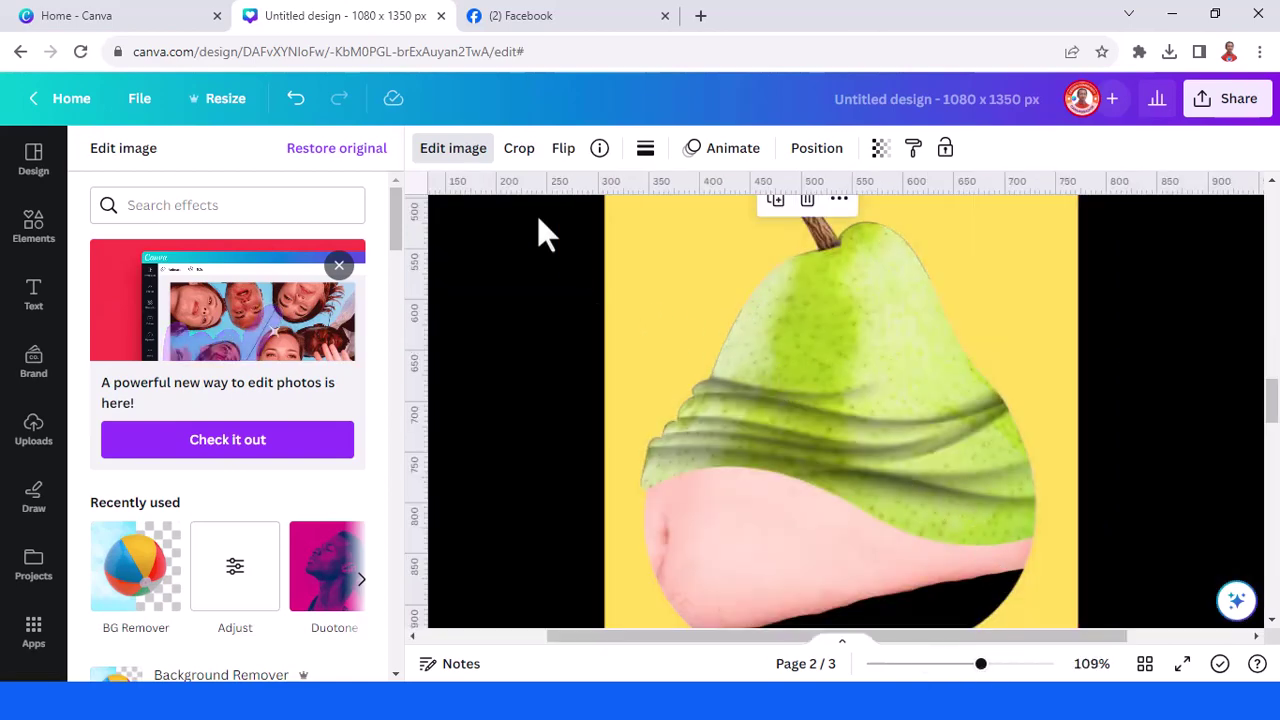
scroll(246, 440, down, 1)
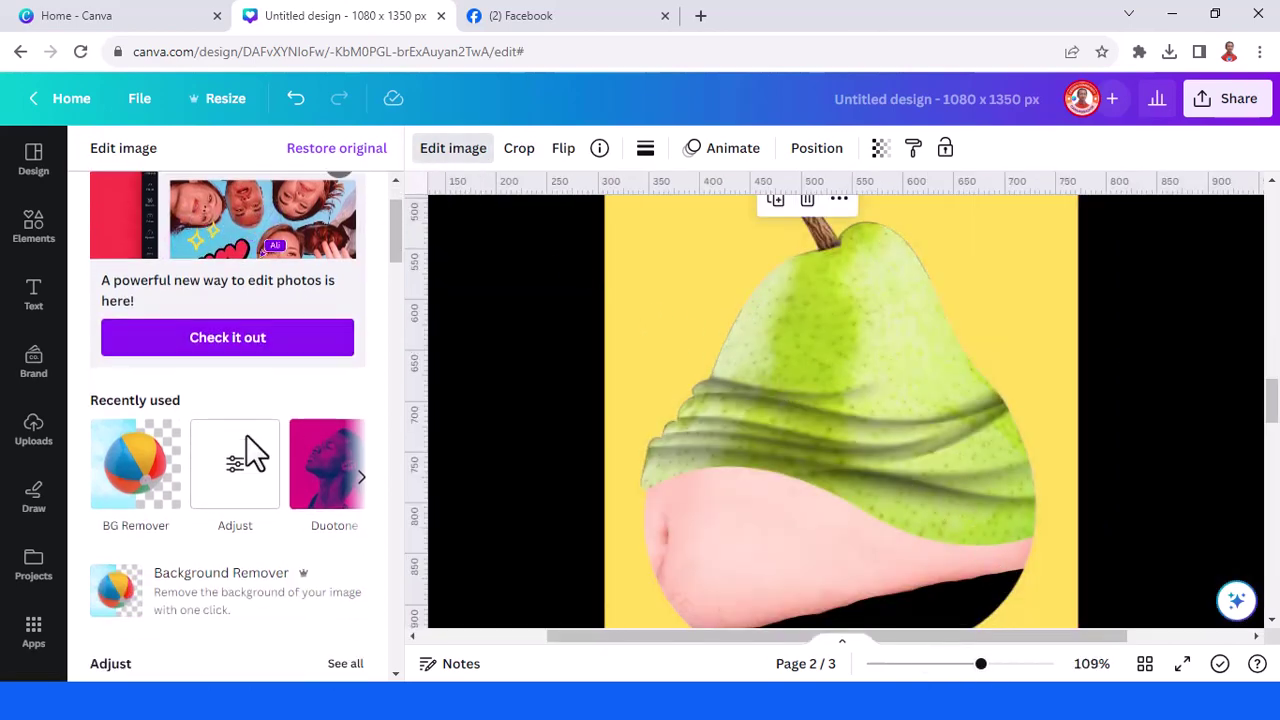
scroll(245, 437, down, 7)
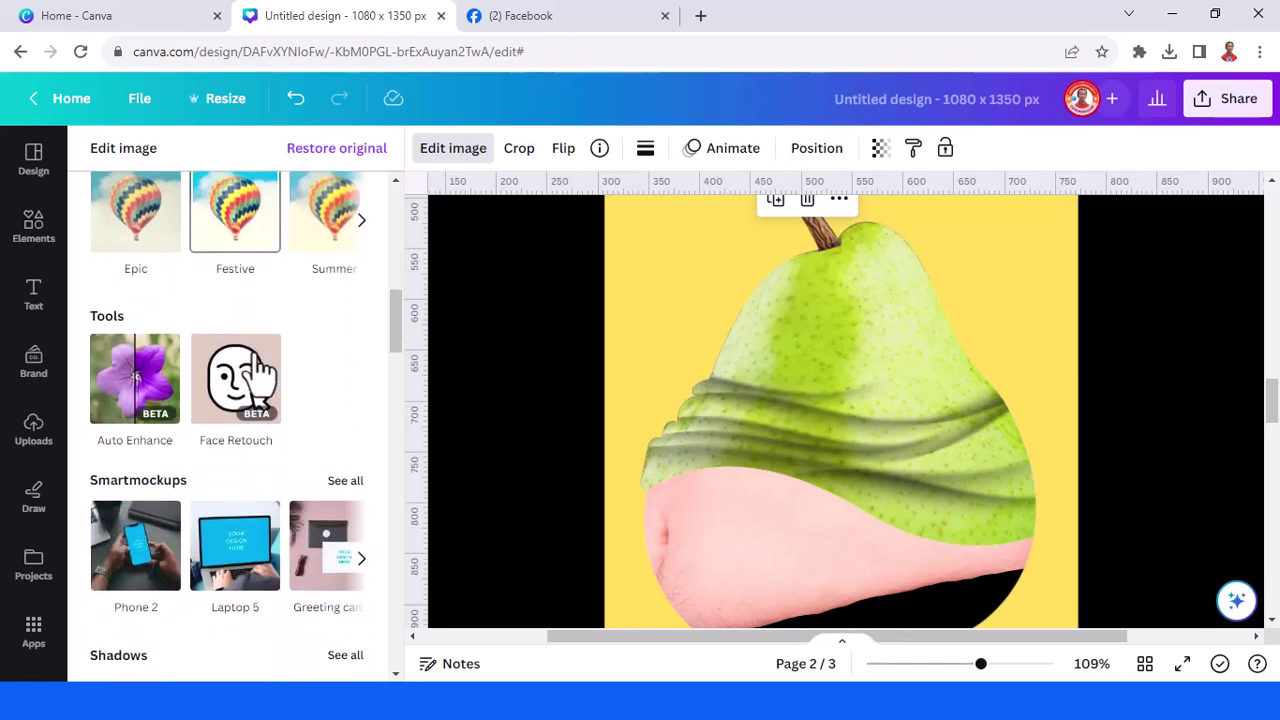
scroll(255, 368, down, 3)
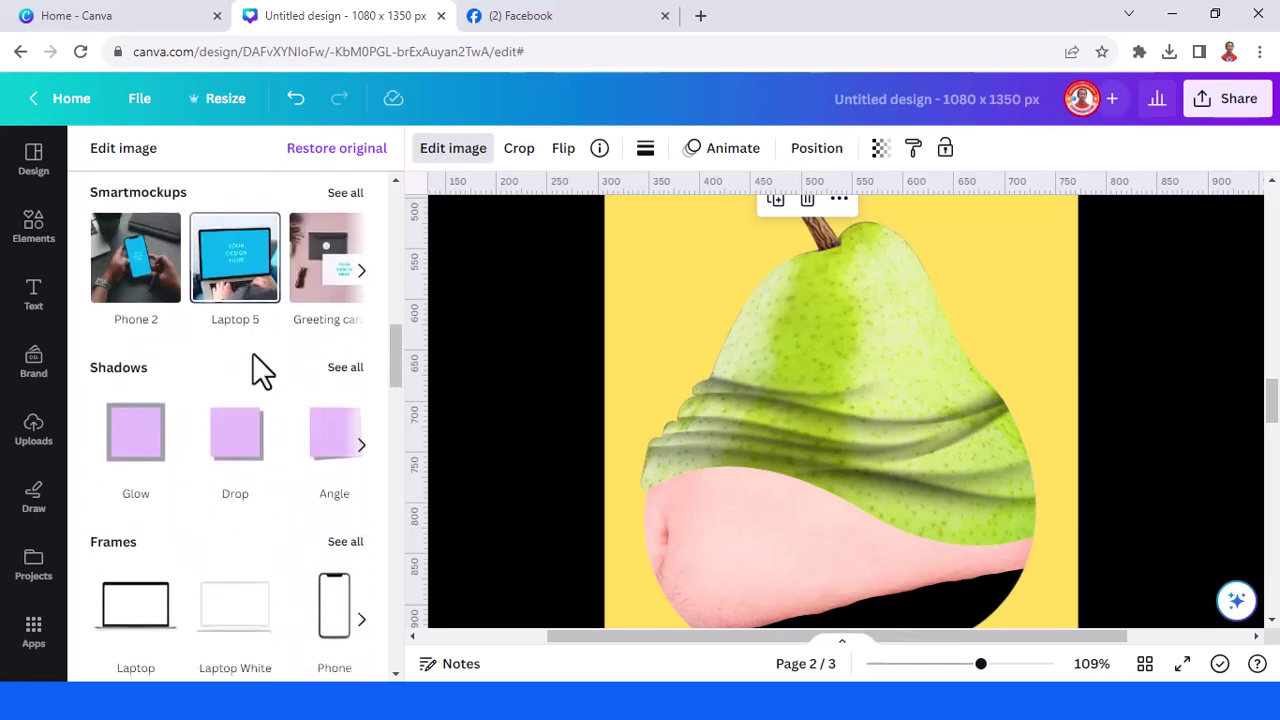
click(235, 452)
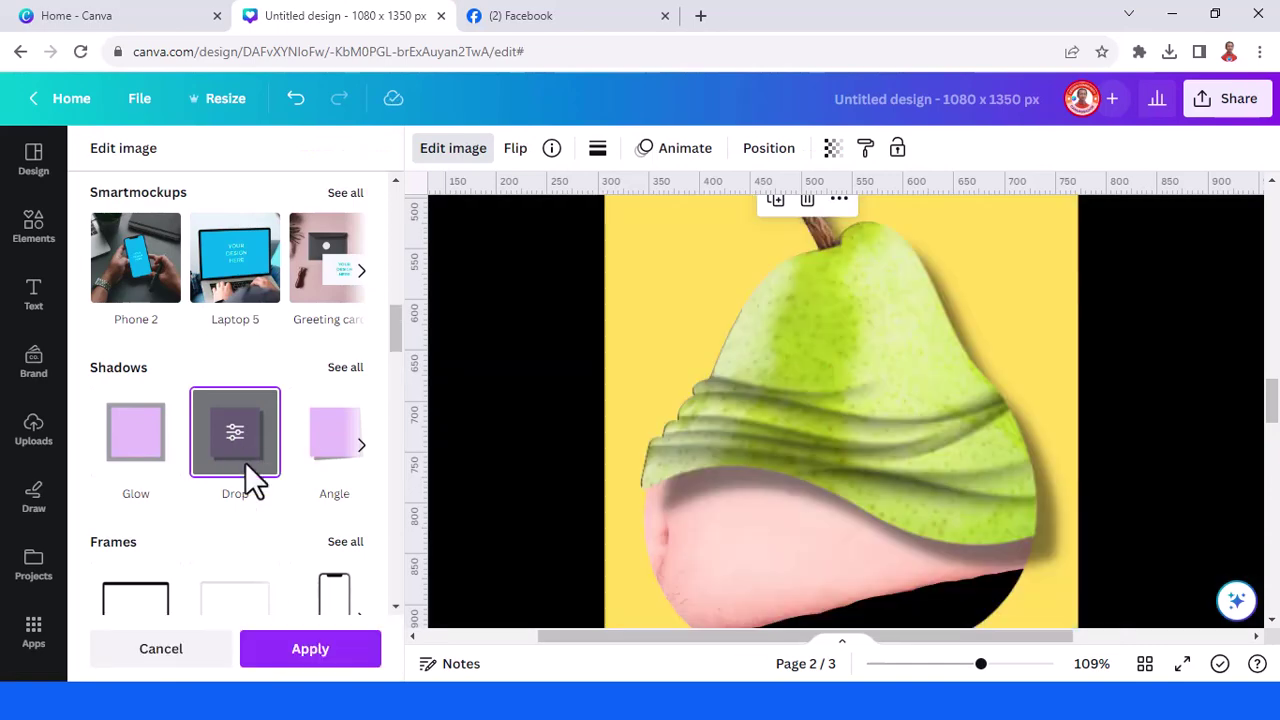
click(236, 428)
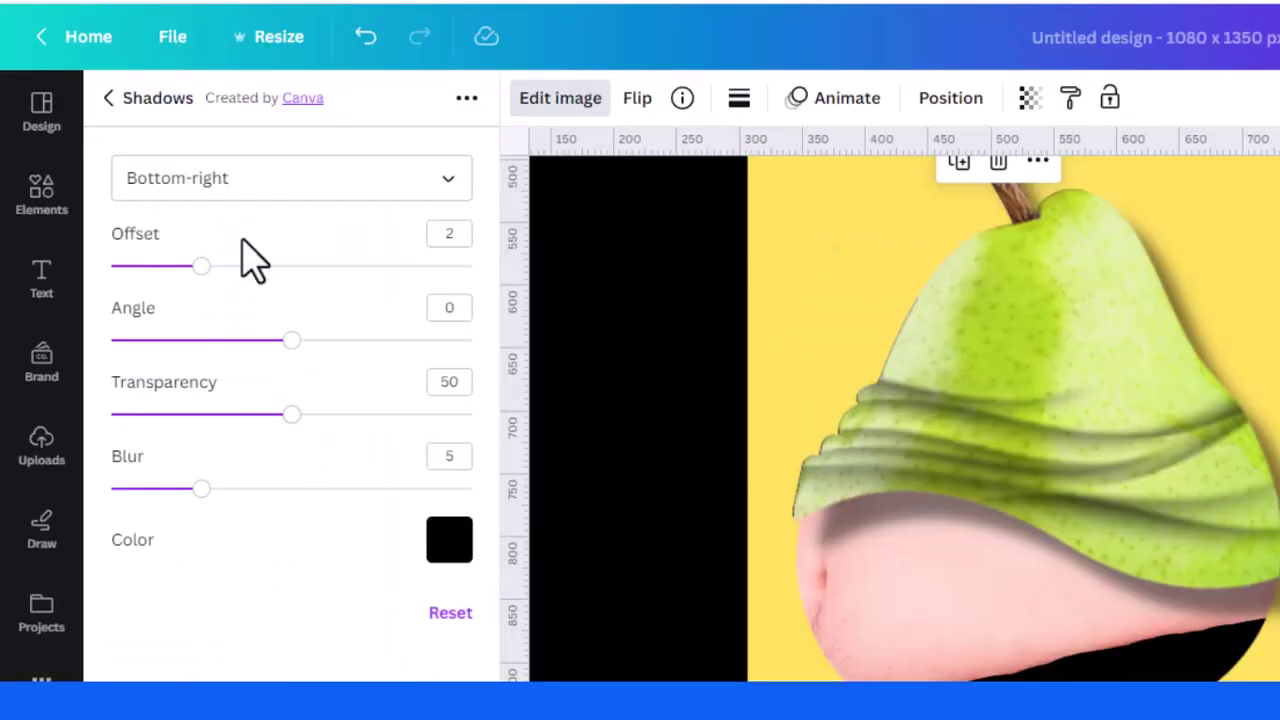
Set the pear's drop shadow direction to Bottom, with offset 1 and transparency about 59, and apply it
click(216, 193)
scroll(190, 375, down, 1)
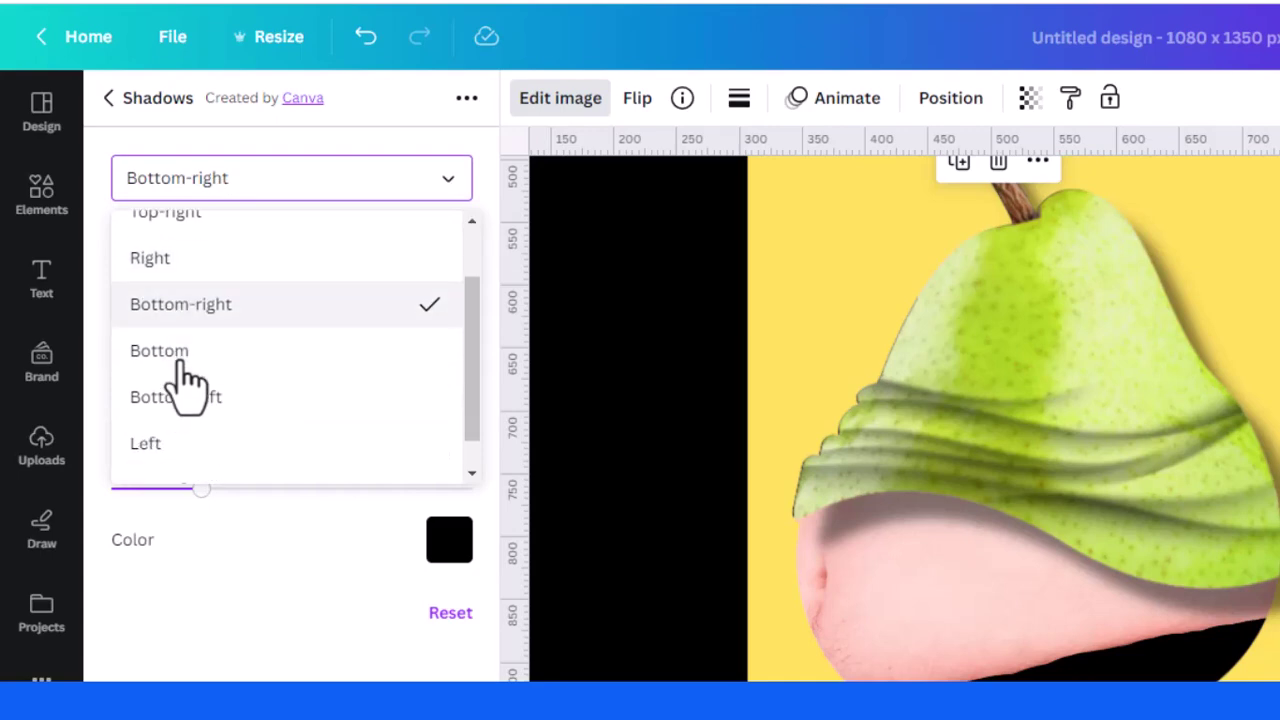
scroll(182, 368, down, 1)
click(188, 312)
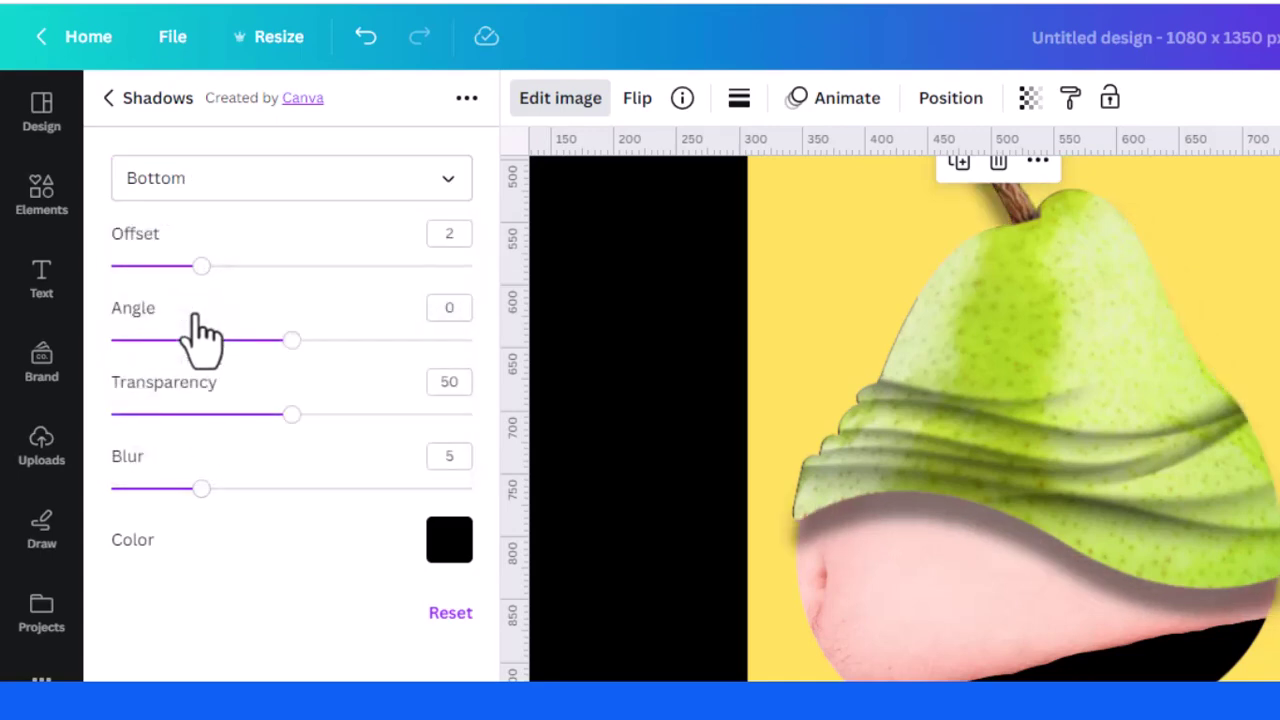
click(156, 268)
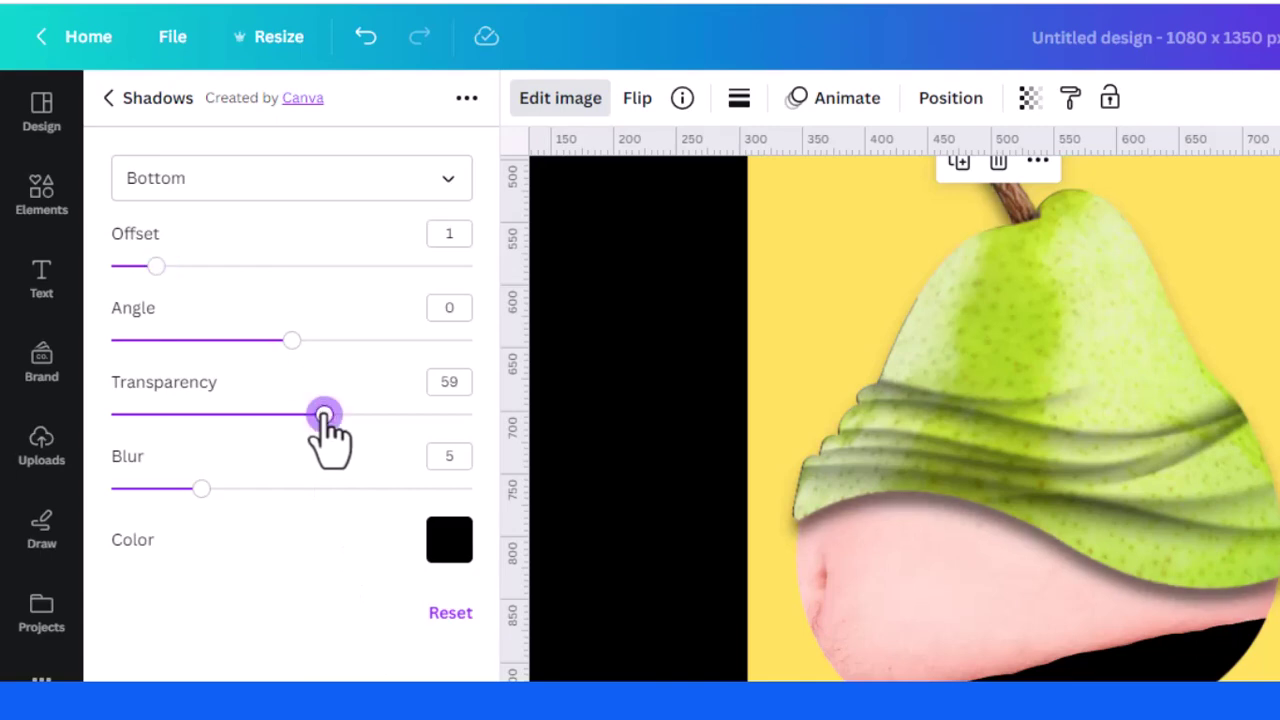
drag(323, 417, 328, 418)
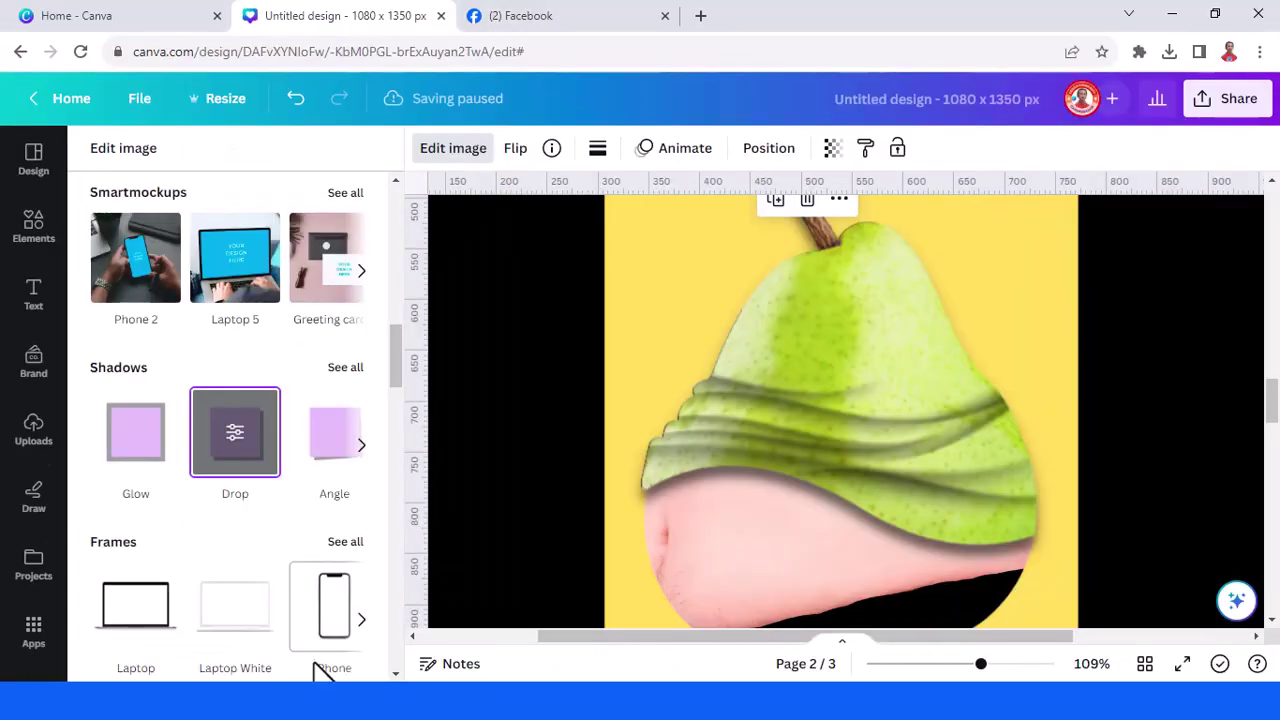
Select the shadowed pear image and send it one layer backward, behind the yellow cutout
click(1005, 416)
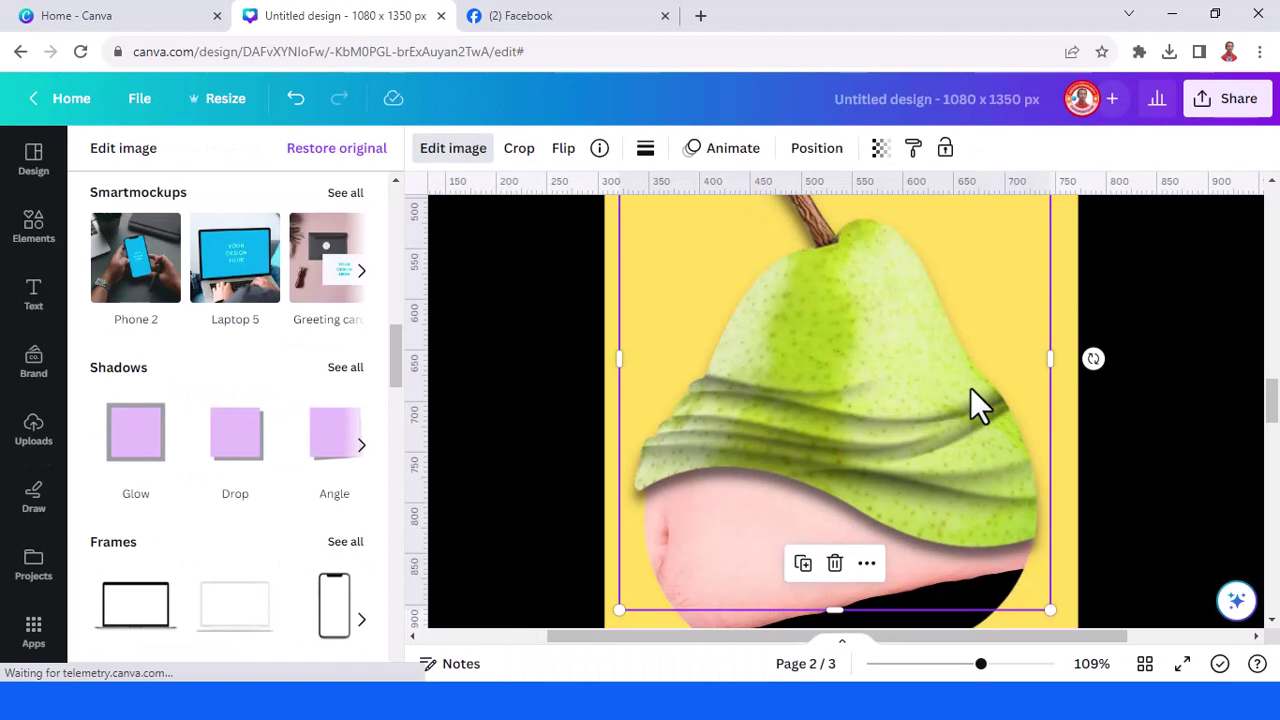
right_click(972, 390)
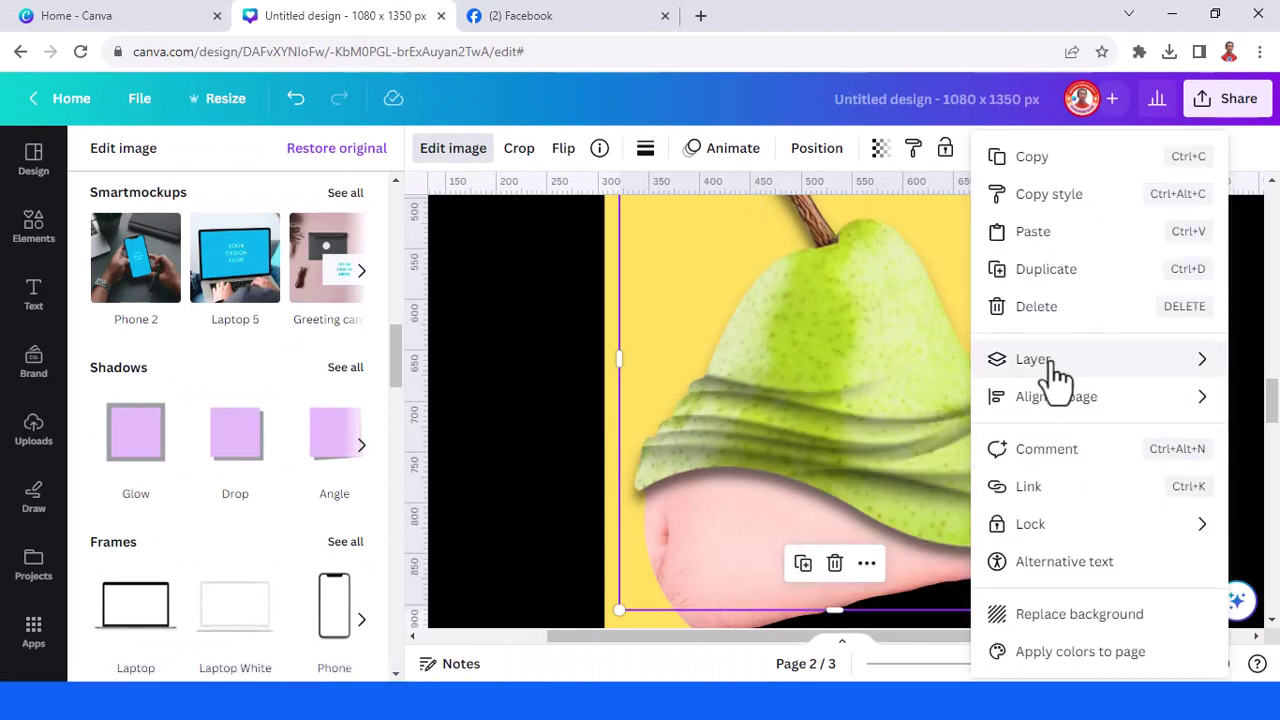
mouse_move(1050, 362)
click(812, 438)
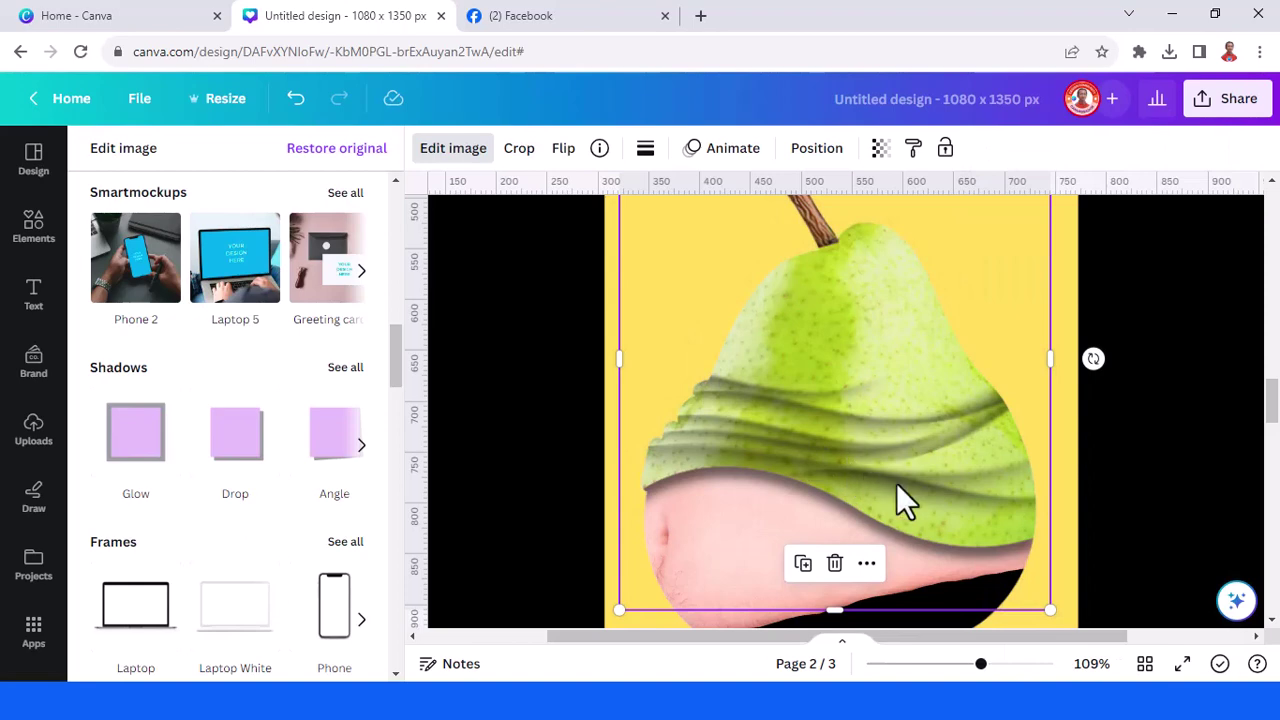
Add the brown leather belt photo from the recently used elements to the page
scroll(903, 500, down, 1)
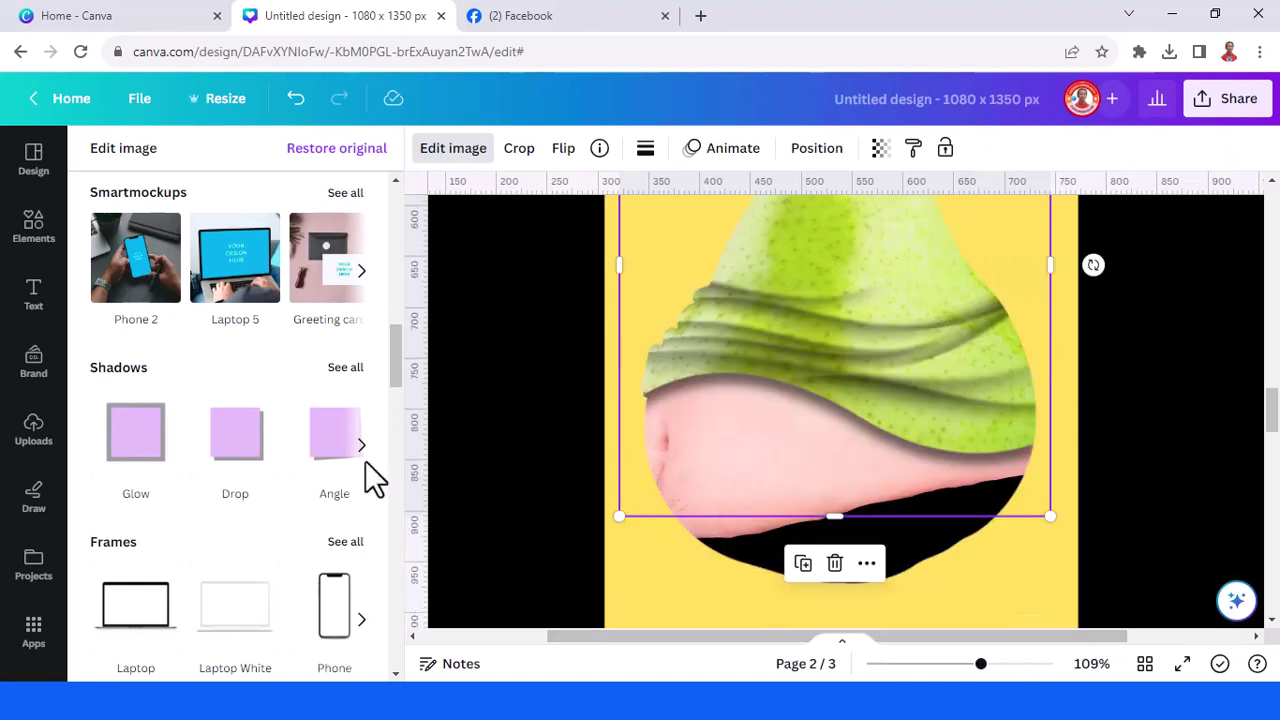
click(34, 240)
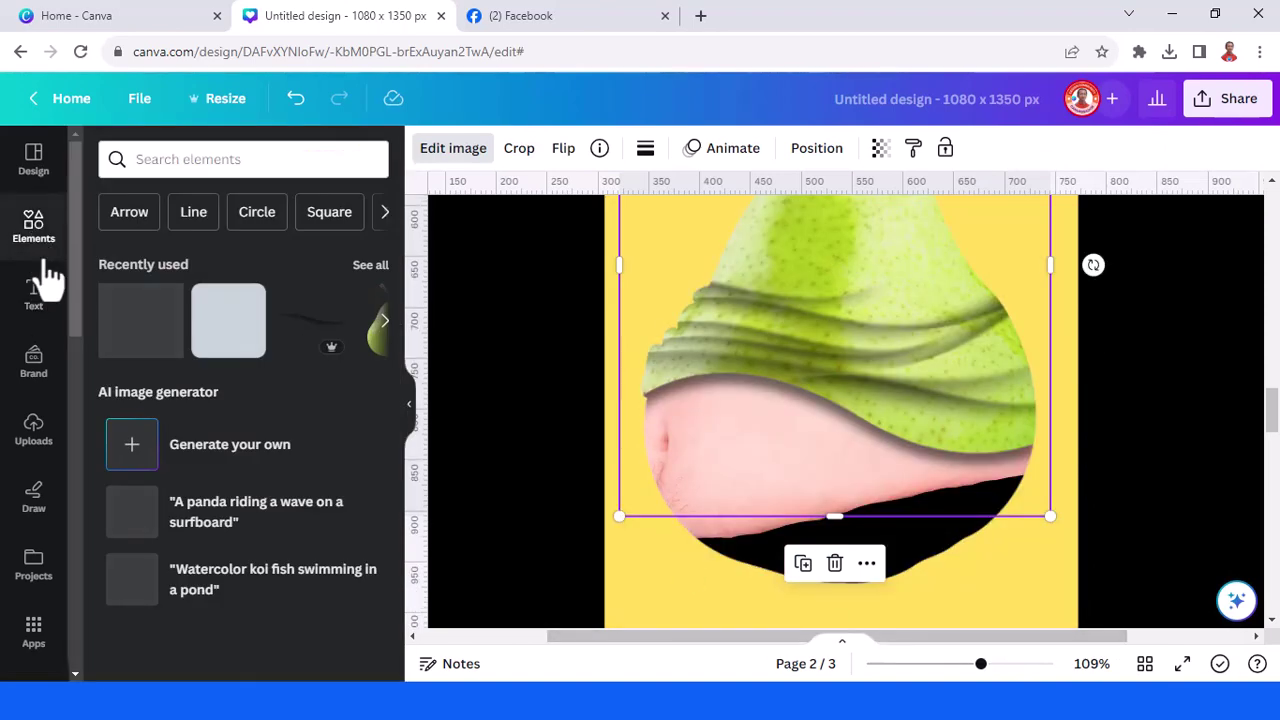
click(357, 268)
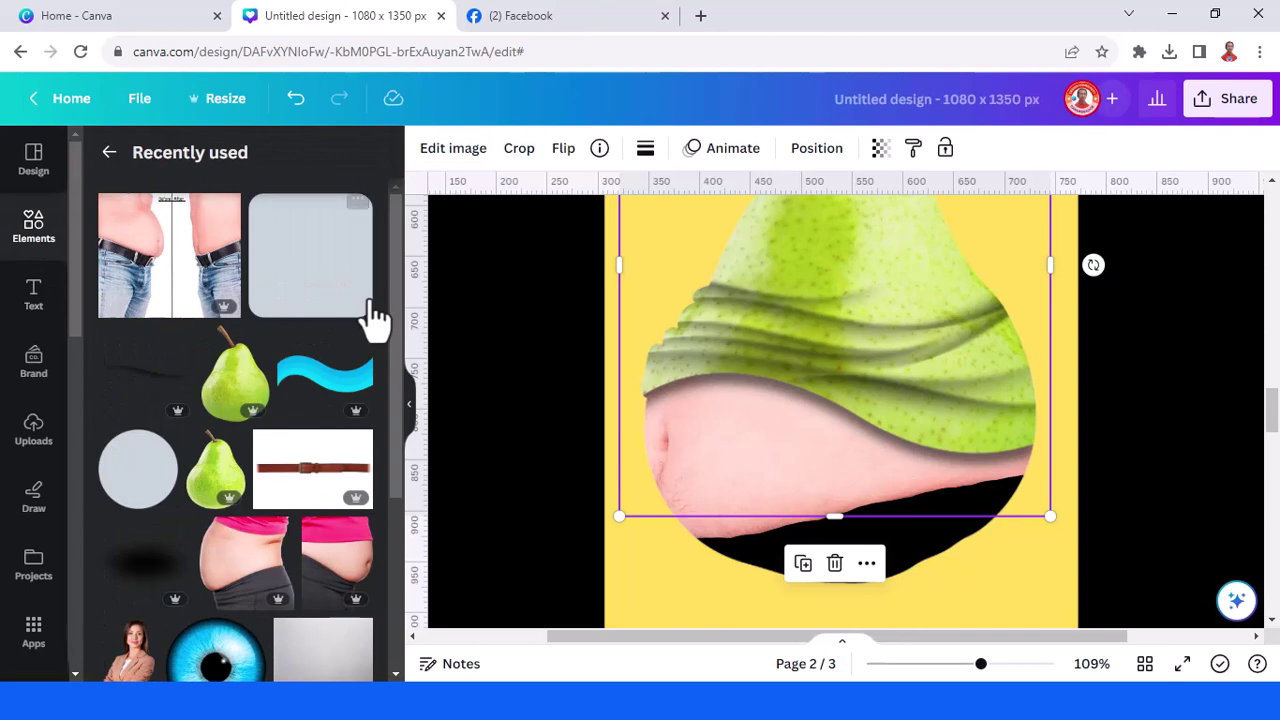
click(318, 482)
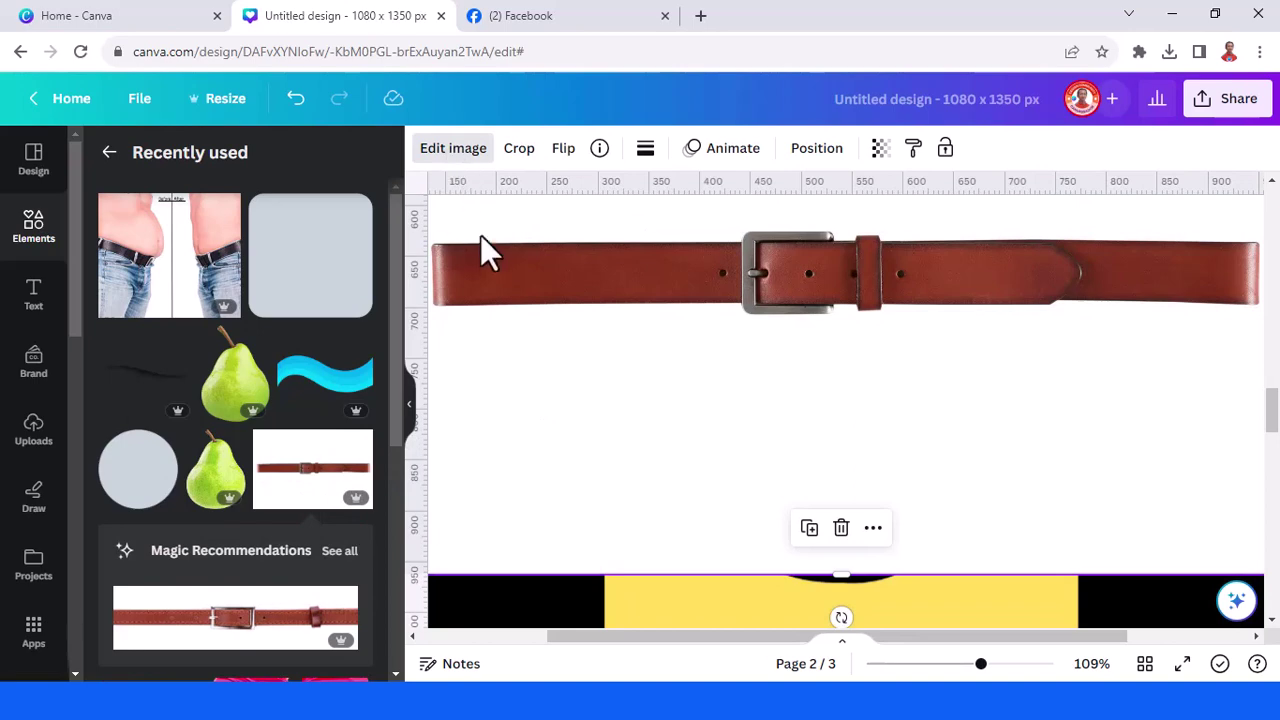
Check the element details of the man's fat belly photo and the belt photo
click(226, 212)
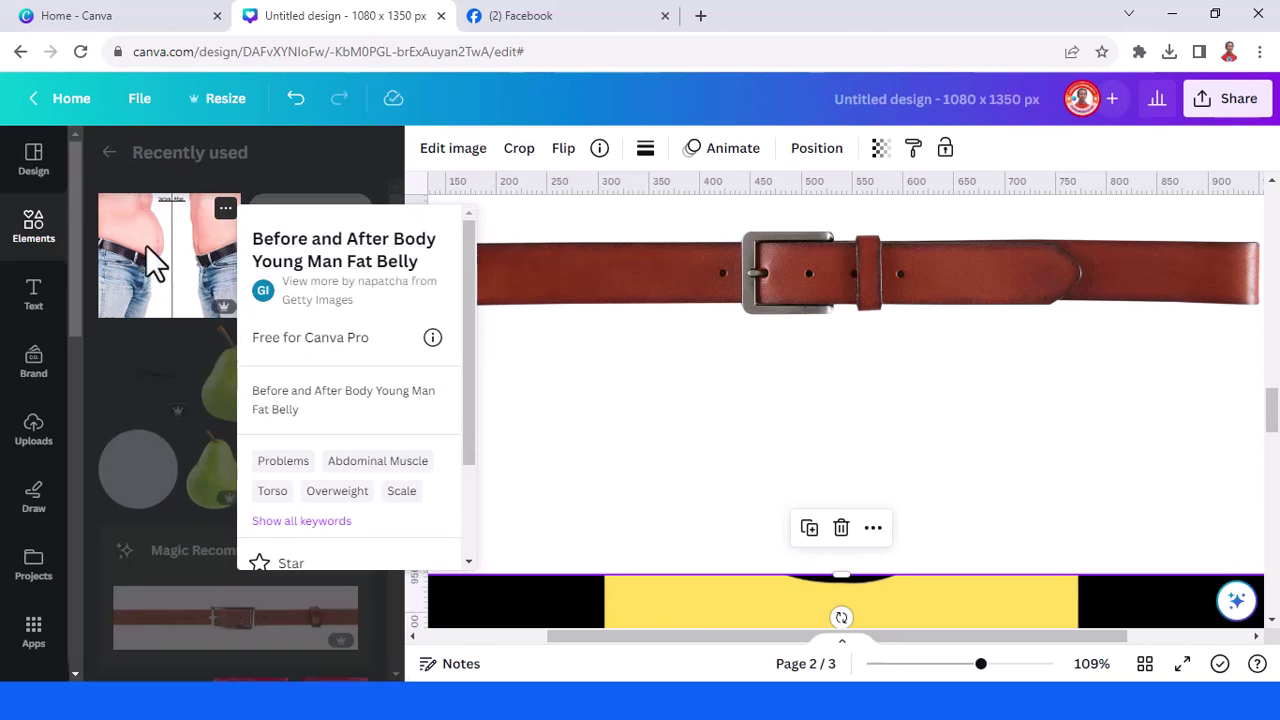
click(177, 375)
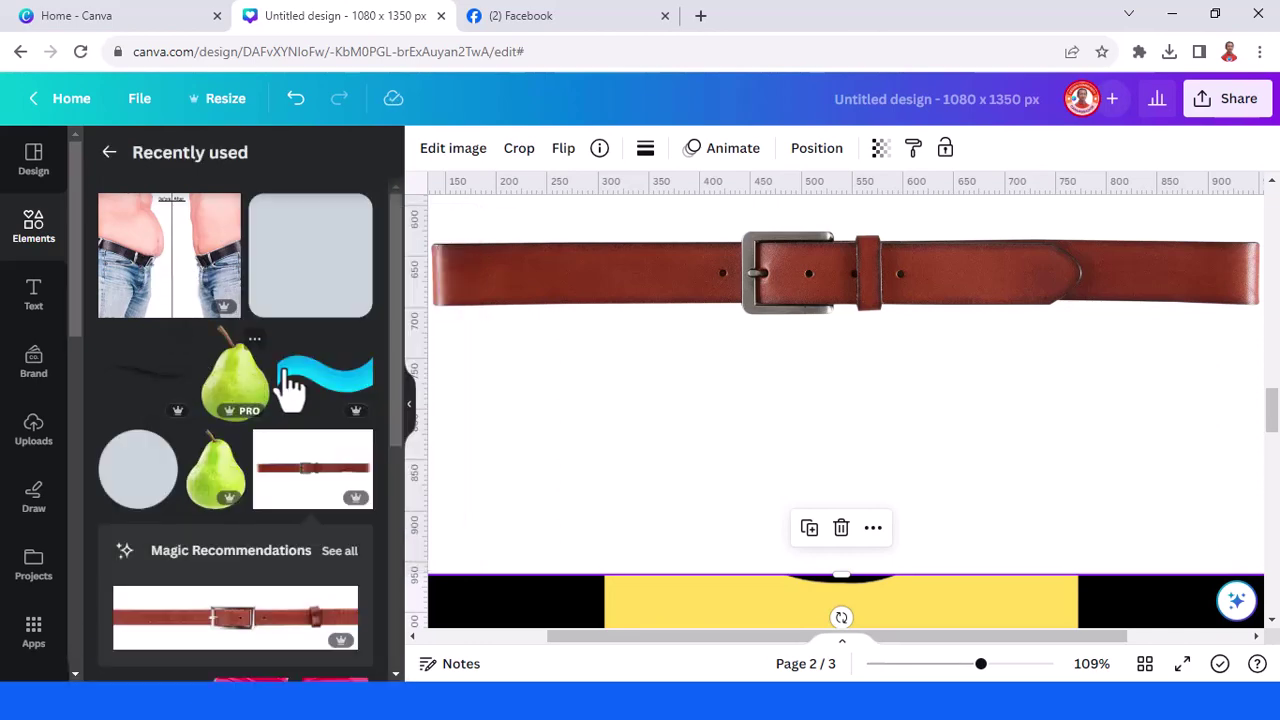
click(358, 445)
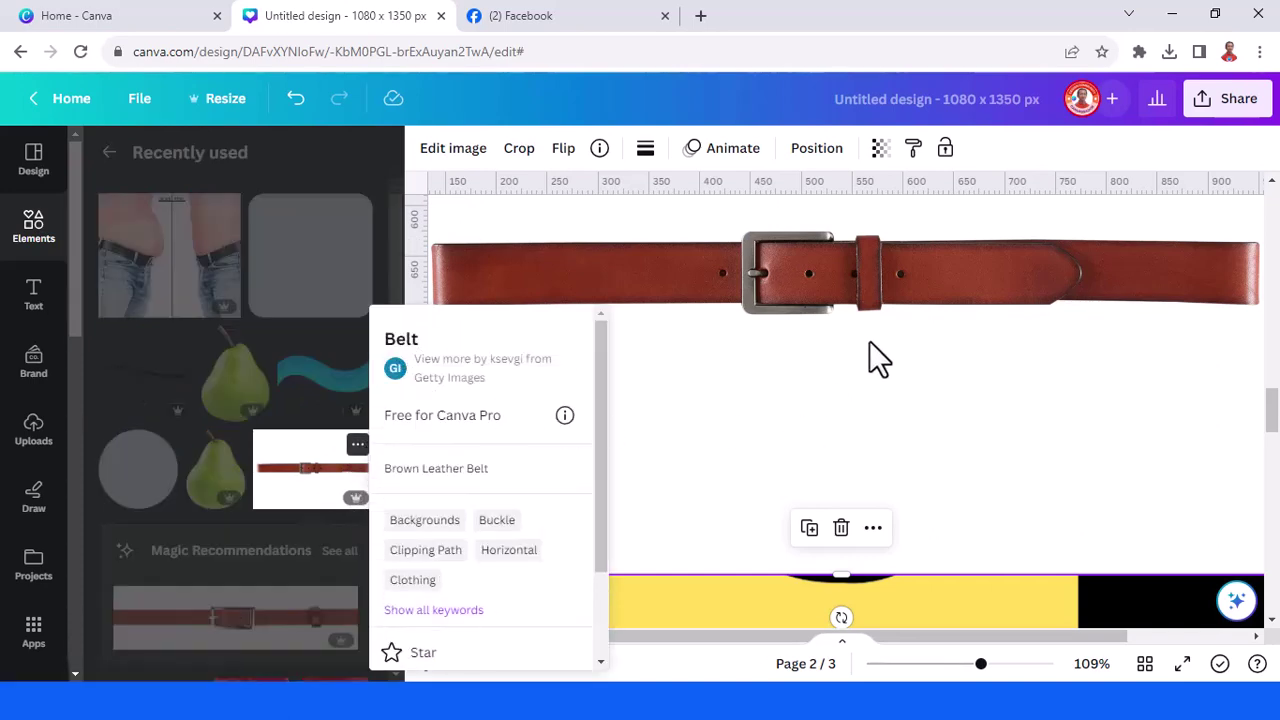
Remove the white background from the belt photo and apply the result
click(811, 360)
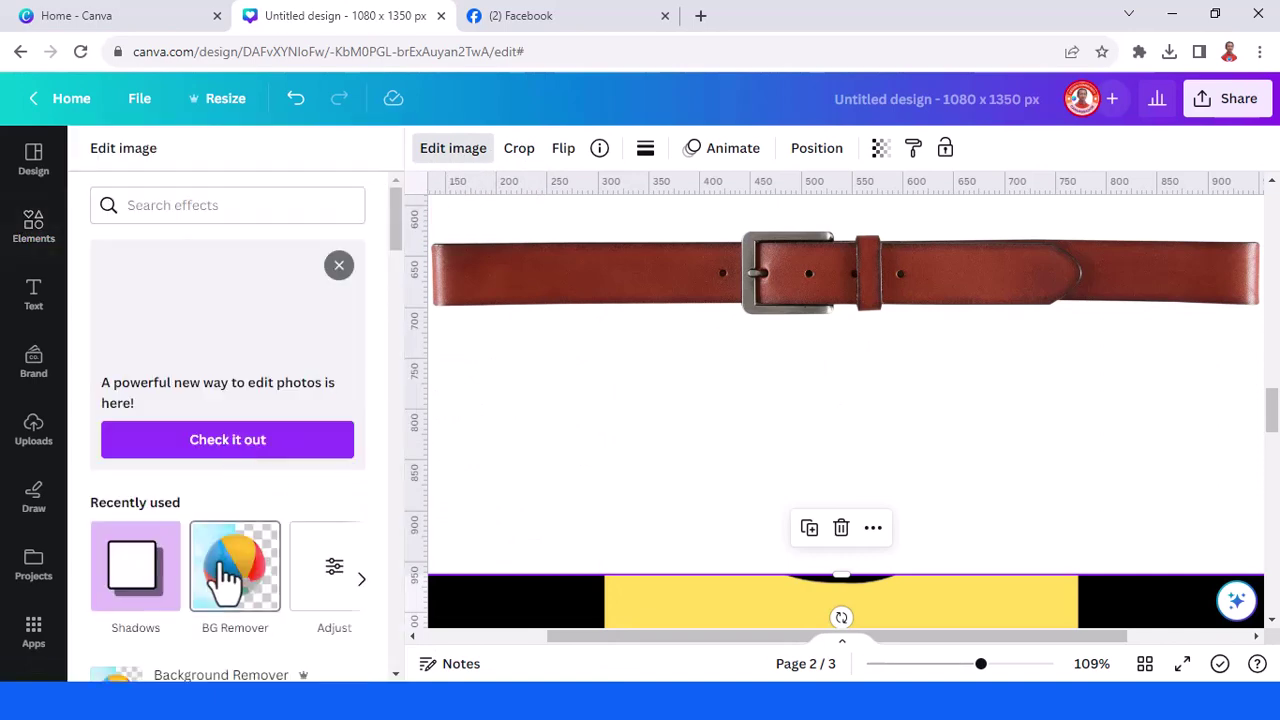
click(230, 578)
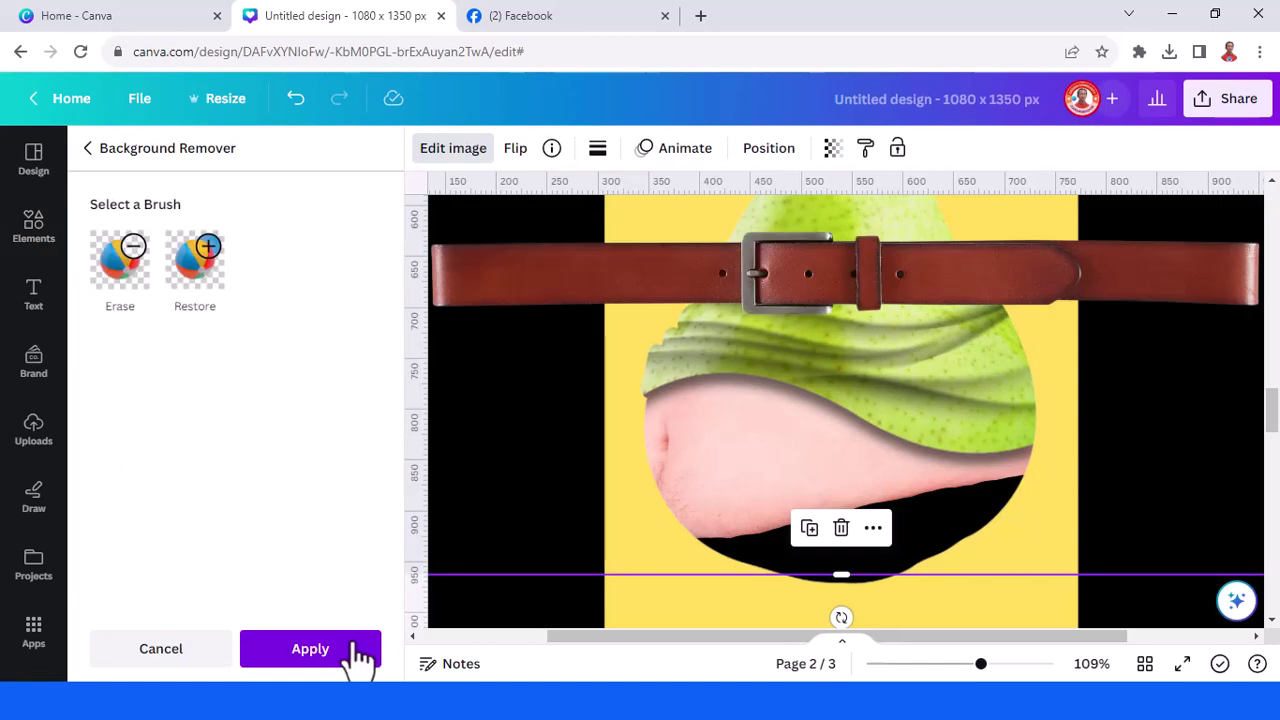
click(355, 648)
Shrink the belt to about 639 by 150 and tilt it along the lower edge of the belly
drag(980, 663, 956, 663)
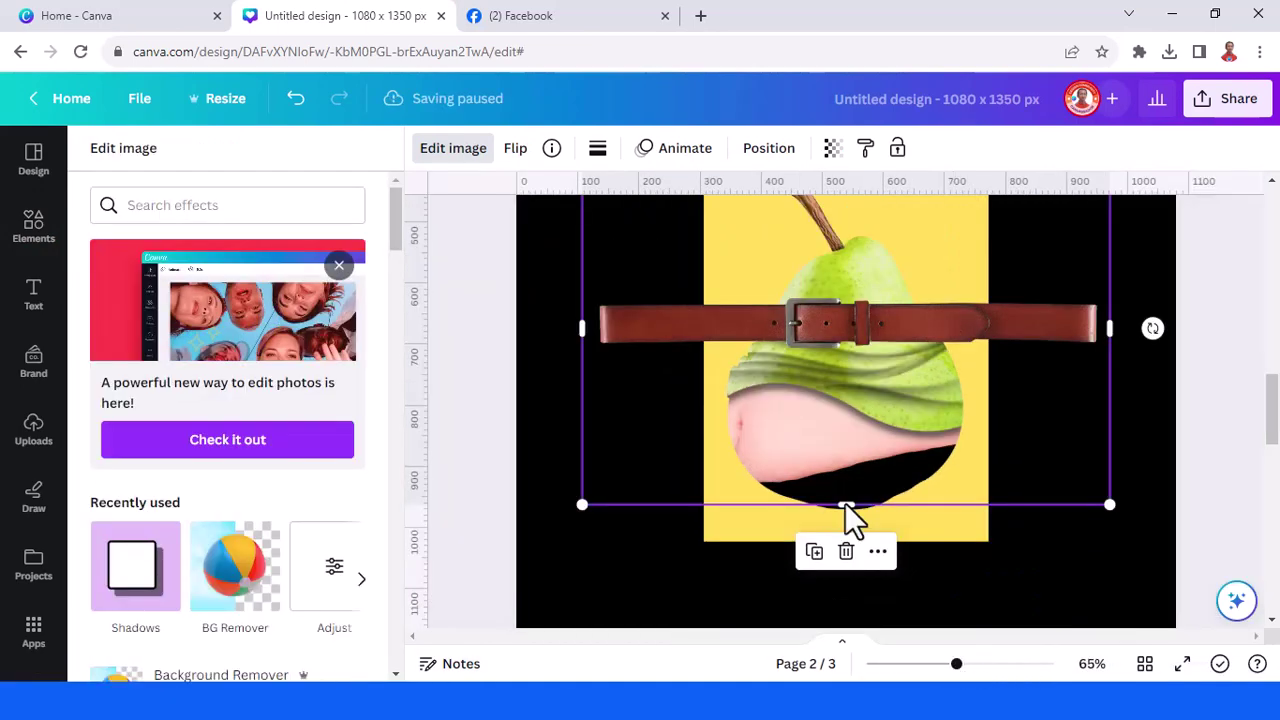
drag(1094, 395, 994, 440)
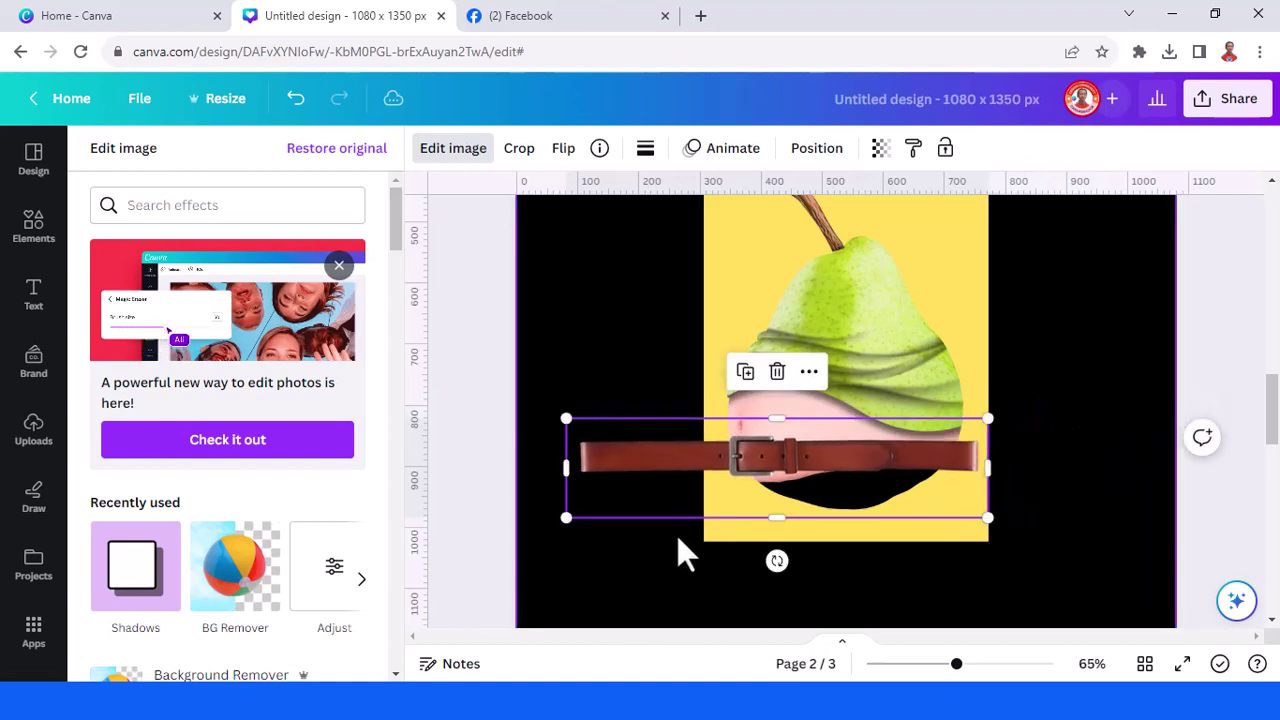
drag(568, 517, 596, 511)
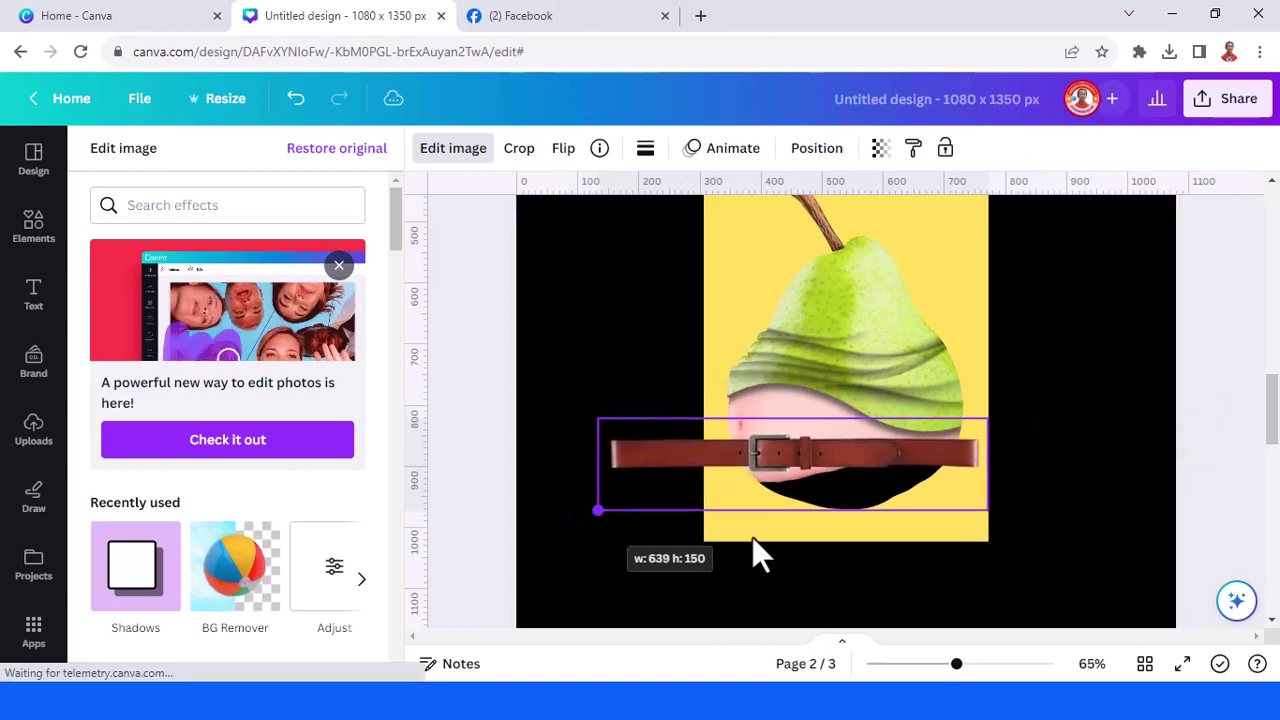
drag(800, 556, 810, 566)
drag(852, 434, 870, 460)
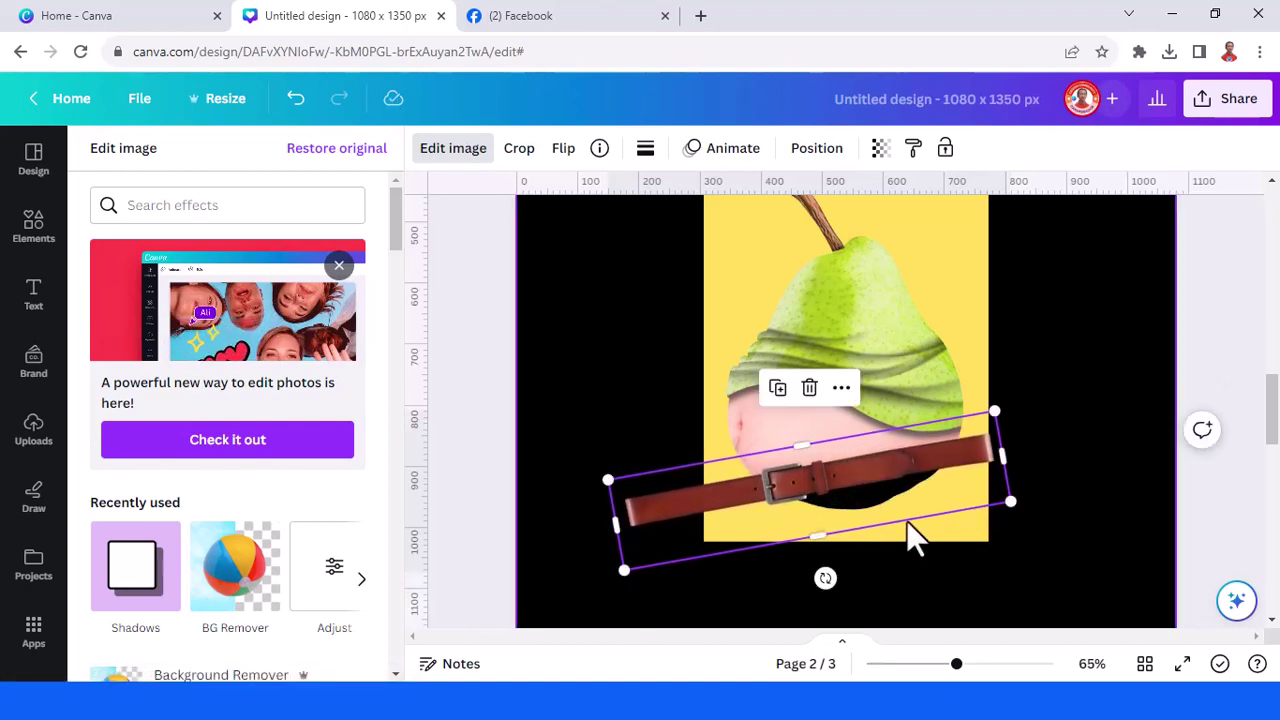
Send the belt to the back and crop both of its ends to just beyond the pear's outline
right_click(917, 478)
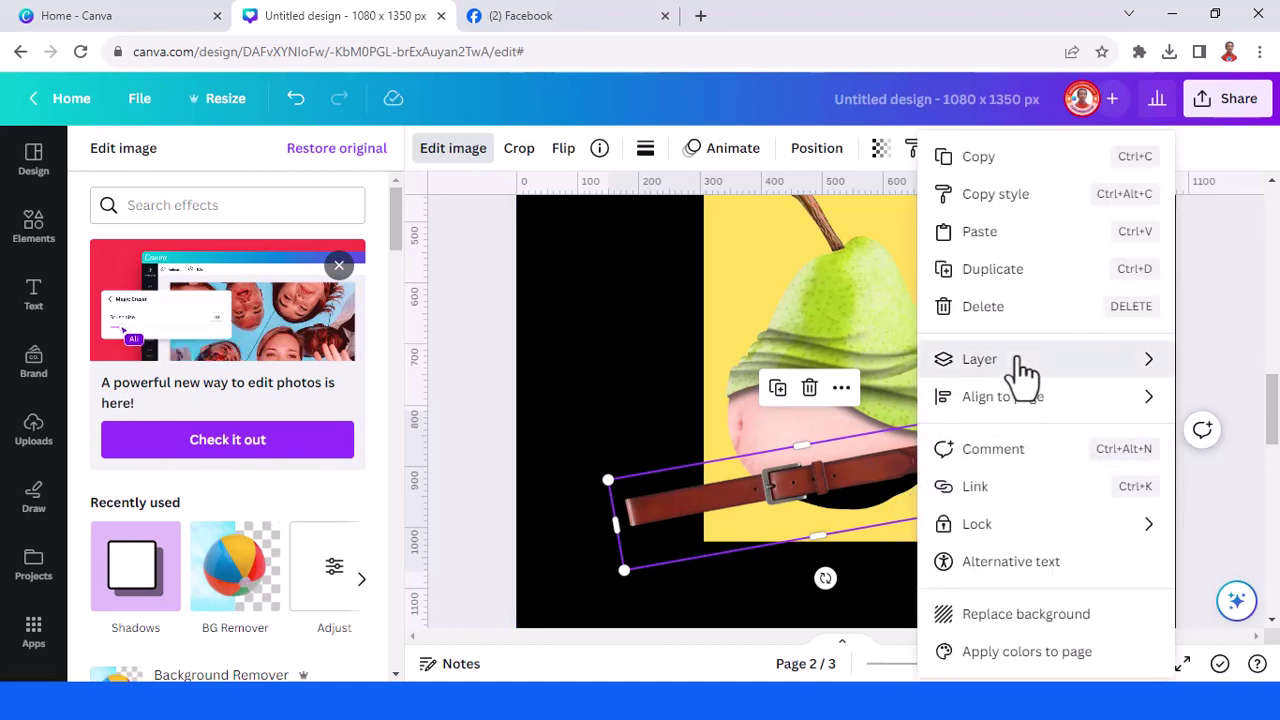
mouse_move(1018, 372)
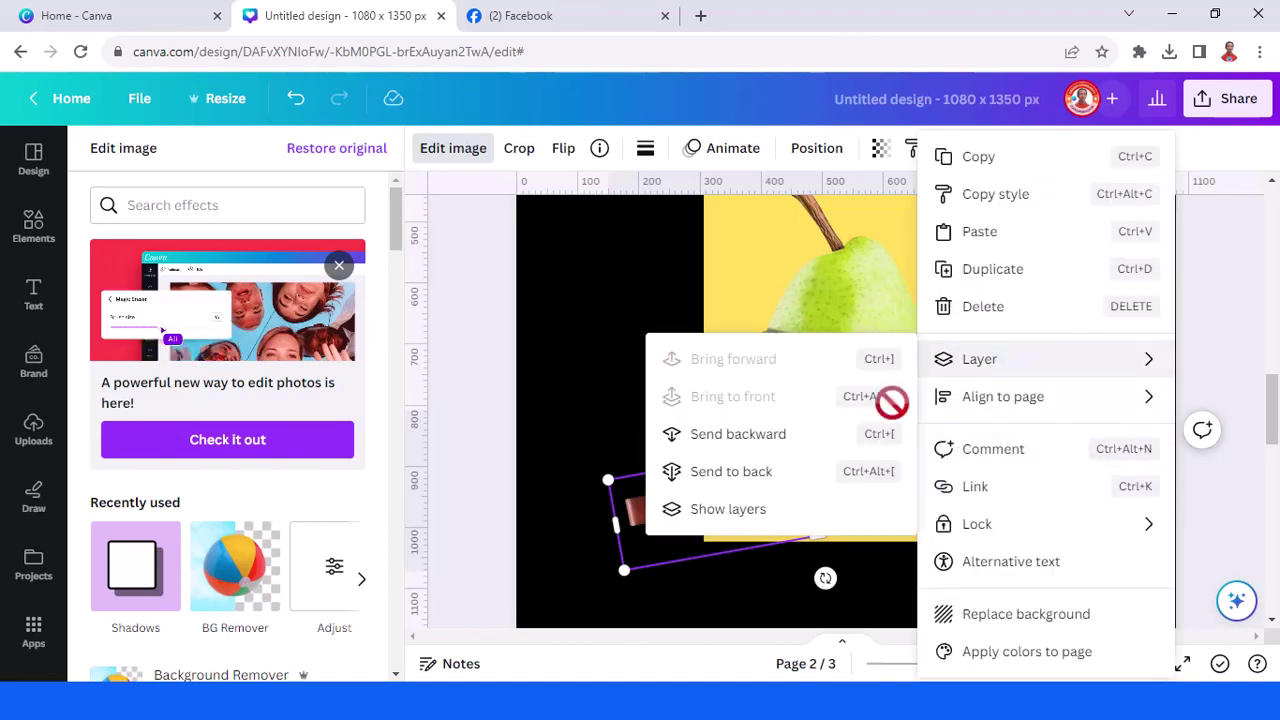
click(779, 472)
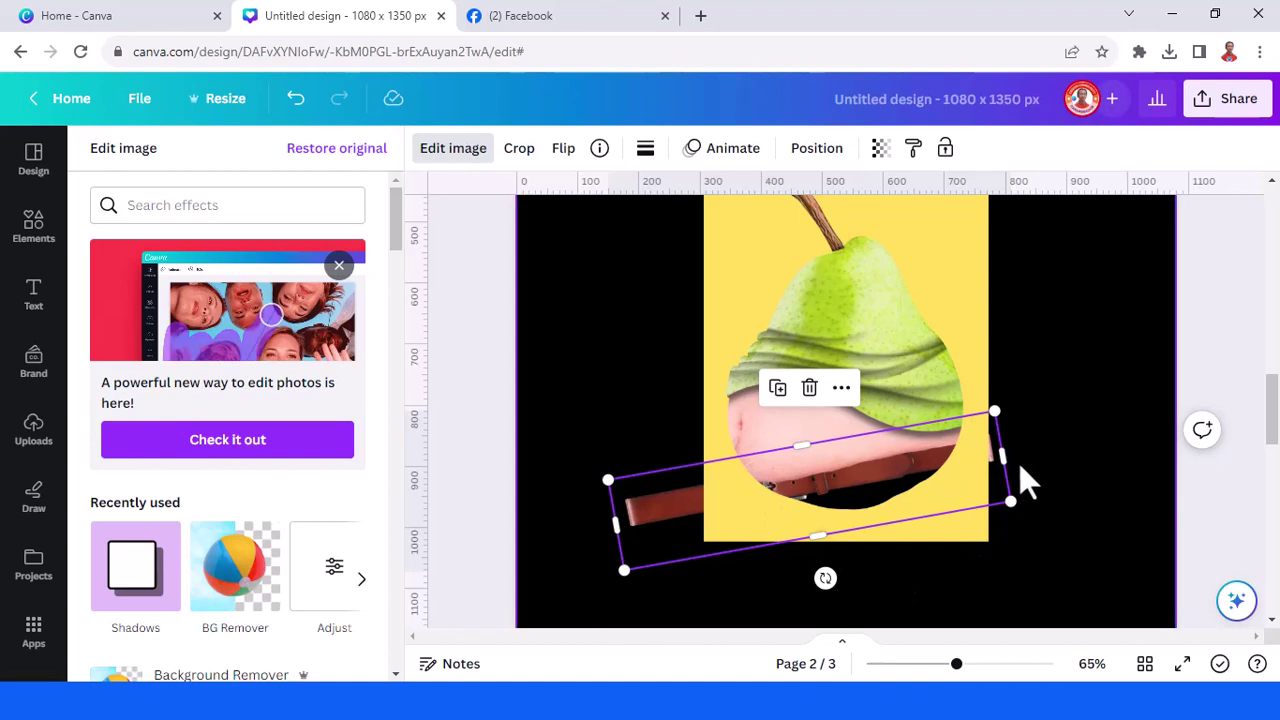
drag(1004, 453, 988, 458)
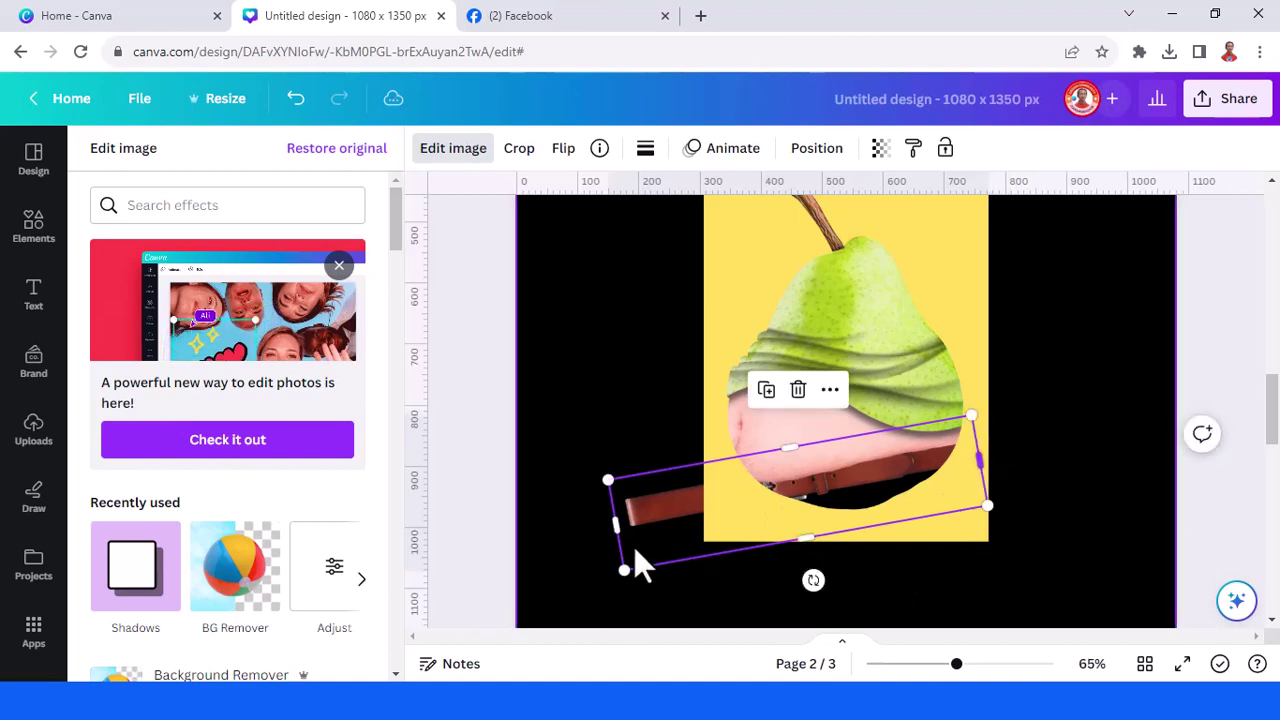
drag(618, 526, 722, 511)
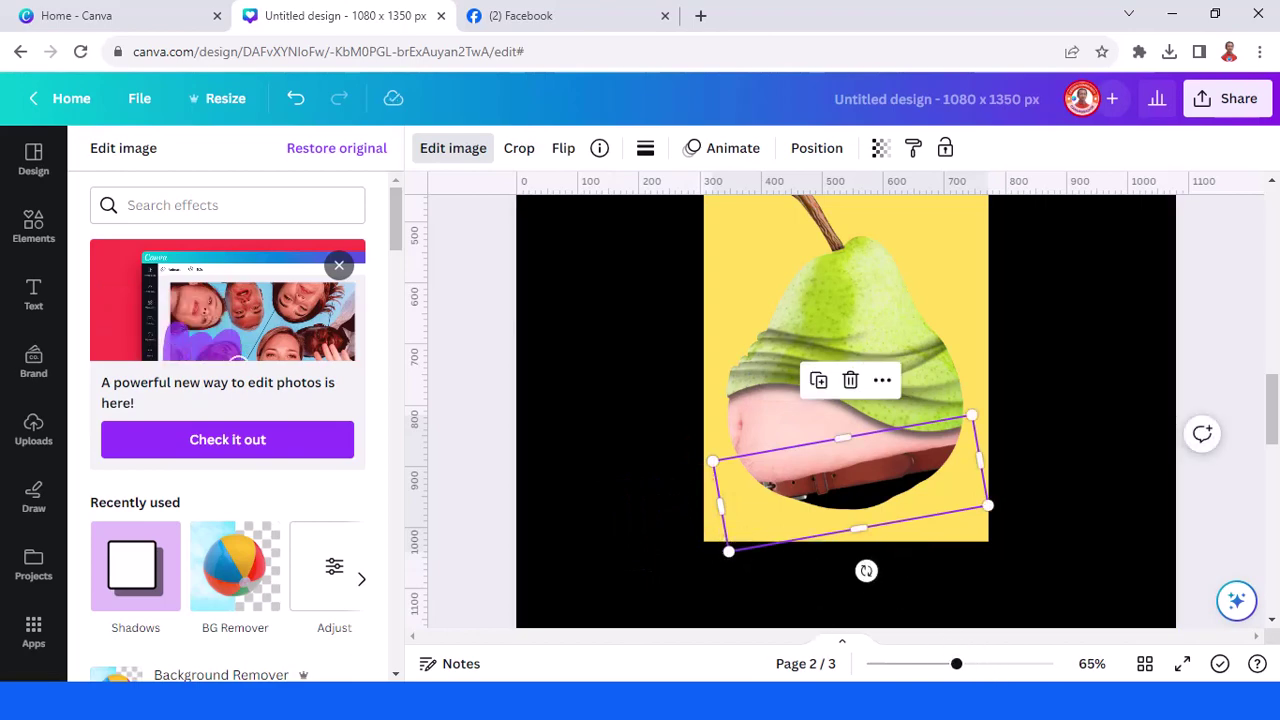
Search the elements for "shadow" and add the thin, soft elliptical shadow graphic to the page
click(979, 664)
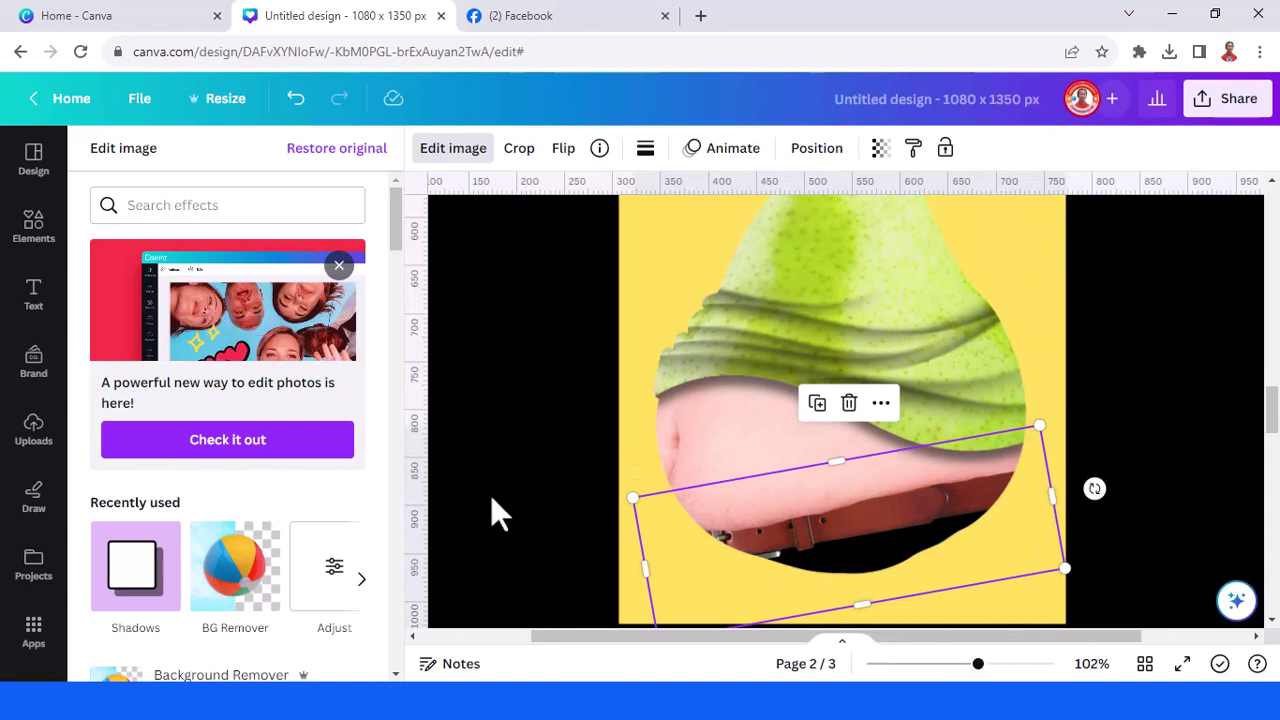
click(33, 230)
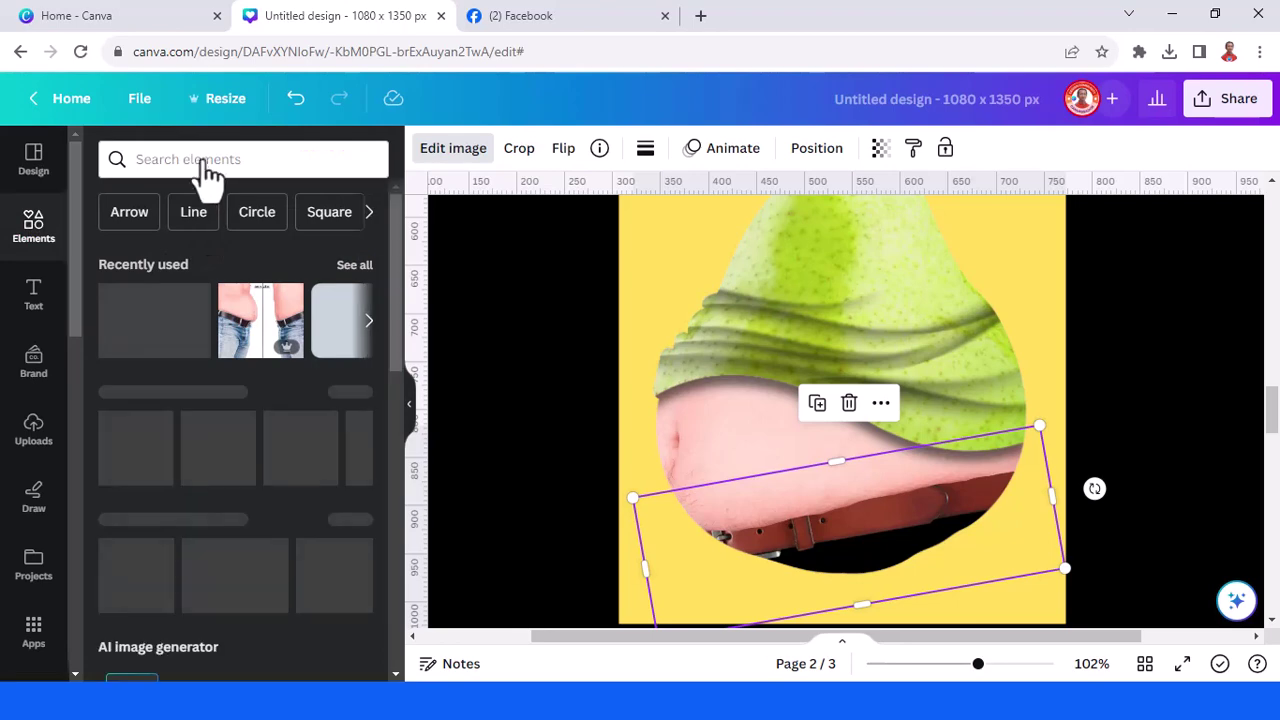
click(206, 160)
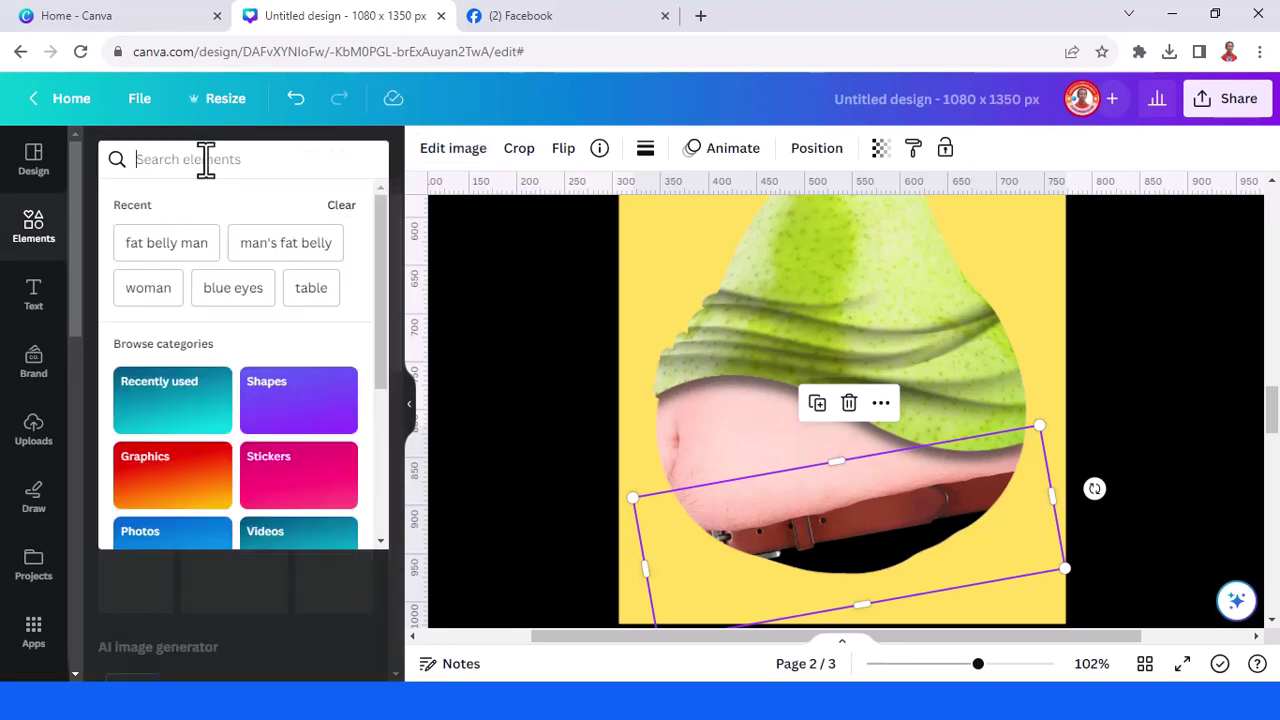
text(shadow)
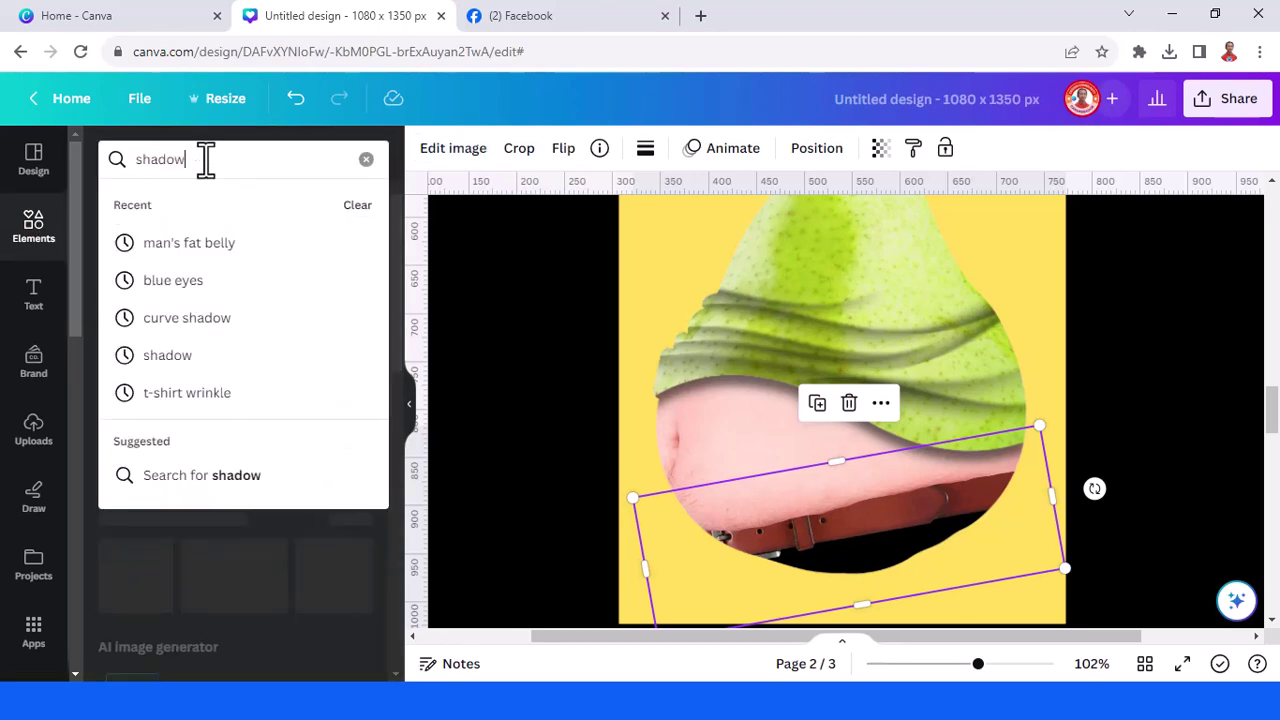
key(Return)
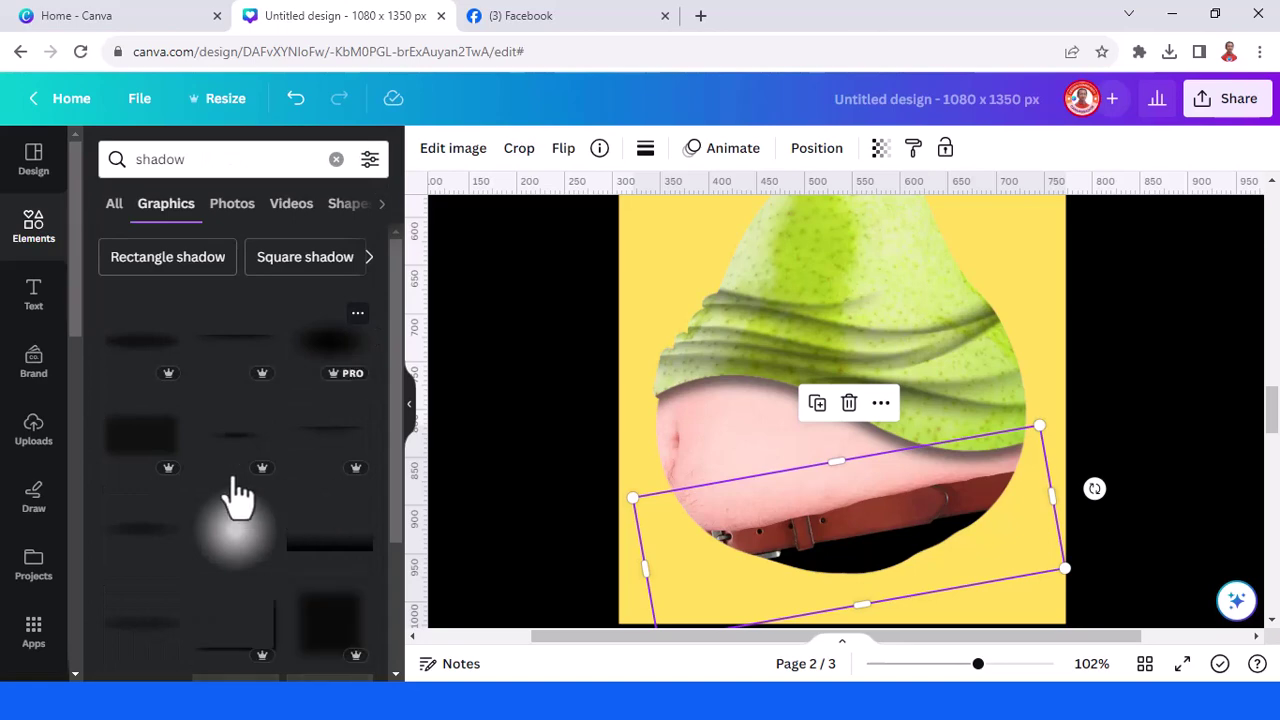
click(240, 458)
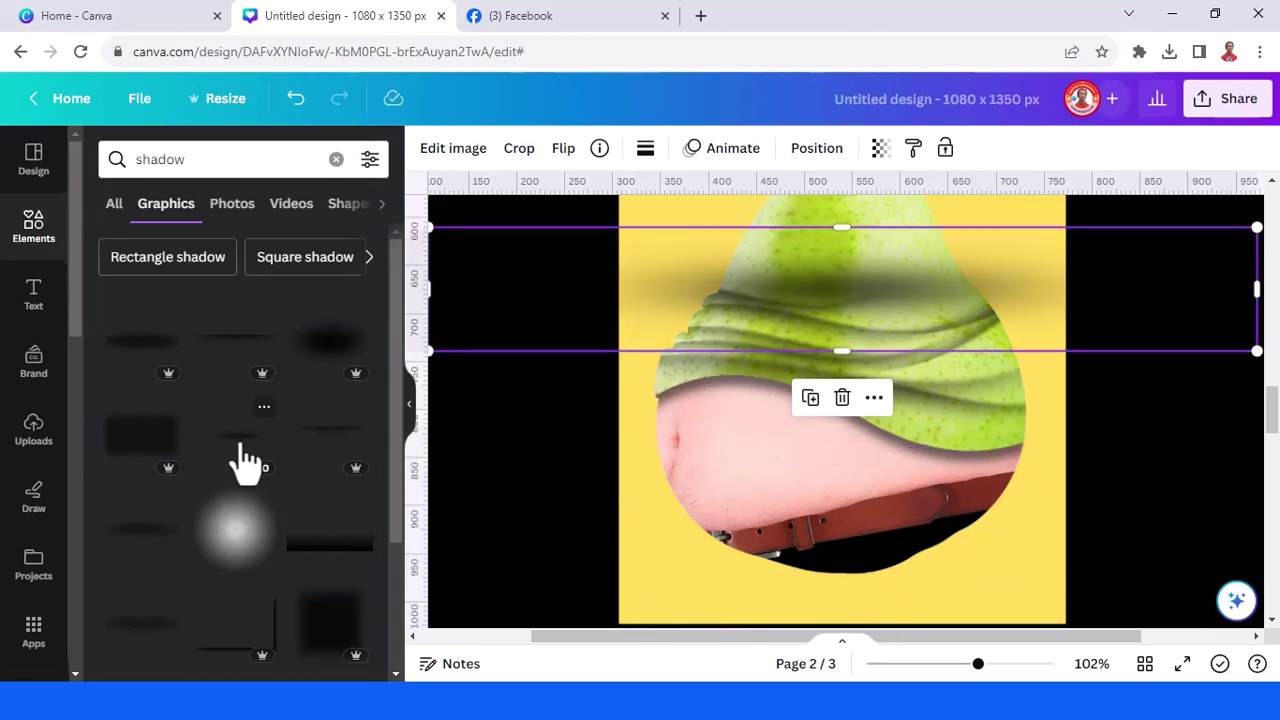
Shrink and tilt the shadow along the belt's upper edge, and move its layer between the belly and the belt
drag(812, 290, 820, 509)
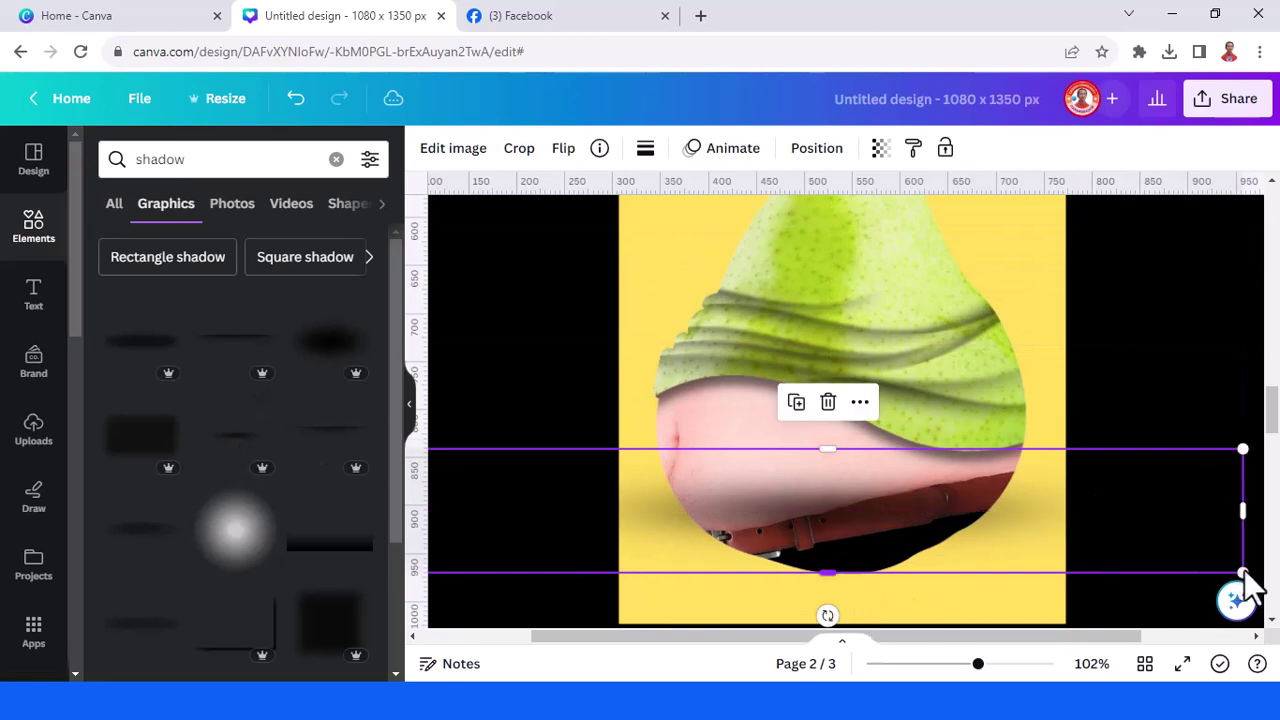
drag(1125, 524, 1088, 521)
drag(746, 592, 763, 590)
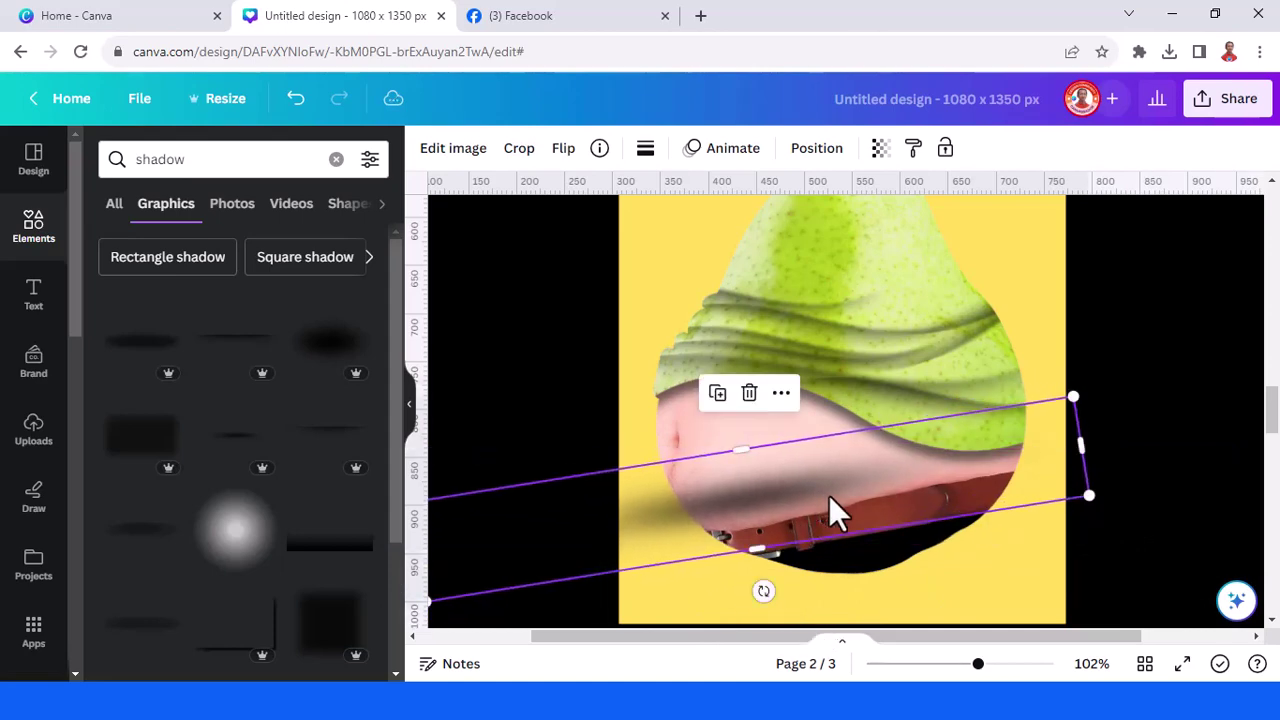
mouse_move(829, 509)
mouse_down()
mouse_move(909, 509)
mouse_move(842, 513)
mouse_up()
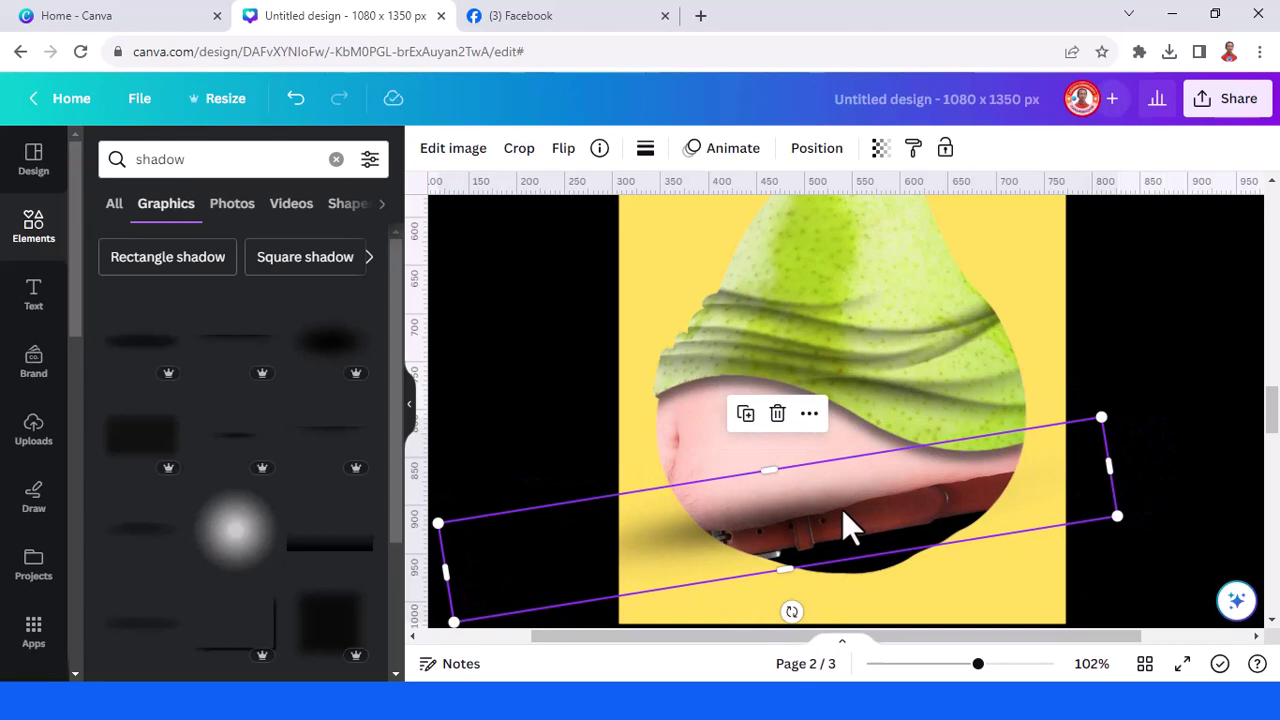
click(818, 160)
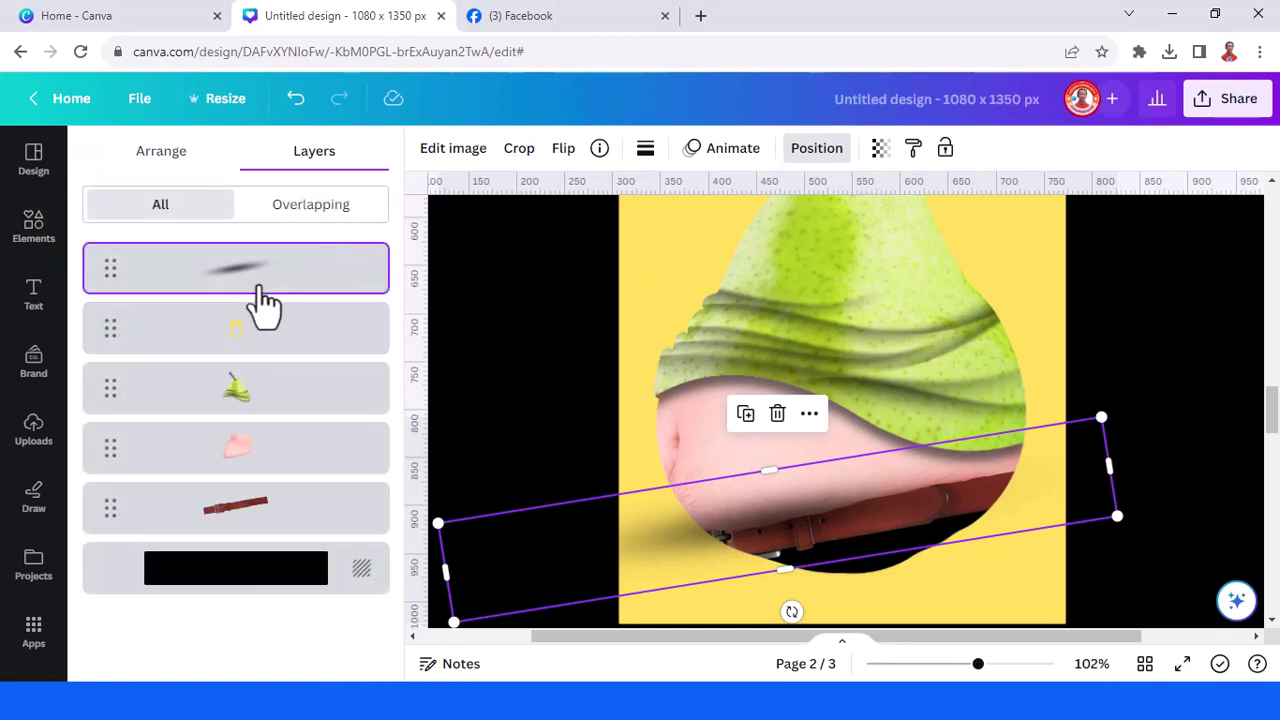
drag(275, 480, 259, 455)
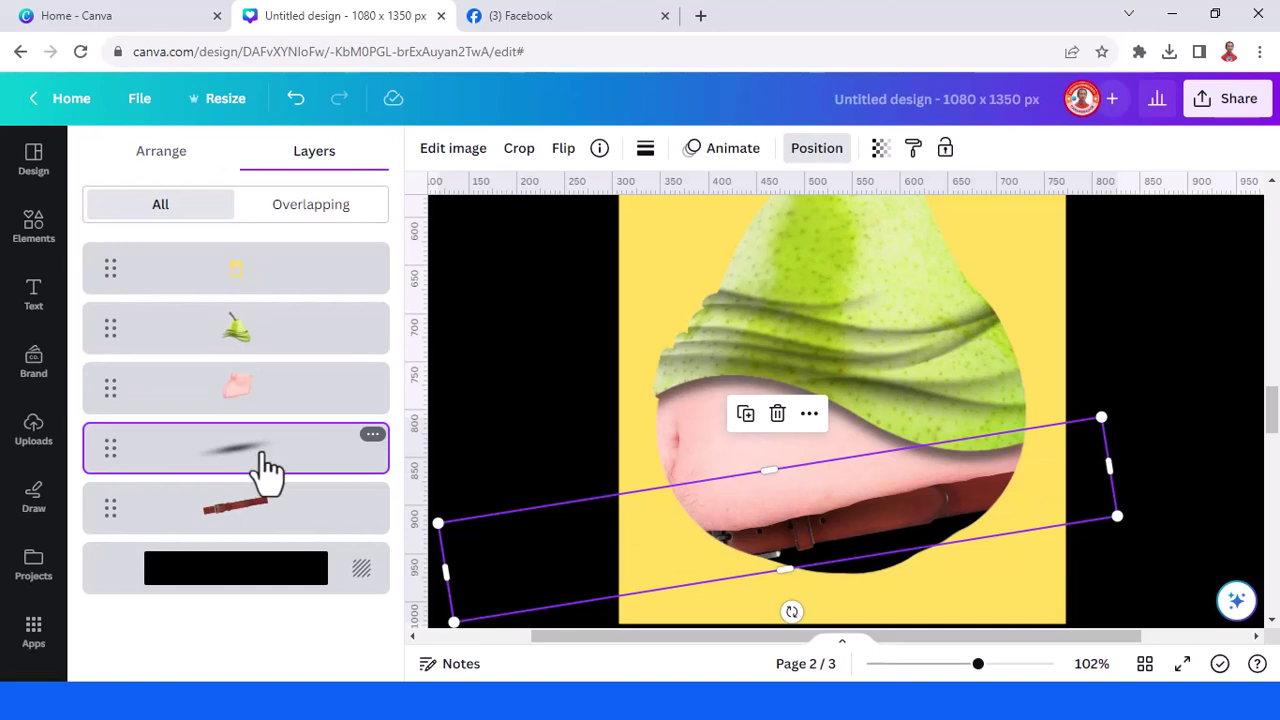
Duplicate the belt shadow, shift the copy slightly down along the belt, and move its layer directly beneath the belly
click(745, 415)
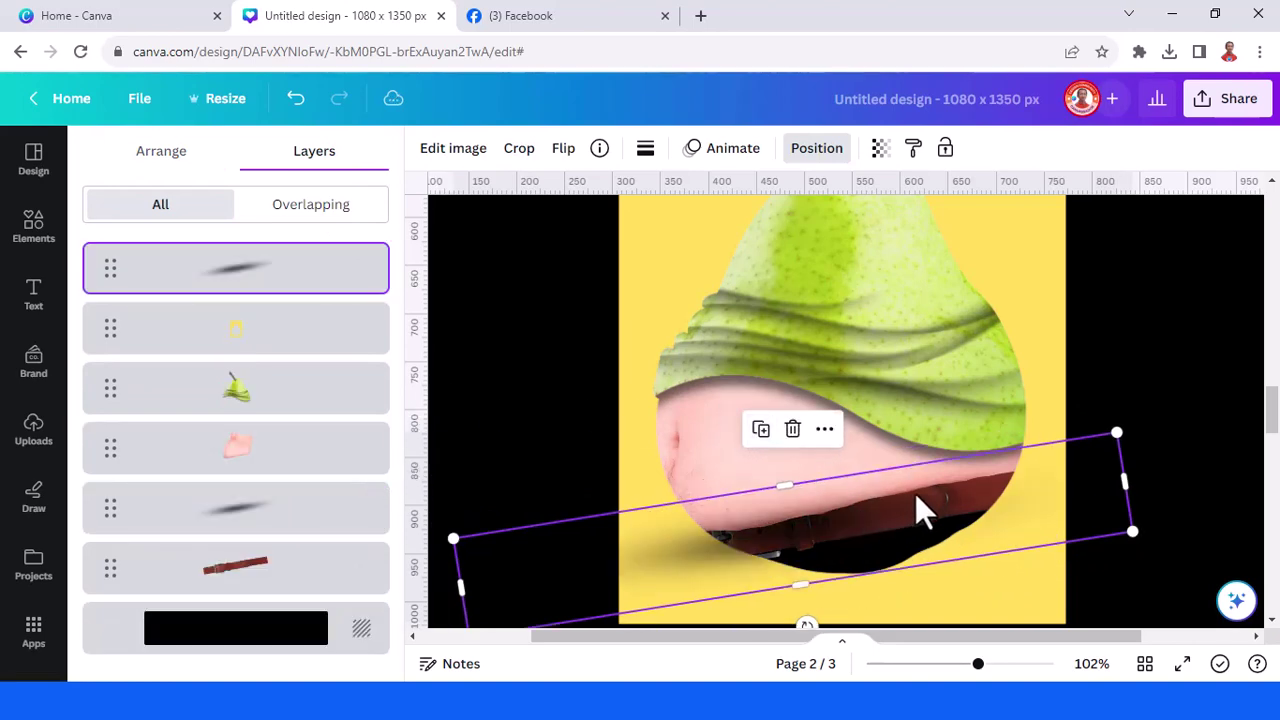
drag(917, 495, 940, 487)
drag(900, 493, 832, 511)
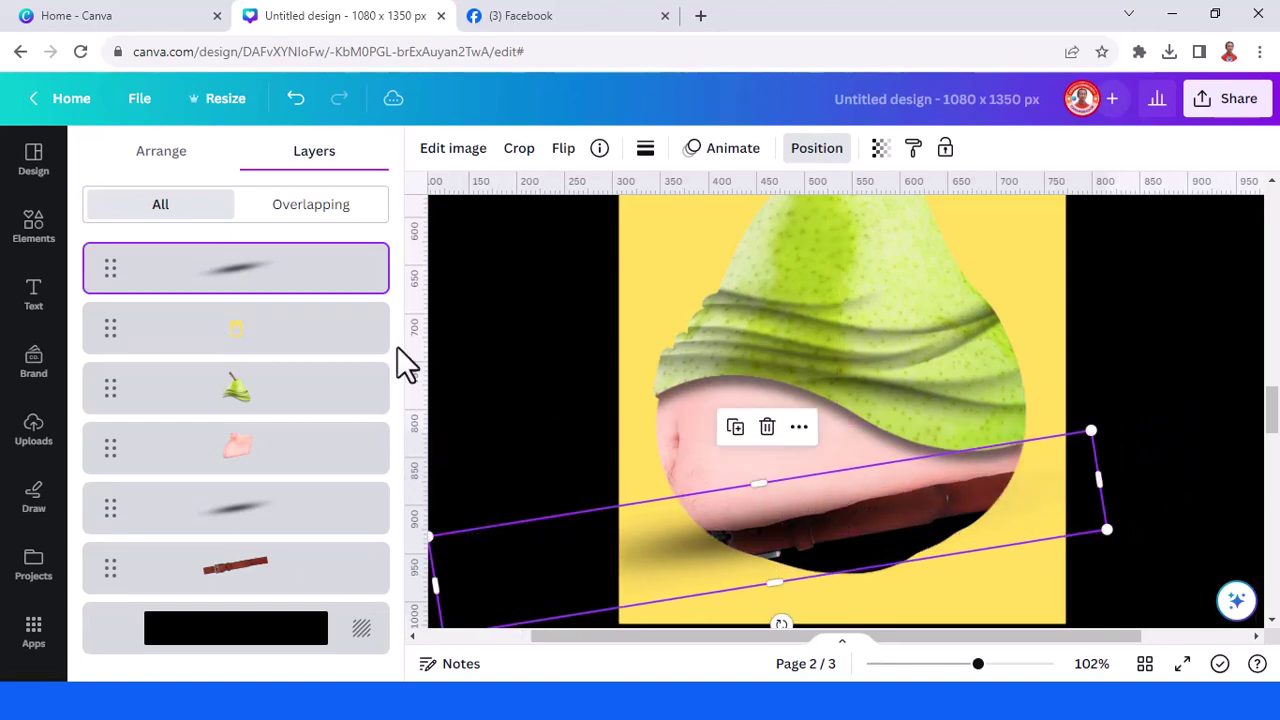
drag(243, 286, 256, 475)
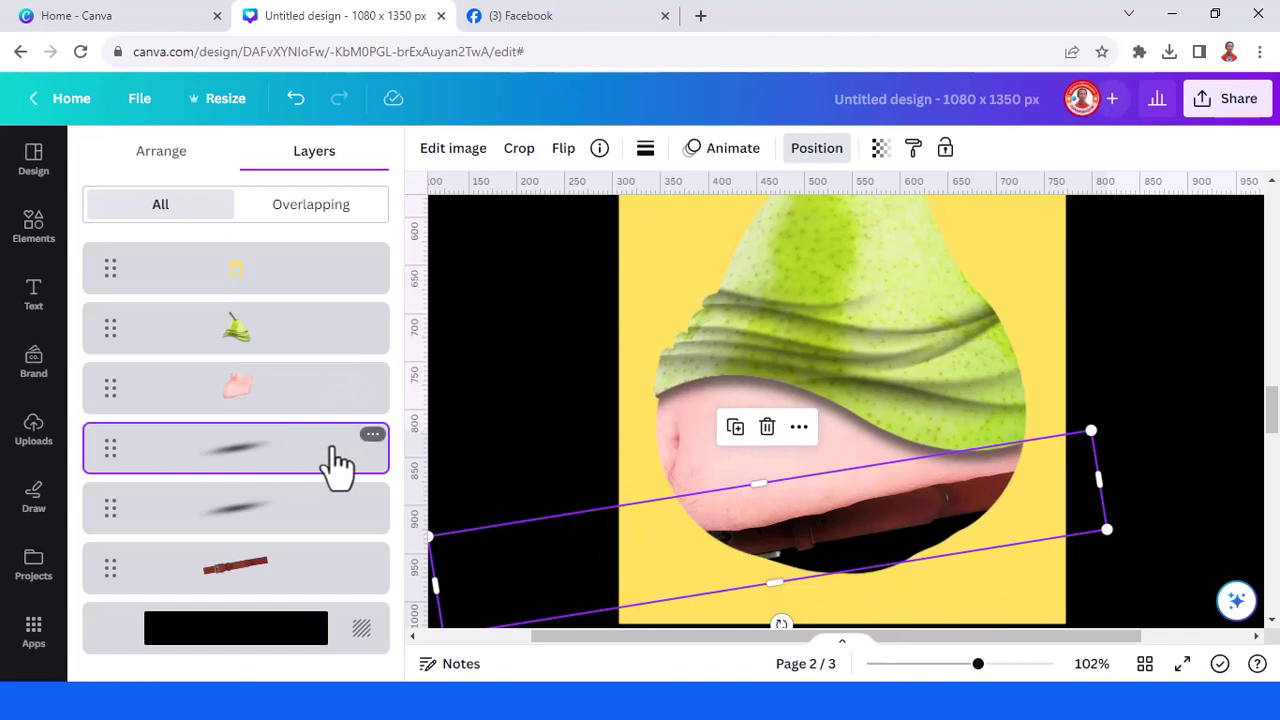
Duplicate the shadow again, place the copy over the belt's right end, and move its layer directly below the belly
click(736, 428)
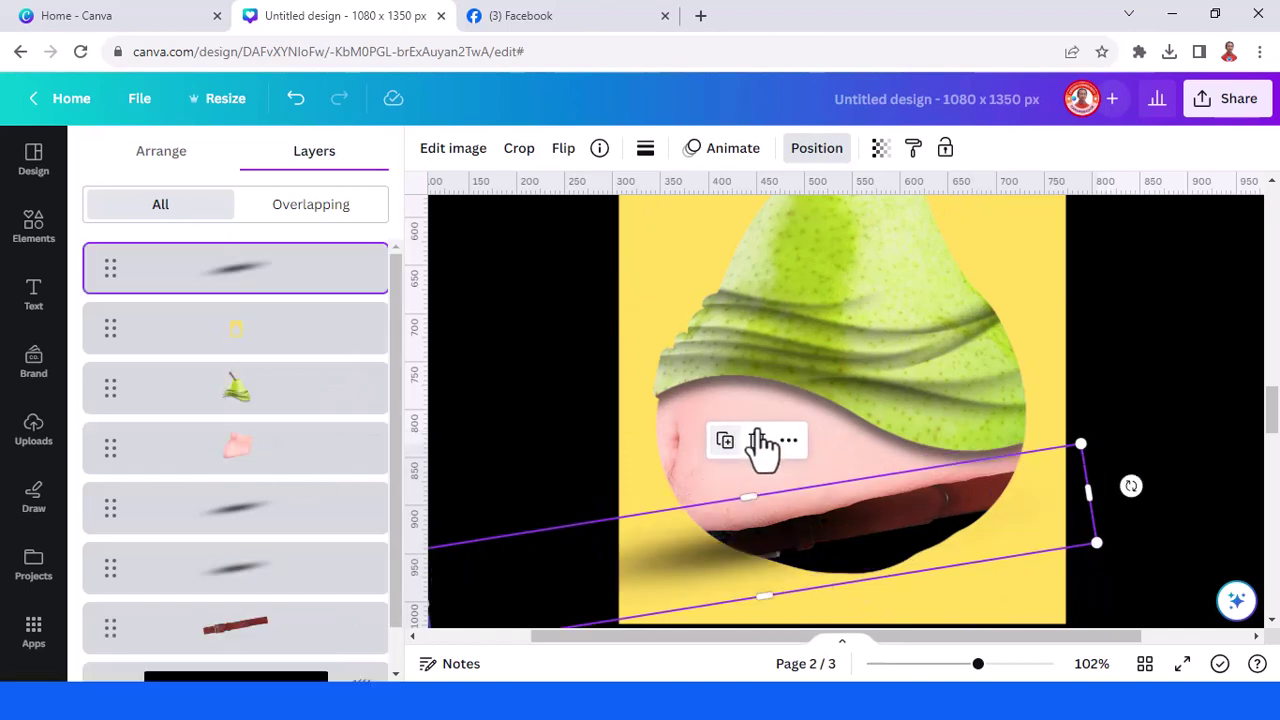
drag(834, 530, 1025, 466)
drag(268, 285, 262, 472)
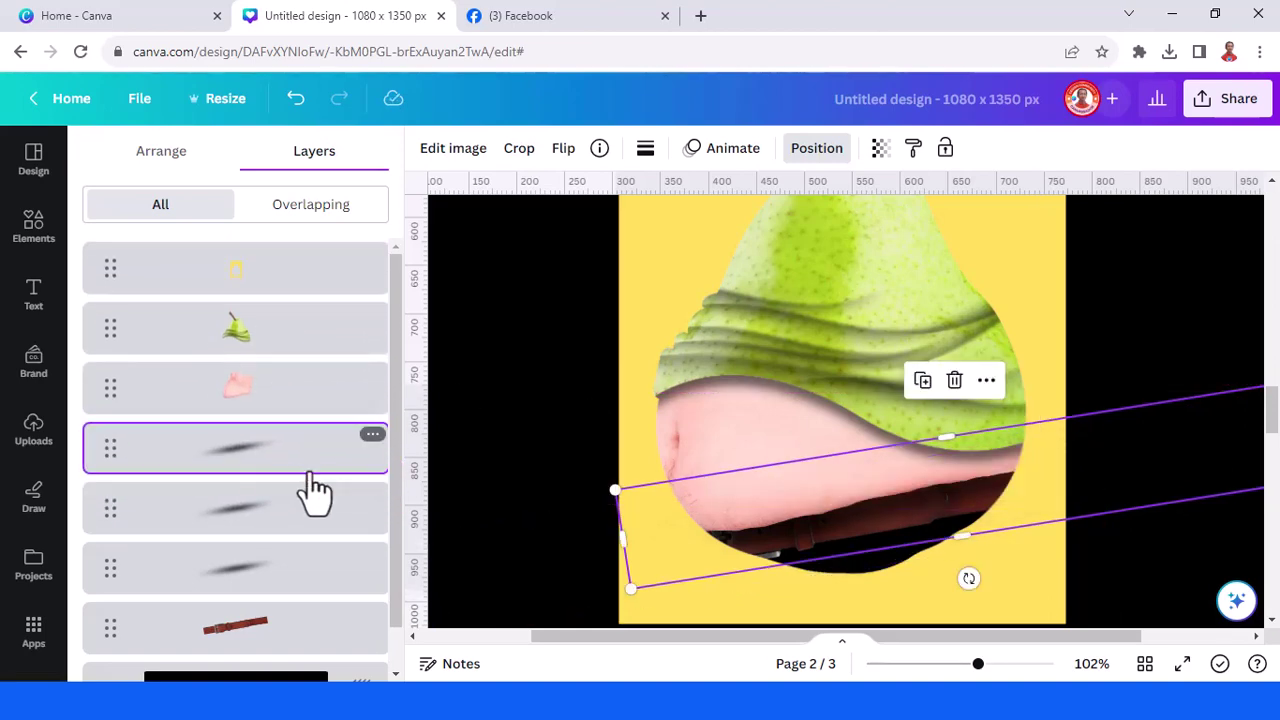
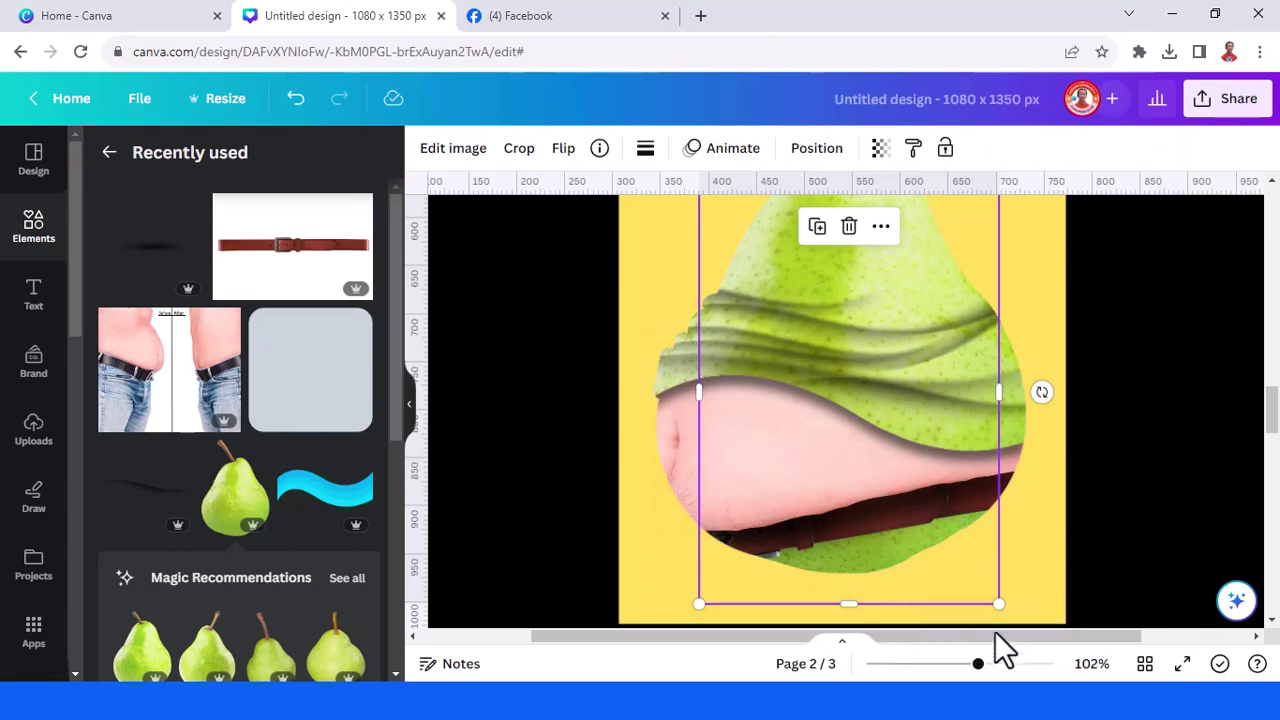
Darken the pear image below the belt by setting its brightness to -52
click(445, 150)
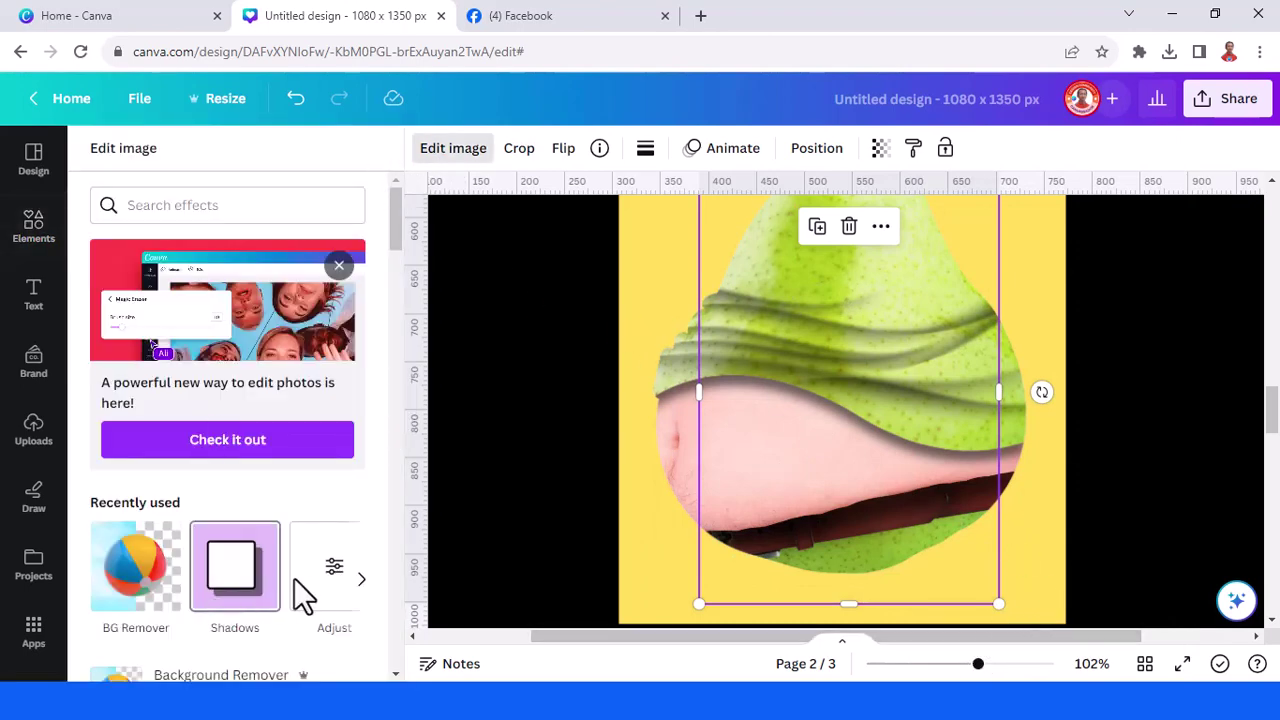
click(330, 575)
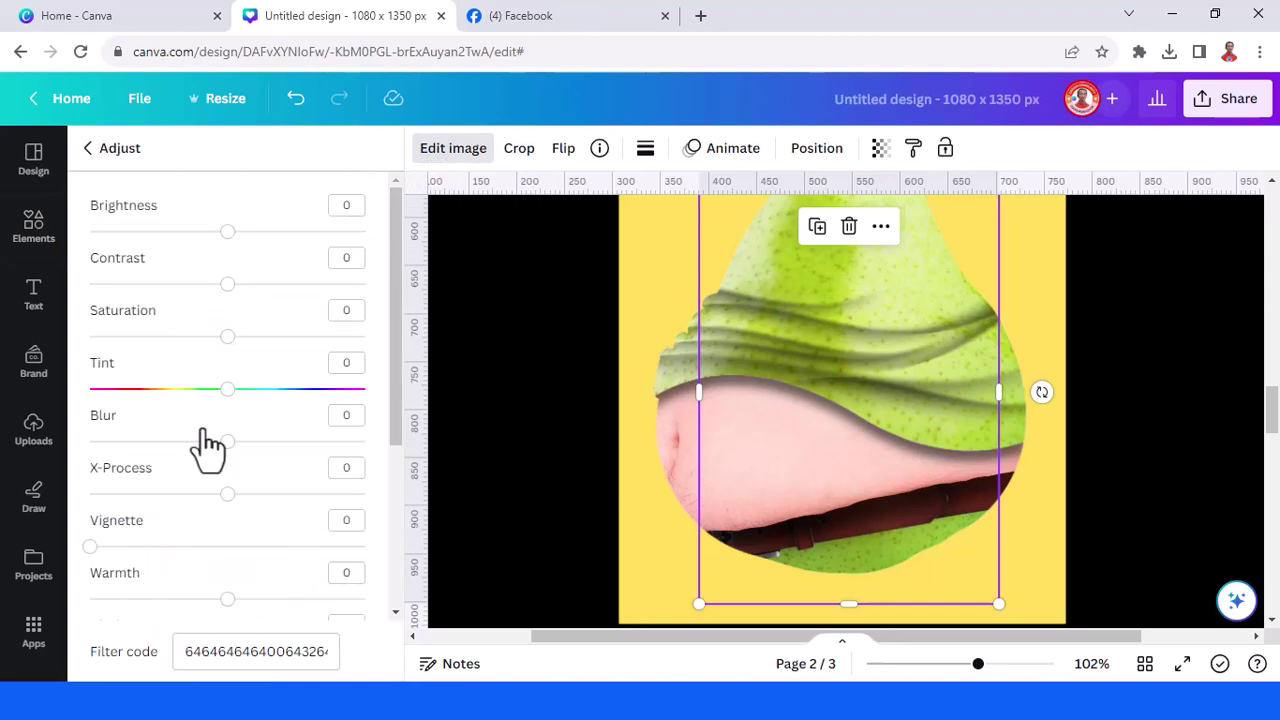
click(172, 233)
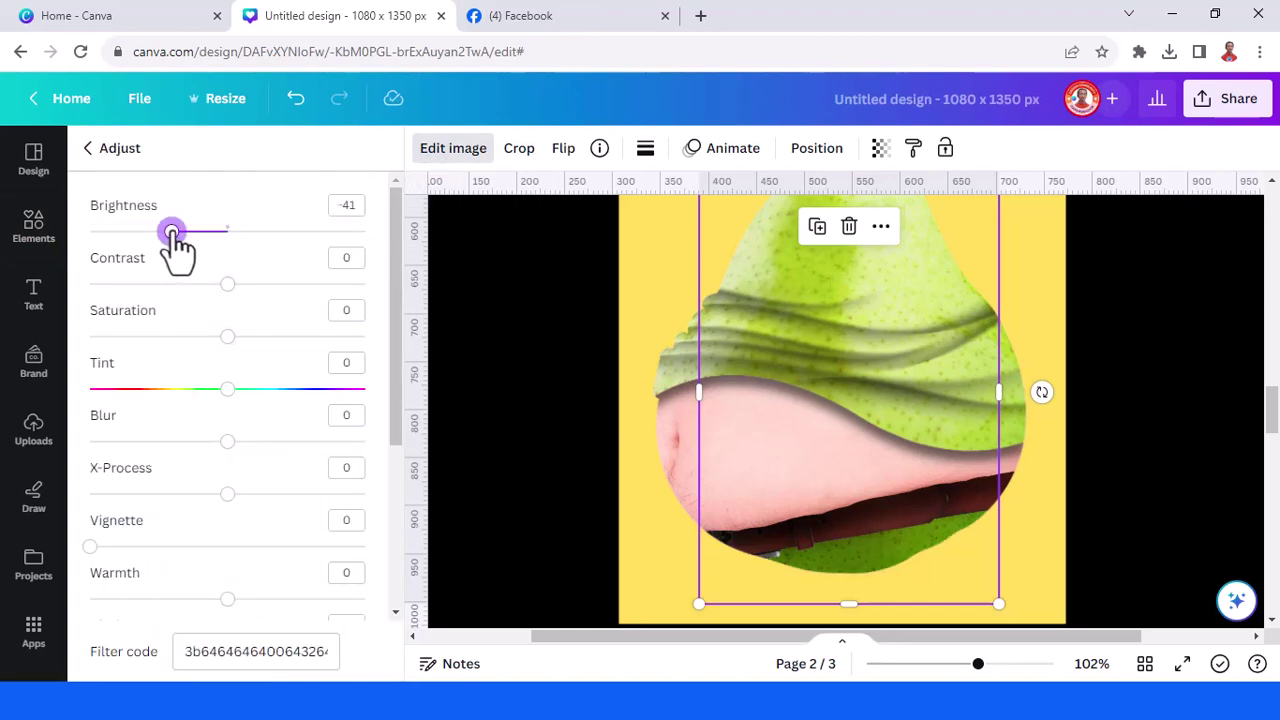
drag(172, 235, 158, 237)
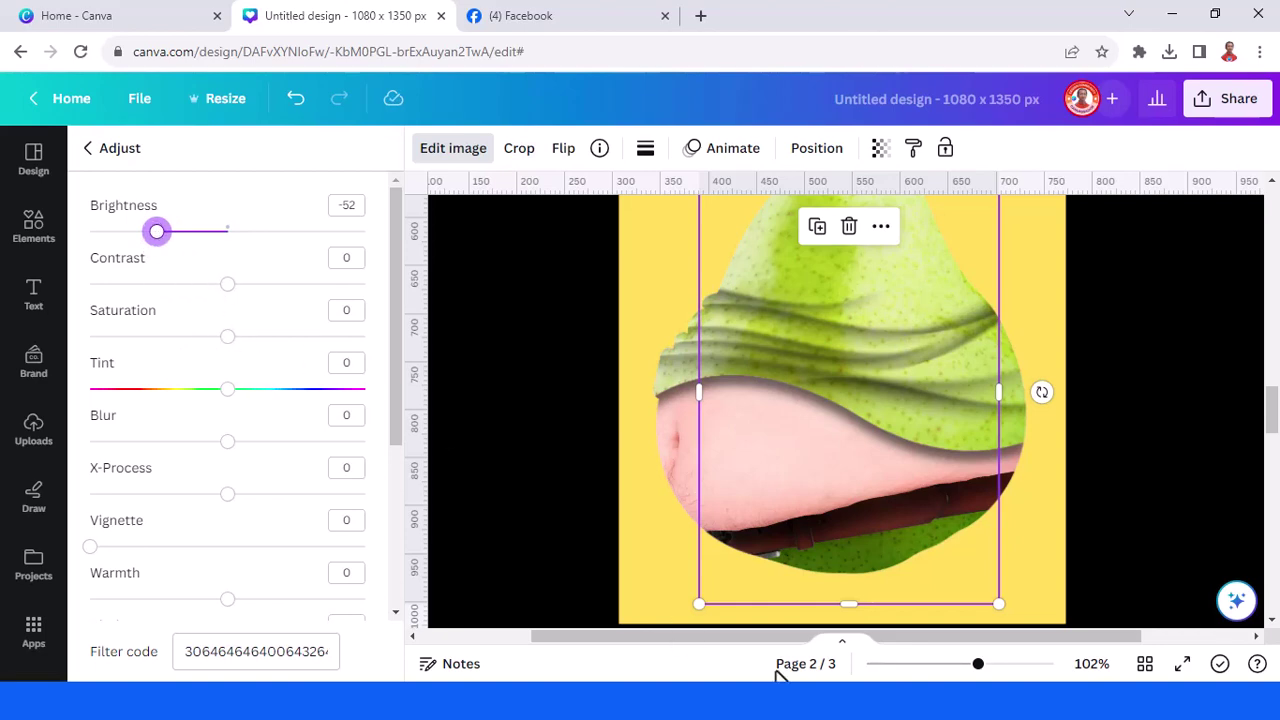
Try adding the soft elliptical drop shadow from the recently used elements and placing it over the pear's lower right side
click(934, 664)
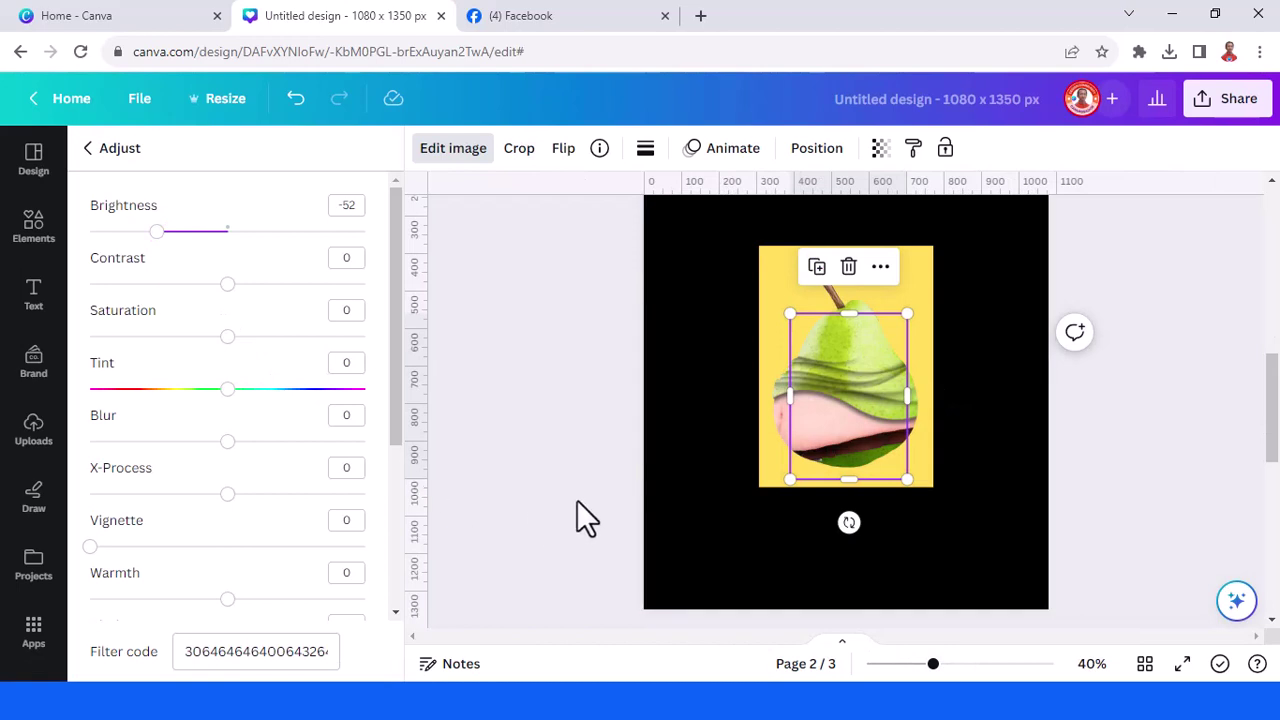
click(954, 666)
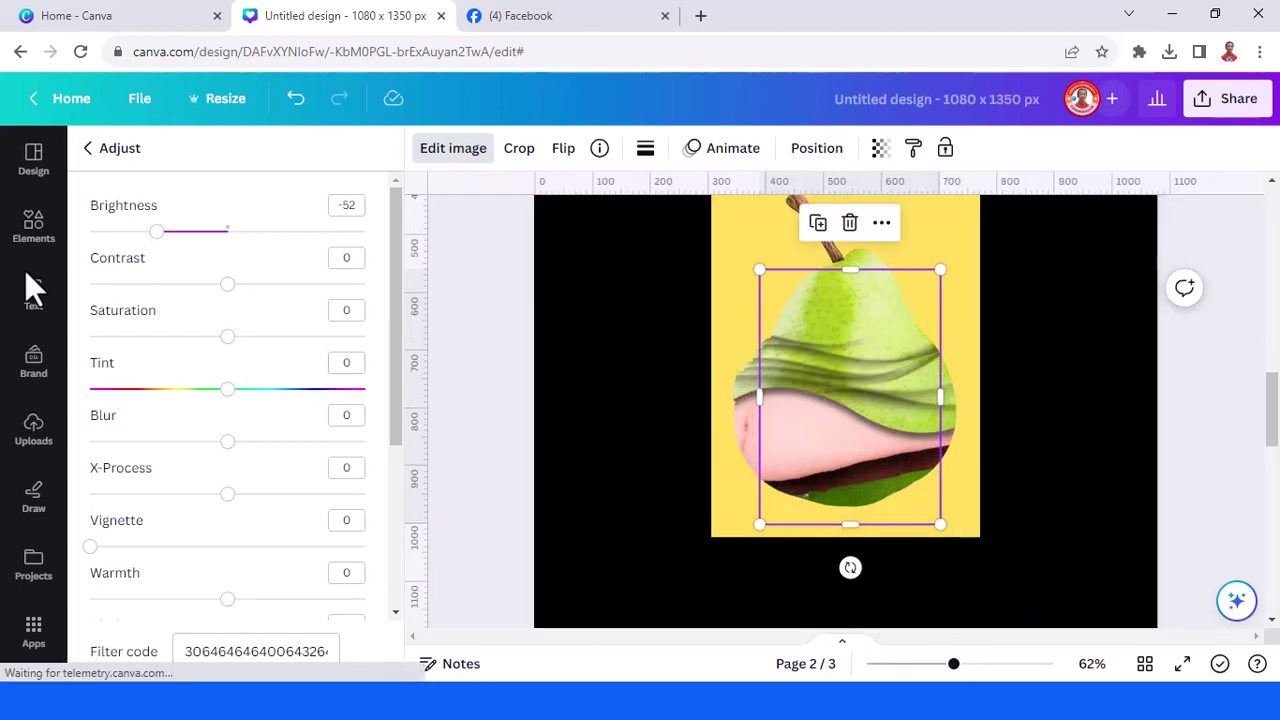
click(30, 238)
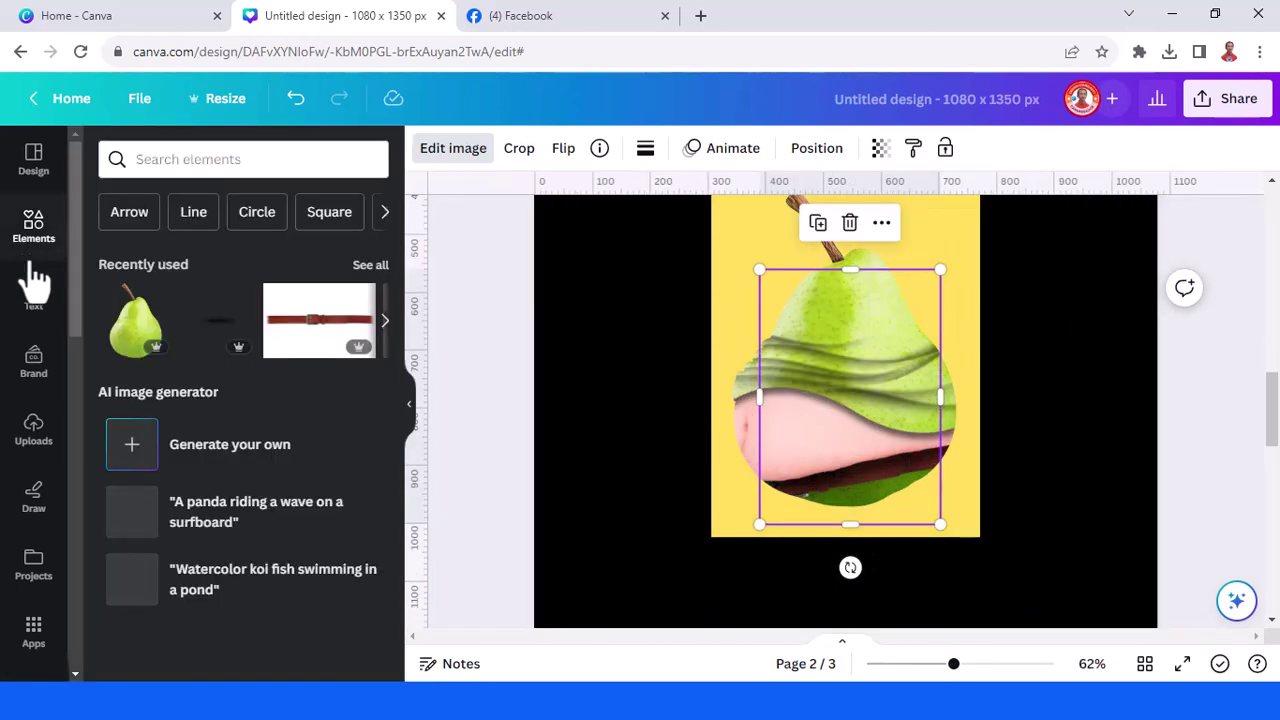
click(353, 270)
scroll(334, 363, down, 3)
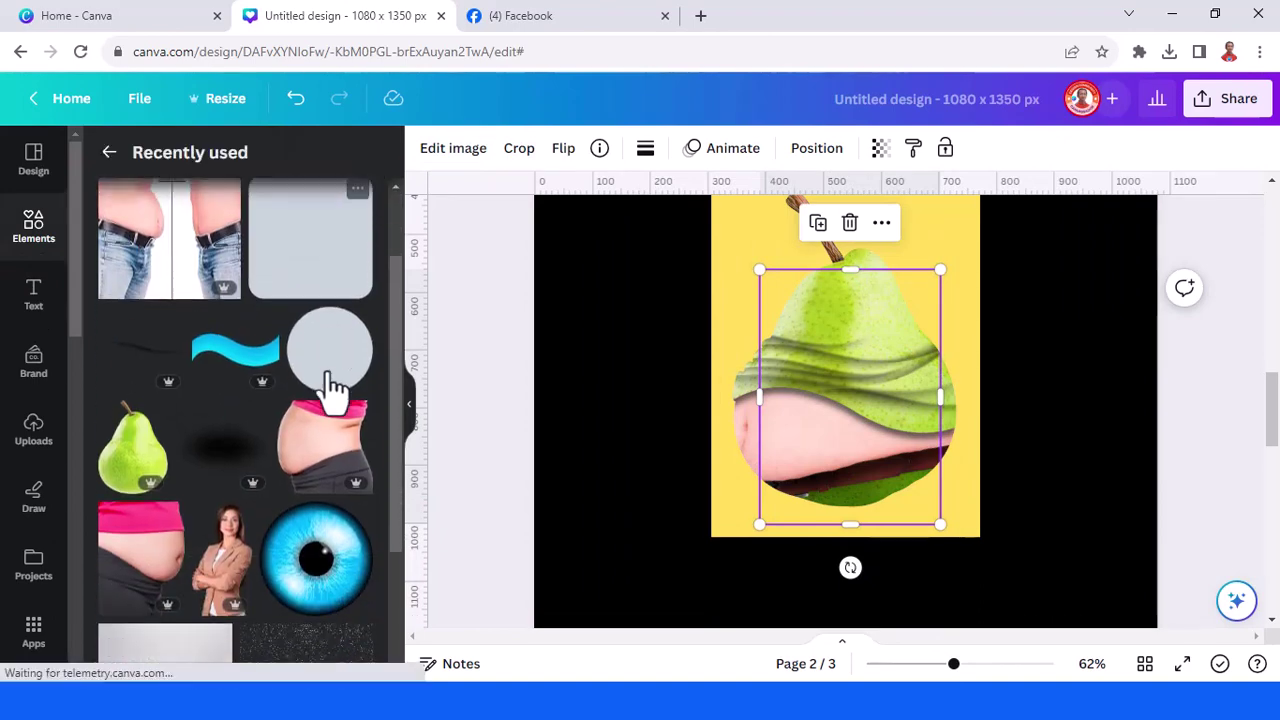
click(255, 333)
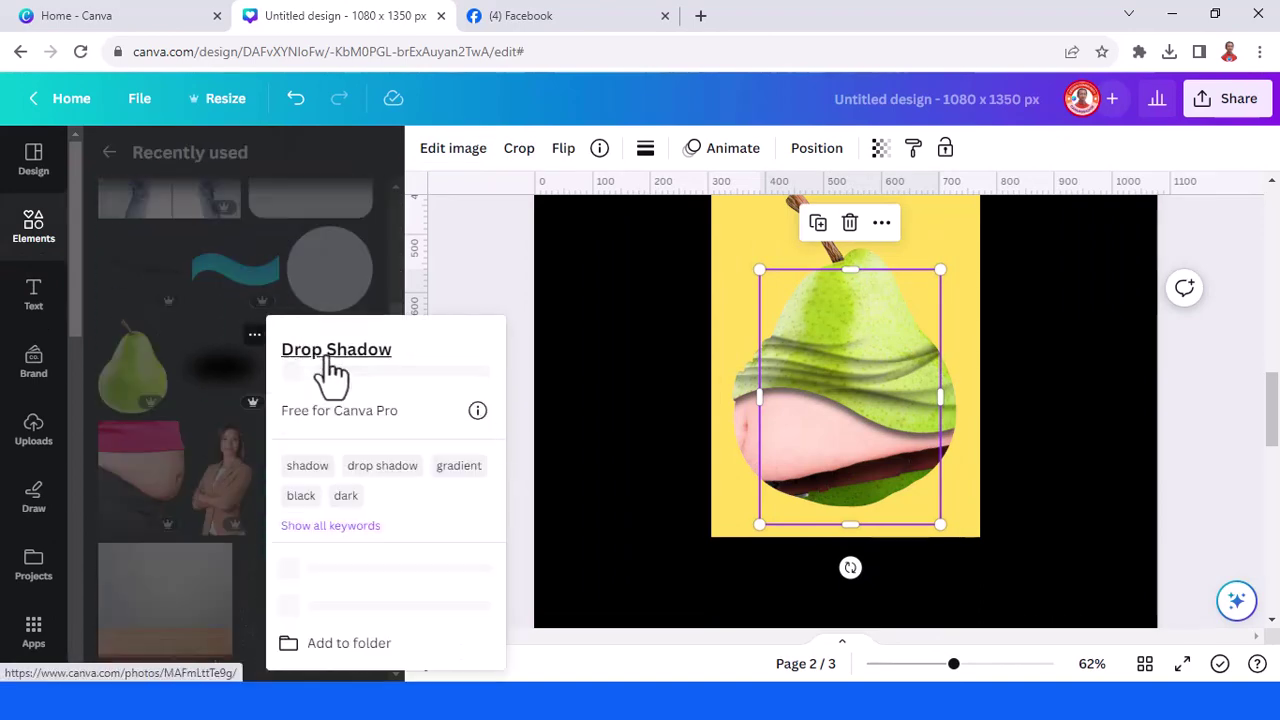
click(218, 390)
drag(218, 385, 1064, 492)
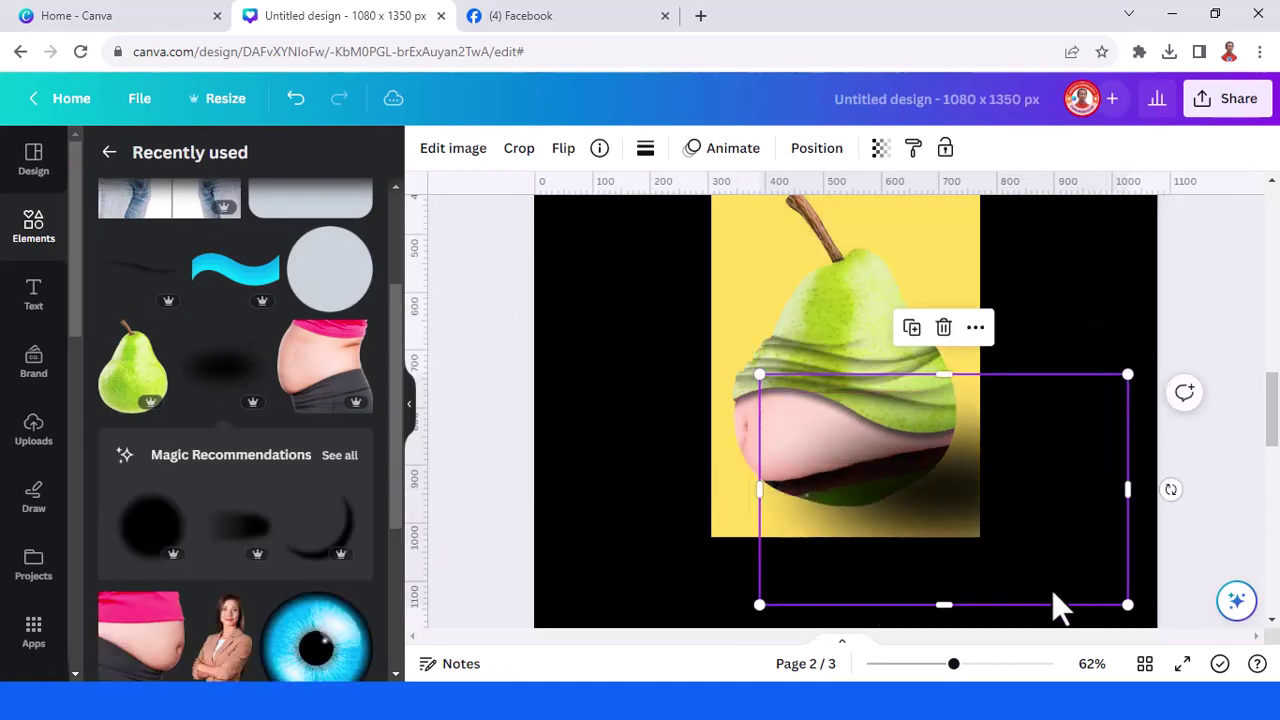
Tilt the elliptical shadow to follow the pear's lower right side, duplicate it, and shift the copy up and to the right
drag(1171, 493, 1146, 405)
drag(1063, 477, 1057, 440)
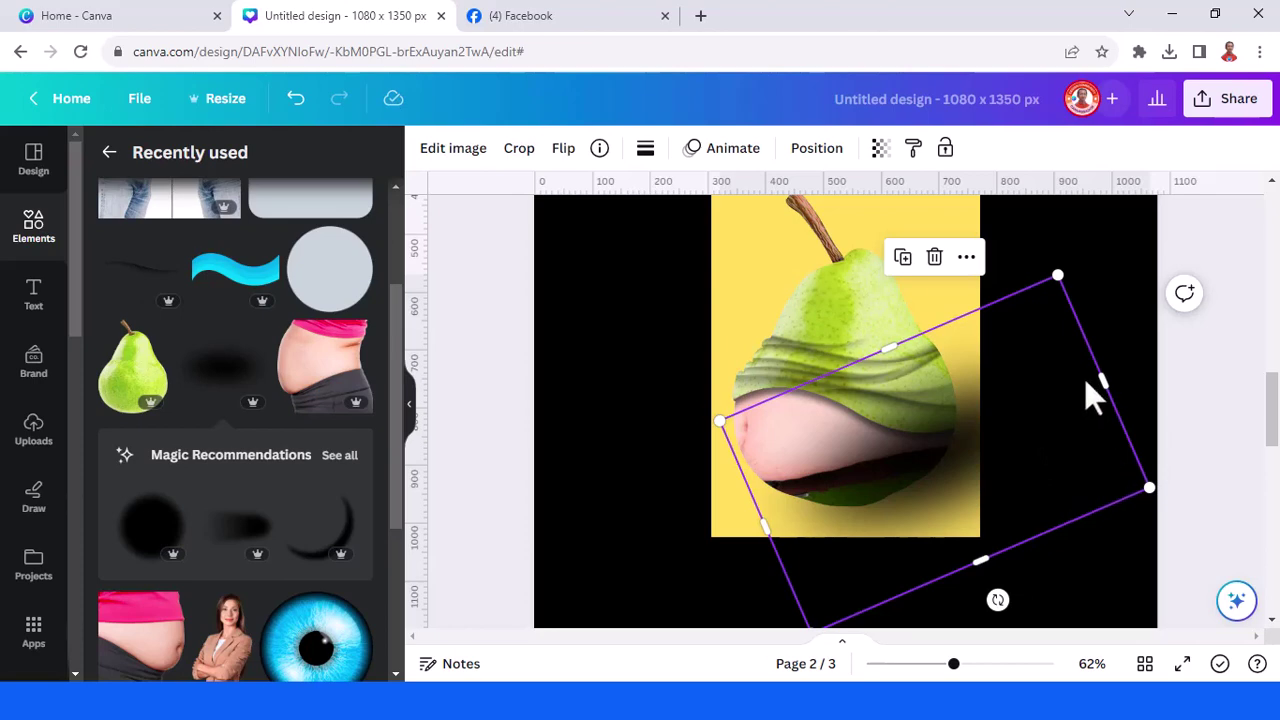
click(903, 258)
drag(1061, 433, 1147, 352)
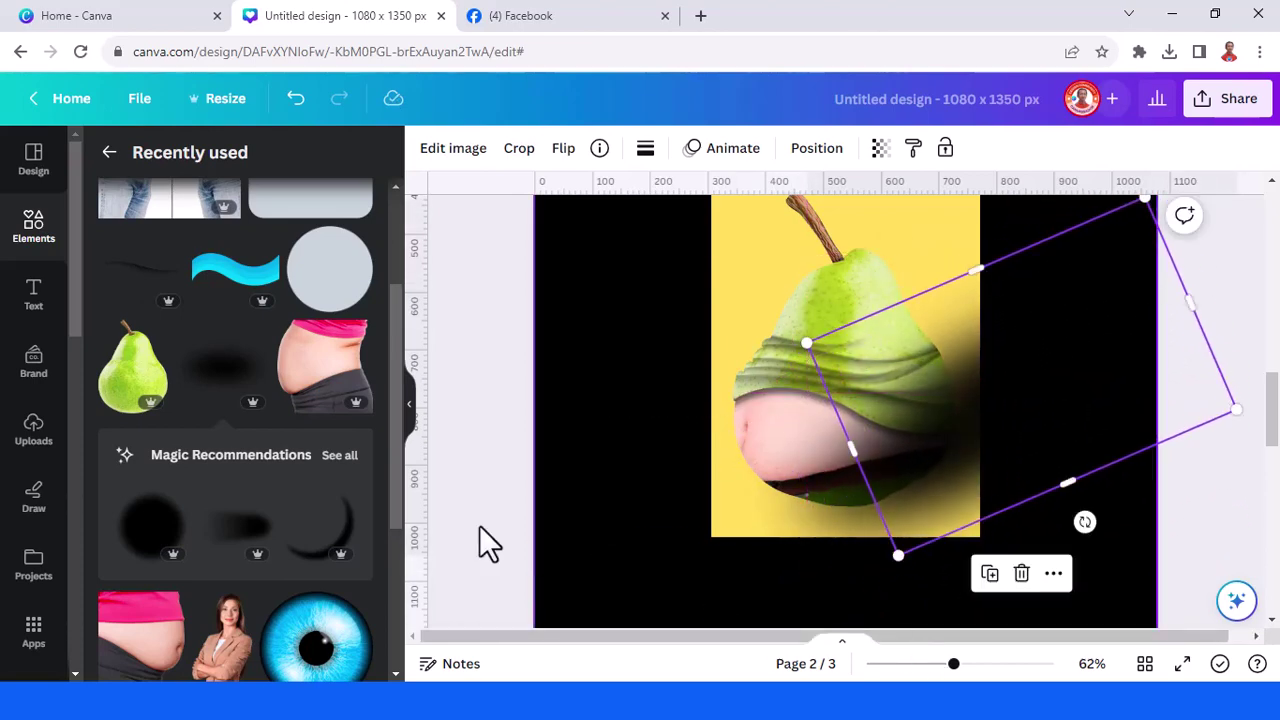
Add the curved crescent drop shadow from the recommended elements and delete the duplicated elliptical shadow
click(343, 503)
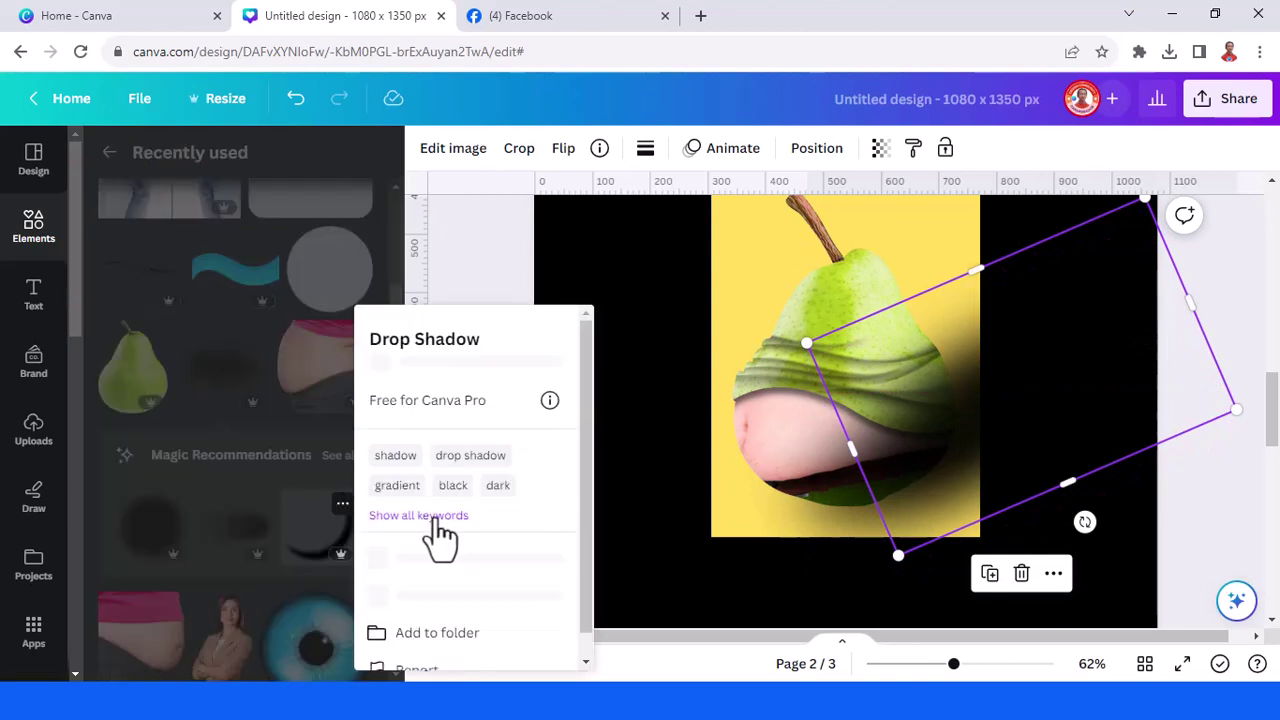
click(322, 540)
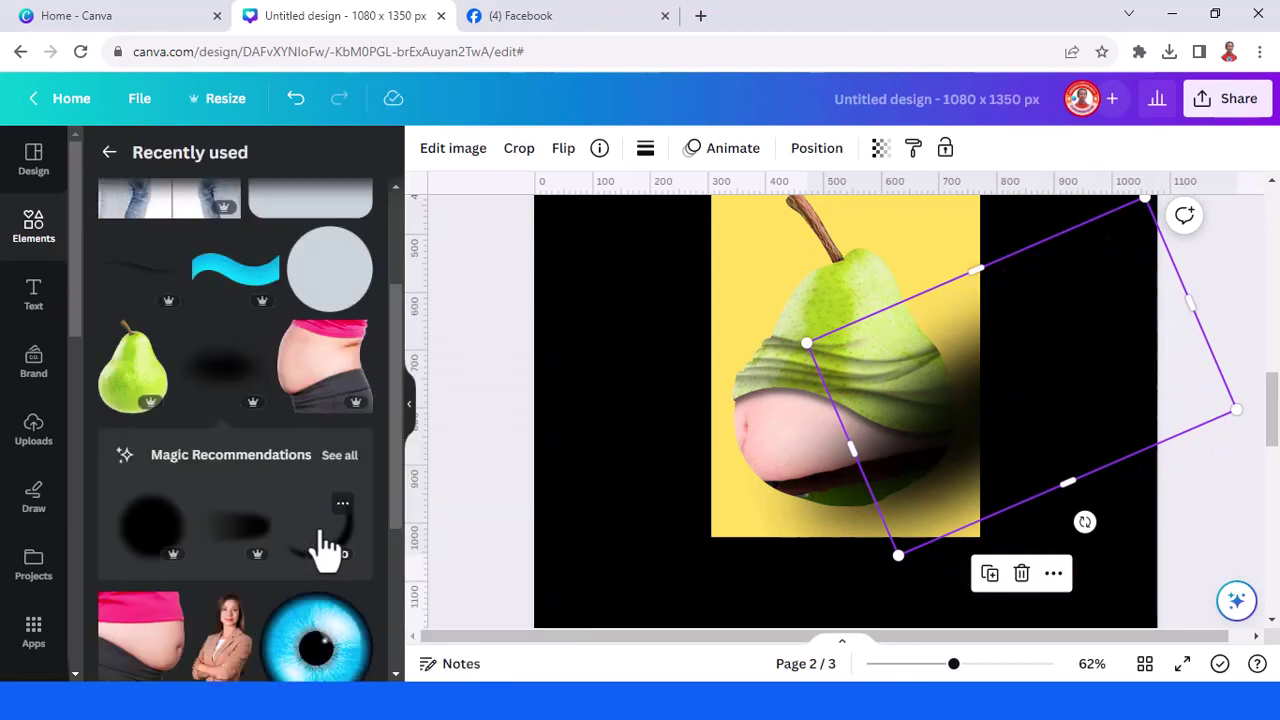
click(322, 540)
drag(1034, 454, 745, 516)
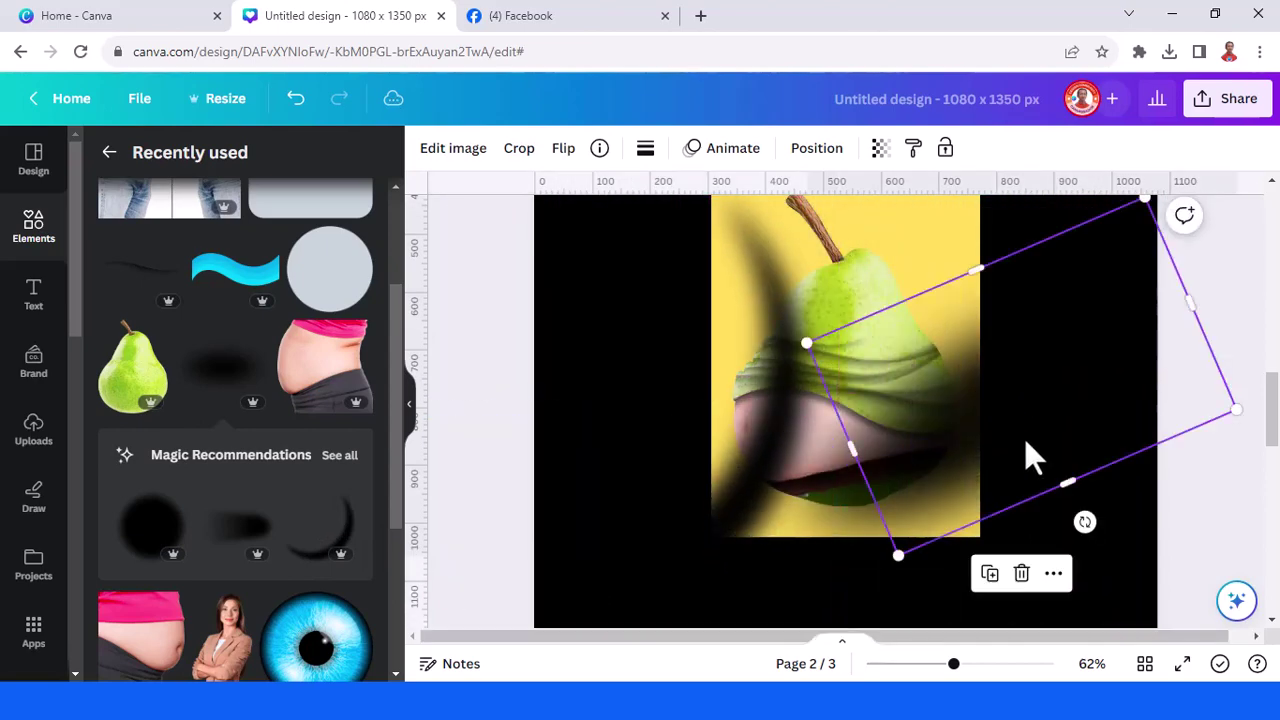
drag(1104, 380, 1015, 452)
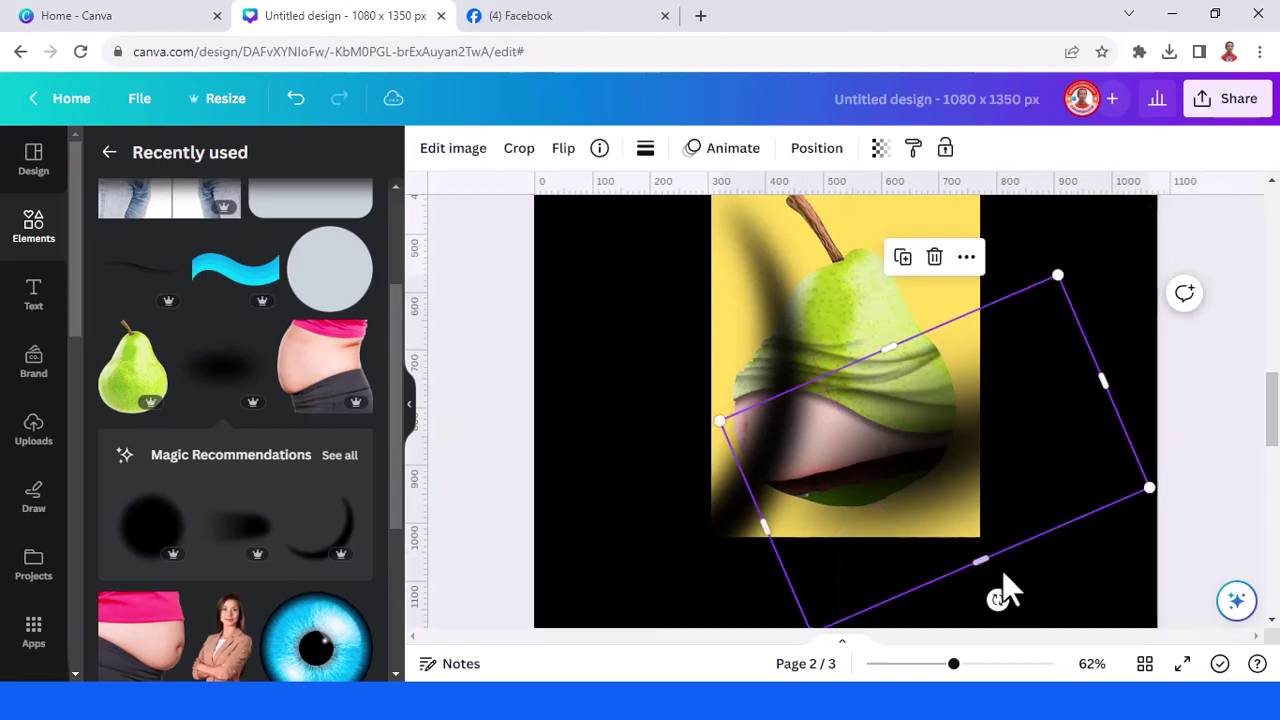
Remove the remaining elliptical shadow, then rotate and position the crescent shadow along the pear's lower right edge
drag(945, 290, 988, 404)
drag(1106, 351, 1010, 392)
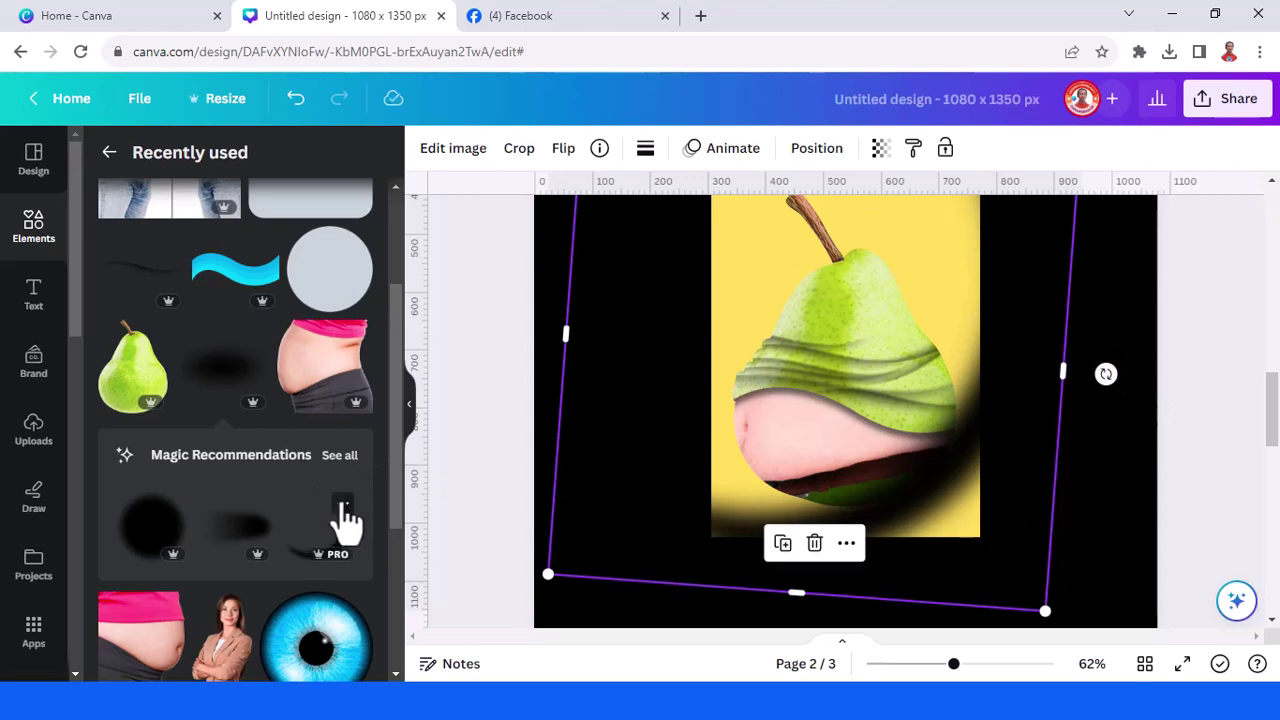
click(342, 504)
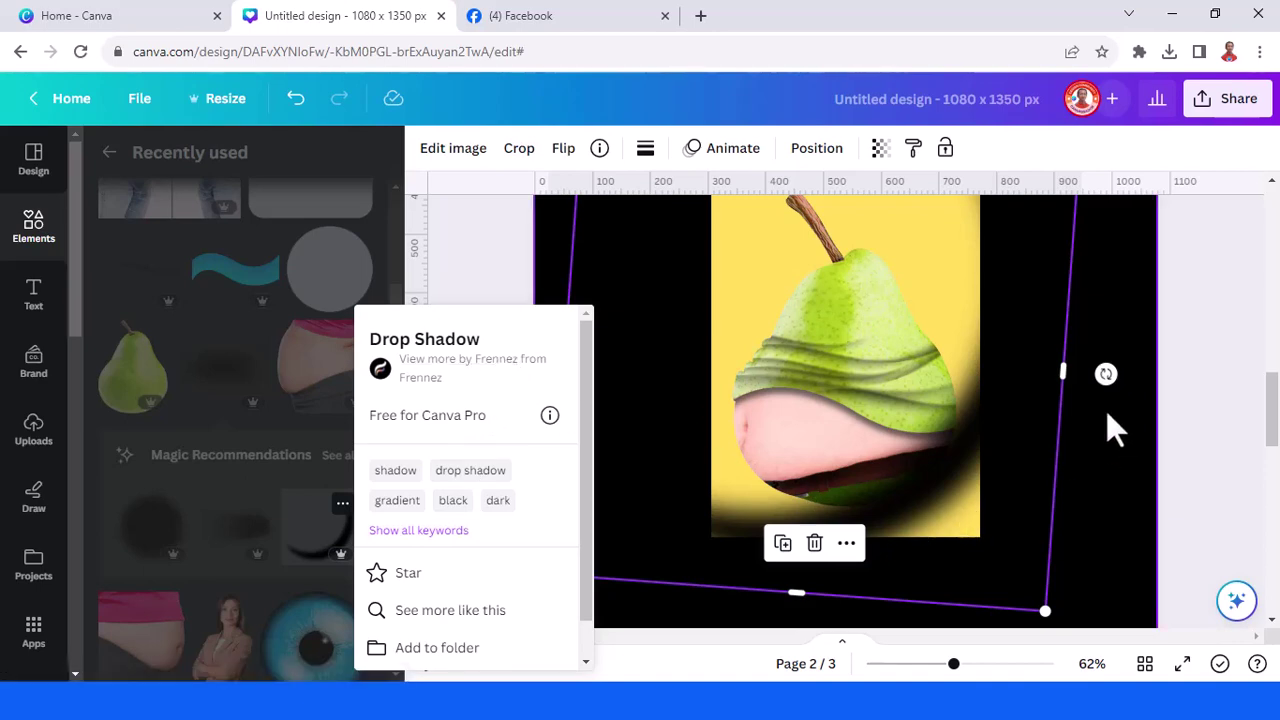
drag(1108, 373, 1150, 425)
drag(988, 453, 984, 437)
Crop the left side of the yellow pear-cutout overlay inward to expose the belly image, and select the belly
drag(565, 360, 741, 350)
click(712, 340)
drag(535, 335, 741, 380)
click(724, 462)
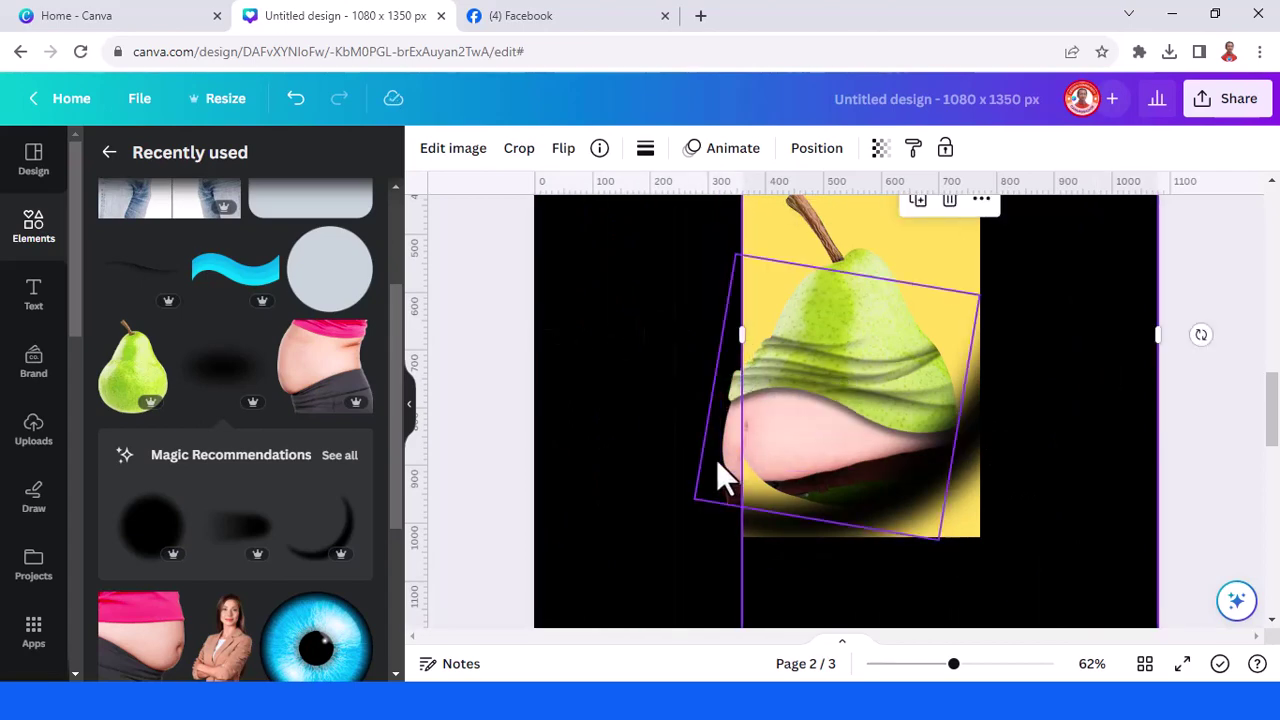
Adjust the belly image to brightness -46, contrast 16, saturation 12 and blur -37
click(452, 158)
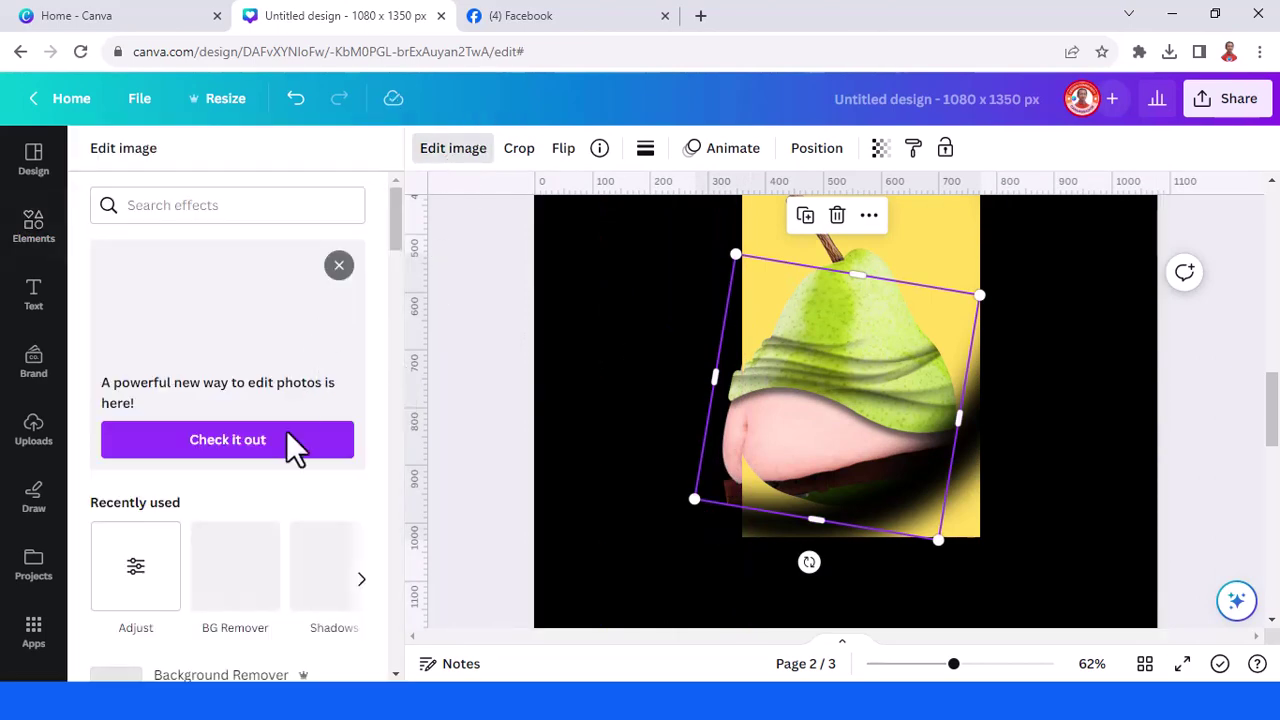
click(135, 568)
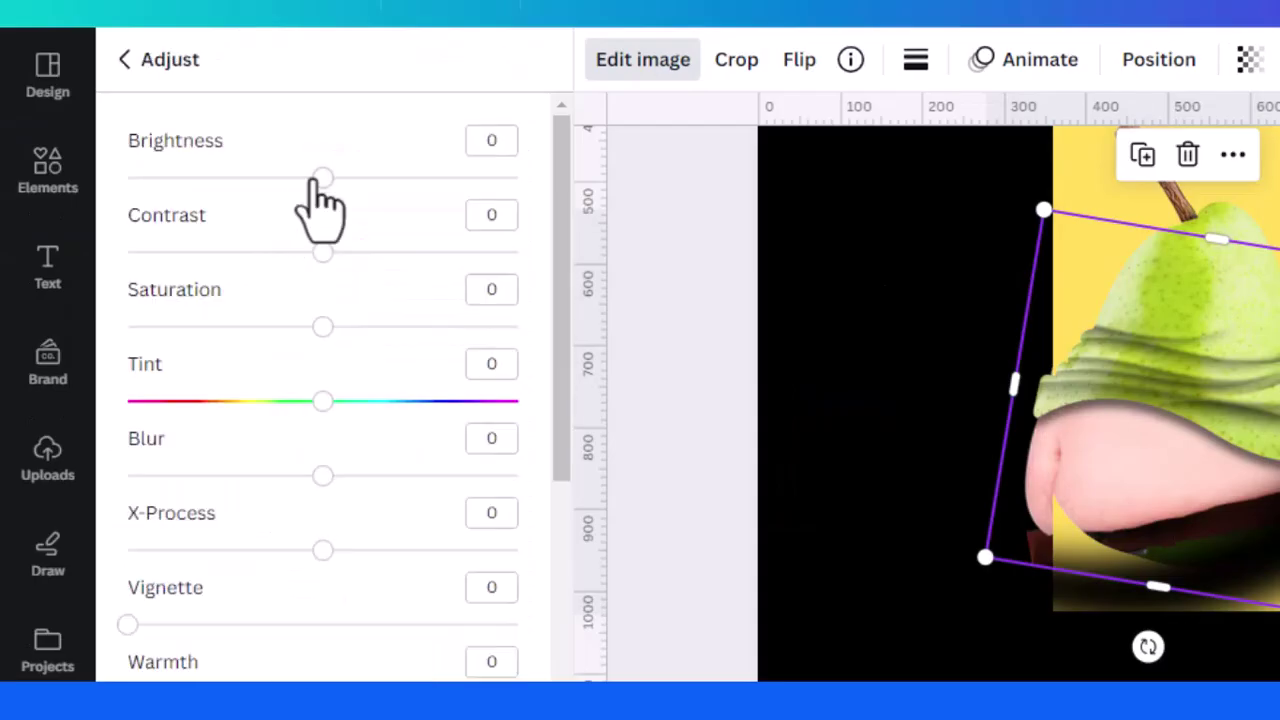
drag(292, 178, 245, 177)
drag(322, 327, 356, 305)
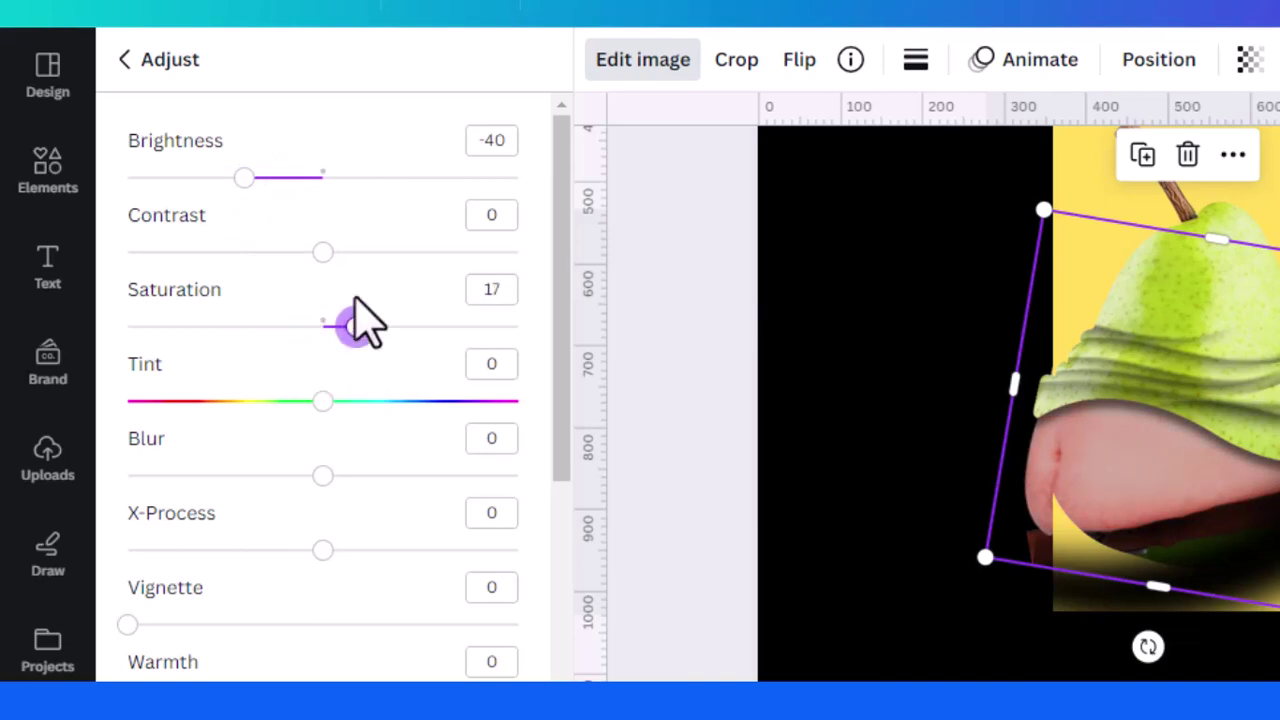
drag(329, 260, 370, 258)
drag(244, 185, 232, 188)
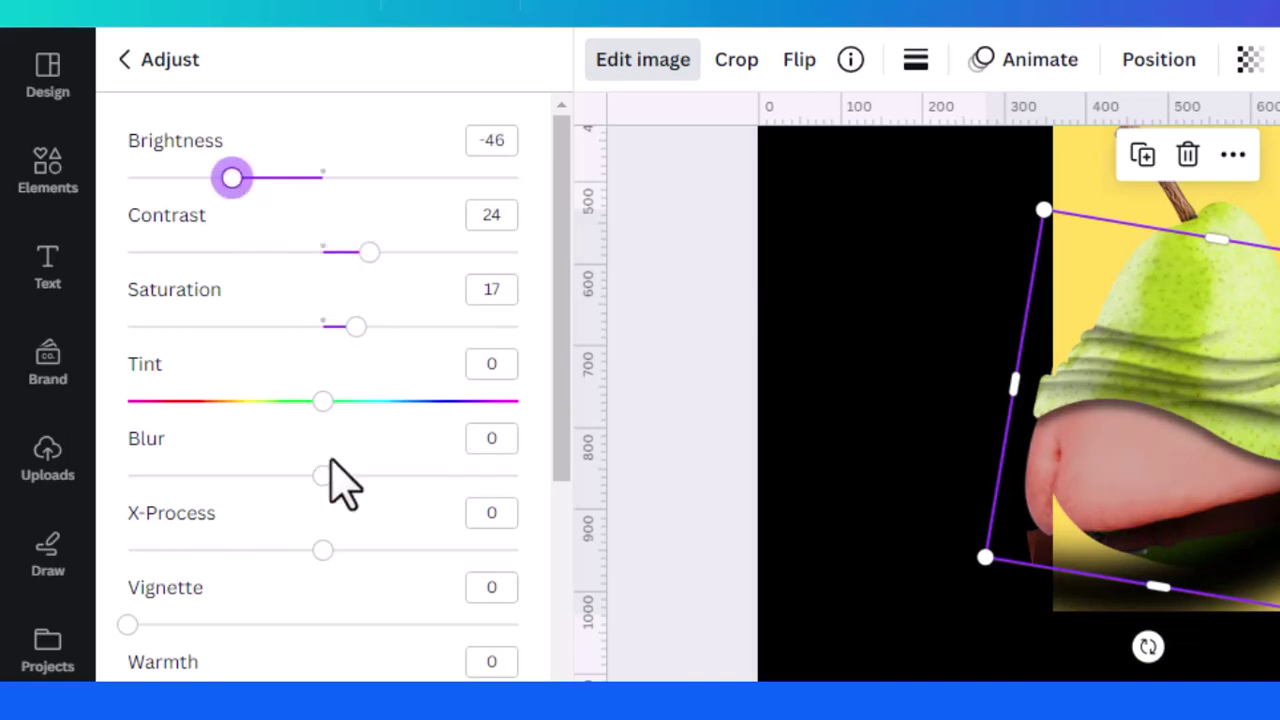
drag(322, 476, 251, 476)
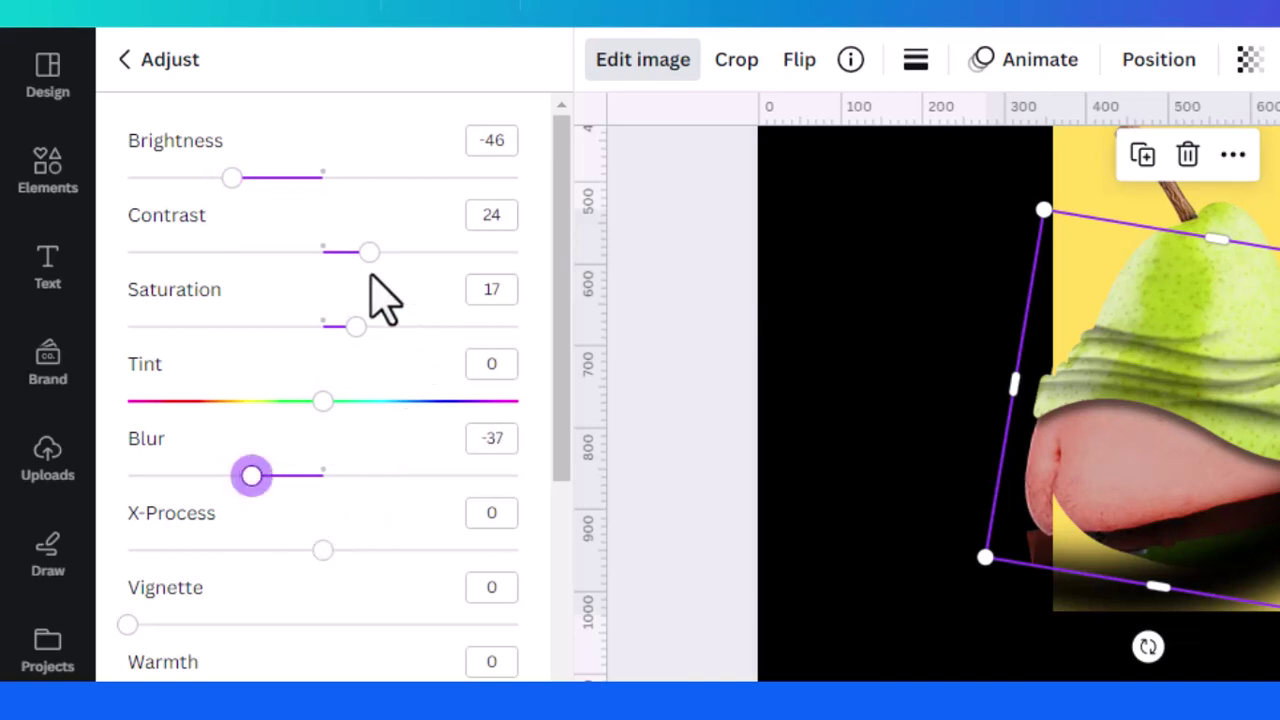
drag(368, 252, 355, 252)
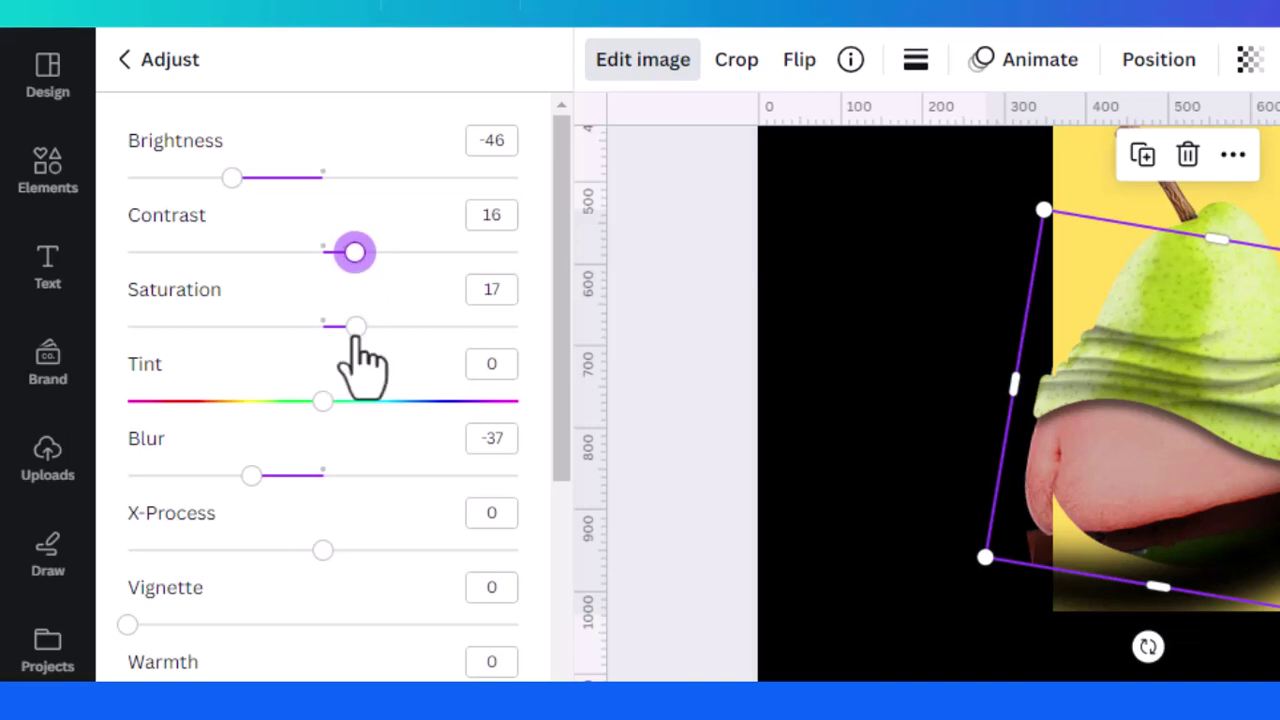
drag(356, 326, 346, 326)
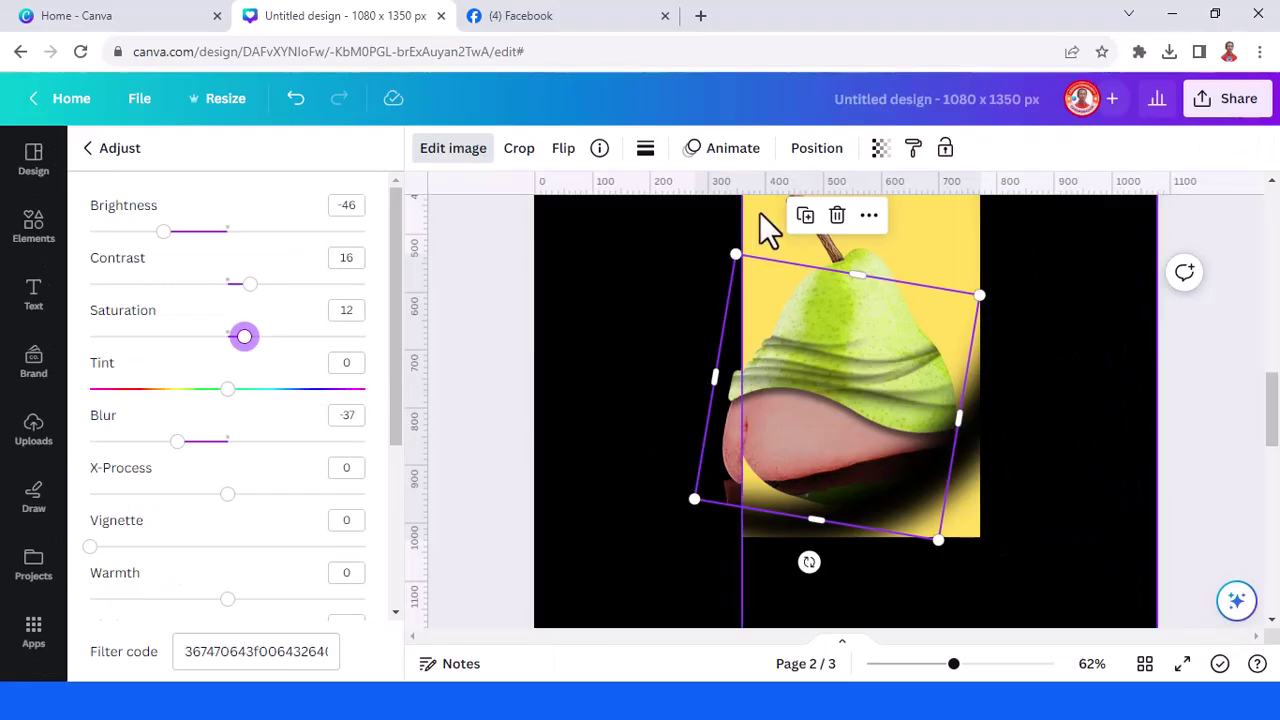
Extend the yellow cutout overlay back past the pear's left side and bring it to the front
click(759, 212)
drag(735, 331, 627, 341)
right_click(658, 314)
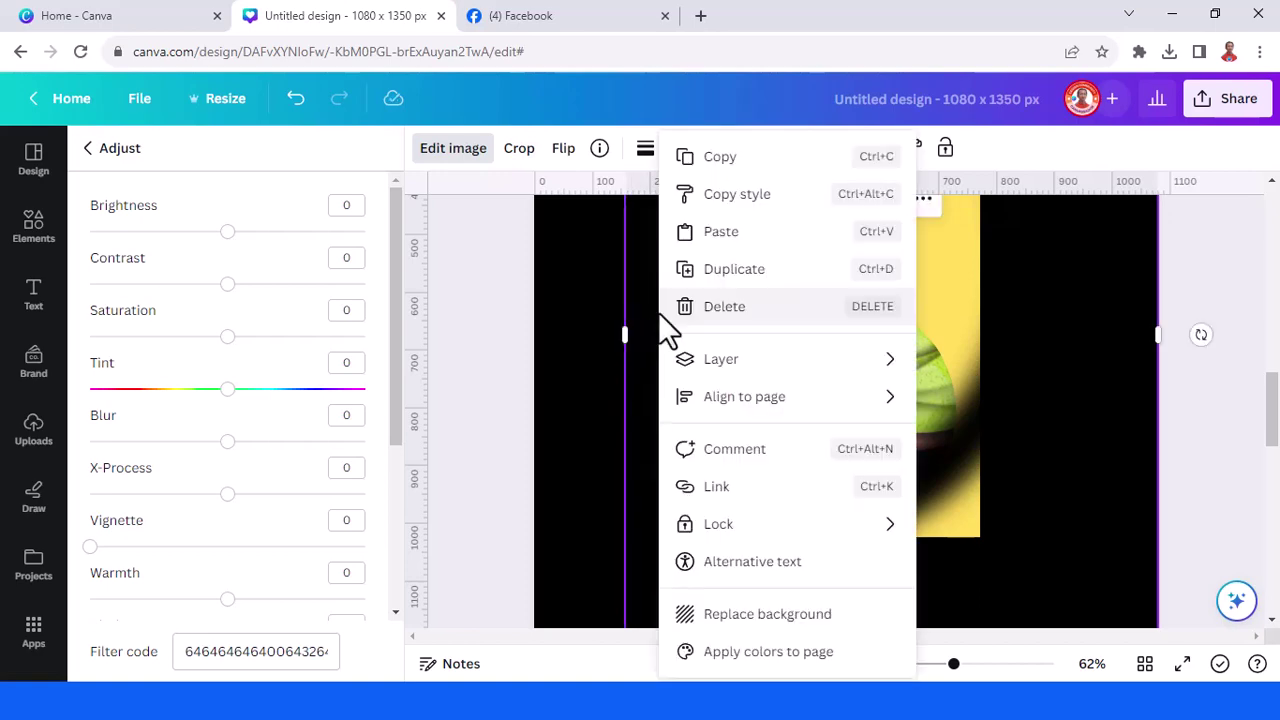
mouse_move(735, 362)
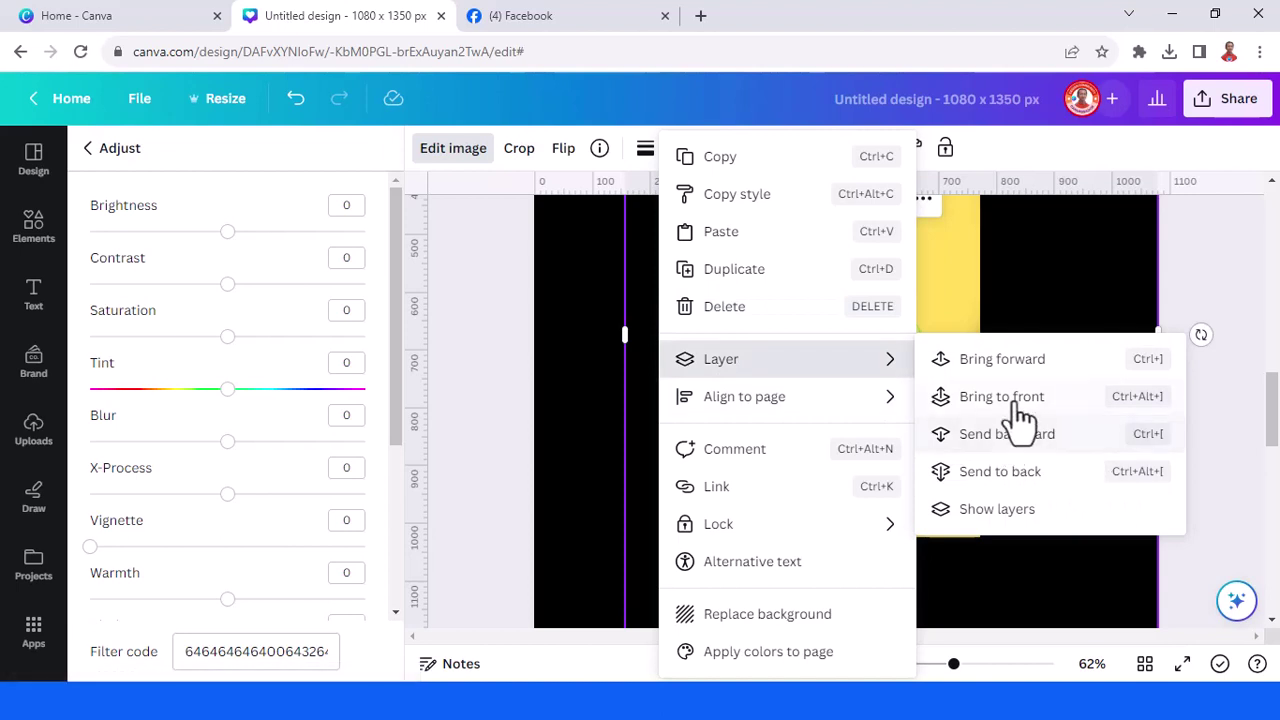
click(1016, 400)
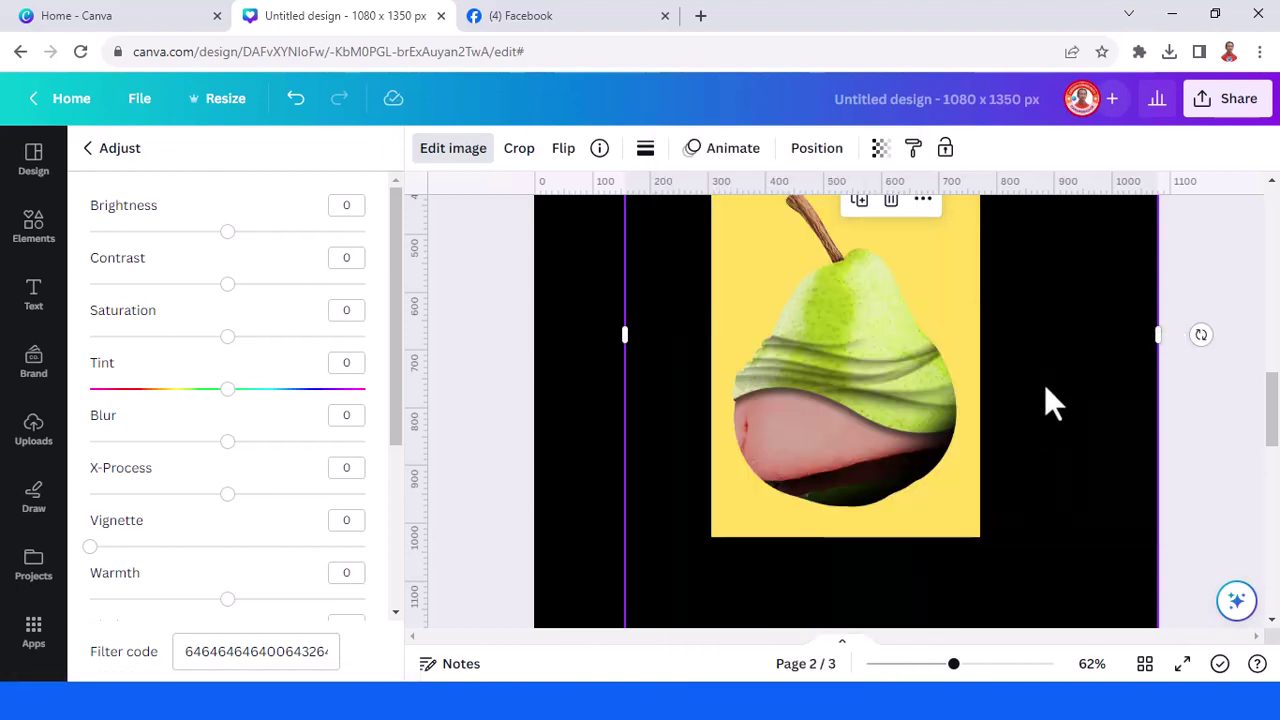
Add the soft elliptical black shadow, enlarge it, and position it over the base of the pear's stem
click(925, 666)
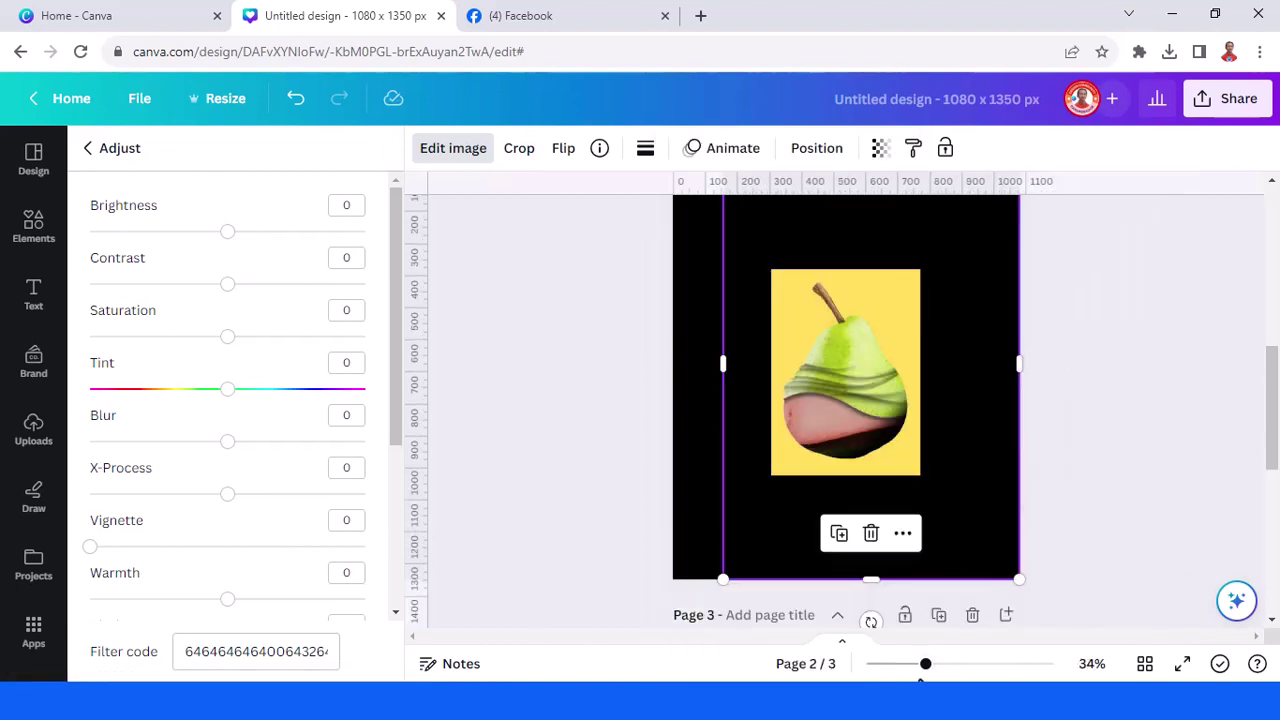
click(970, 665)
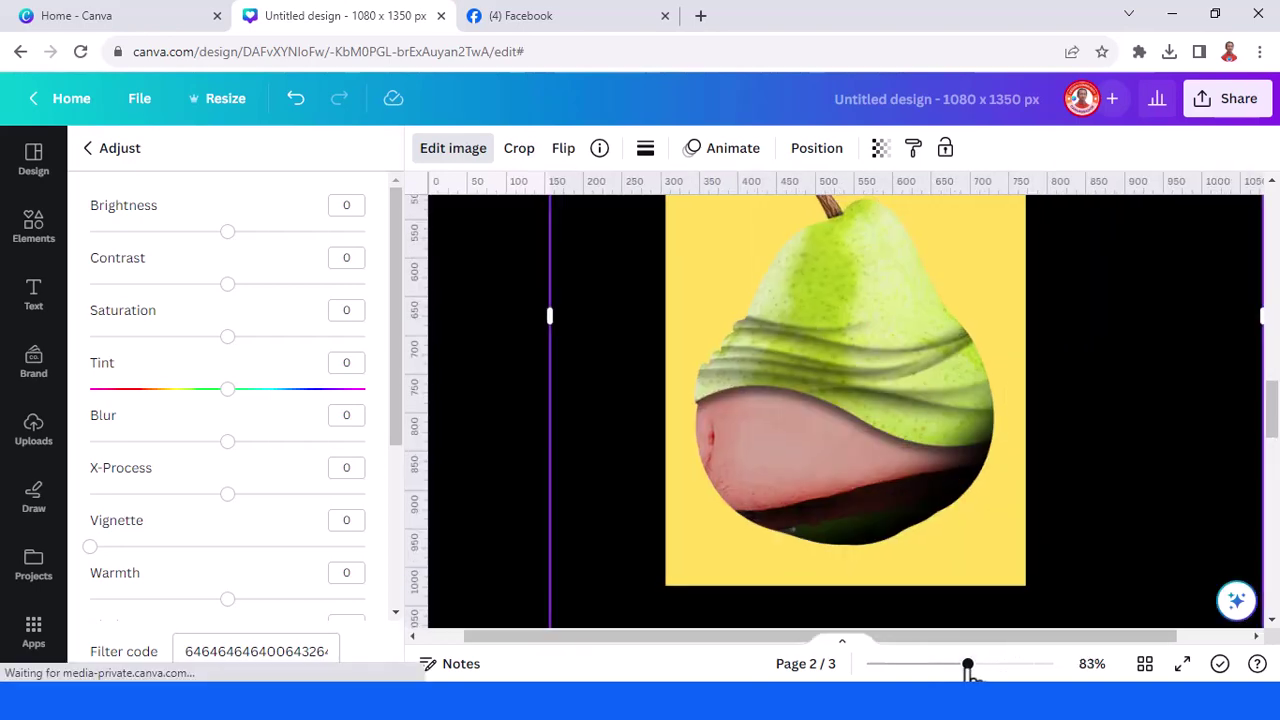
ctrl+scroll(849, 402, up, 3)
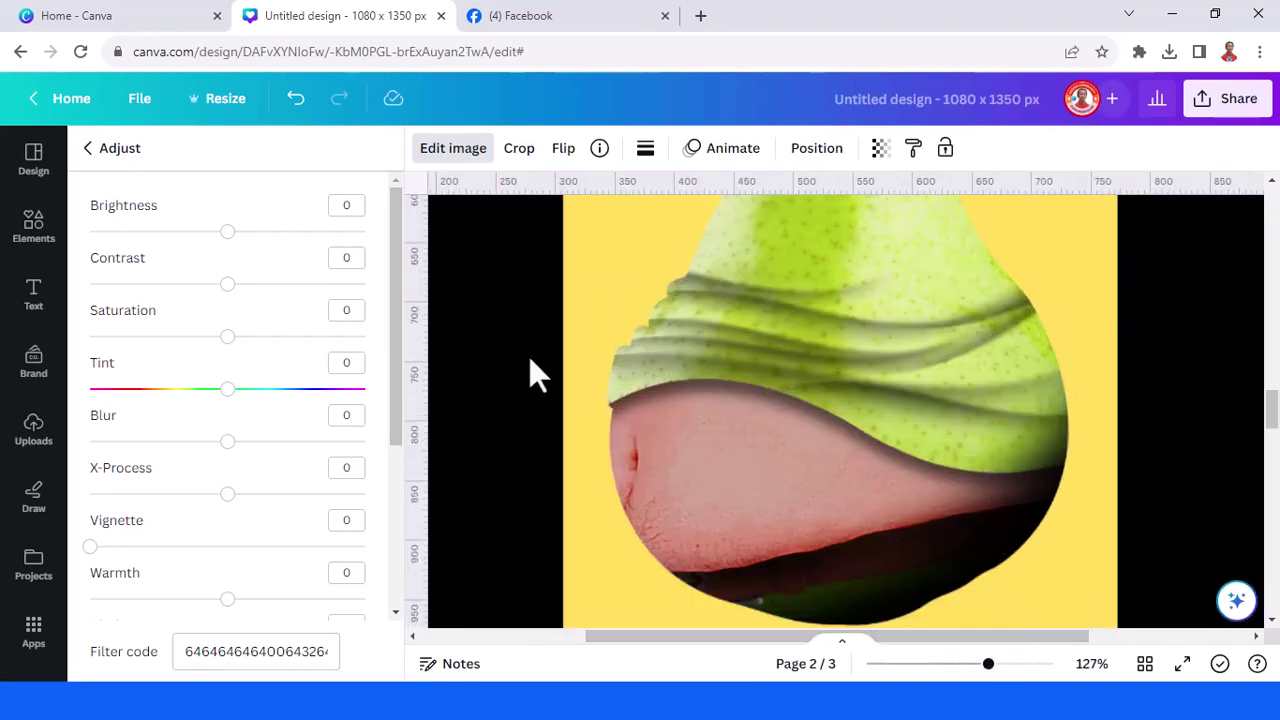
click(45, 245)
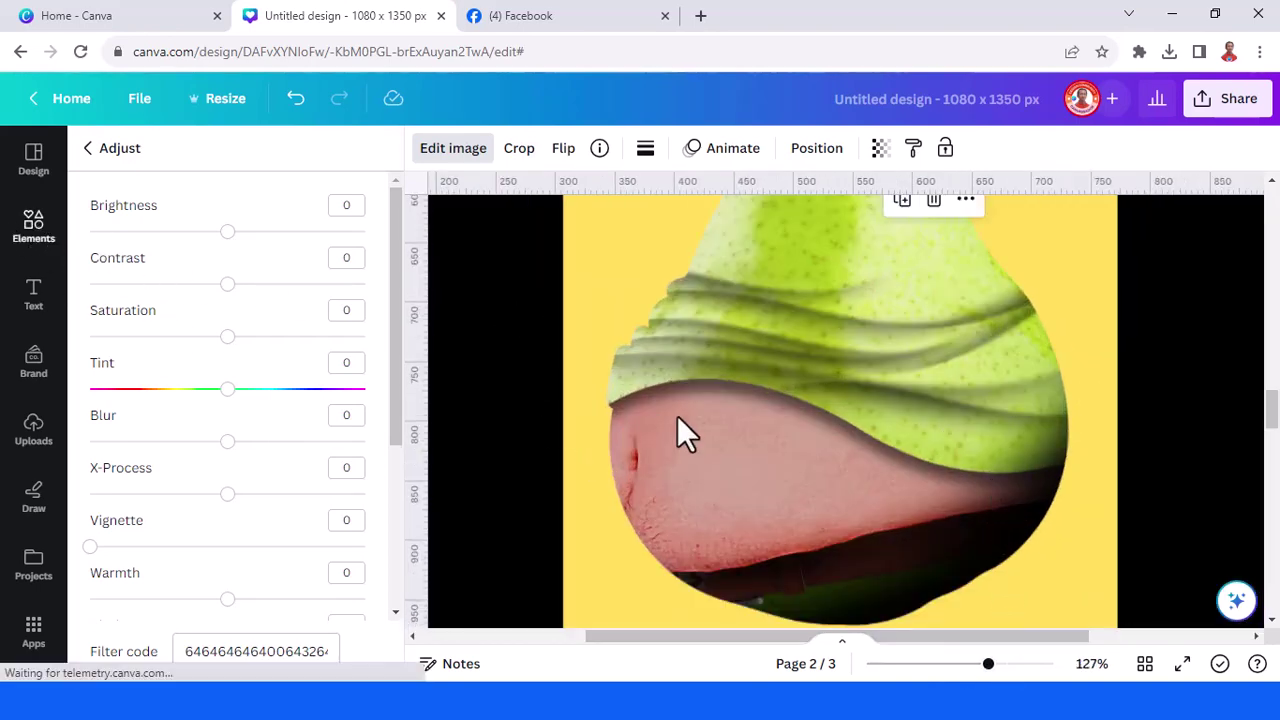
scroll(845, 420, up, 2)
scroll(843, 407, up, 1)
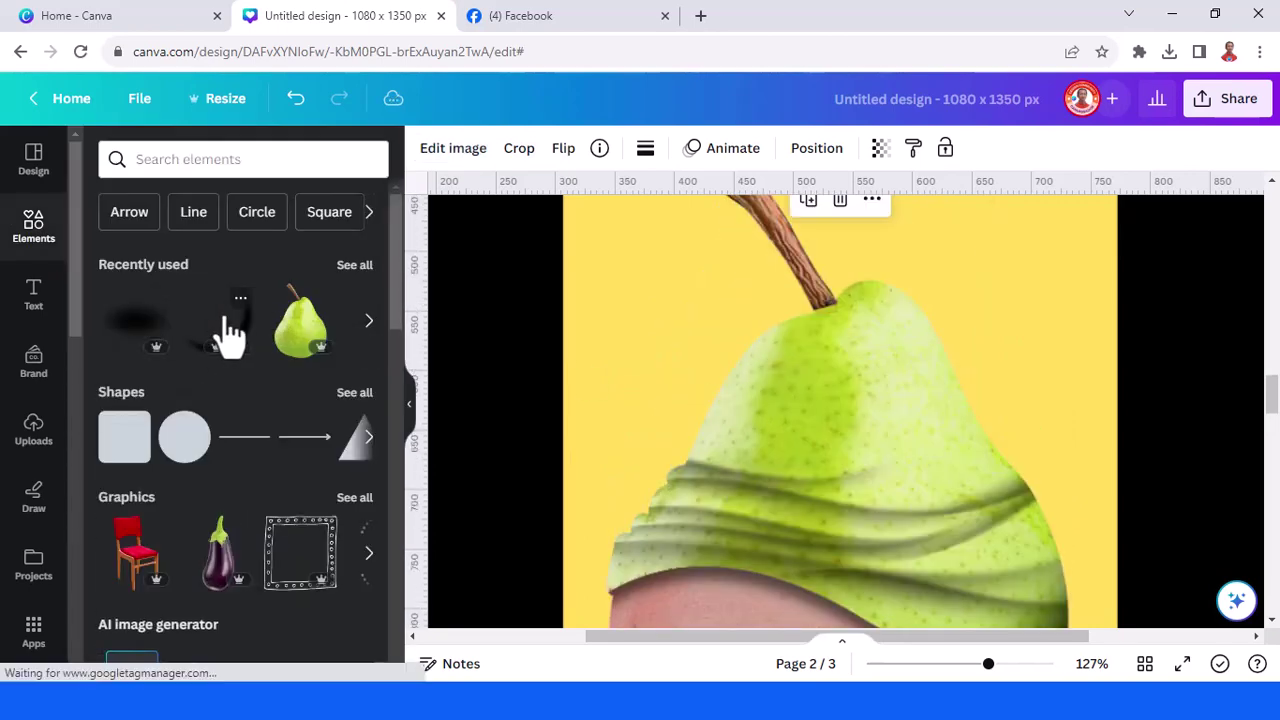
click(137, 340)
drag(857, 474, 690, 466)
drag(605, 553, 882, 358)
drag(821, 298, 831, 311)
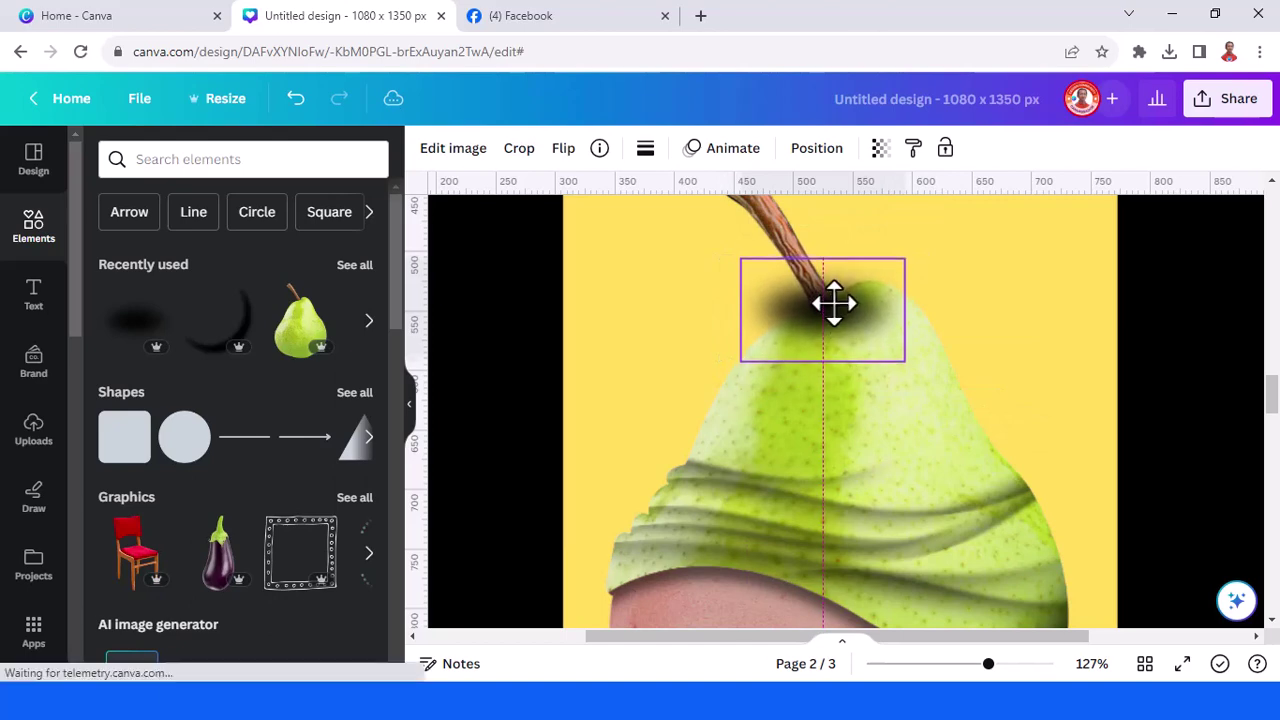
Bring the yellow pear-cutout overlay to the front, above the stem shadow
click(1045, 269)
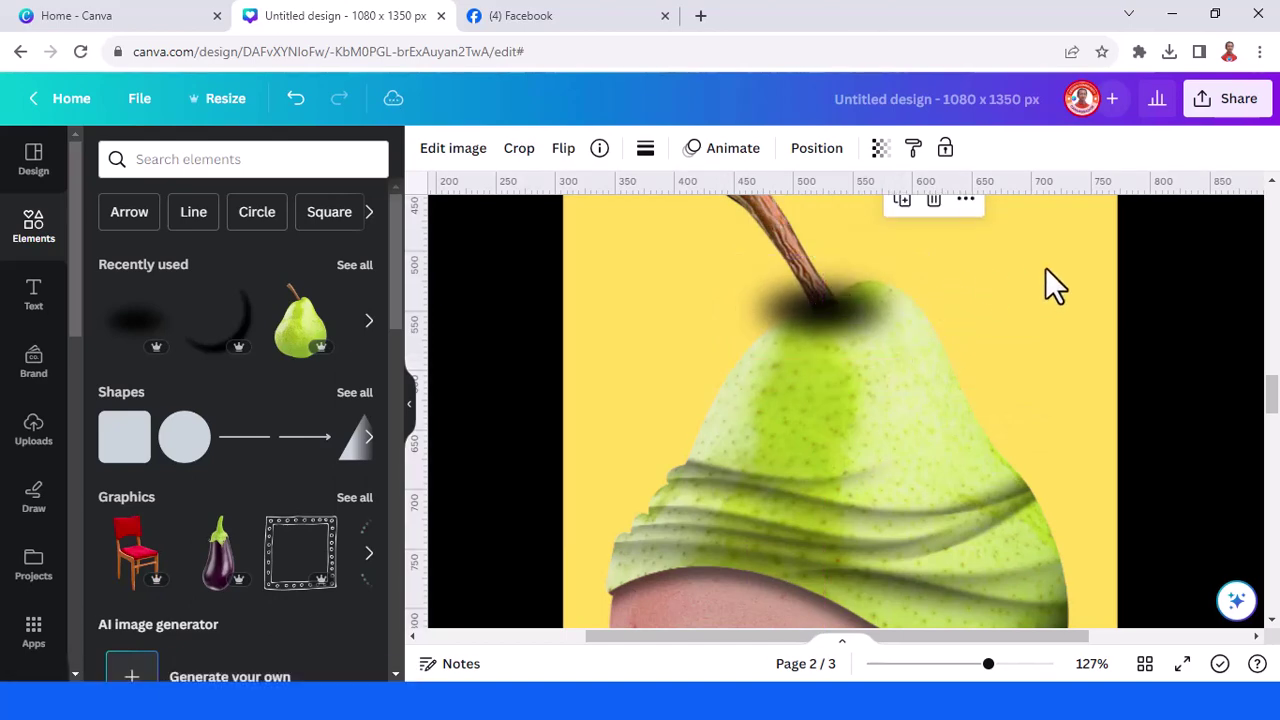
right_click(1045, 269)
mouse_move(897, 383)
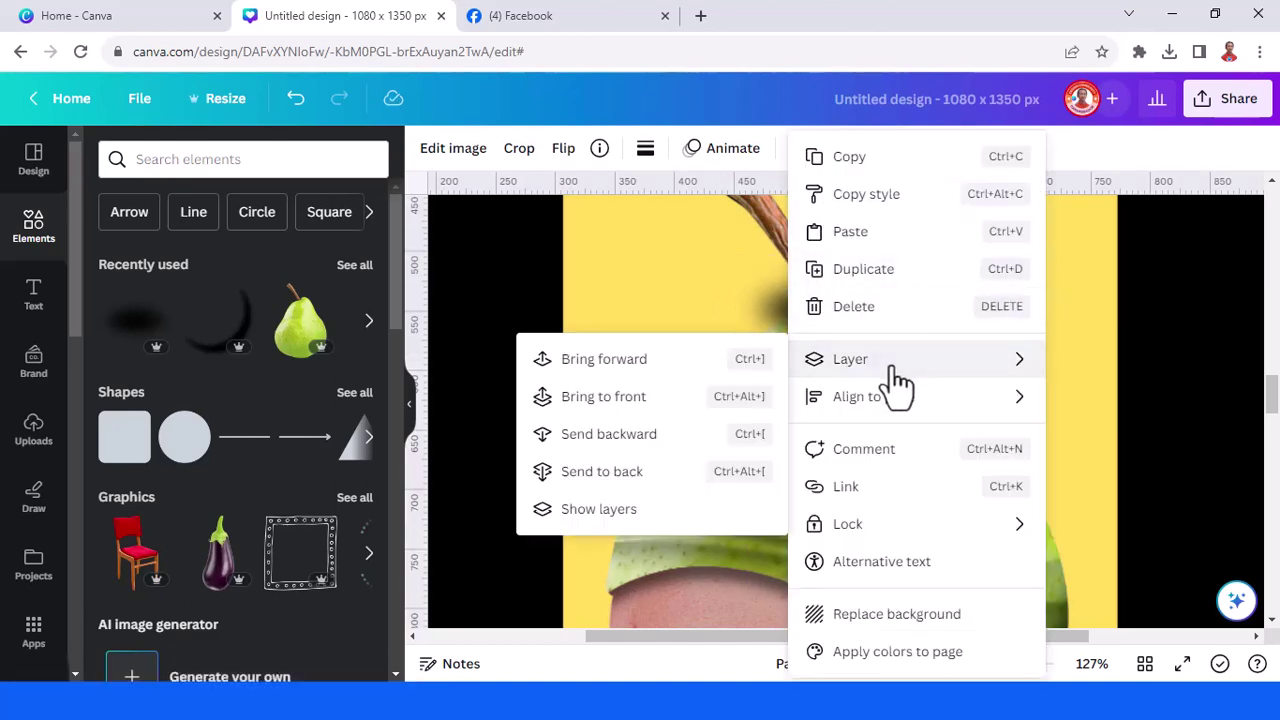
click(600, 397)
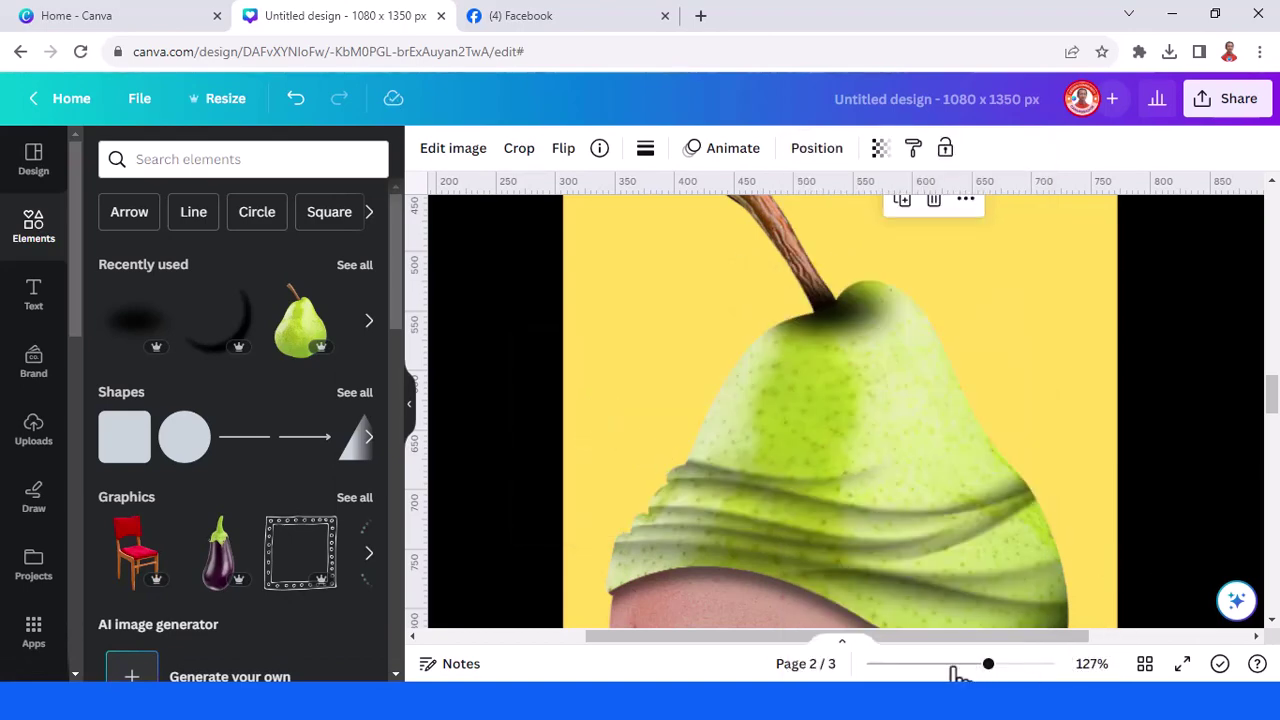
Add a yellow square shape and stretch it over the black area right of the pear panel on page 2
click(945, 664)
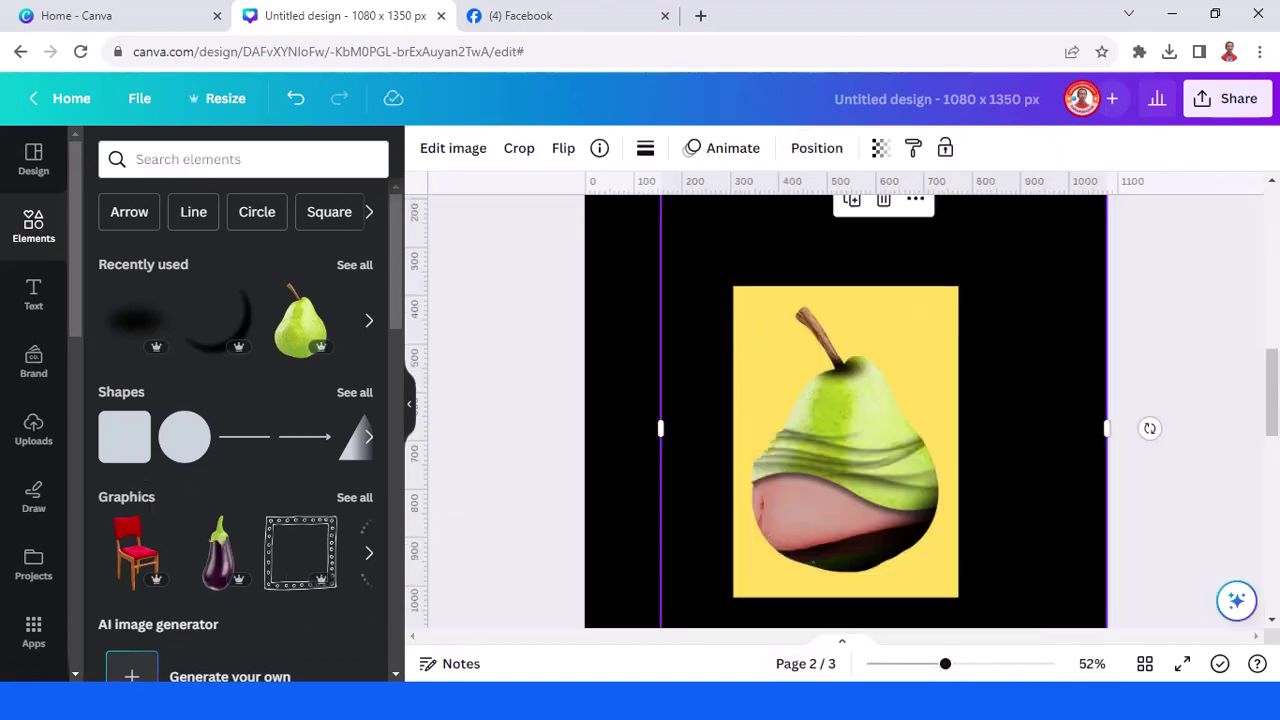
click(915, 664)
click(124, 452)
drag(947, 333, 1008, 213)
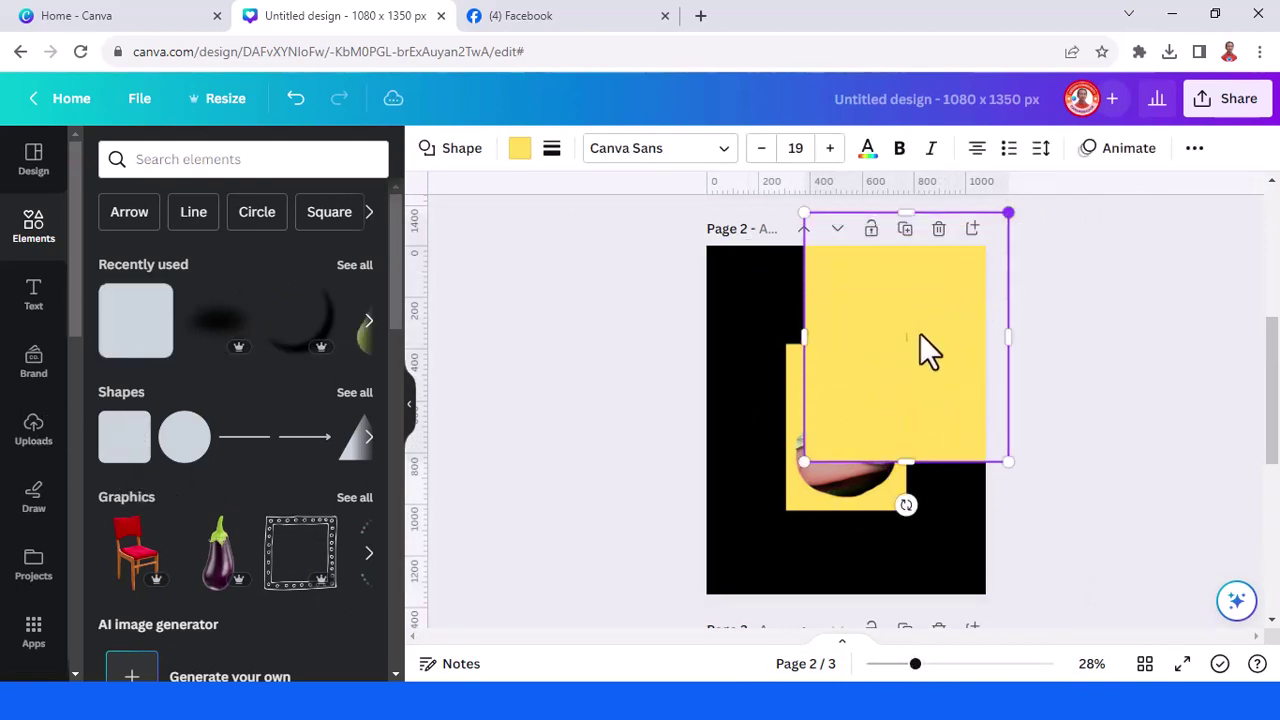
drag(948, 333, 1057, 366)
drag(1012, 486, 1012, 610)
click(1106, 375)
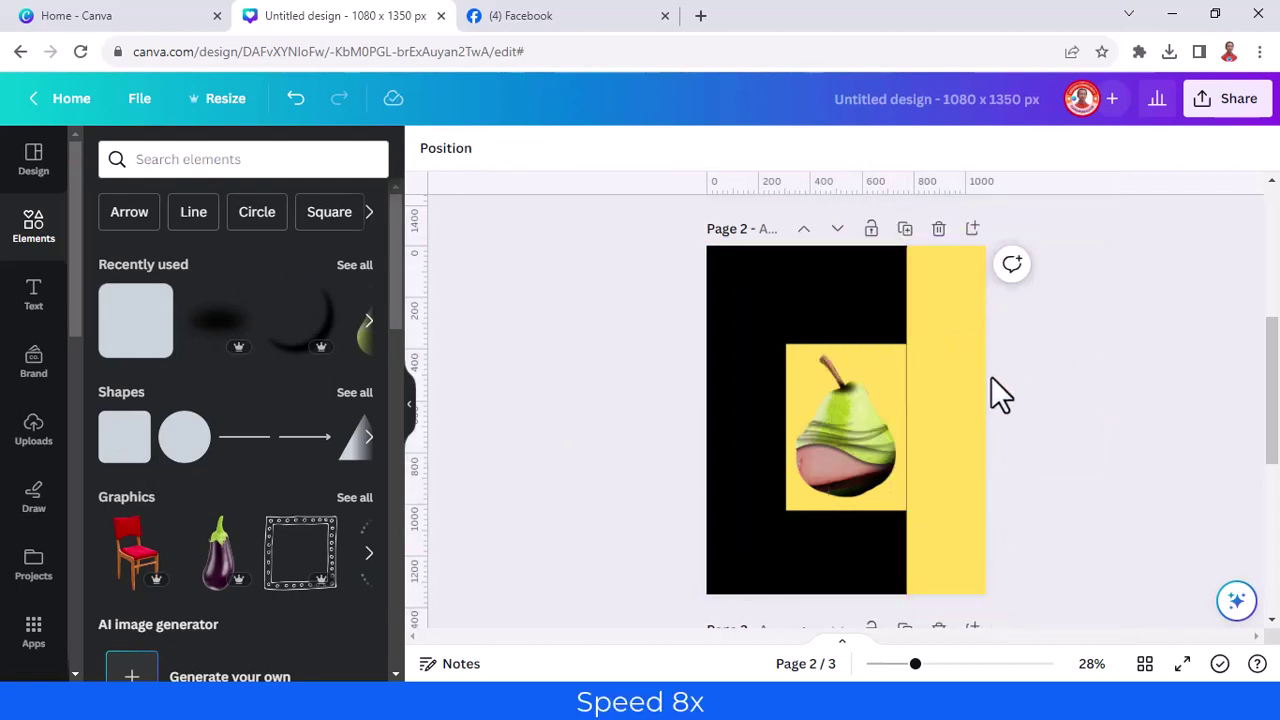
Cover the remaining black areas to the left, above and below the pear with copies of the yellow rectangle
click(945, 380)
drag(945, 437, 663, 437)
drag(808, 437, 986, 437)
drag(846, 597, 846, 349)
click(790, 408)
drag(865, 300, 903, 589)
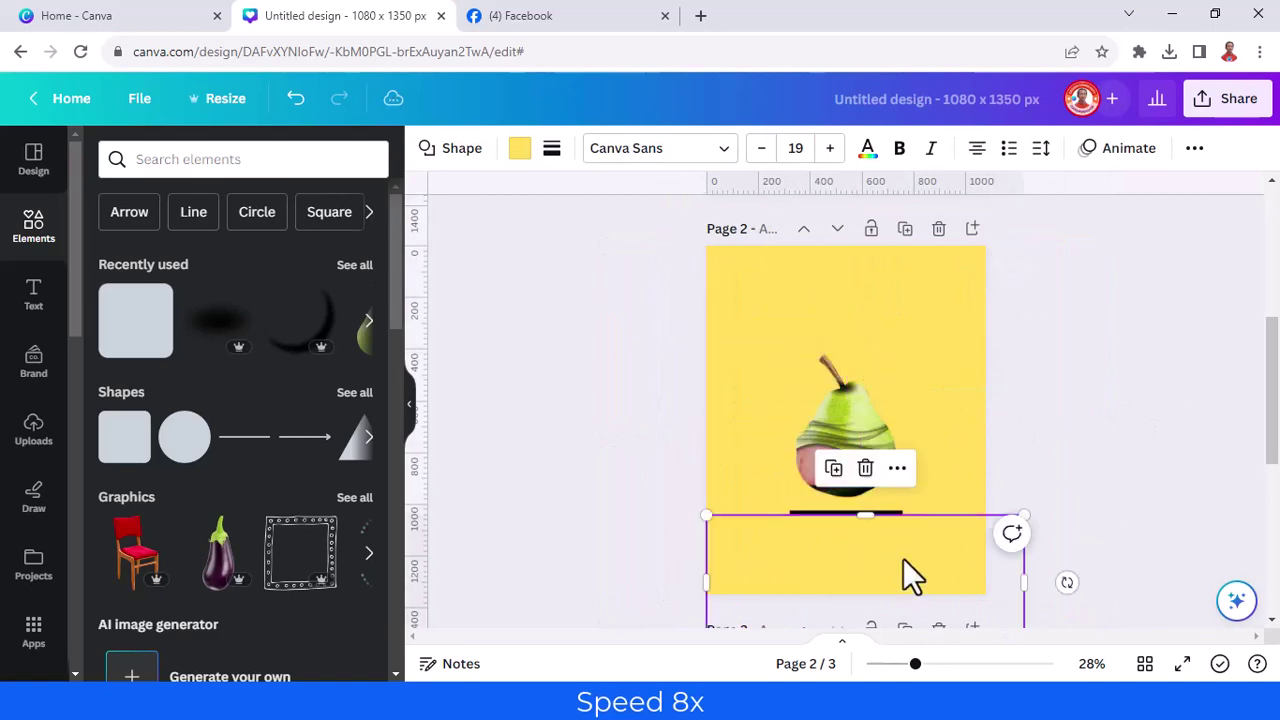
scroll(1017, 485, up, 5)
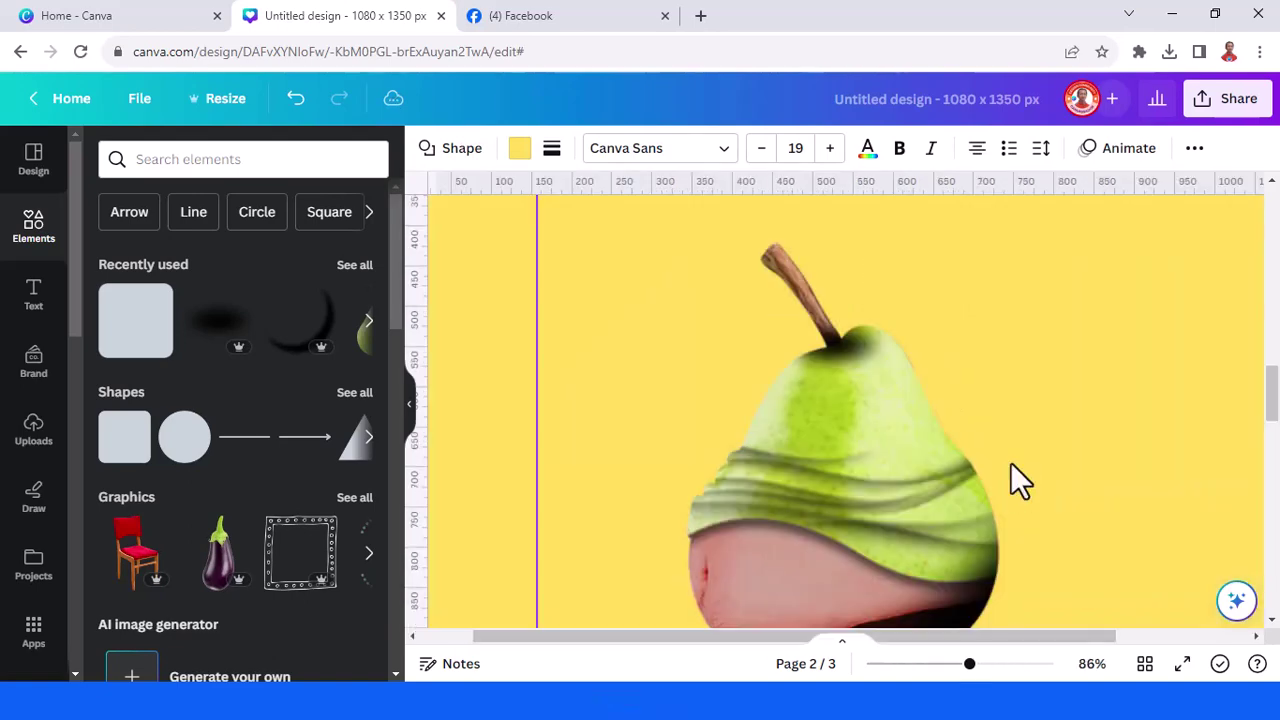
scroll(1012, 466, down, 4)
Download only the current page, page 2, as a PNG
click(1229, 118)
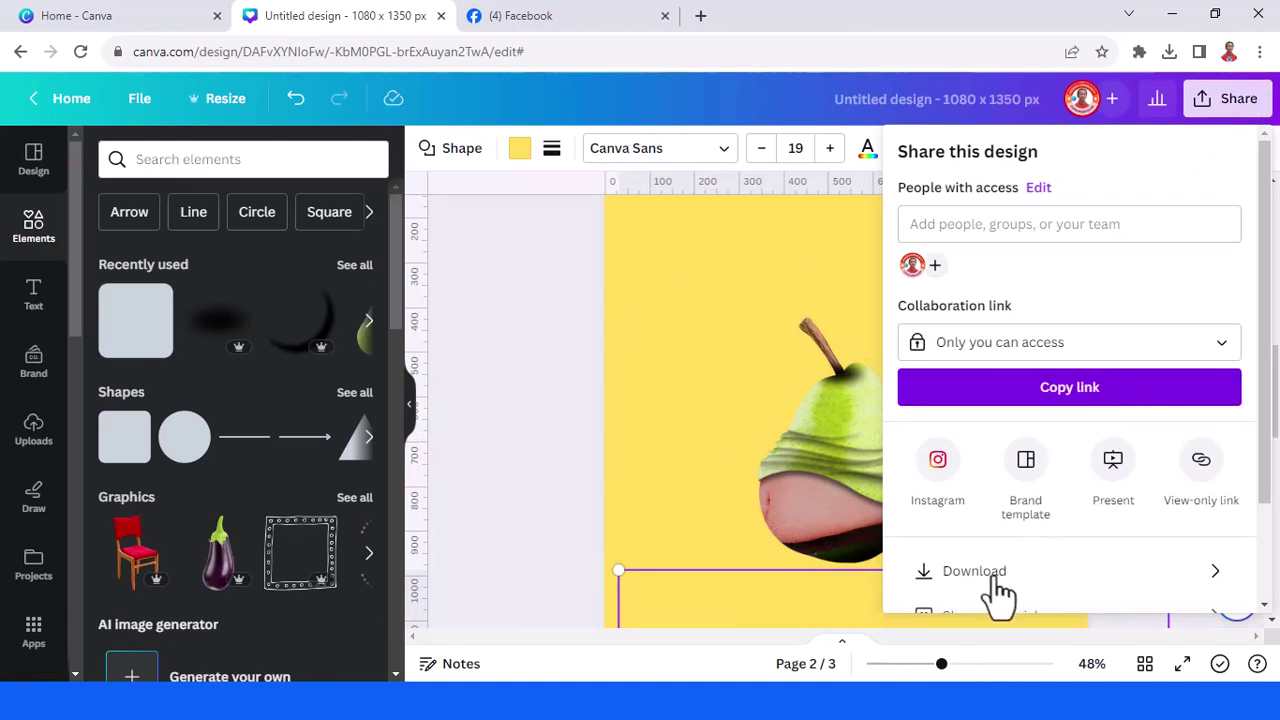
click(995, 582)
click(1245, 447)
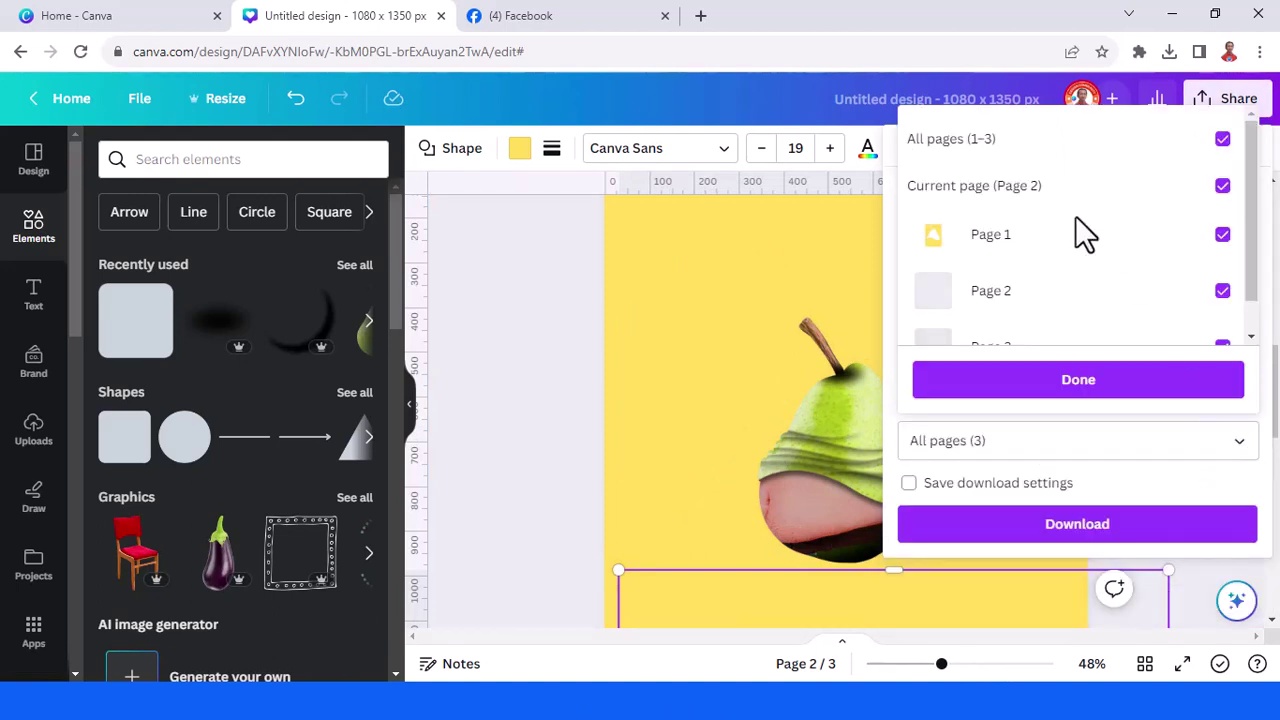
click(1030, 145)
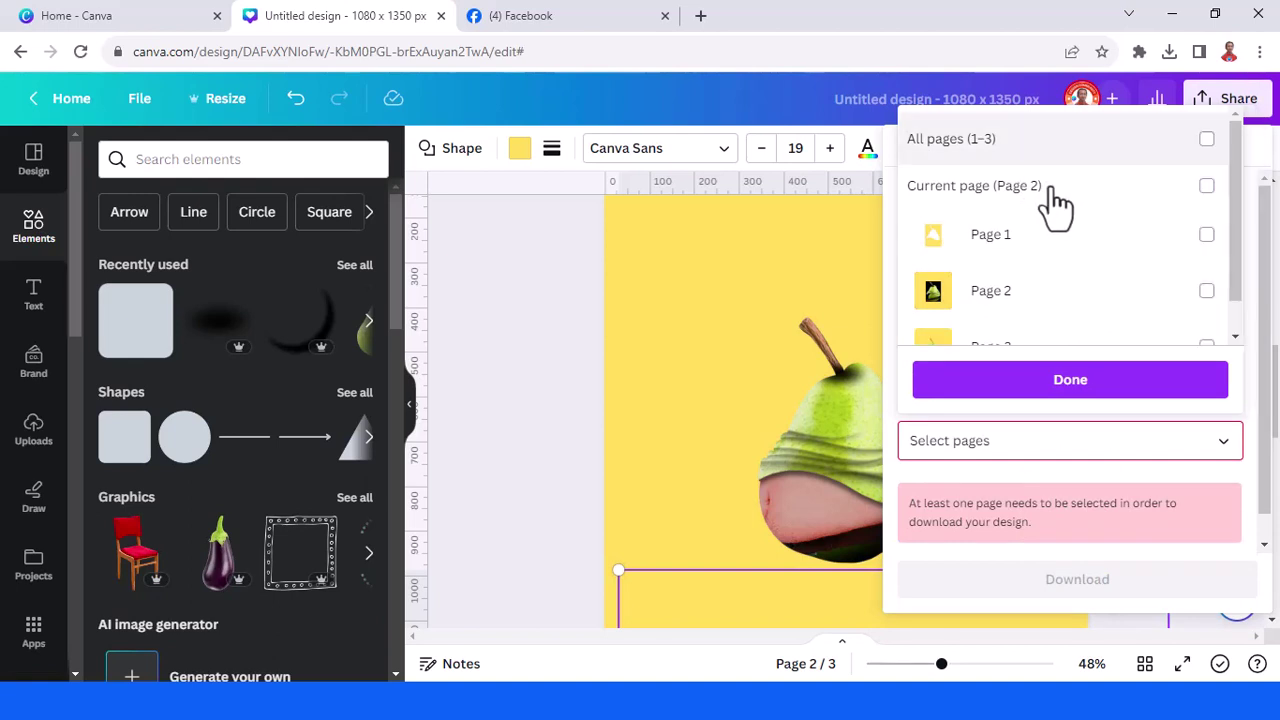
click(1050, 200)
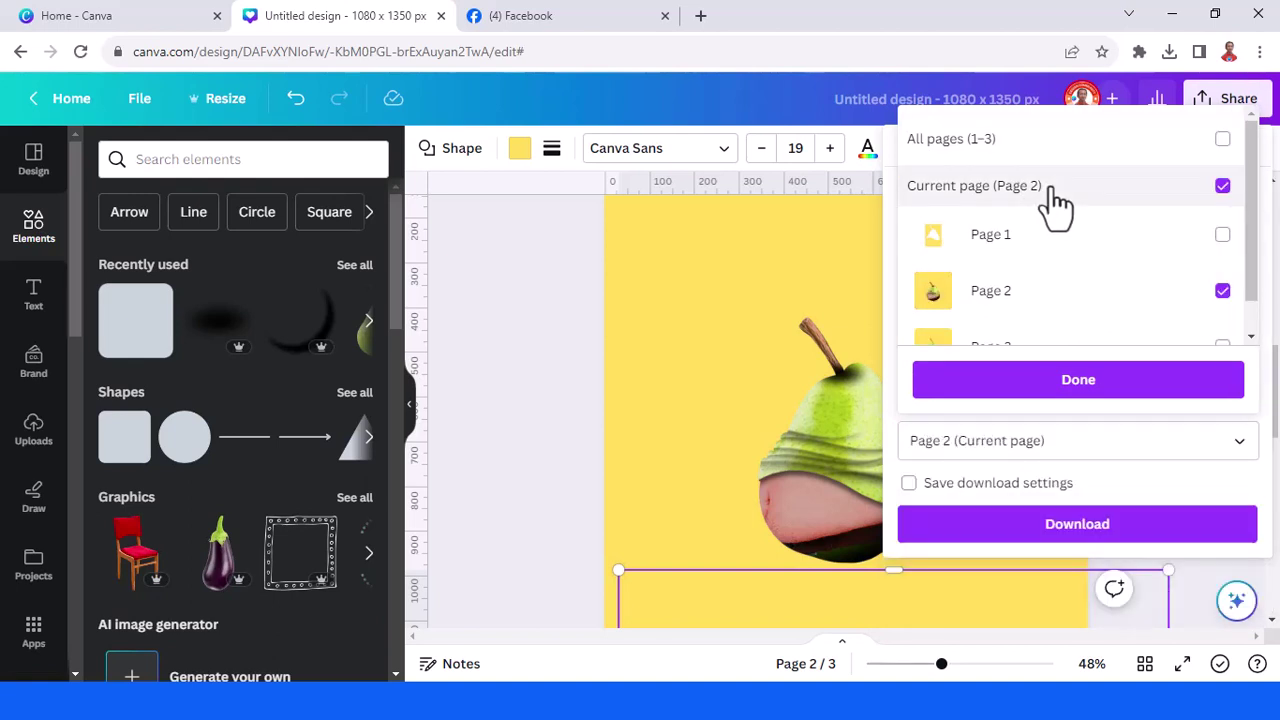
click(1072, 380)
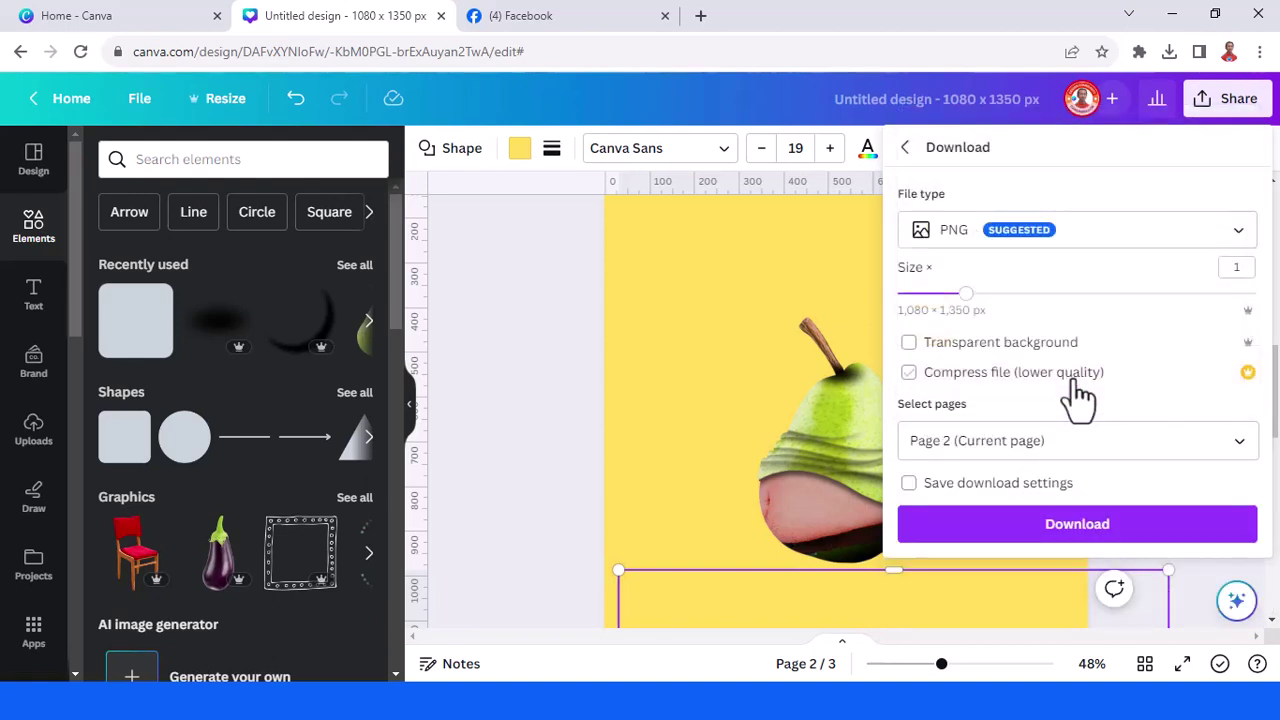
click(1095, 533)
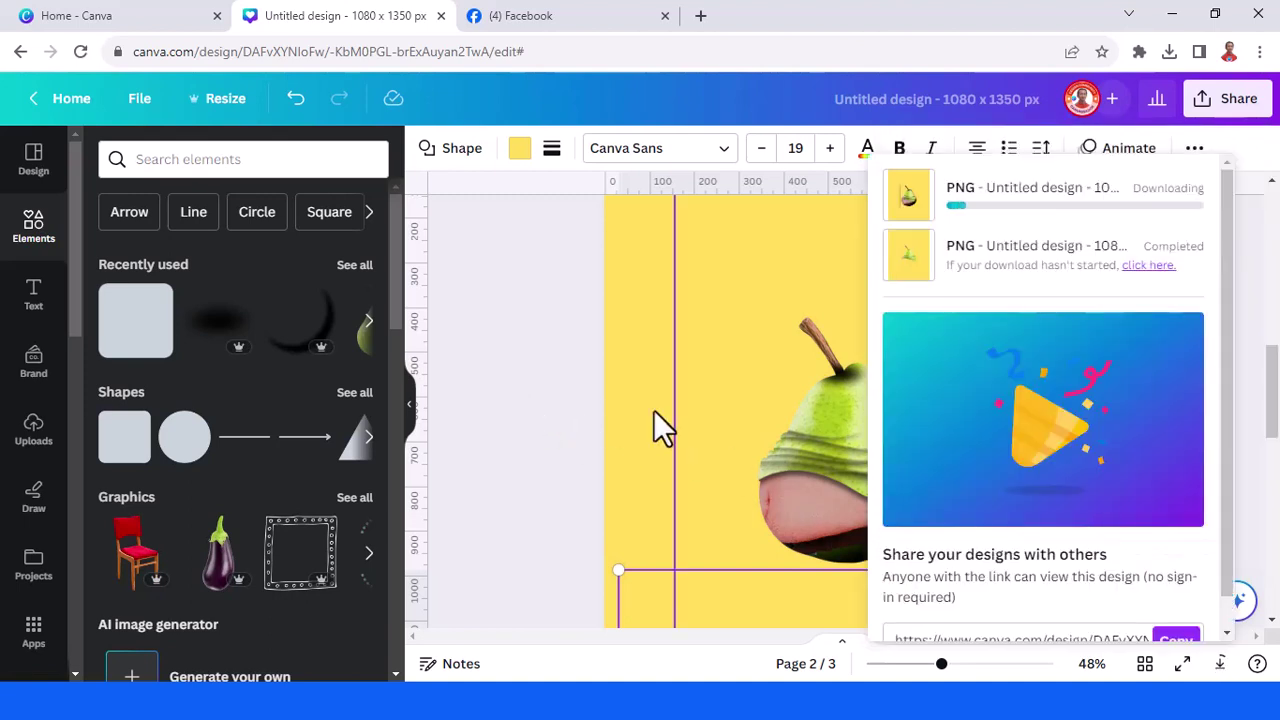
click(813, 393)
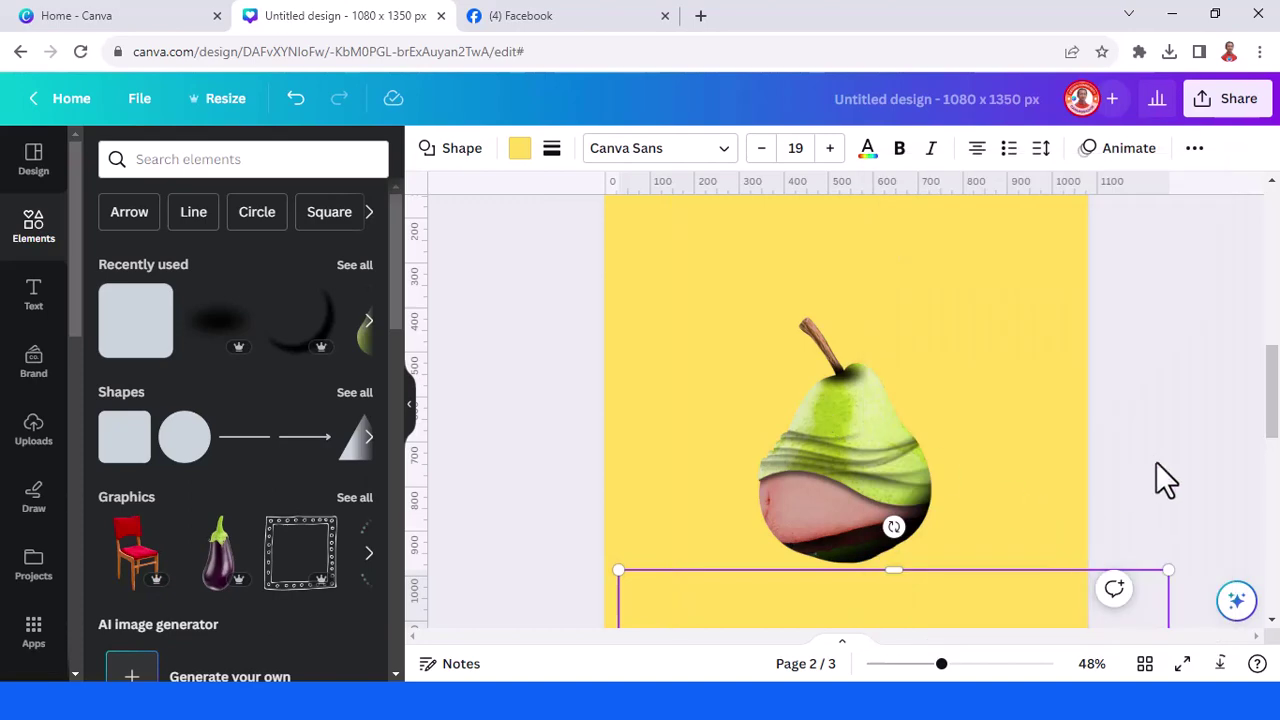
Add a new page after page 3 and set its background color to white
scroll(1149, 466, down, 3)
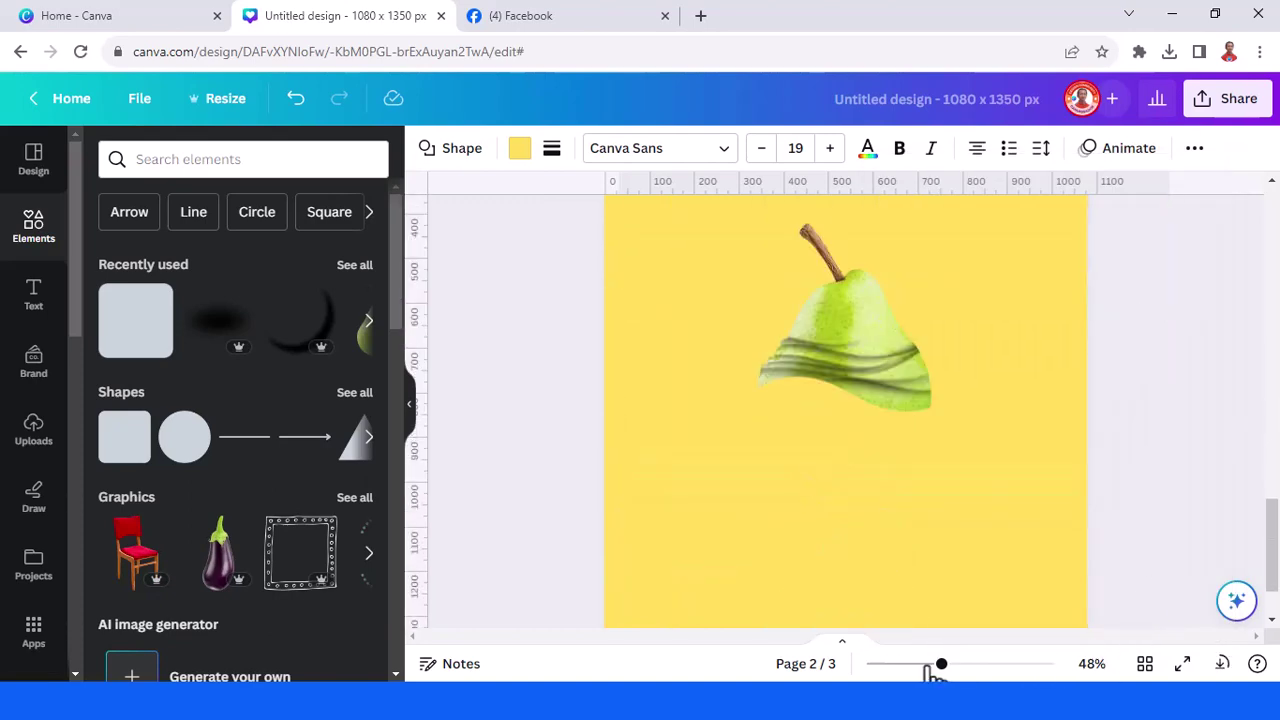
drag(938, 665, 926, 665)
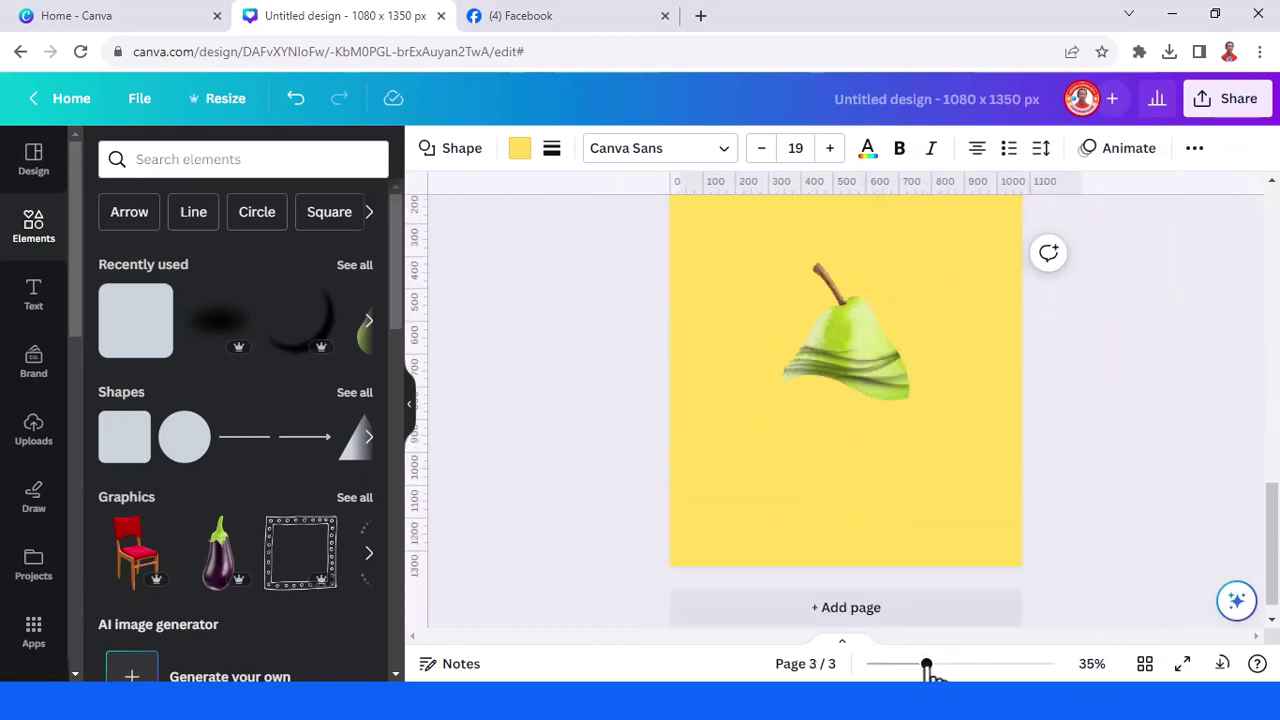
click(944, 610)
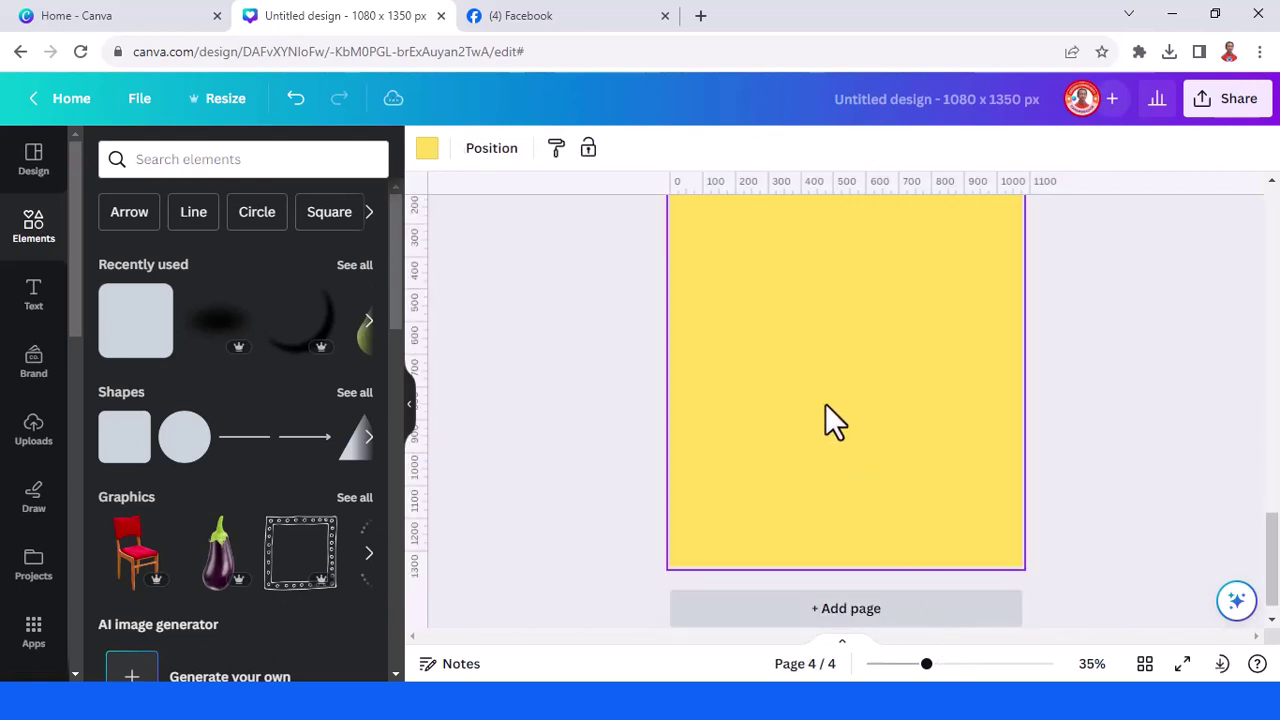
click(426, 150)
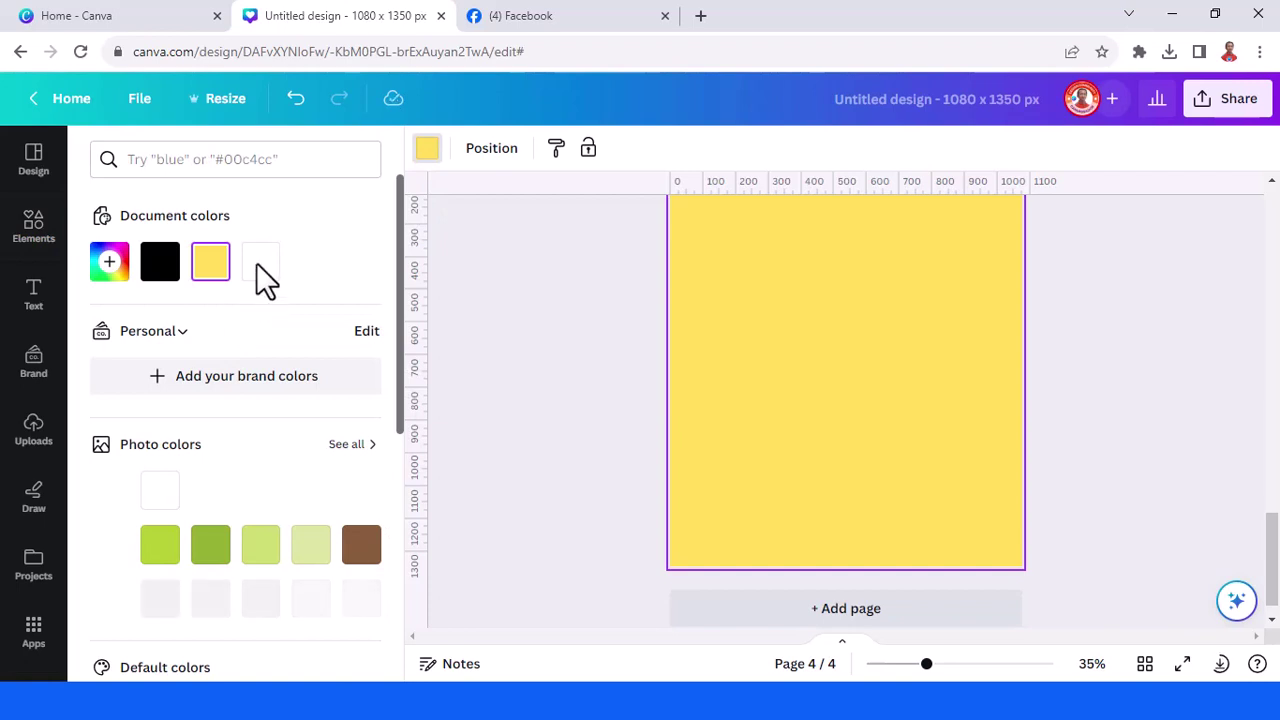
click(258, 266)
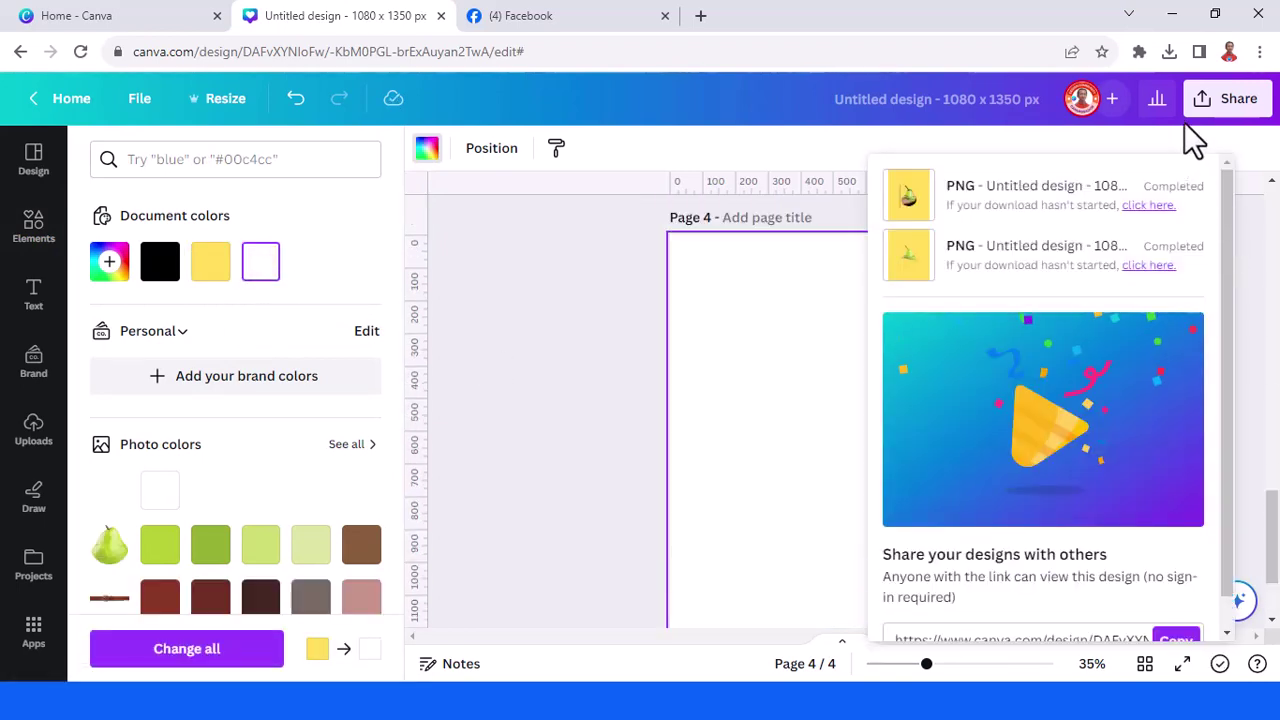
Import the downloaded pear PNG onto page 4 and remove its yellow background
click(1169, 51)
drag(1000, 149, 800, 428)
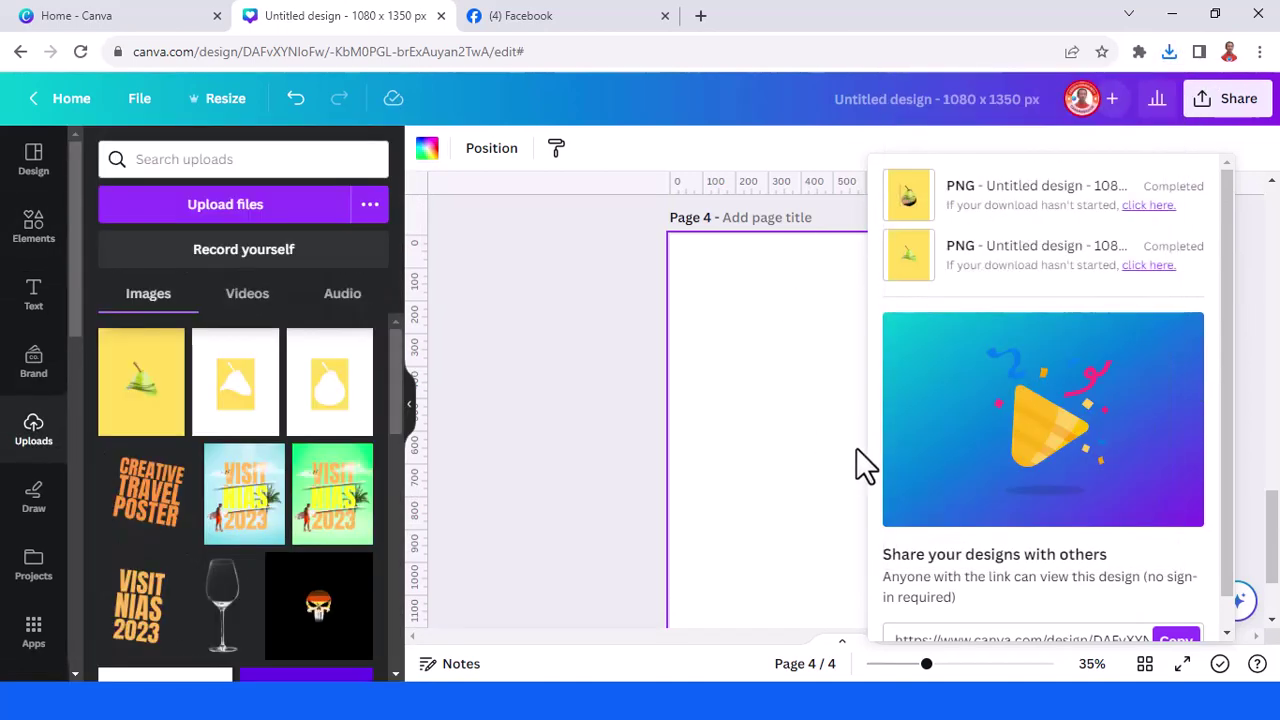
click(816, 466)
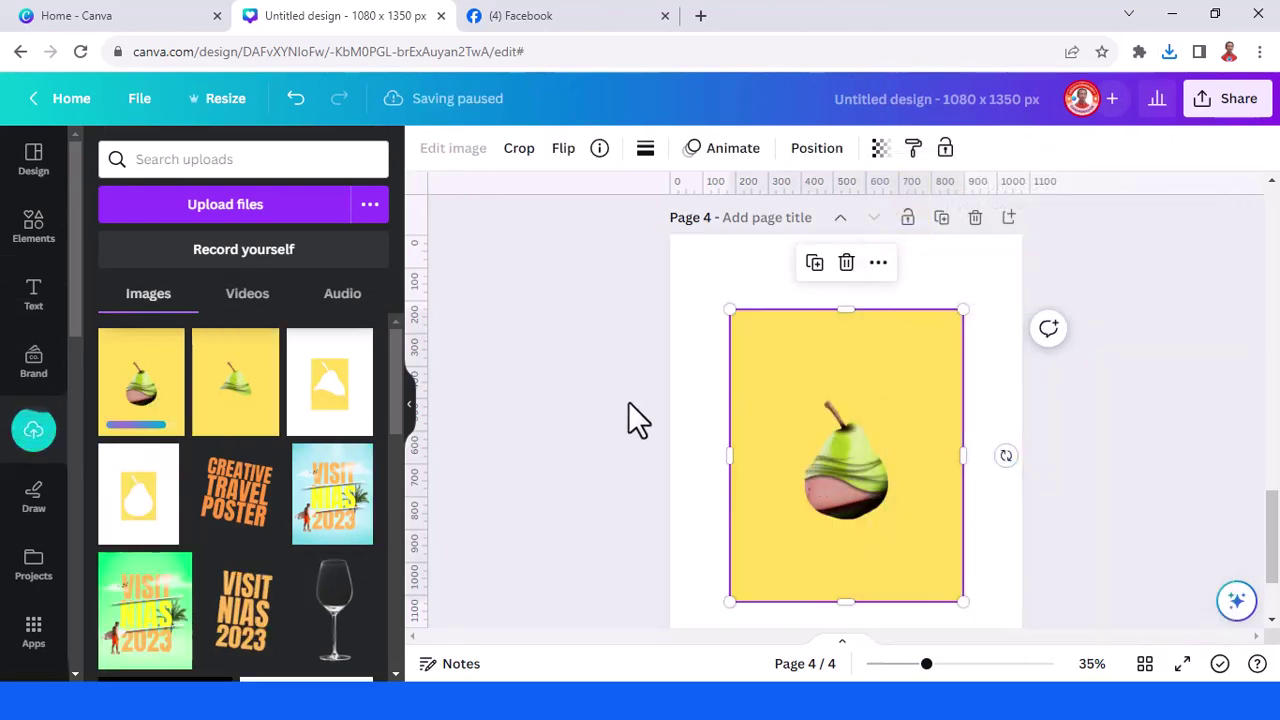
click(453, 148)
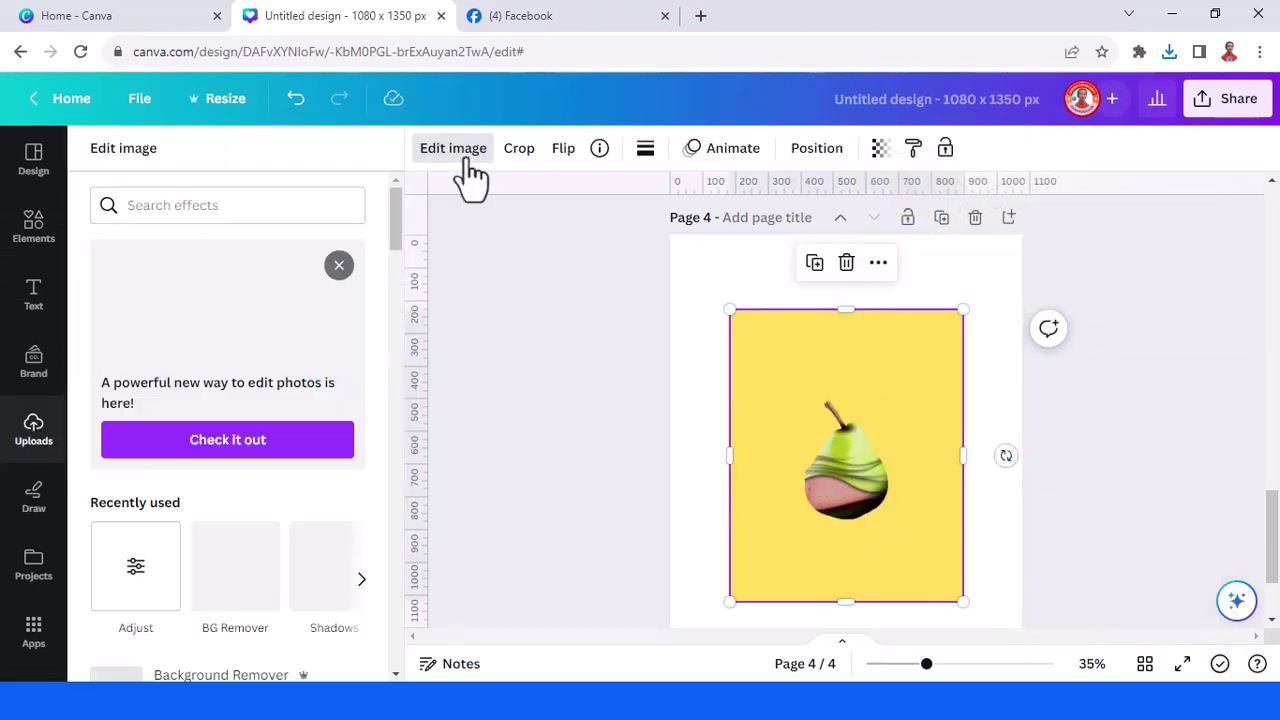
click(232, 592)
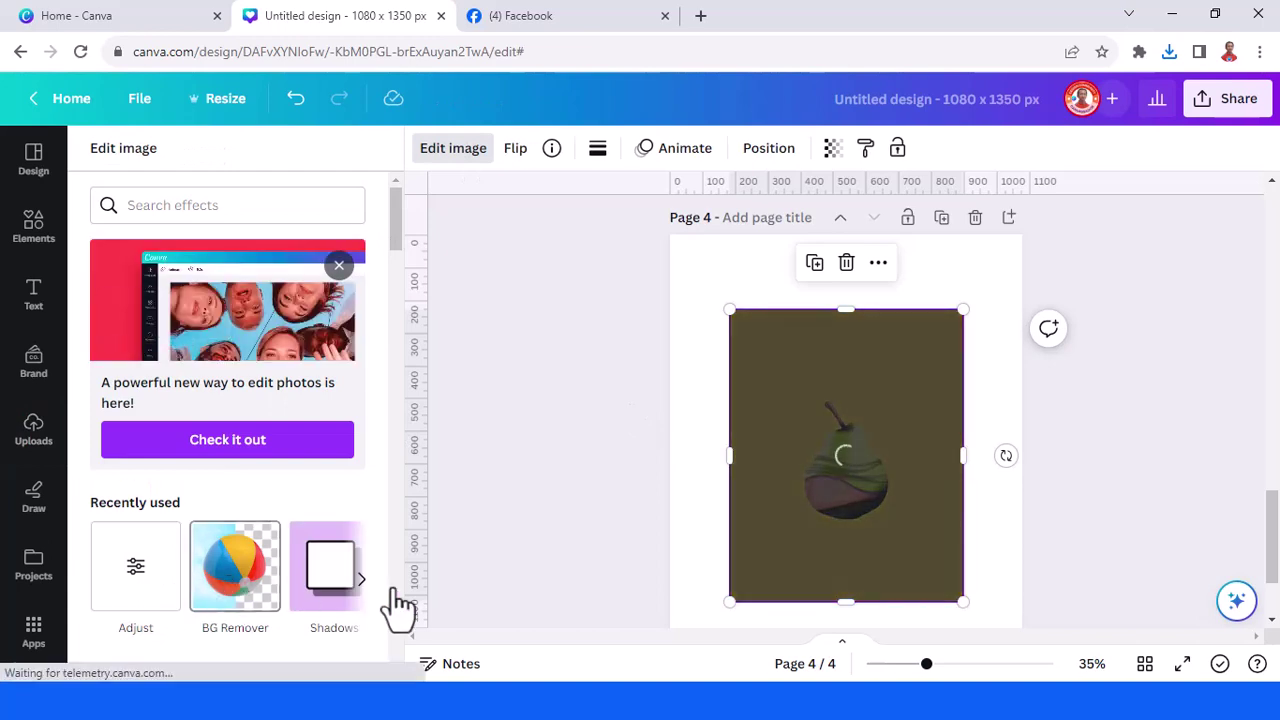
click(310, 660)
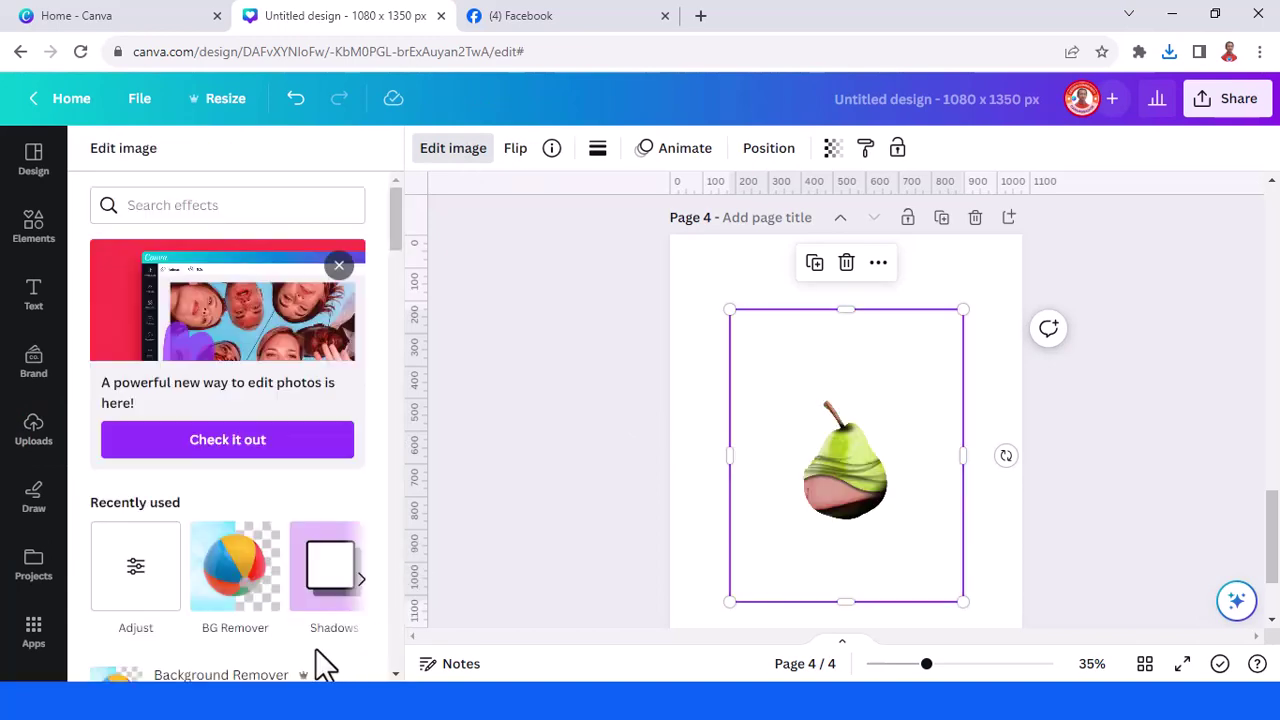
Enlarge the pear image, crop its empty margins closer to the fruit, and position it slightly right of the page center
click(907, 665)
mouse_move(924, 531)
mouse_down()
mouse_move(963, 577)
mouse_move(900, 534)
mouse_up()
drag(769, 334, 711, 274)
drag(808, 274, 850, 370)
drag(963, 444, 906, 448)
drag(711, 444, 771, 460)
drag(882, 480, 893, 465)
Add the recently used blurred black shadow graphic to page 4, enlarge it wider than the pear, and place it under the pear's base
click(34, 226)
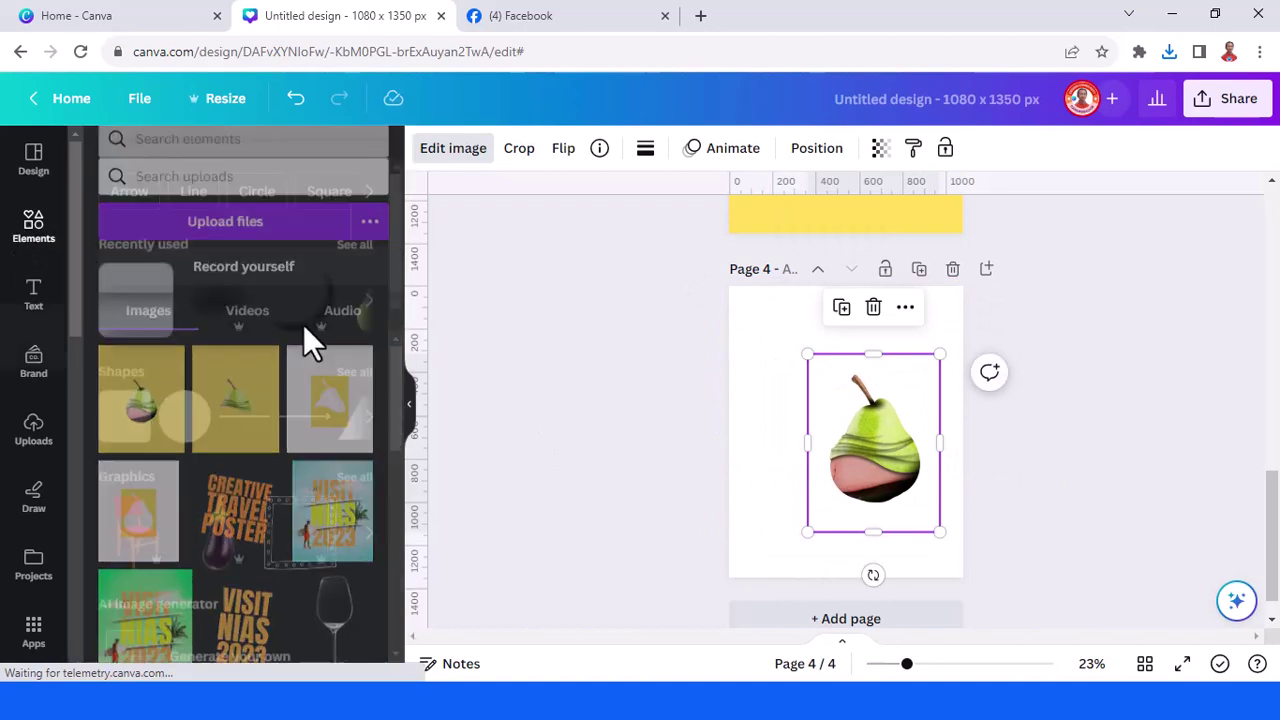
click(224, 330)
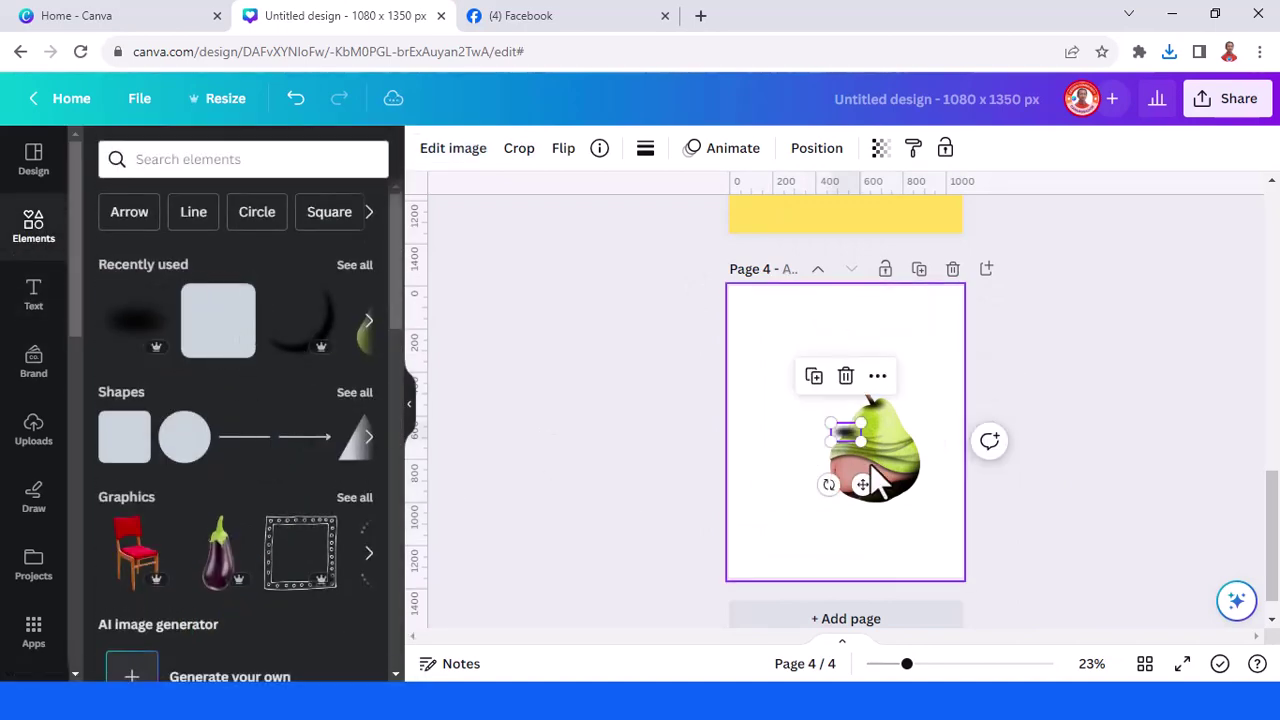
drag(860, 442, 971, 509)
drag(920, 470, 889, 496)
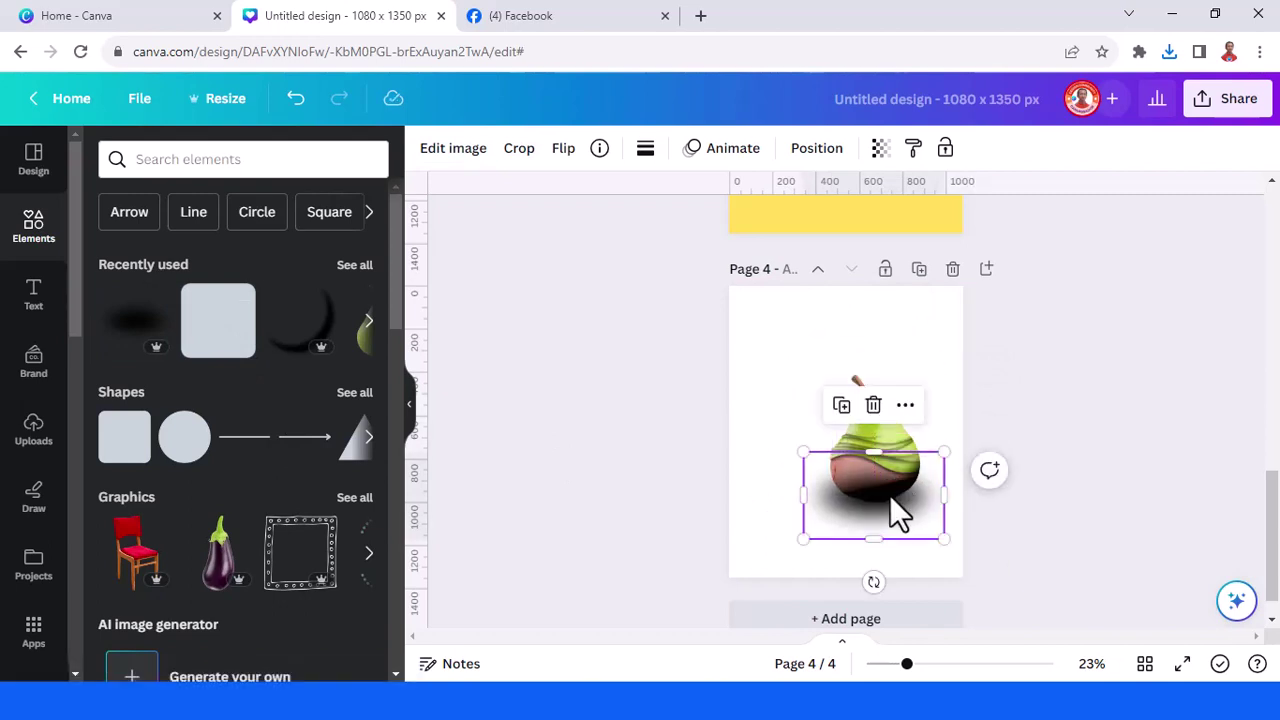
Send the shadow graphic to the back so it lies behind the pear, and inspect the result up close
right_click(899, 502)
mouse_move(967, 368)
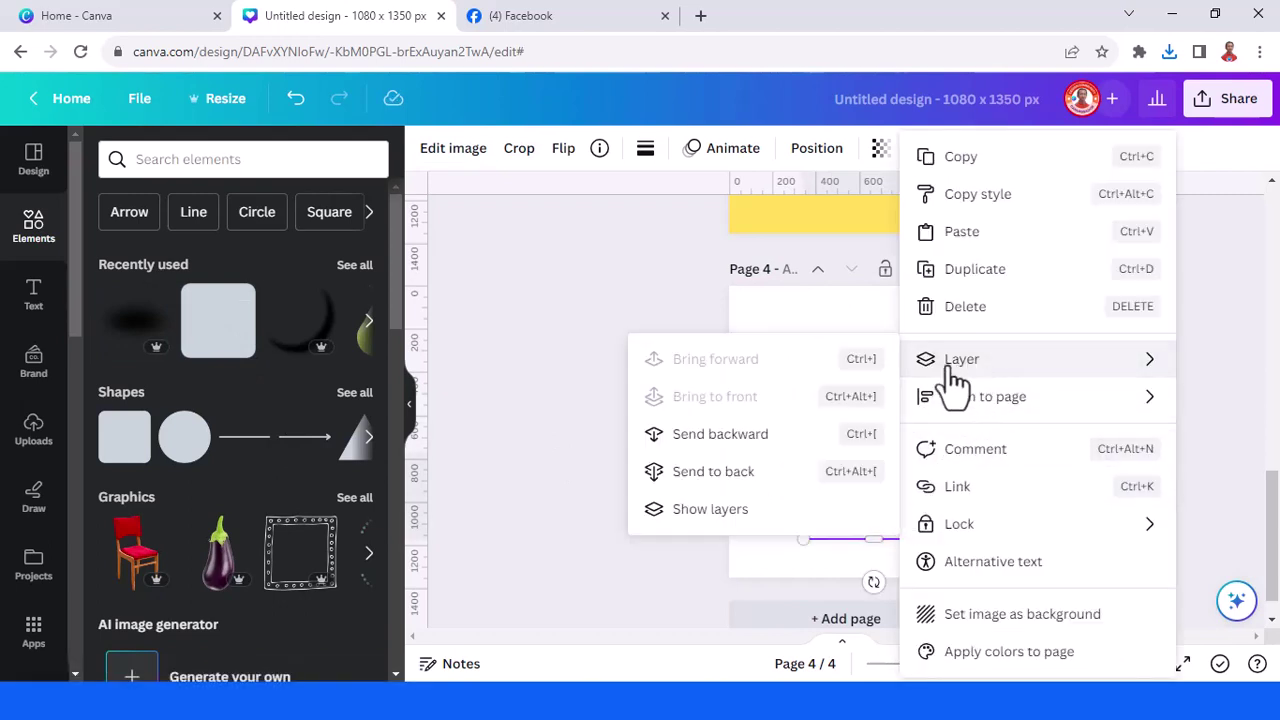
click(735, 468)
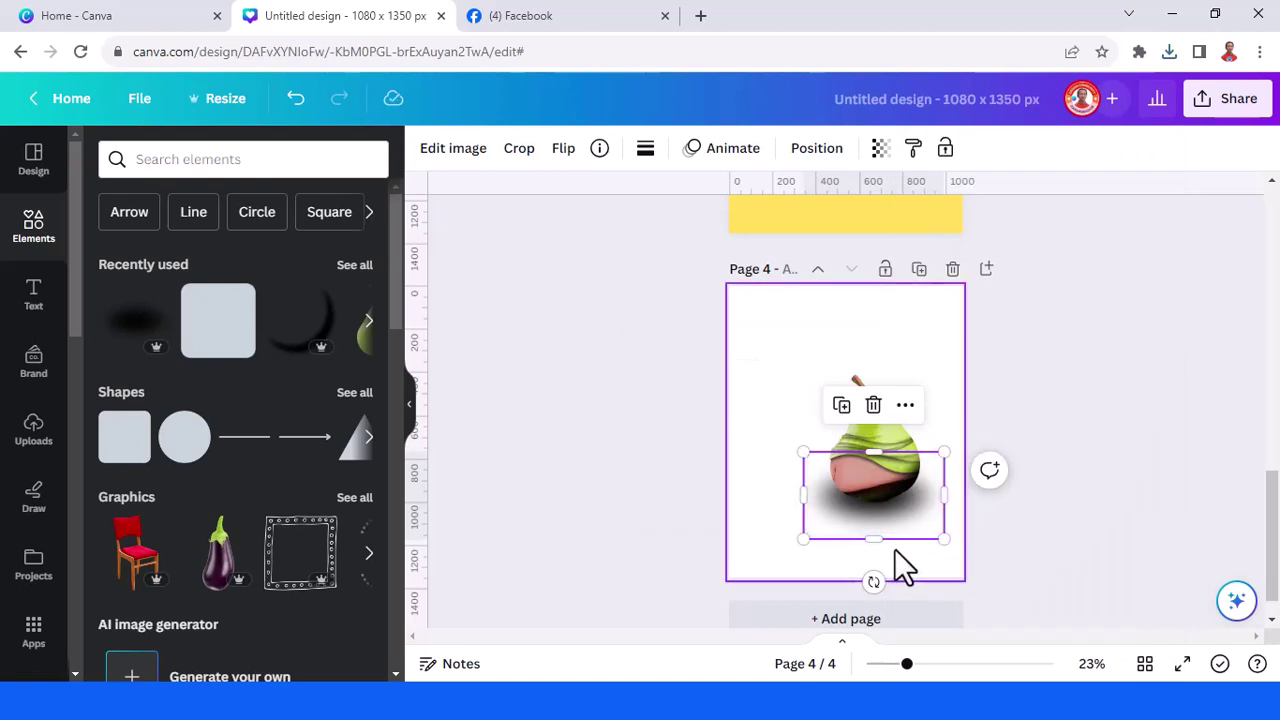
click(935, 664)
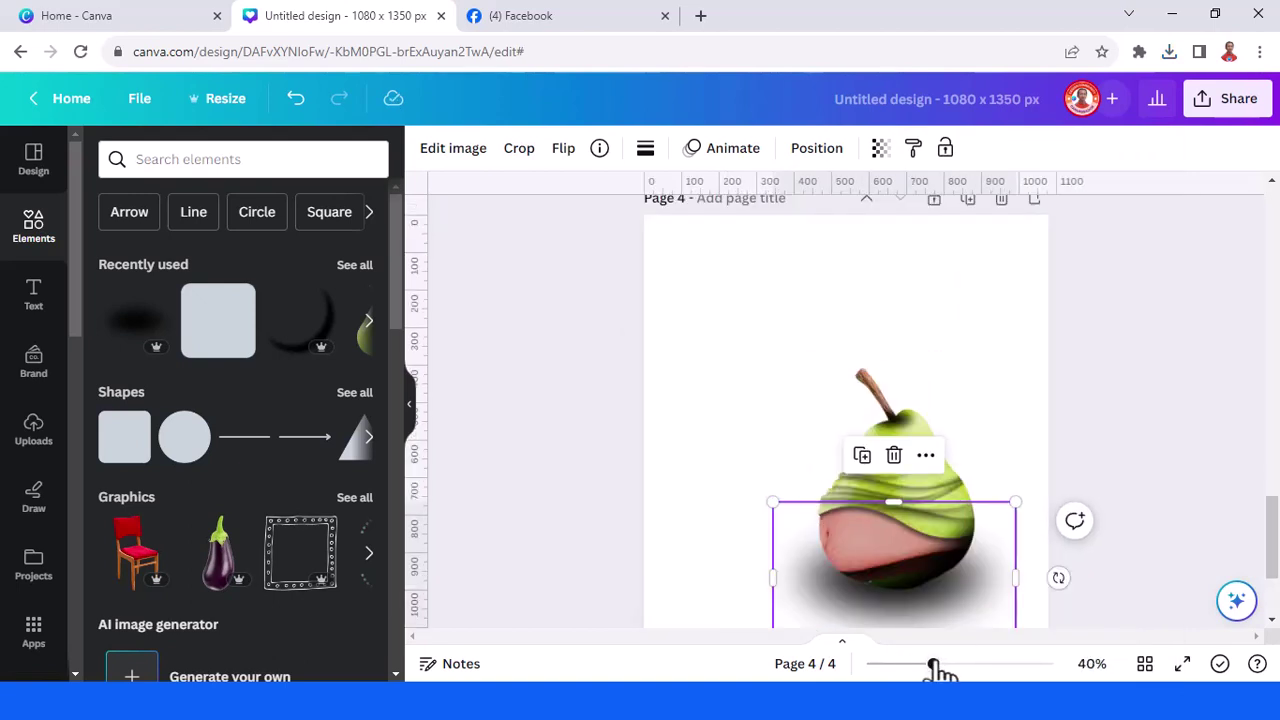
click(1111, 495)
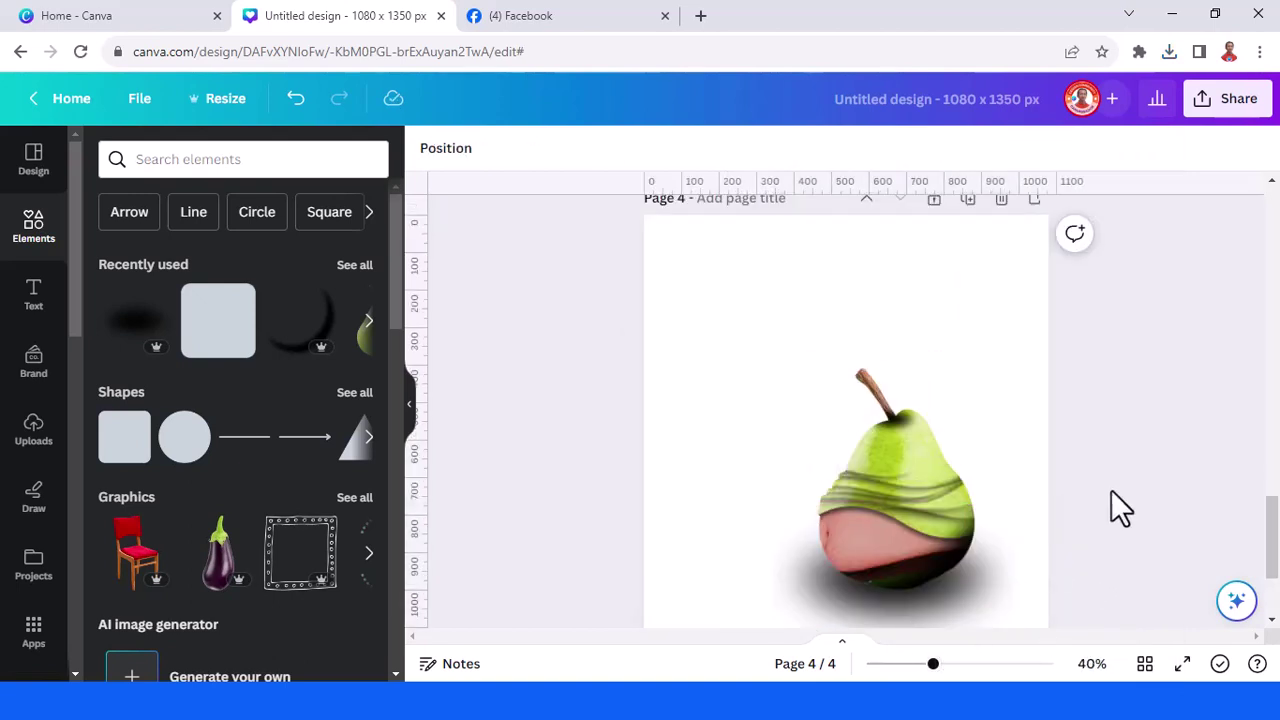
click(915, 664)
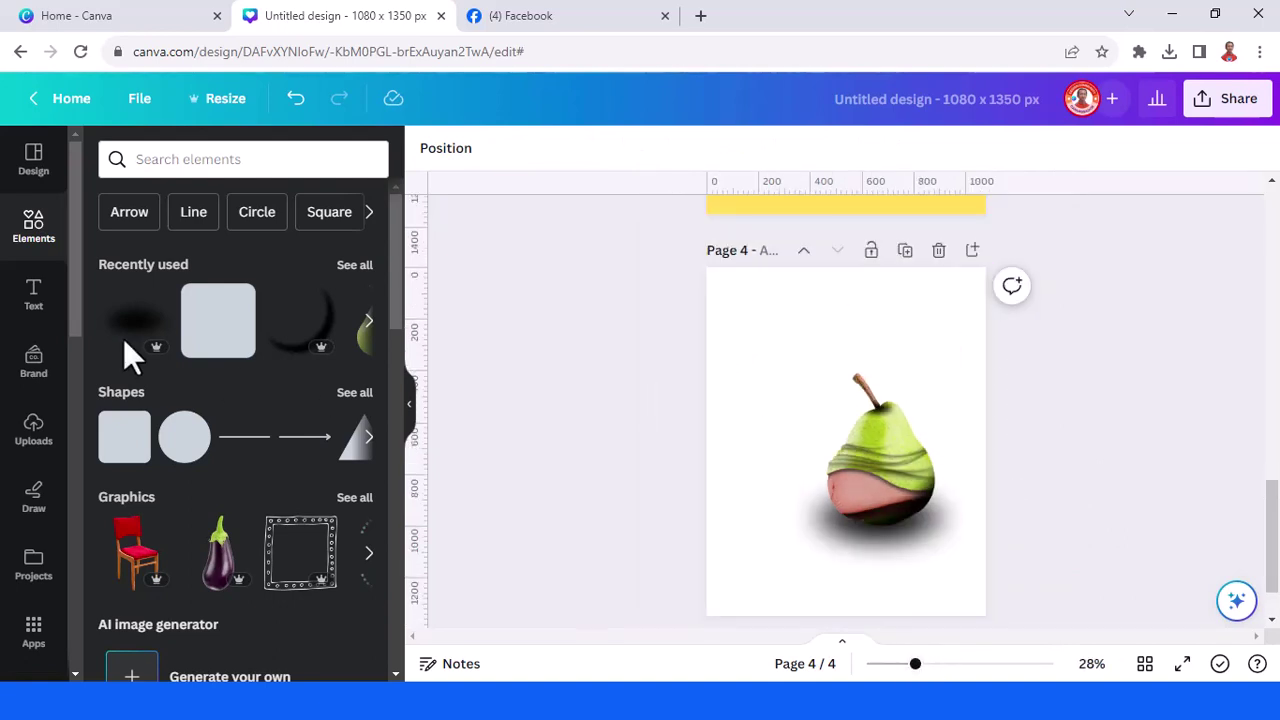
Search the elements library for "wooden table" and show all matching photos
click(355, 265)
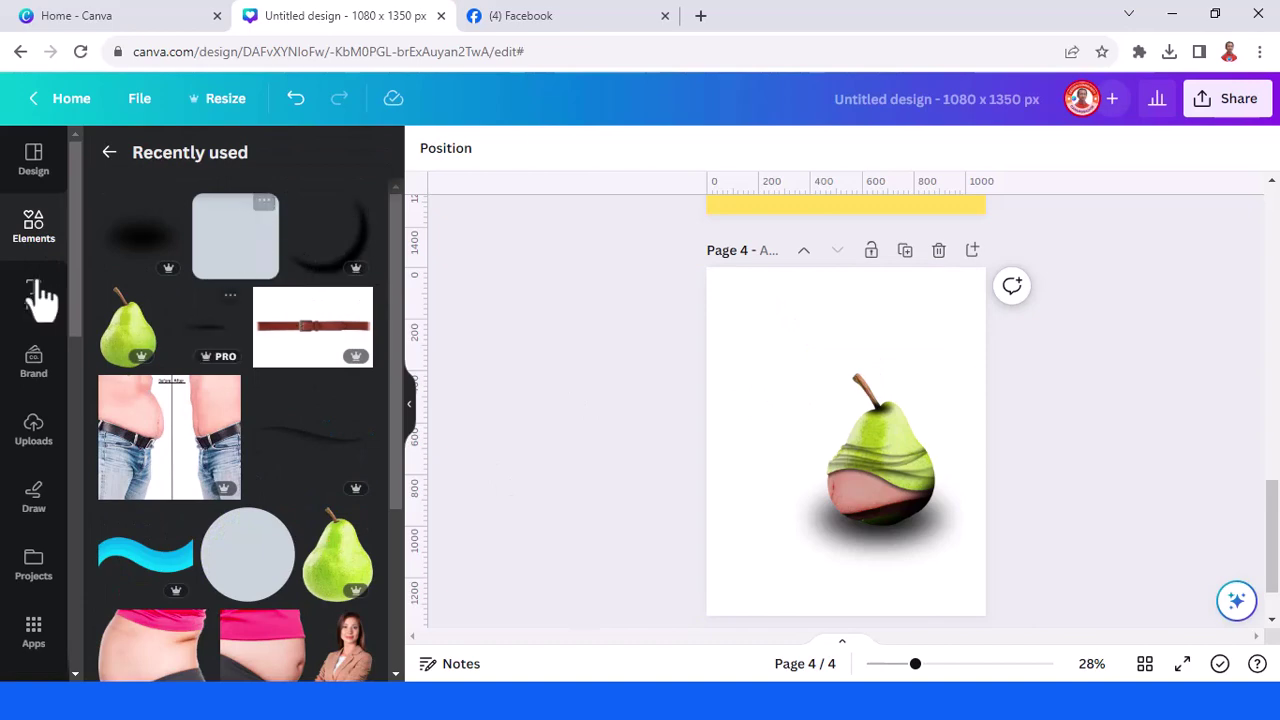
click(50, 240)
click(157, 160)
text(wooden)
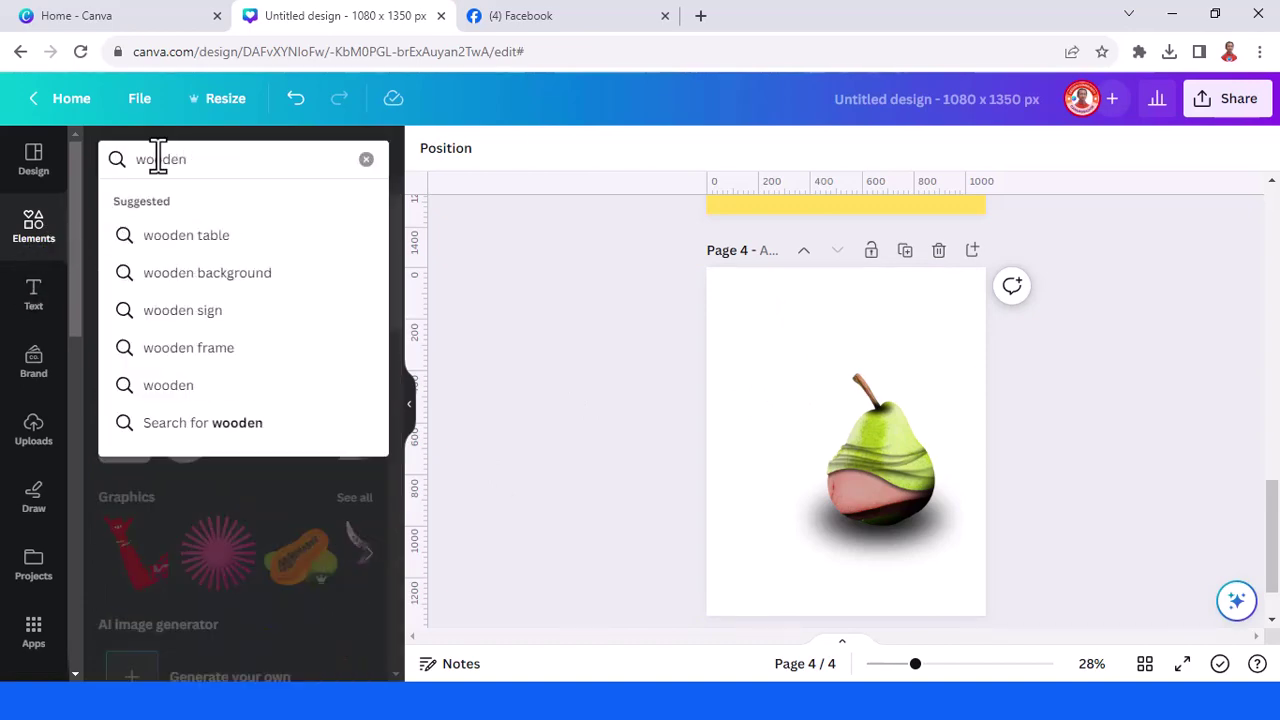
click(191, 235)
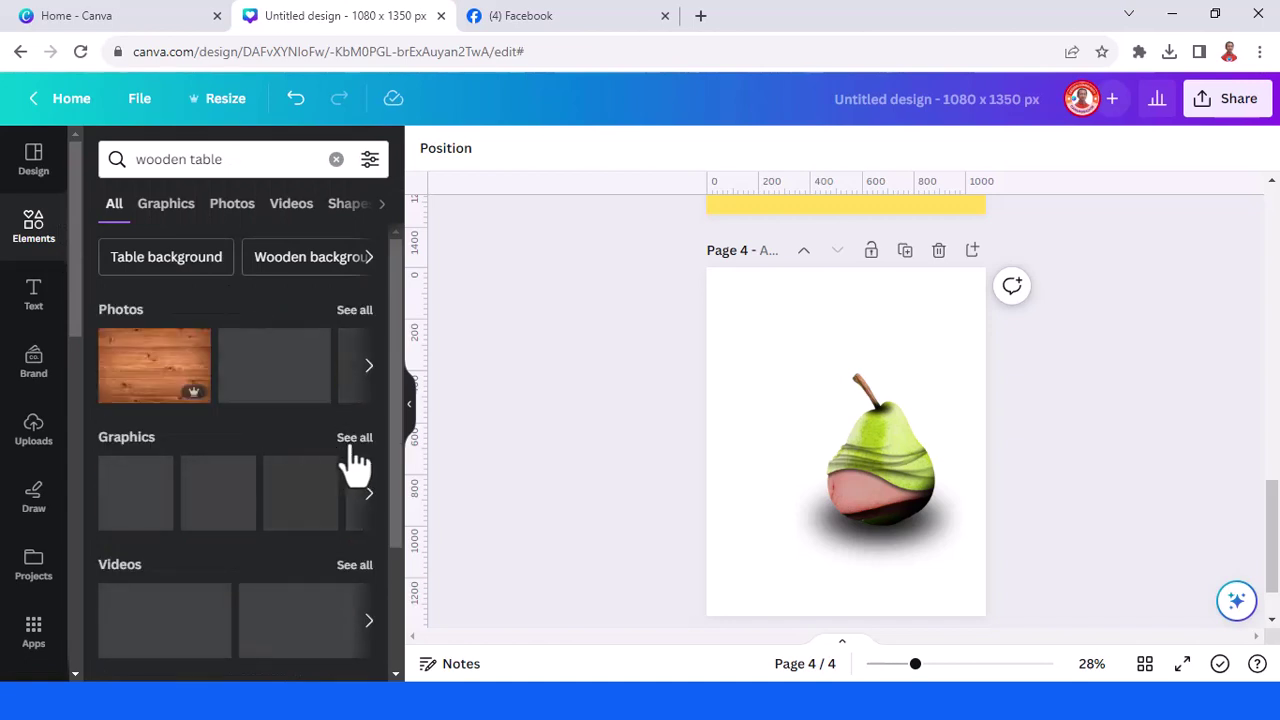
click(358, 312)
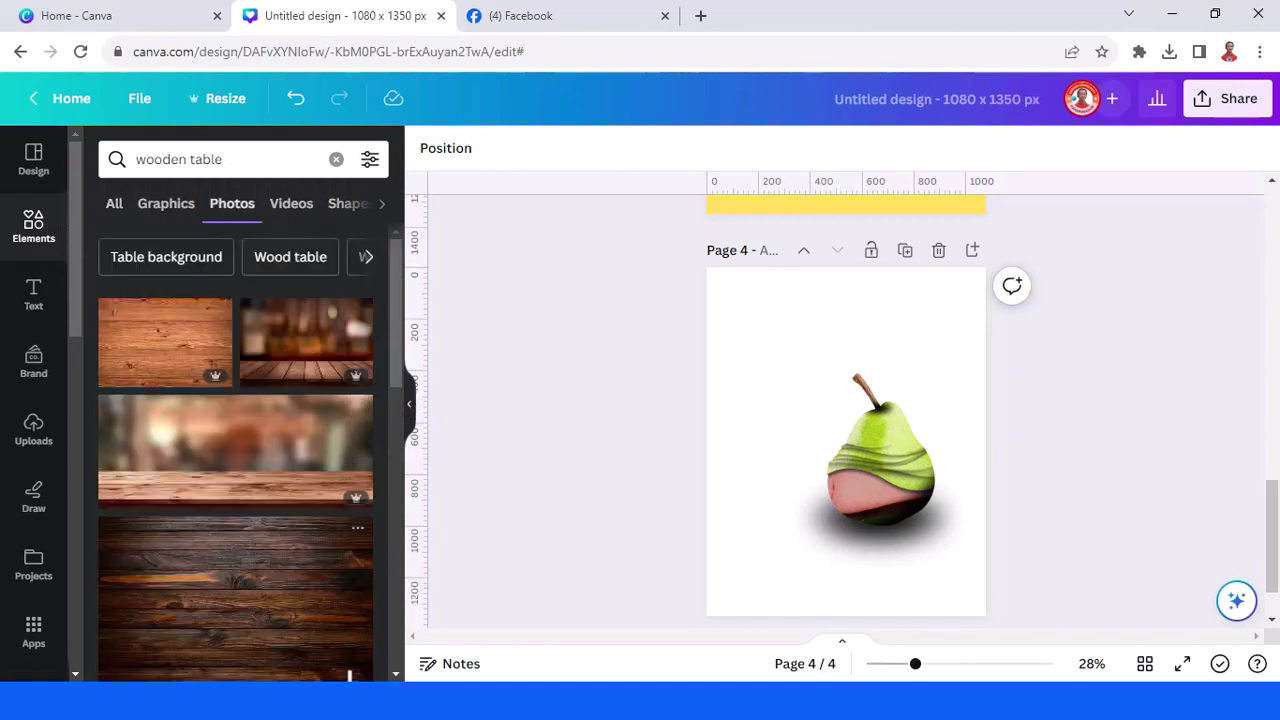
Add the photo of a light wooden tabletop before a blurred café interior and set it as page 4's background
scroll(297, 491, down, 6)
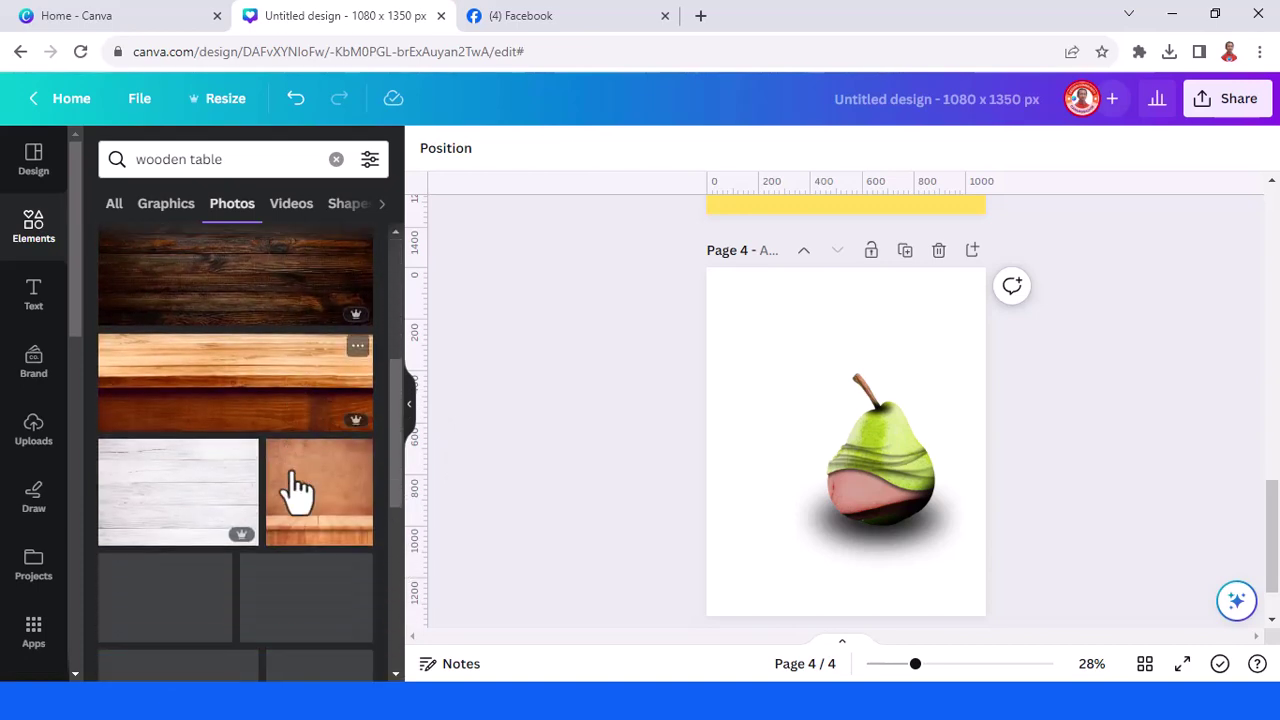
scroll(305, 495, down, 1)
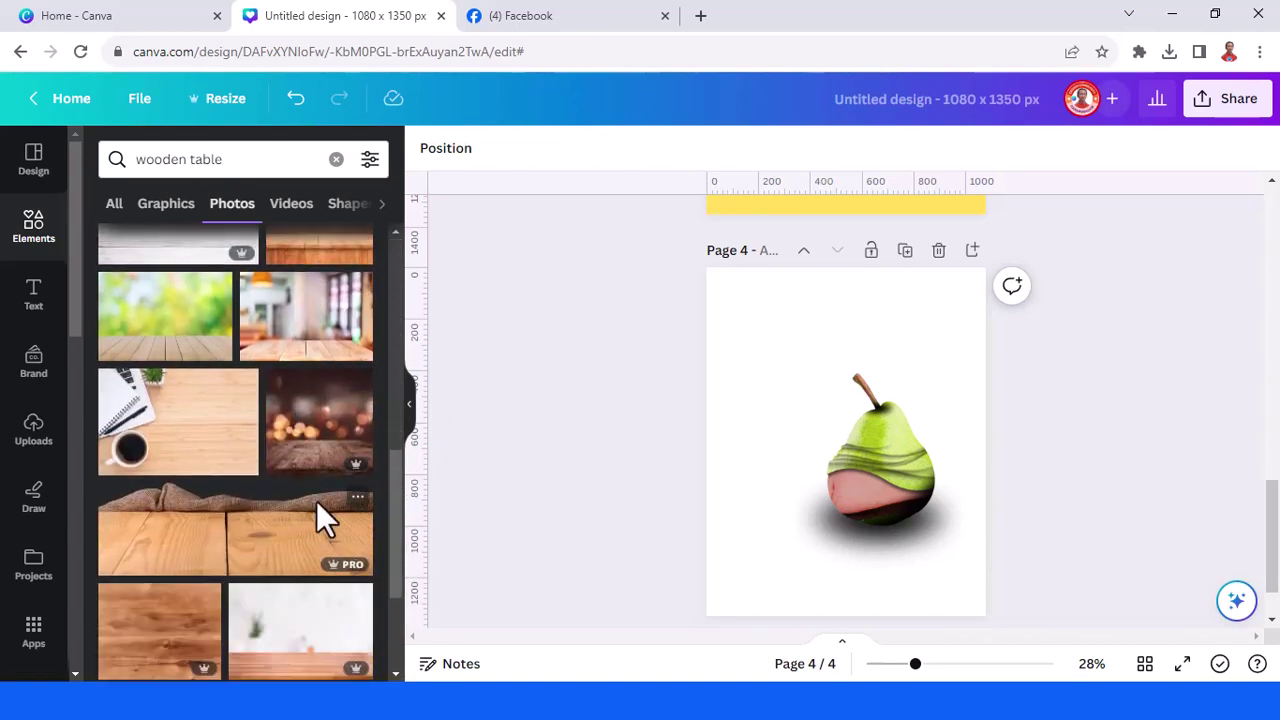
click(311, 343)
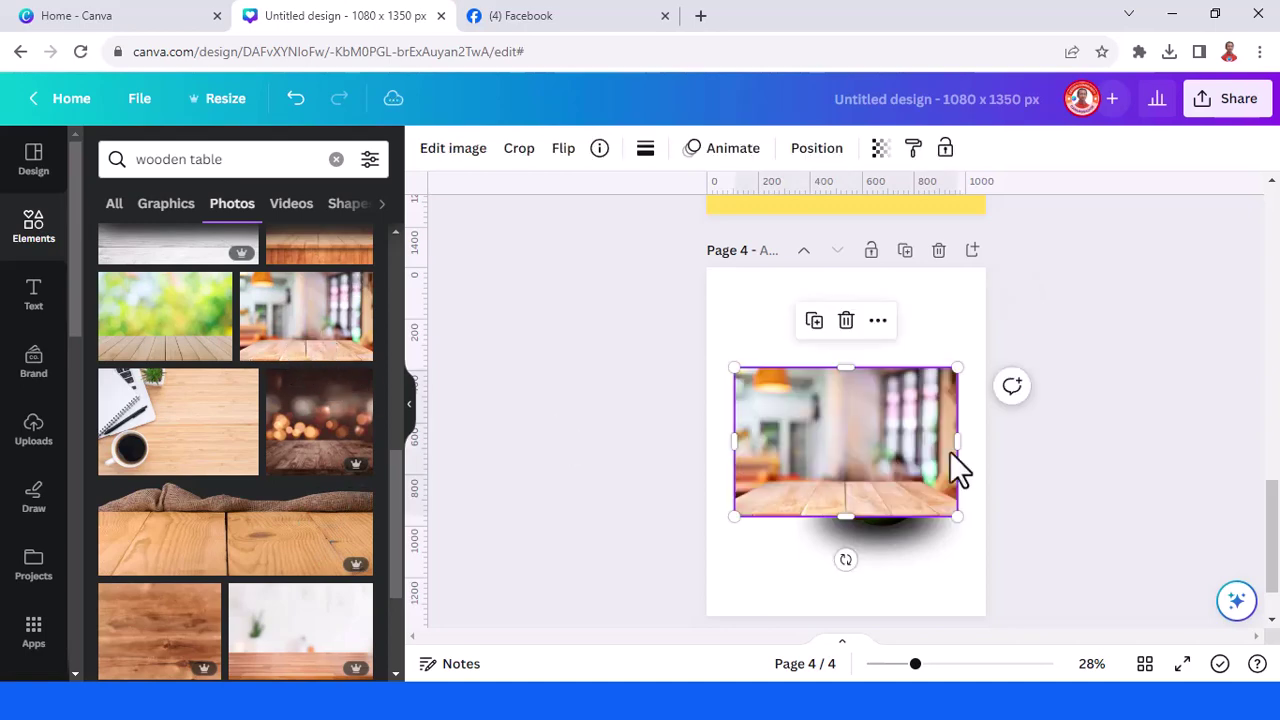
right_click(863, 440)
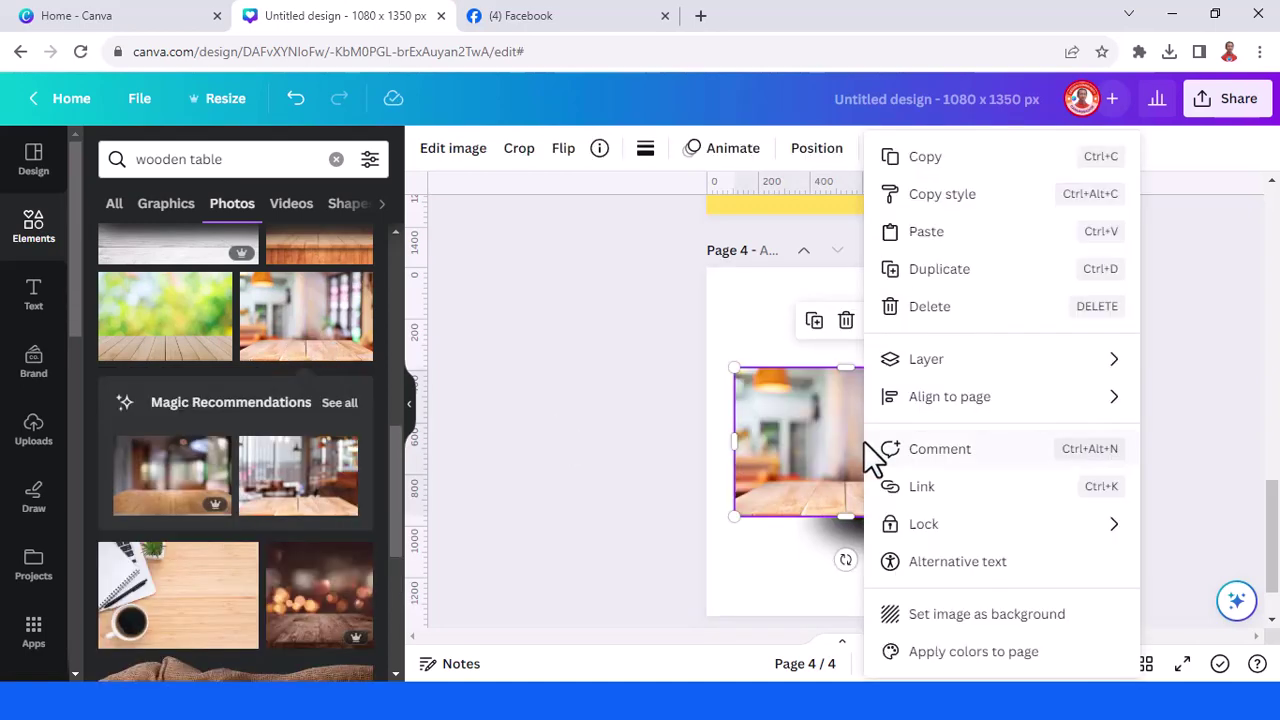
click(960, 614)
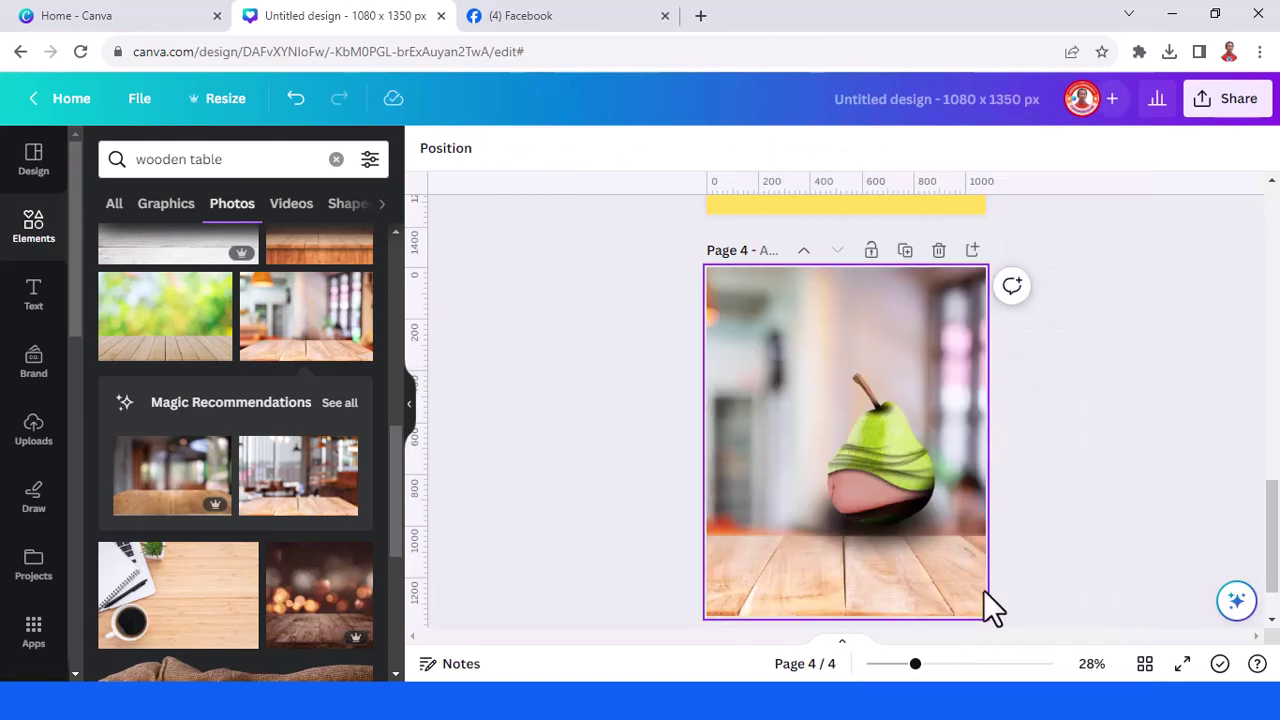
Enlarge the background photo within its crop and reposition it so the wooden tabletop rises behind the pear's base
click(968, 588)
double_click(964, 610)
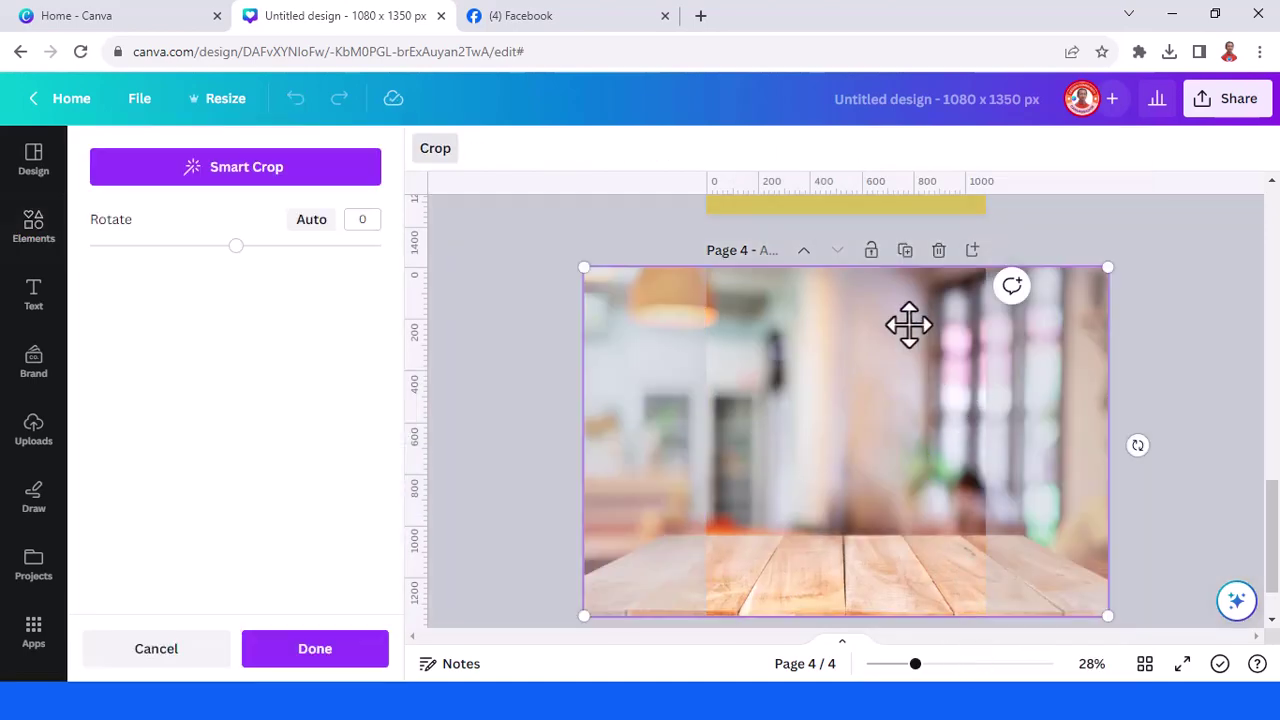
drag(1108, 268, 1278, 122)
drag(1089, 371, 1022, 311)
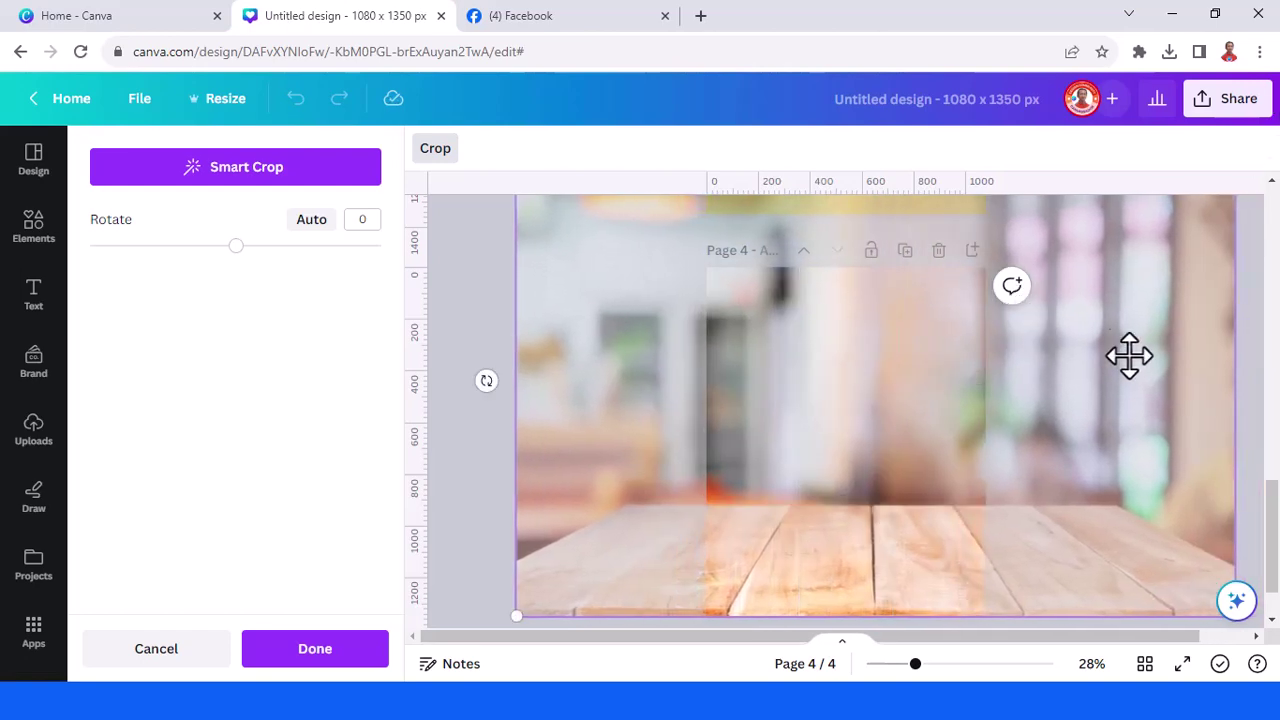
click(338, 658)
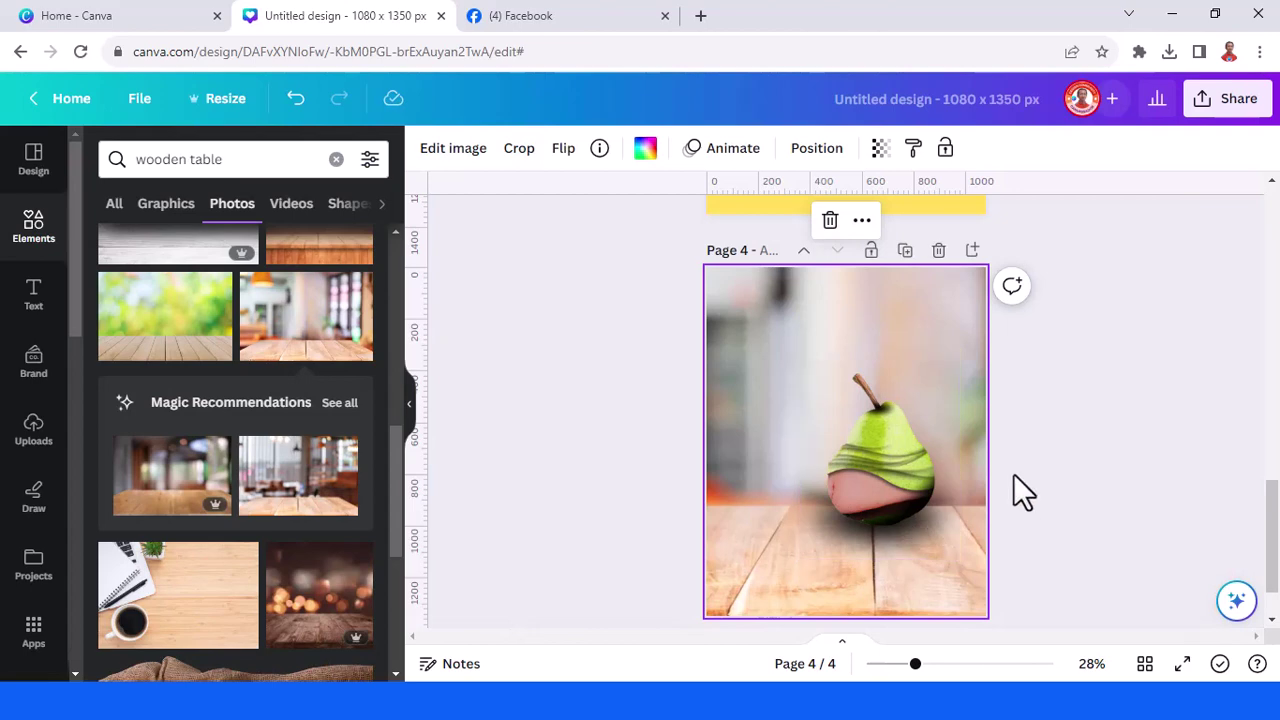
Select the pear and its shadow together, move them down onto the wooden tabletop, and enlarge them slightly
click(870, 540)
drag(894, 480, 905, 520)
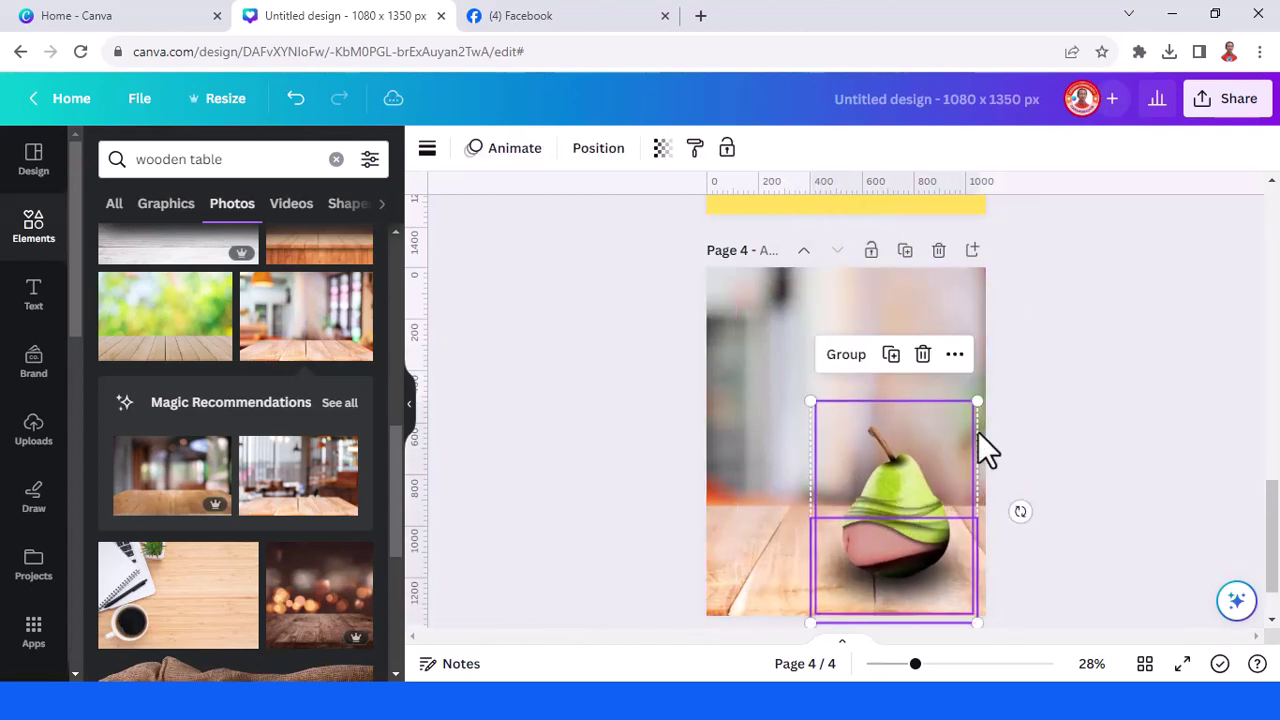
drag(976, 400, 981, 393)
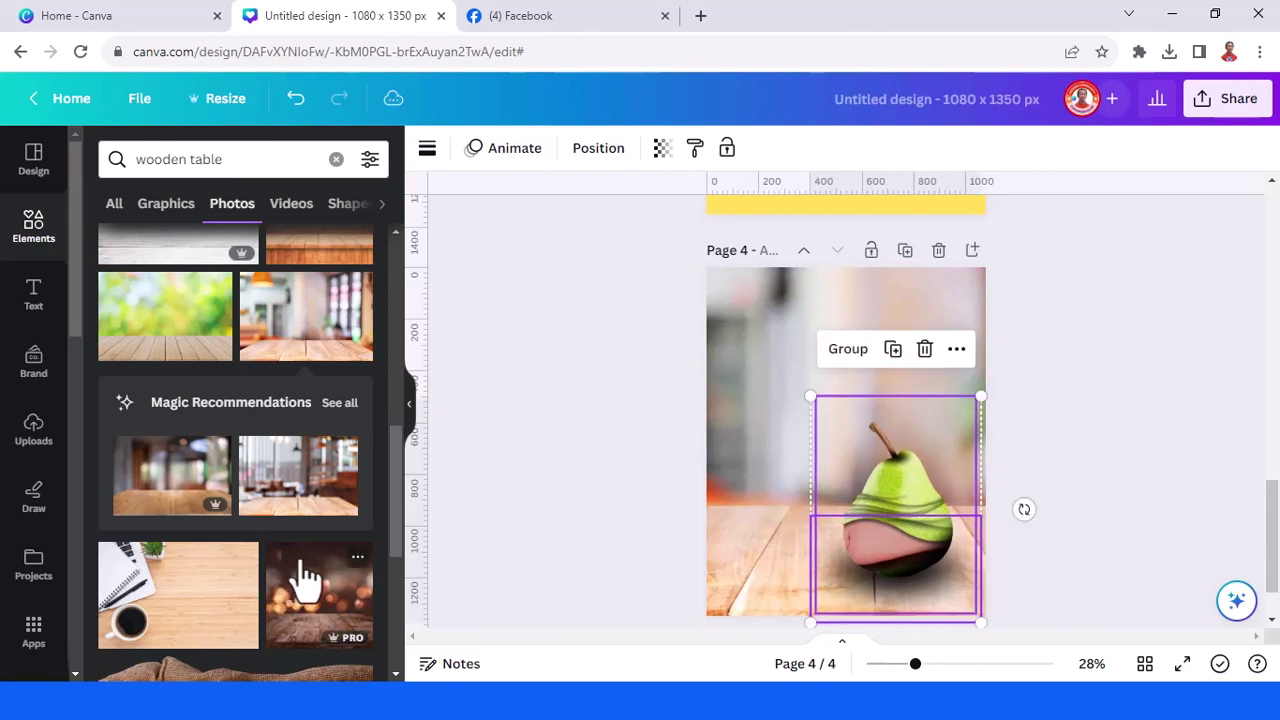
scroll(258, 565, down, 1)
scroll(258, 565, down, 1)
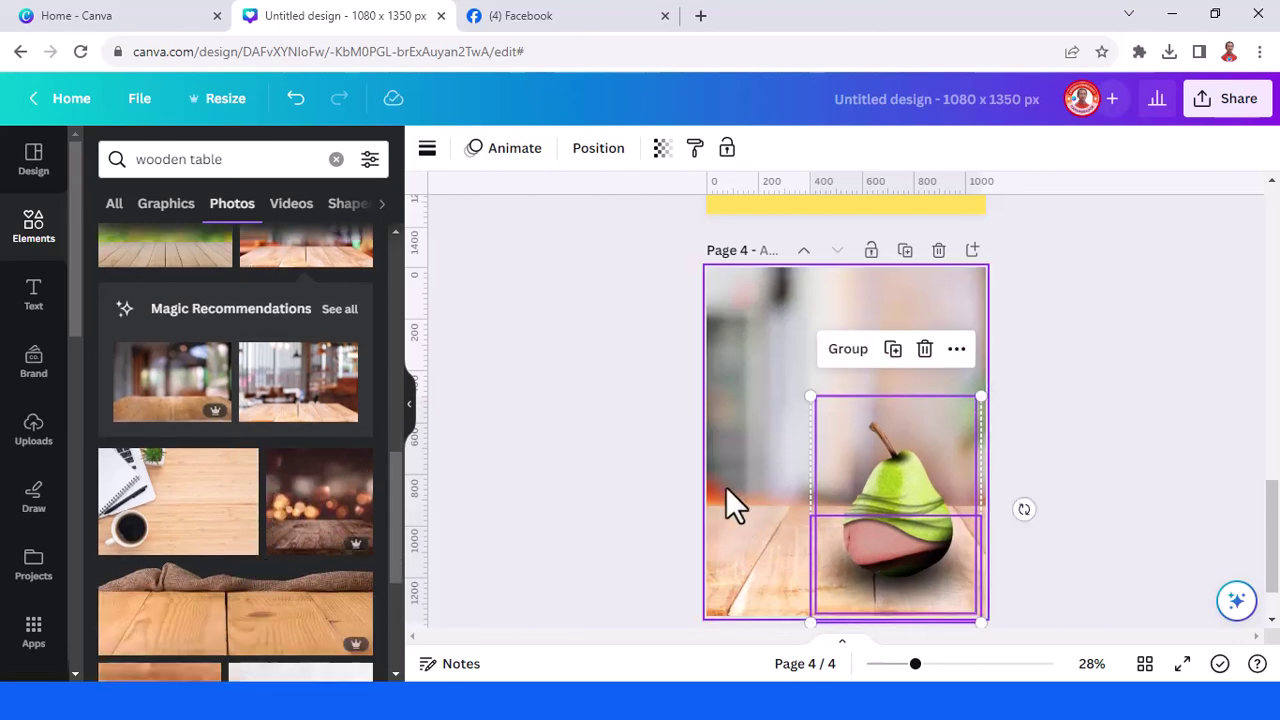
drag(920, 493, 898, 485)
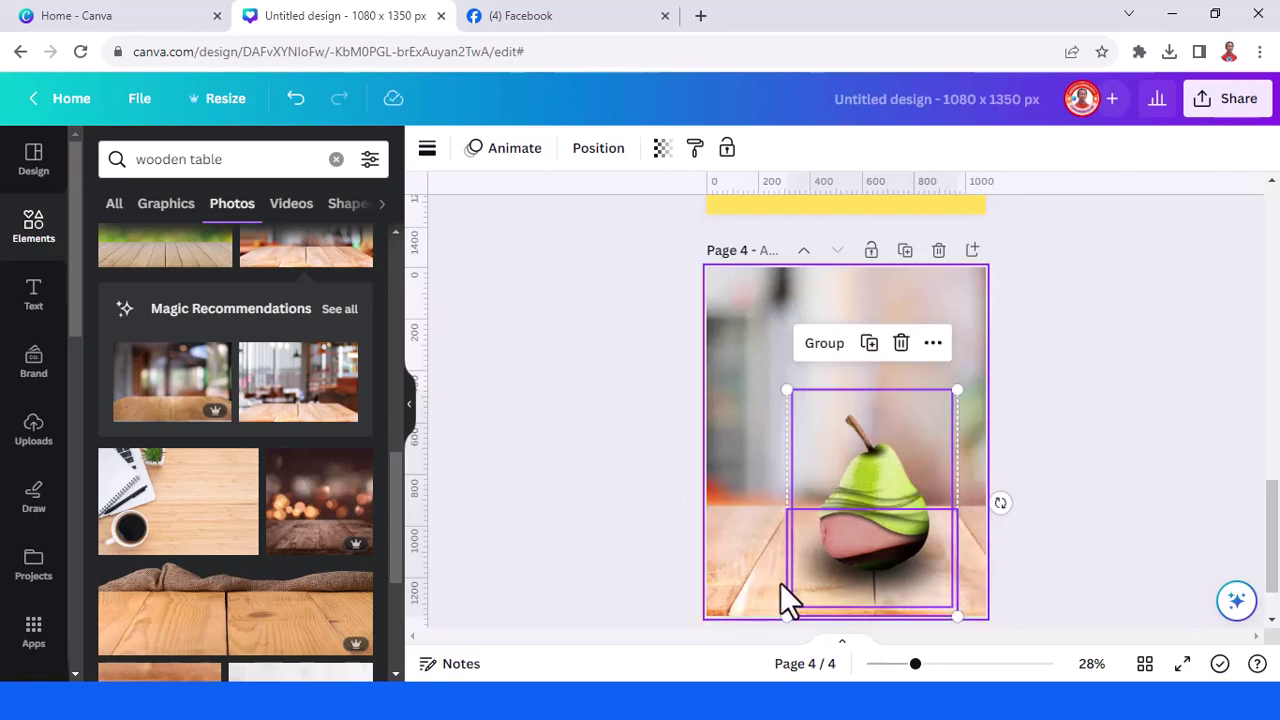